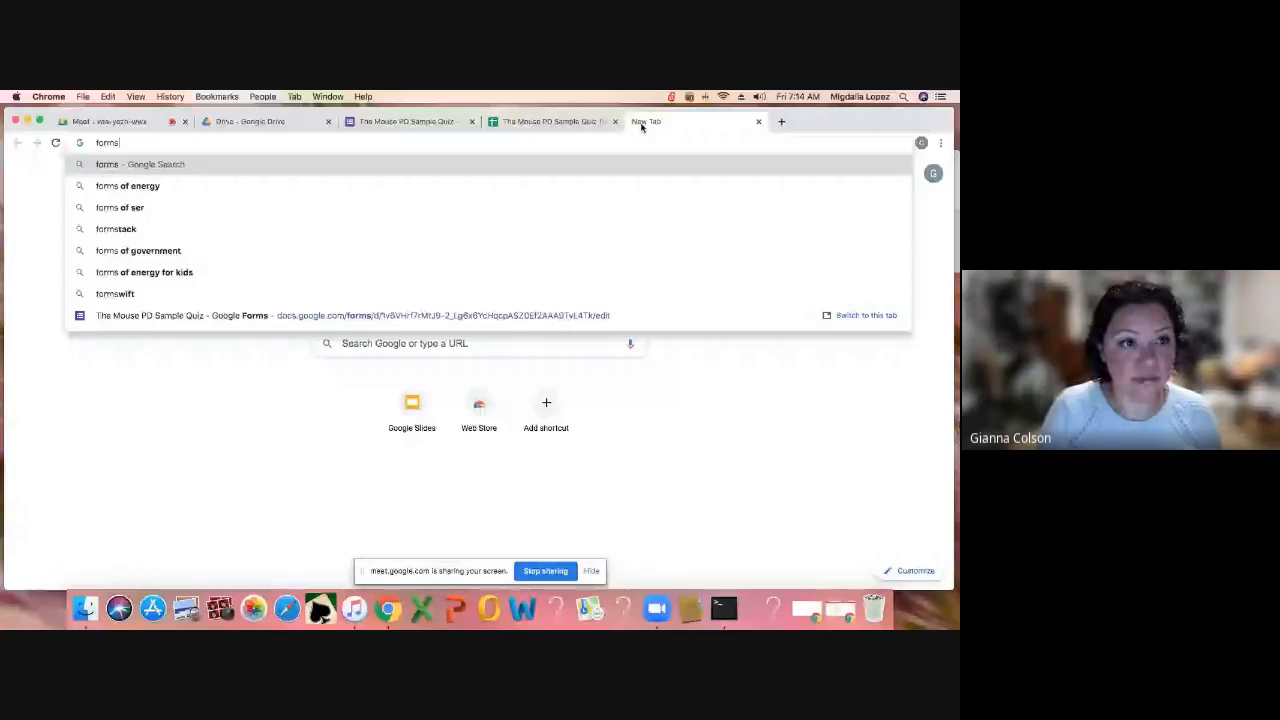
- Visit the Google Forms home page at forms.google.com and return to the new tab page
{"action": "type", "text": ".goo"}
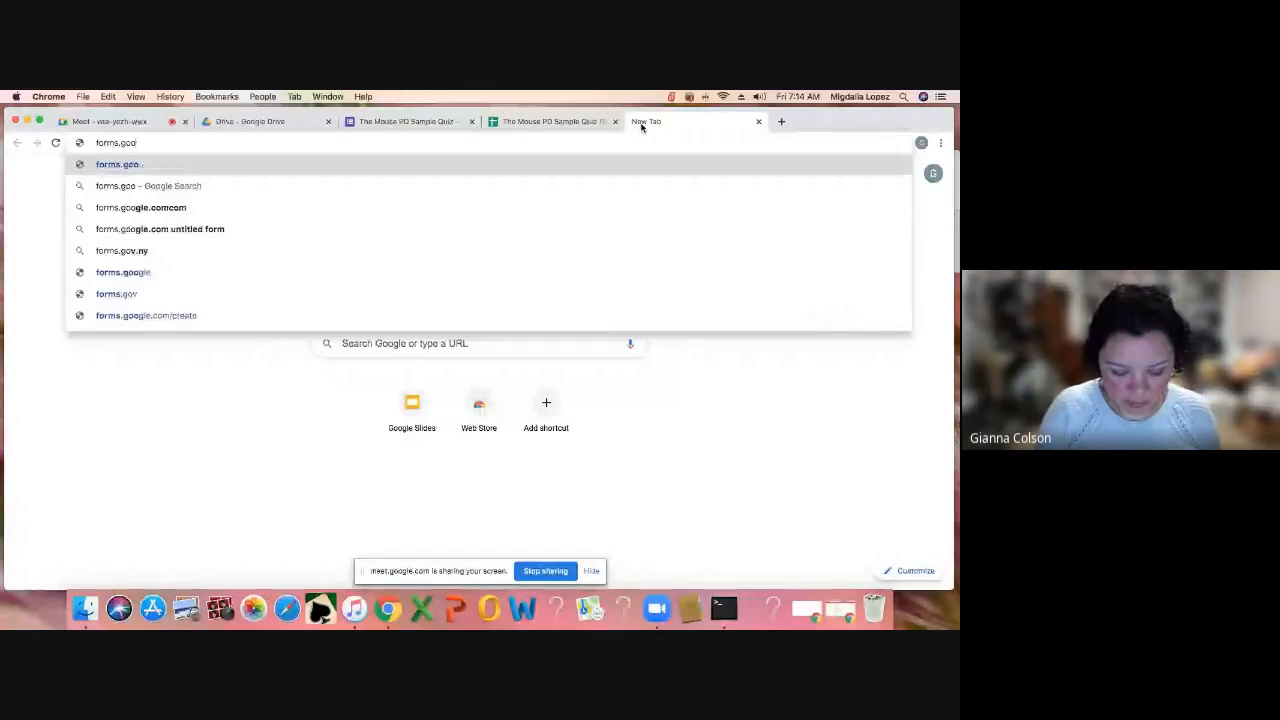
{"action": "type", "text": "gle.com"}
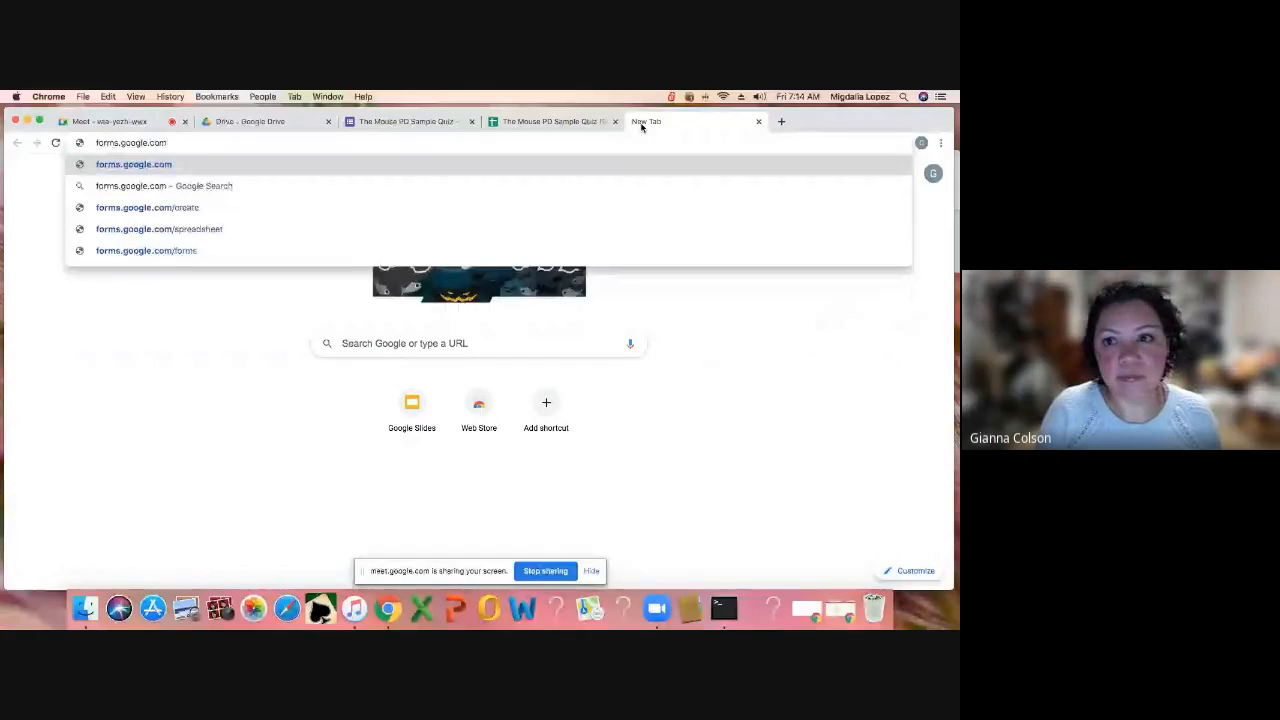
{"action": "key", "text": "Return"}
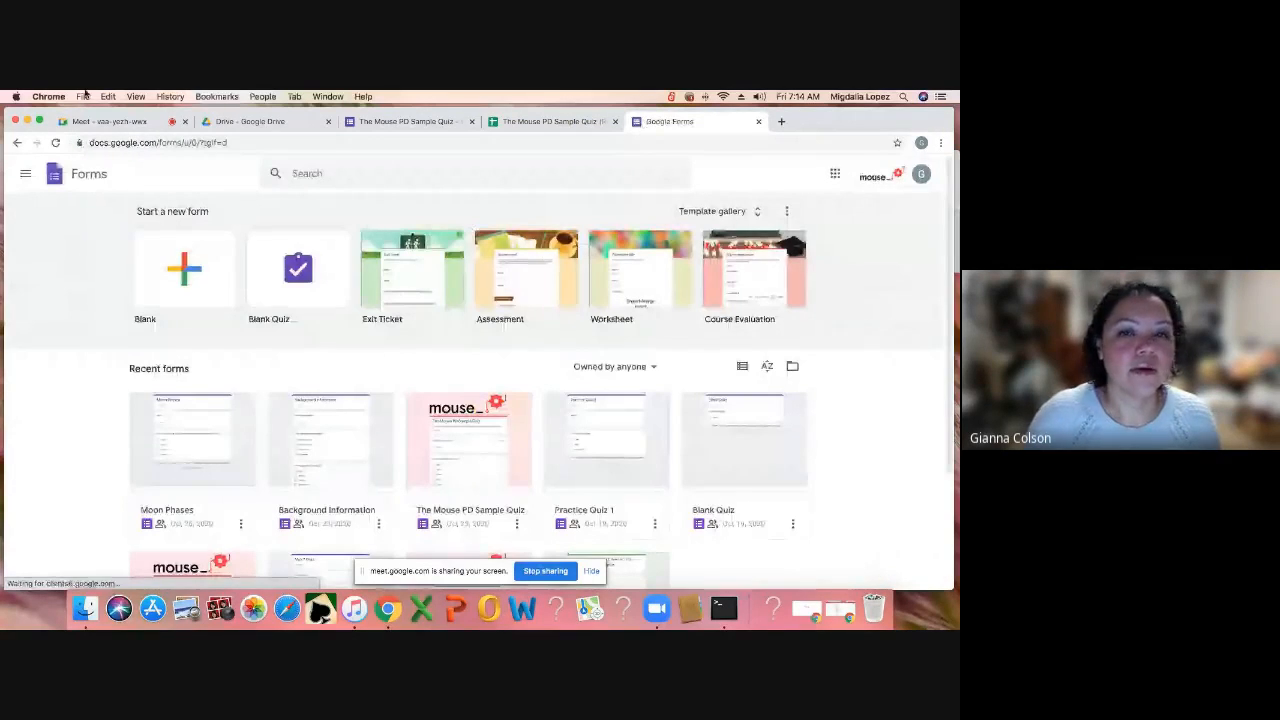
{"action": "left_click", "coordinate": [16, 142]}
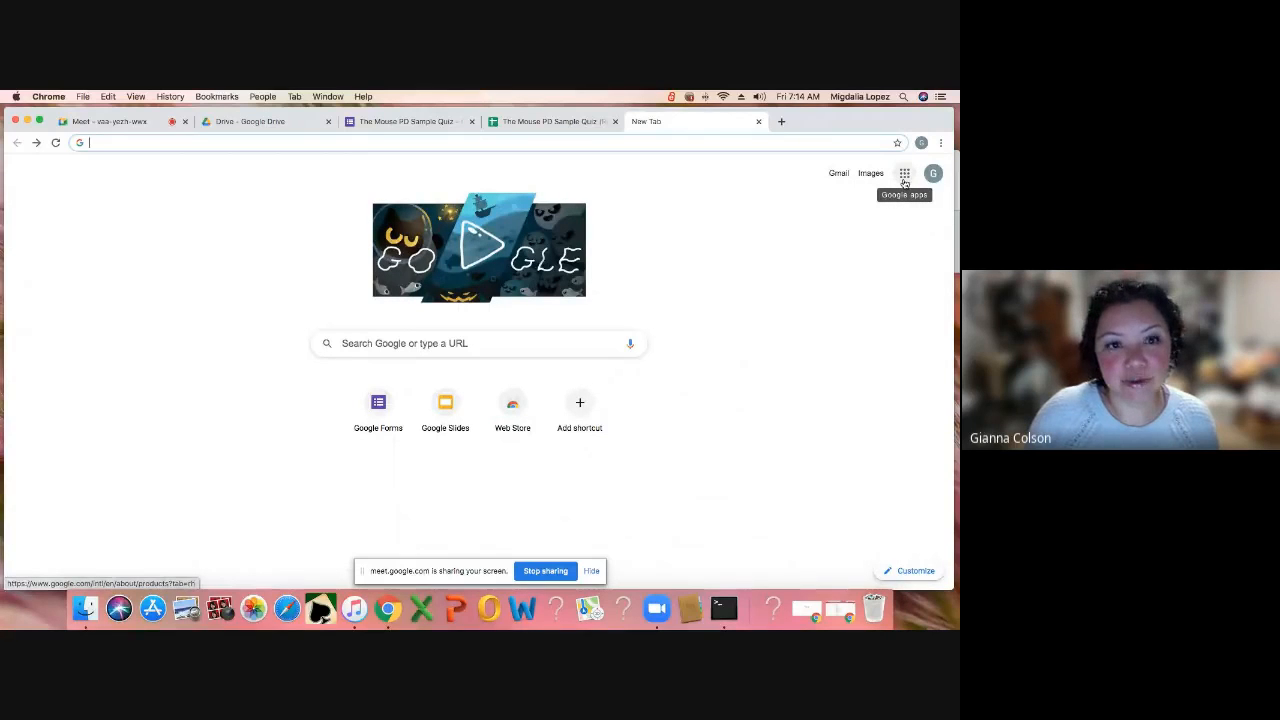
- Look through the list of Google apps and open Google Drive from it
{"action": "left_click", "coordinate": [904, 177]}
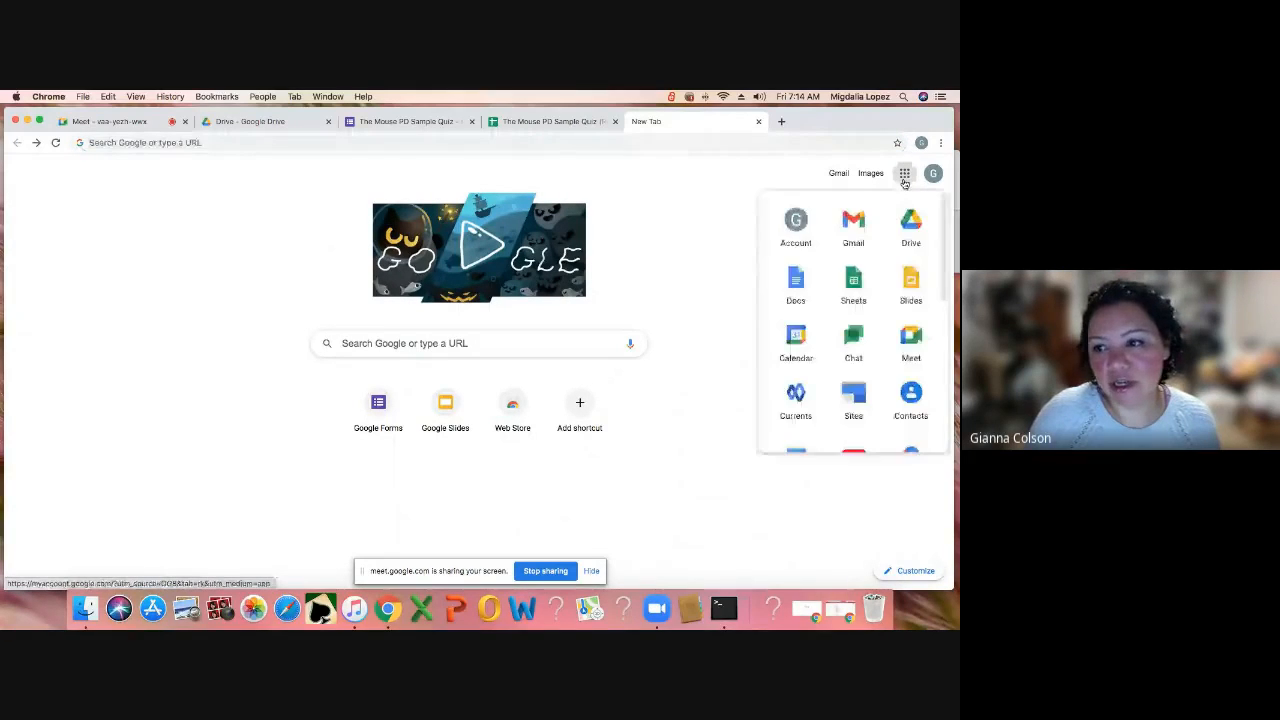
{"action": "scroll", "coordinate": [893, 286], "scroll_direction": "down", "scroll_amount": 5}
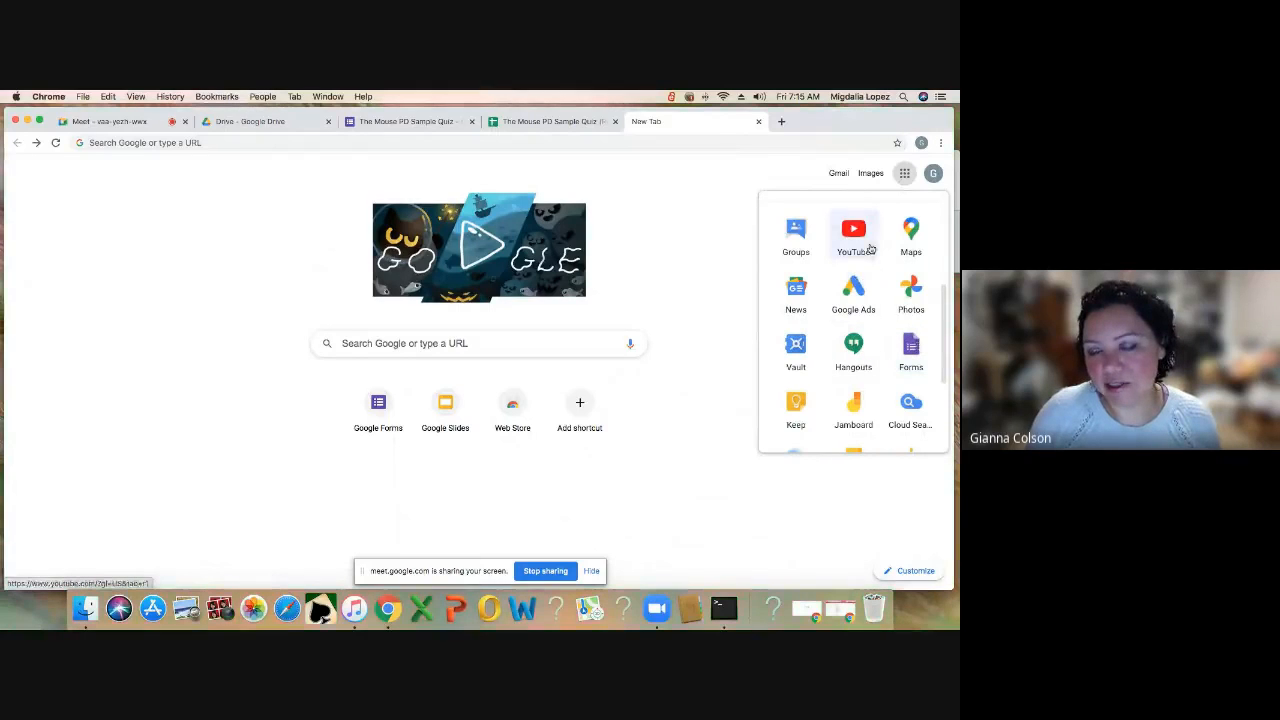
{"action": "scroll", "coordinate": [870, 248], "scroll_direction": "up", "scroll_amount": 5}
{"action": "left_click", "coordinate": [905, 240]}
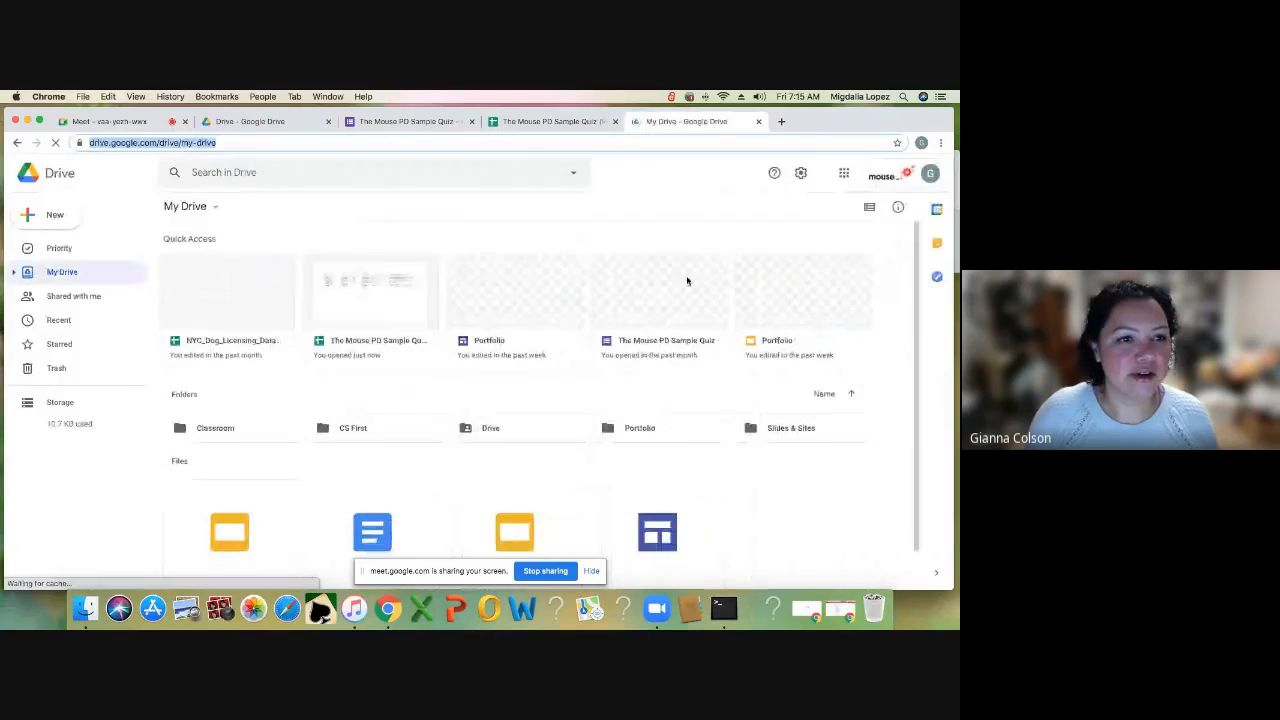
- Create a new blank Google Form from My Drive and close the My Drive tab
{"action": "left_click", "coordinate": [47, 218]}
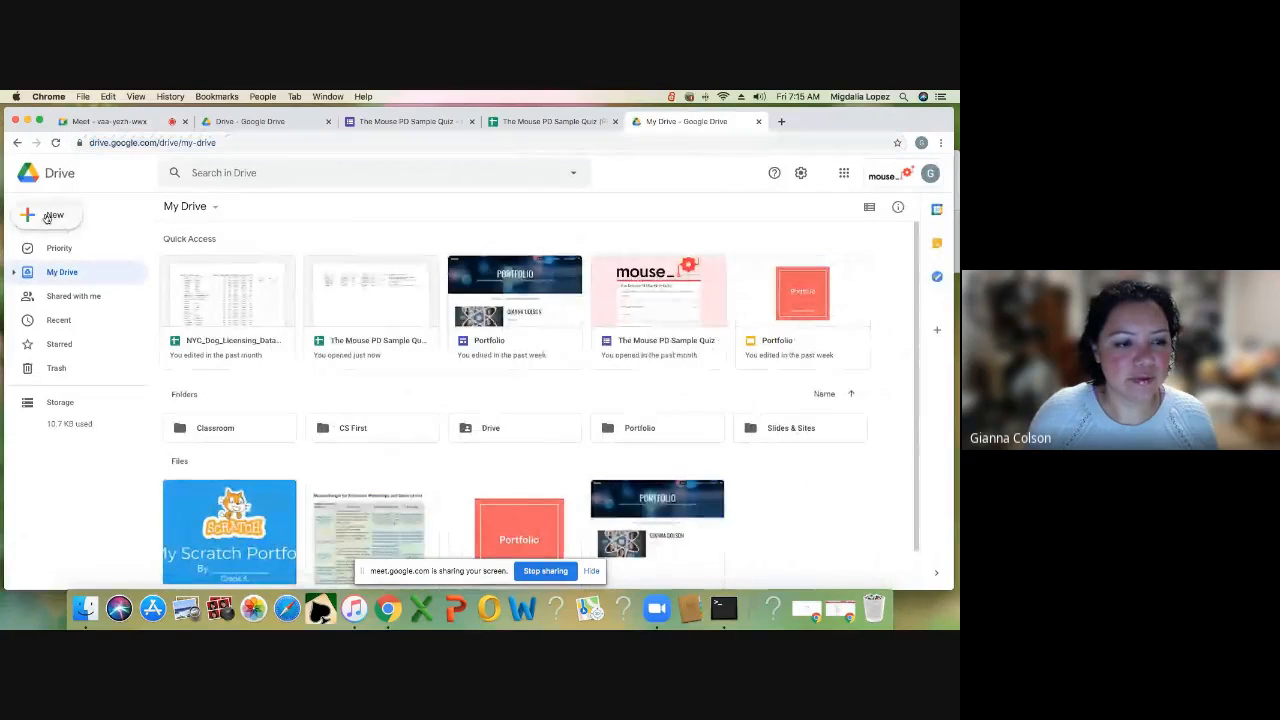
{"action": "left_click", "coordinate": [300, 227]}
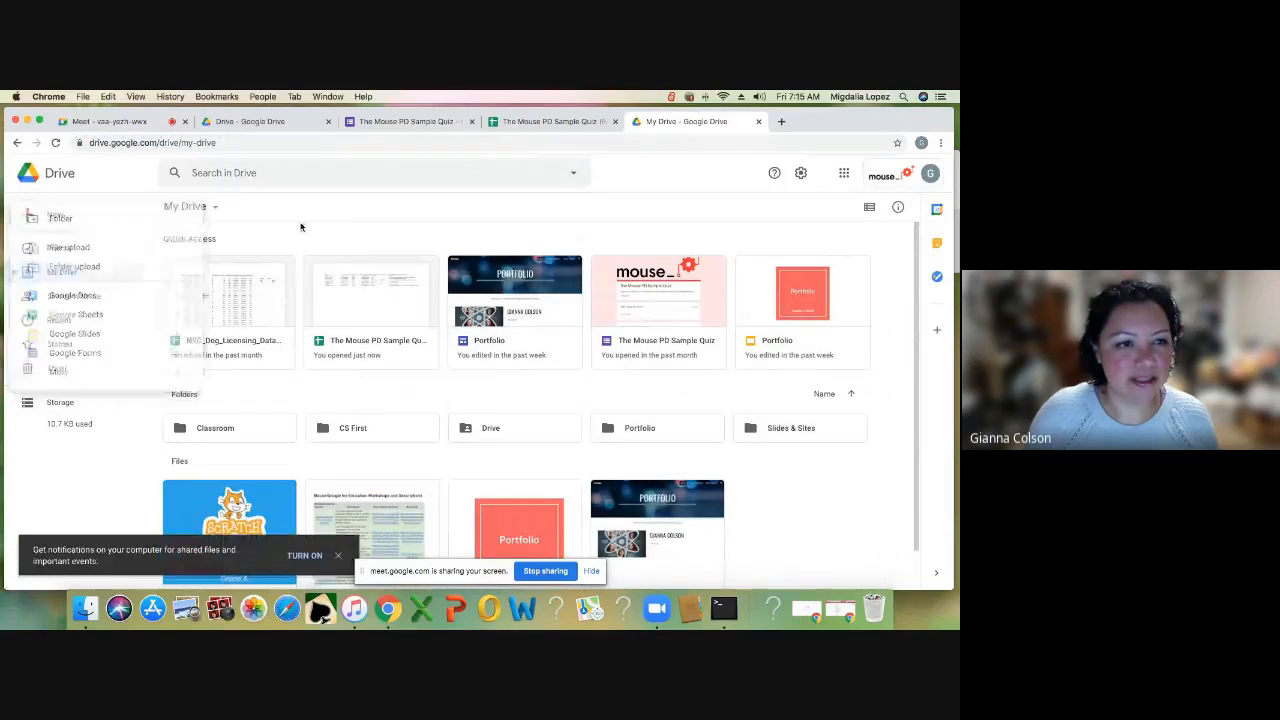
{"action": "left_click", "coordinate": [56, 226]}
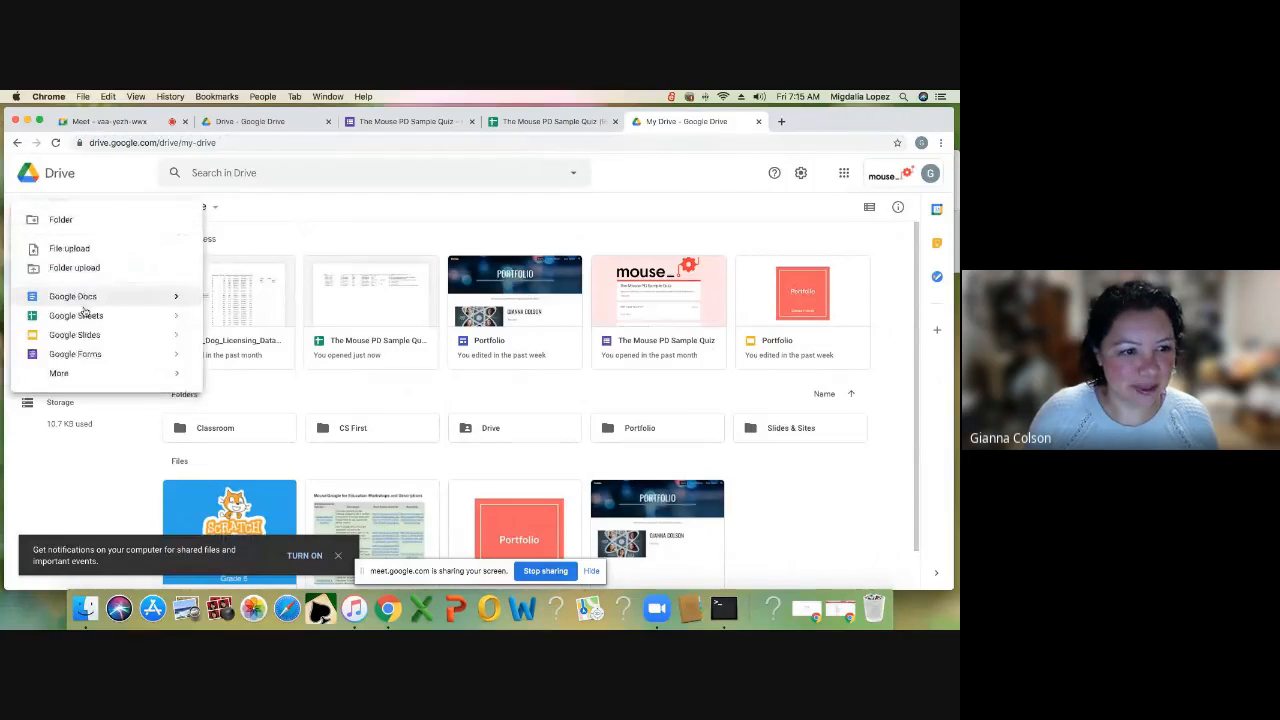
{"action": "left_click", "coordinate": [88, 356]}
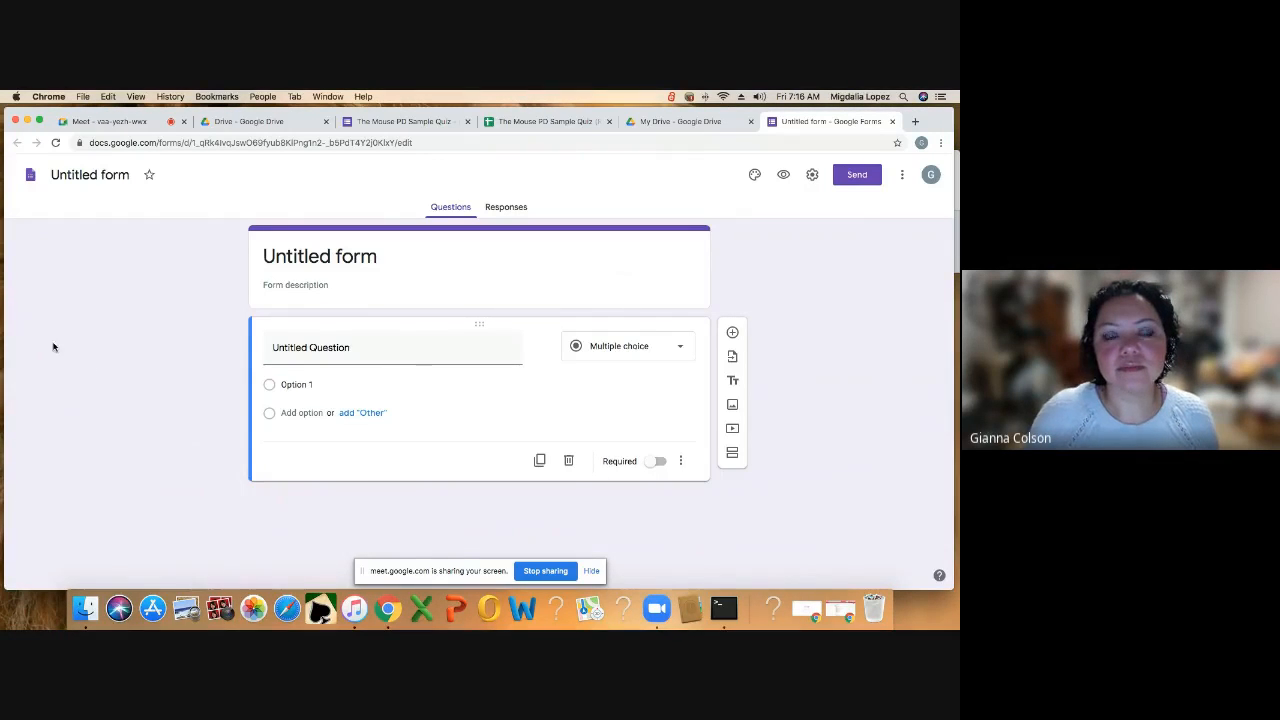
{"action": "left_click", "coordinate": [751, 121]}
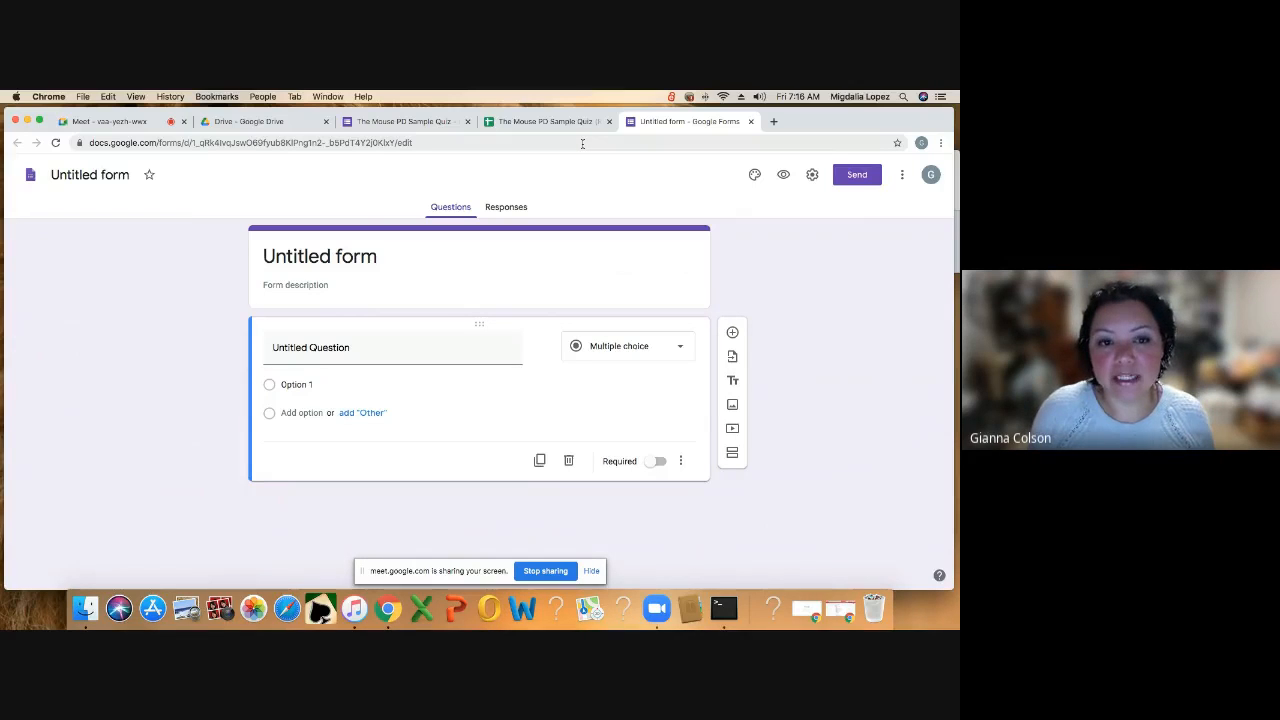
- Rename the untitled form as "Friday" and apply the same name to the title in the form header
{"action": "left_click", "coordinate": [129, 183]}
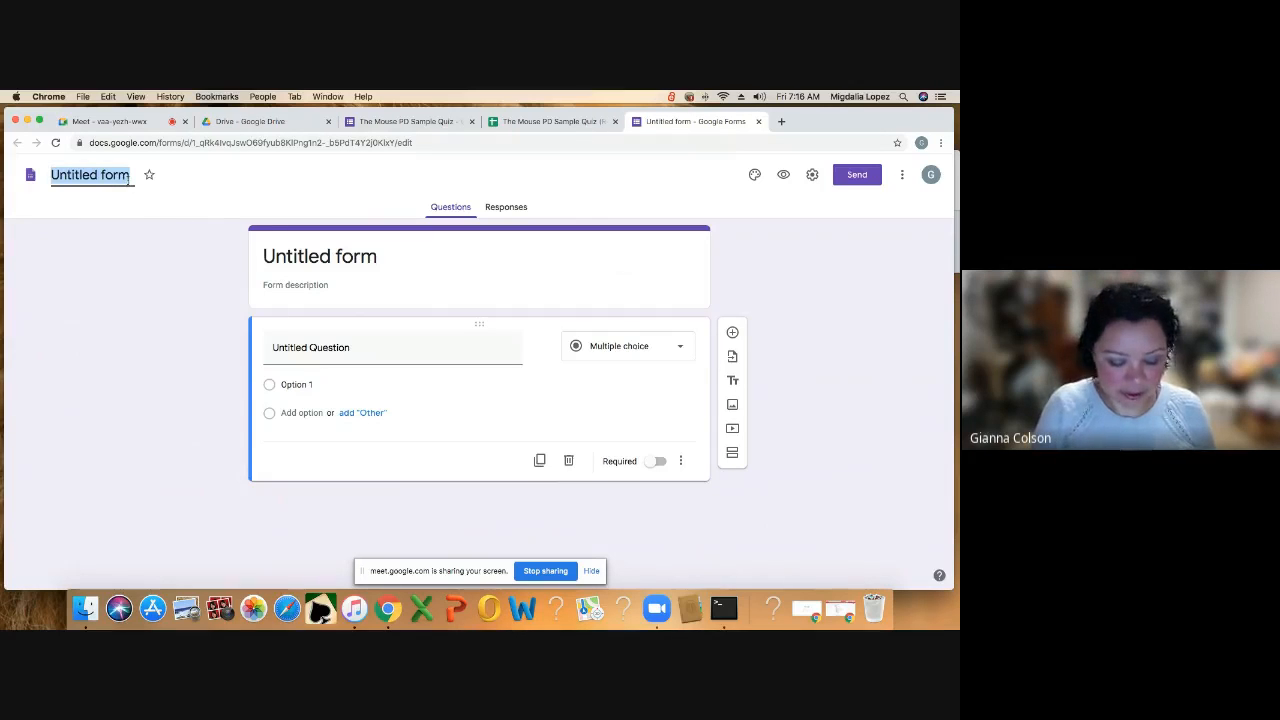
{"action": "type", "text": "Pr"}
{"action": "key", "text": "BackSpace"}
{"action": "key", "text": "BackSpace"}
{"action": "type", "text": "U"}
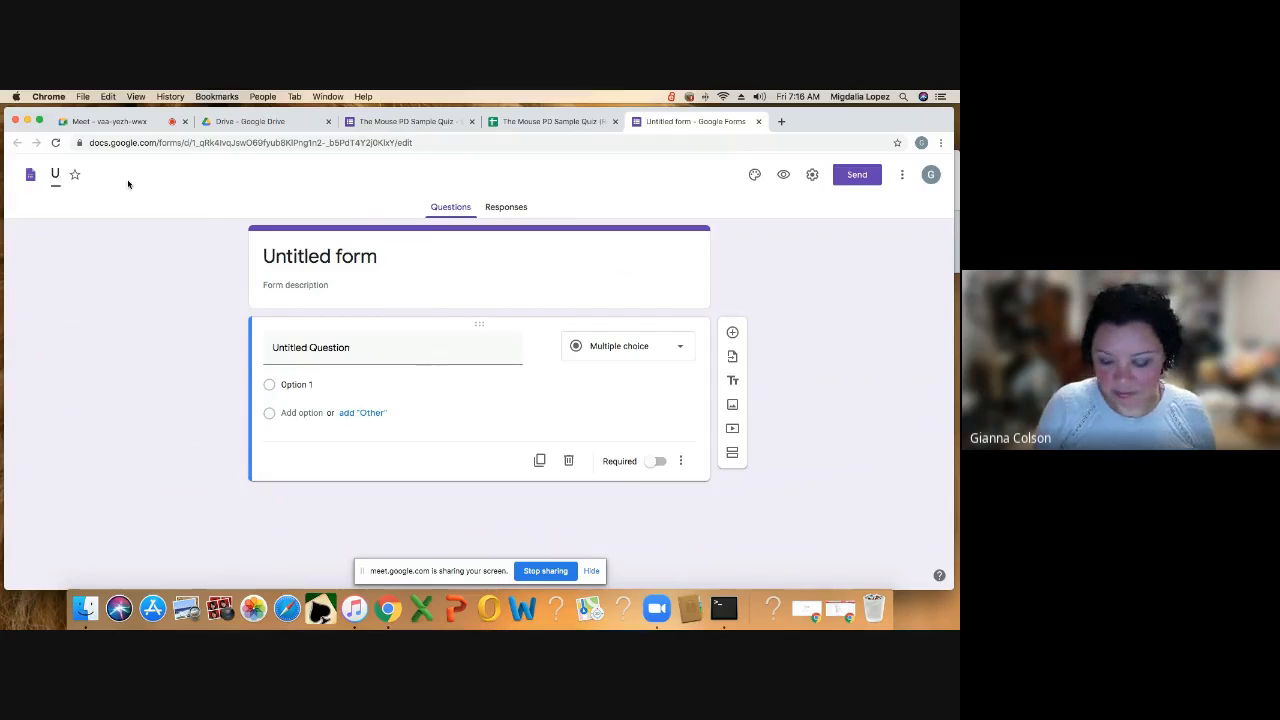
{"action": "key", "text": "BackSpace"}
{"action": "type", "text": "Friday"}
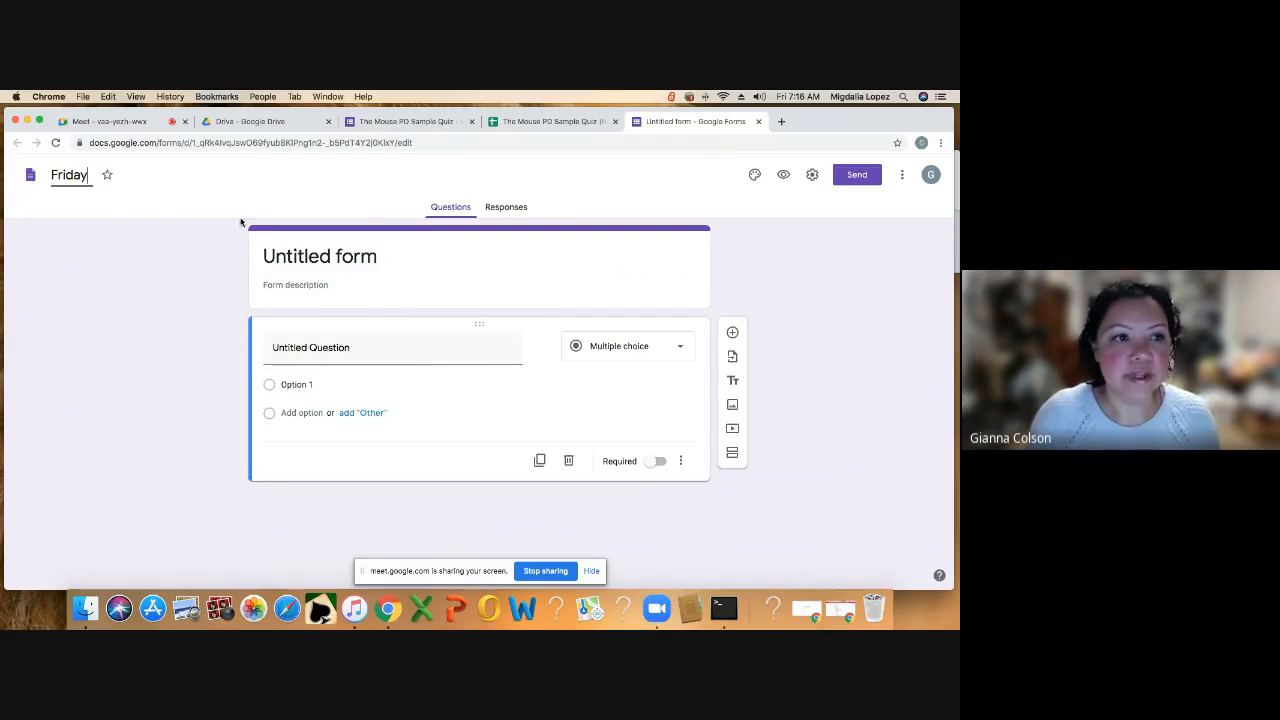
{"action": "left_click", "coordinate": [297, 256]}
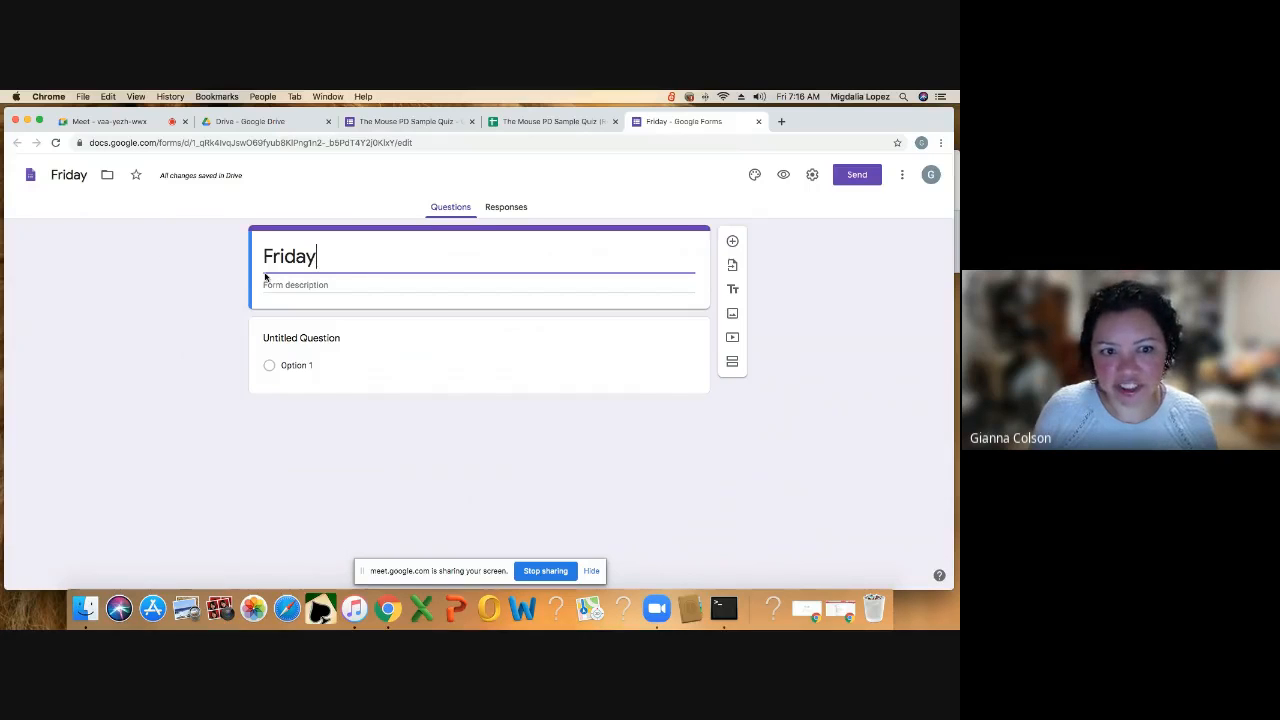
- Set the form description to "Happy Friday, today we are going to do a temperature check to see how well your week went."
{"action": "left_click", "coordinate": [289, 285]}
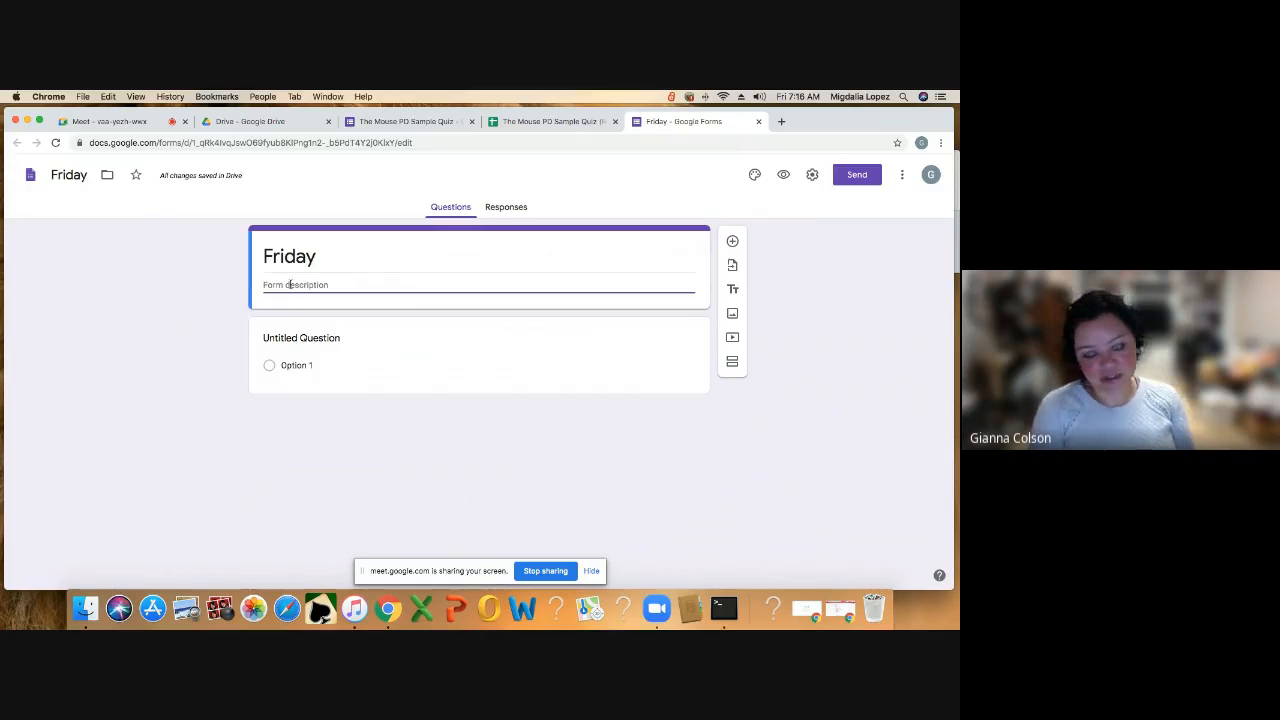
{"action": "type", "text": "Happy Friday,"}
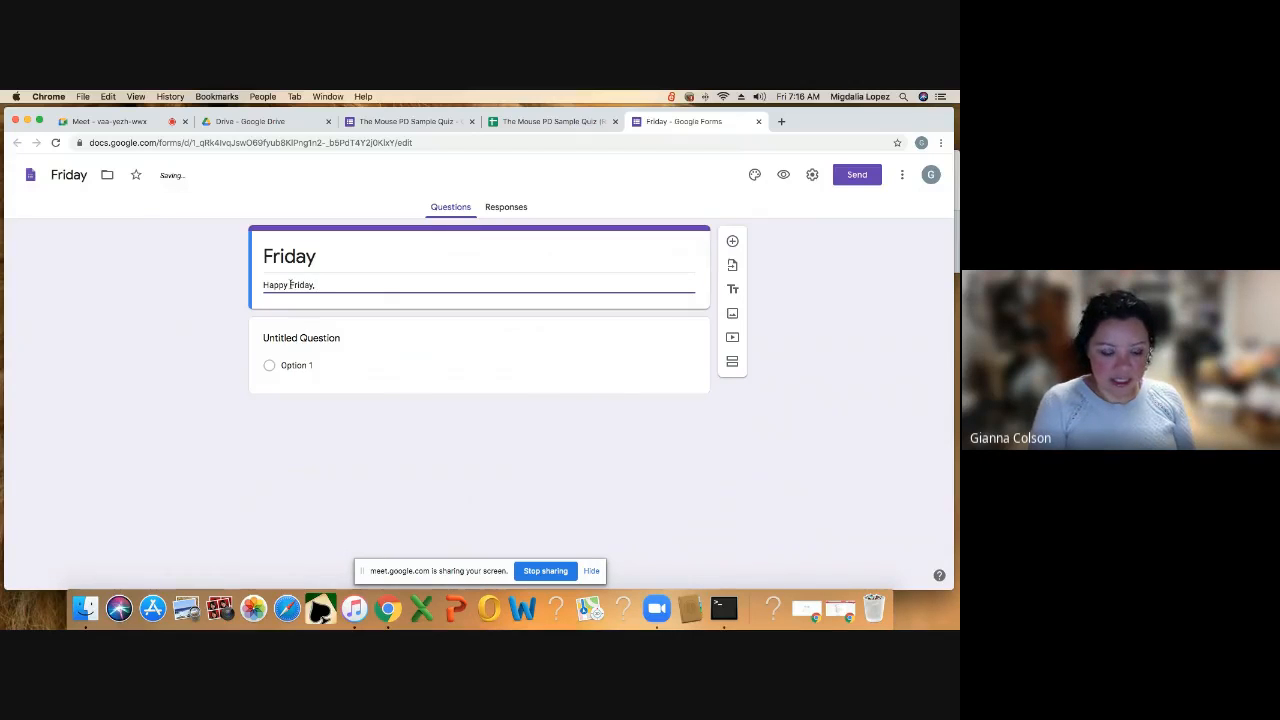
{"action": "type", "text": " Th"}
{"action": "key", "text": "BackSpace"}
{"action": "key", "text": "BackSpace"}
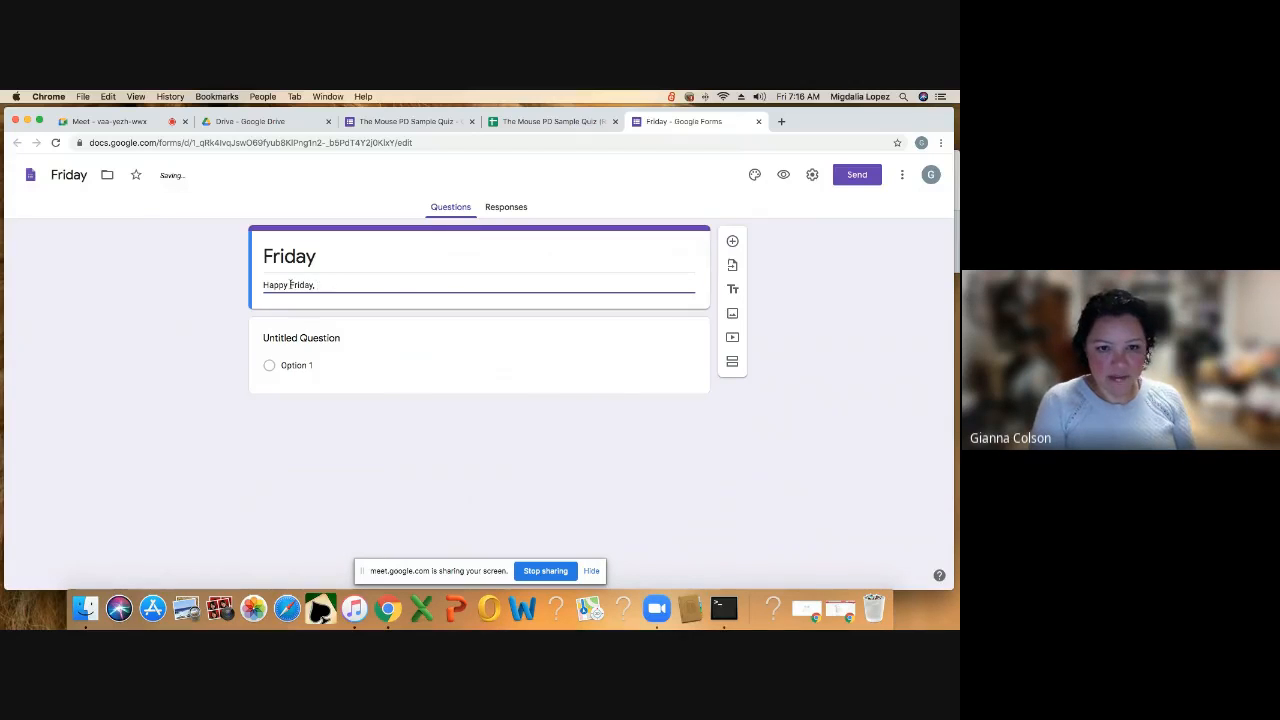
{"action": "type", "text": "today we are"}
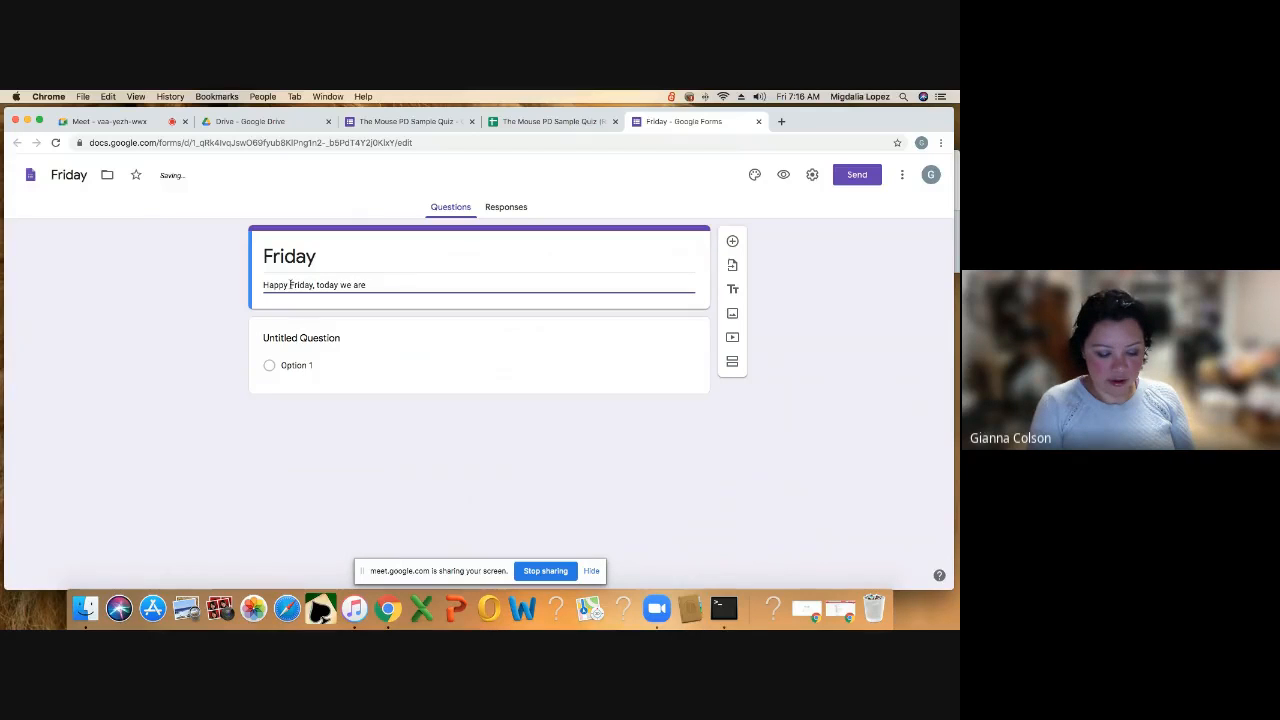
{"action": "type", "text": " going to"}
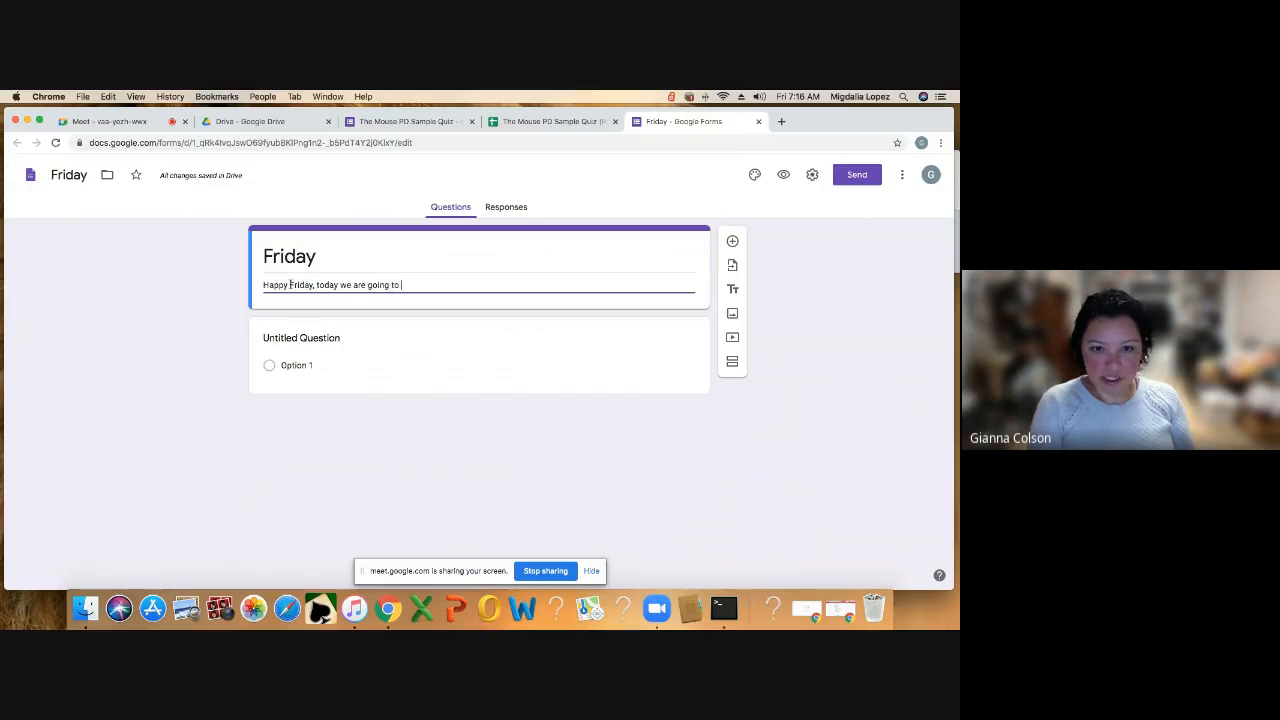
{"action": "type", "text": " do "}
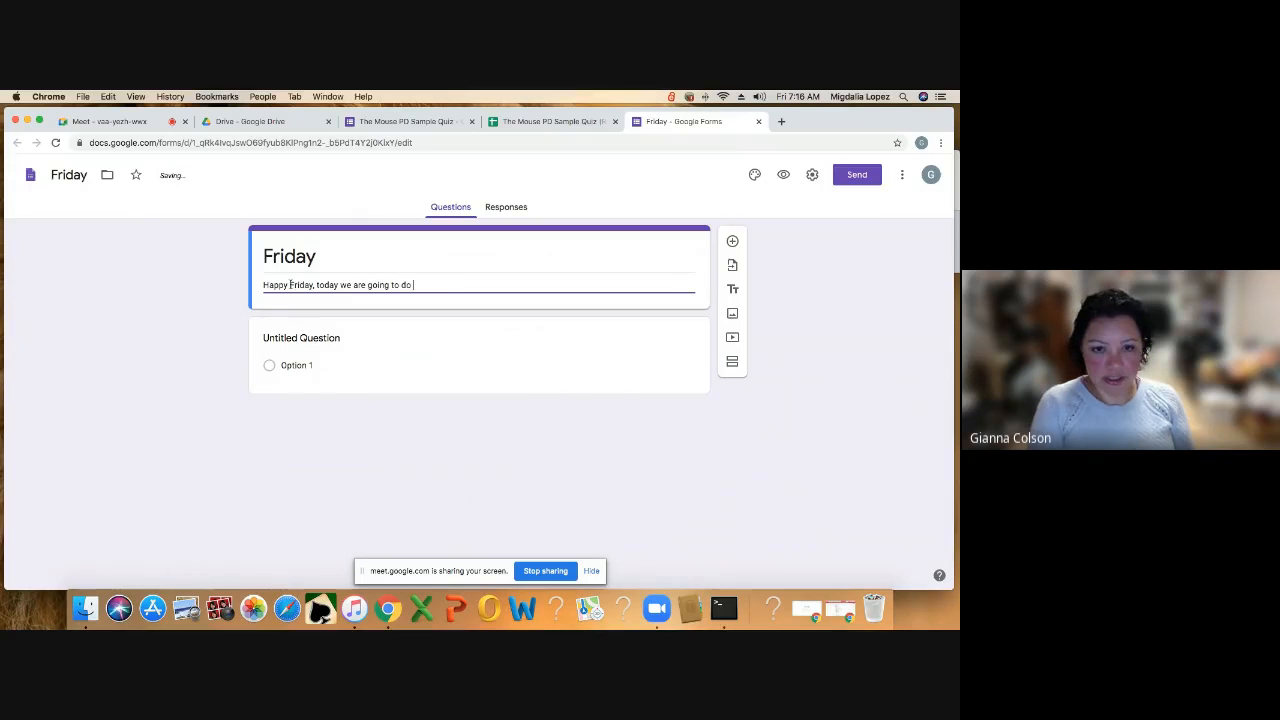
{"action": "type", "text": "a temper"}
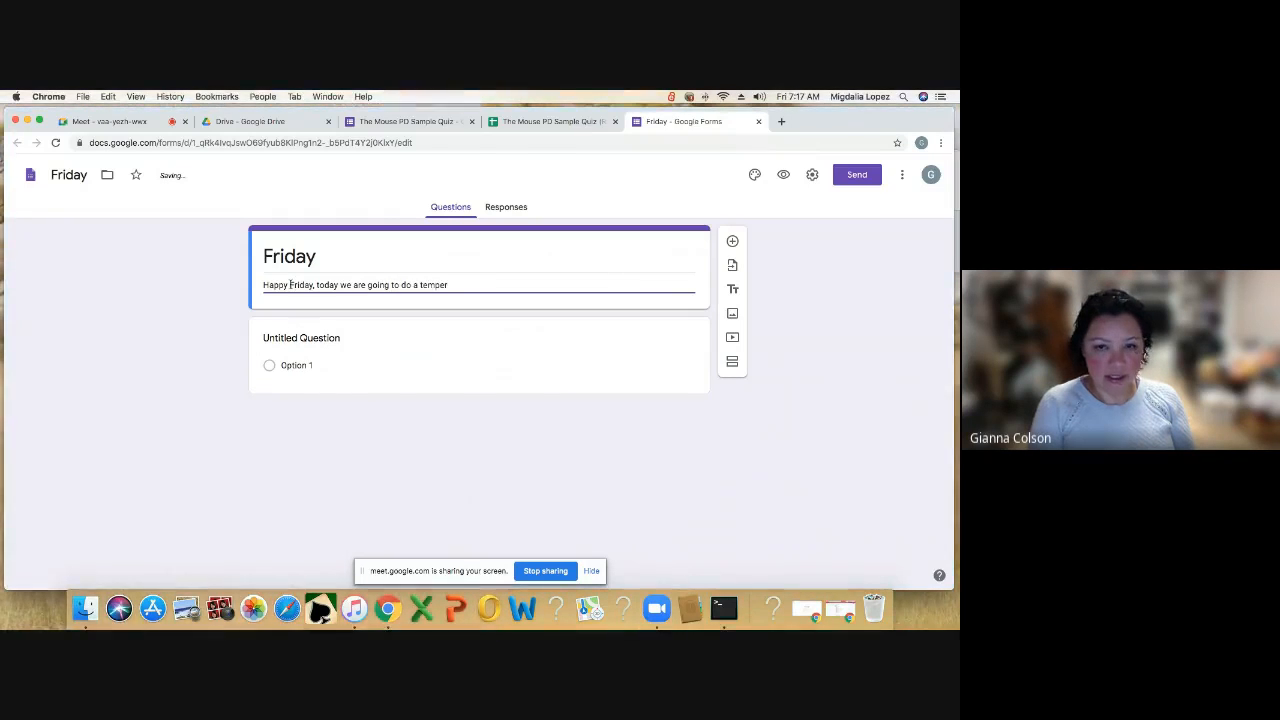
{"action": "type", "text": "ature check o"}
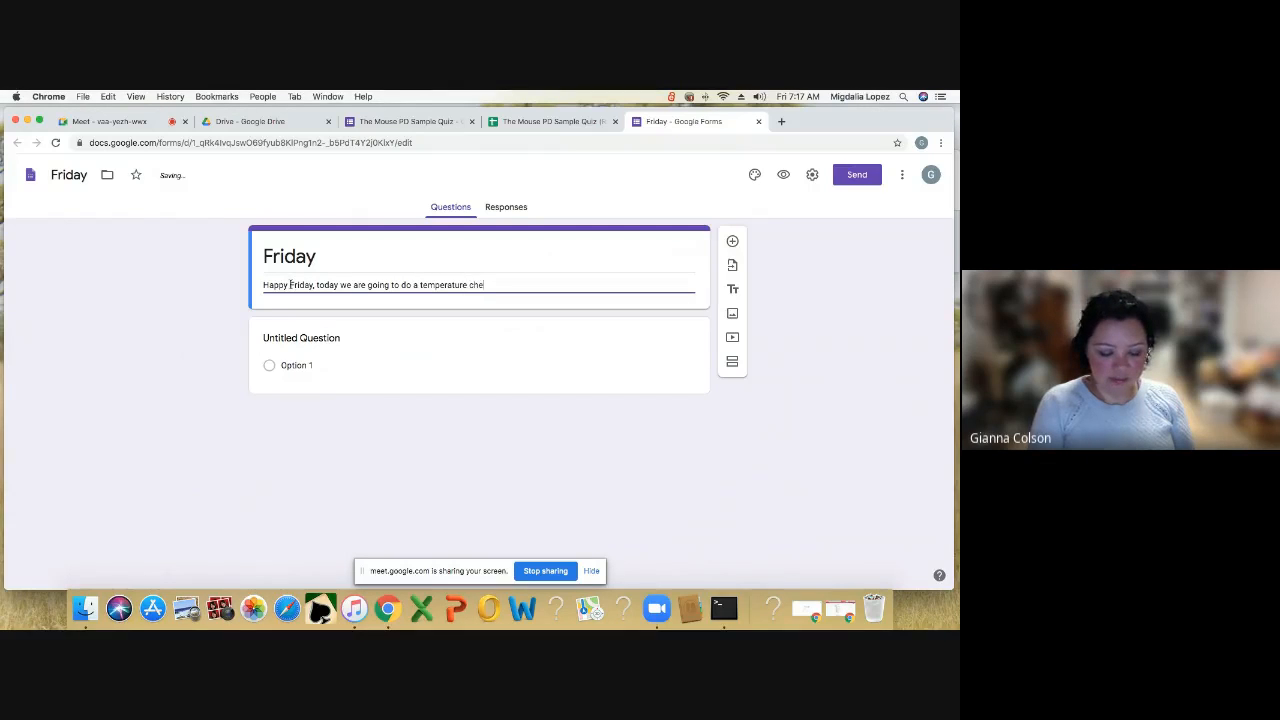
{"action": "type", "text": "o "}
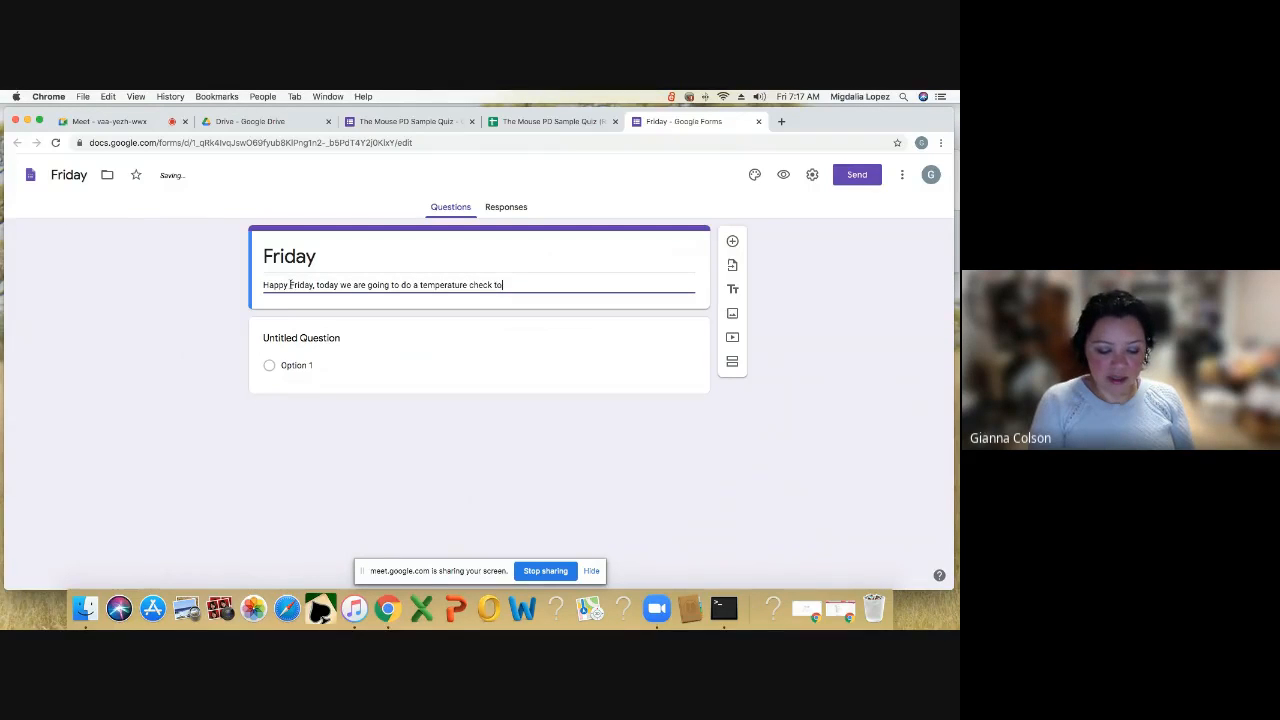
{"action": "type", "text": "see how we"}
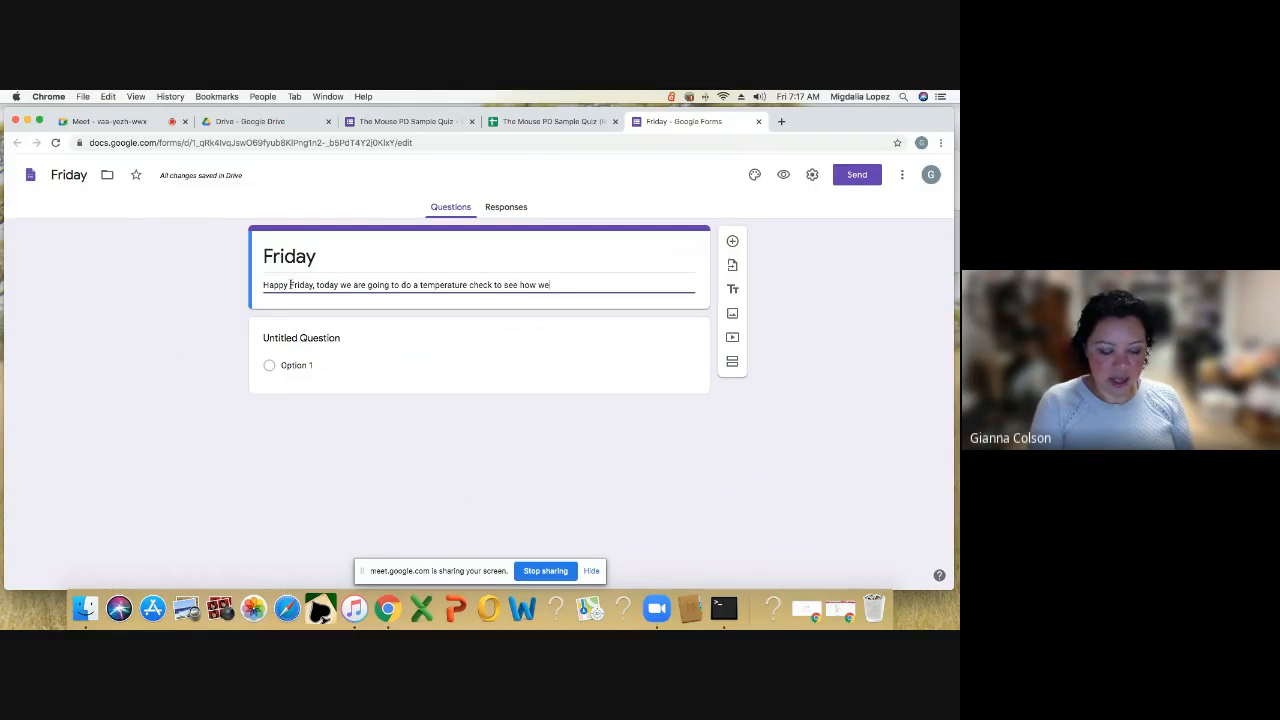
{"action": "type", "text": "ll your "}
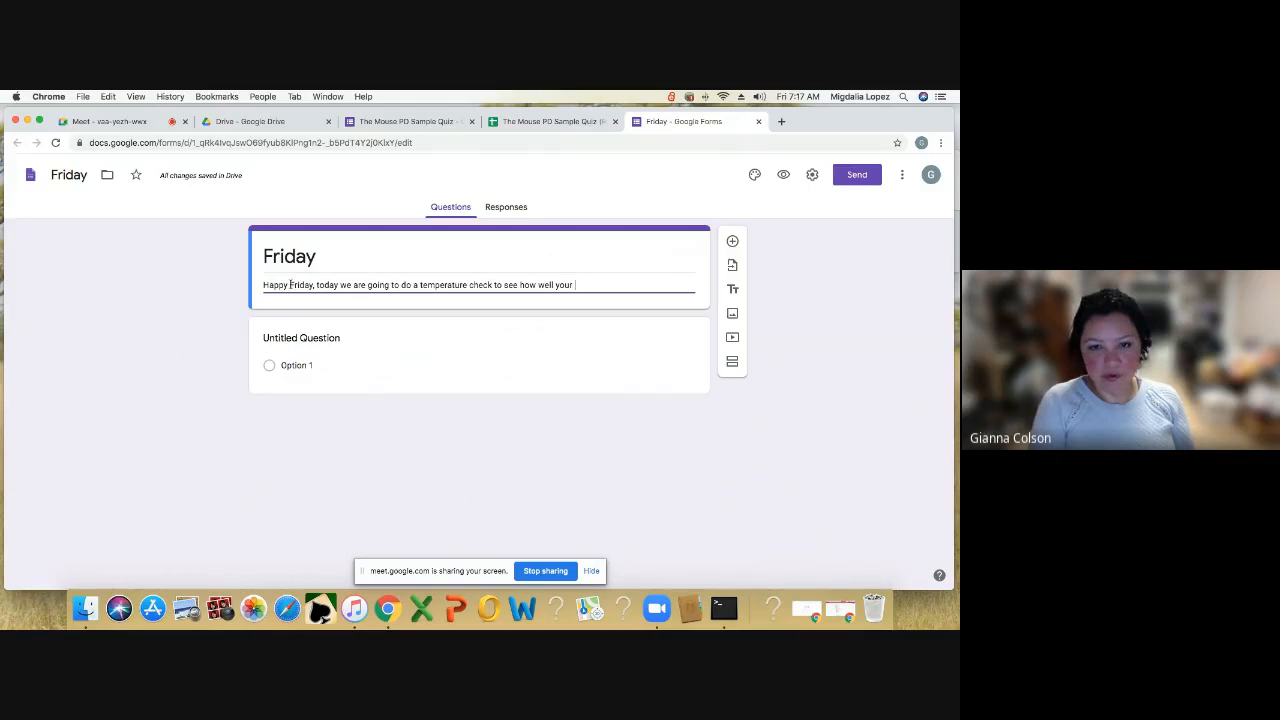
{"action": "type", "text": "week went."}
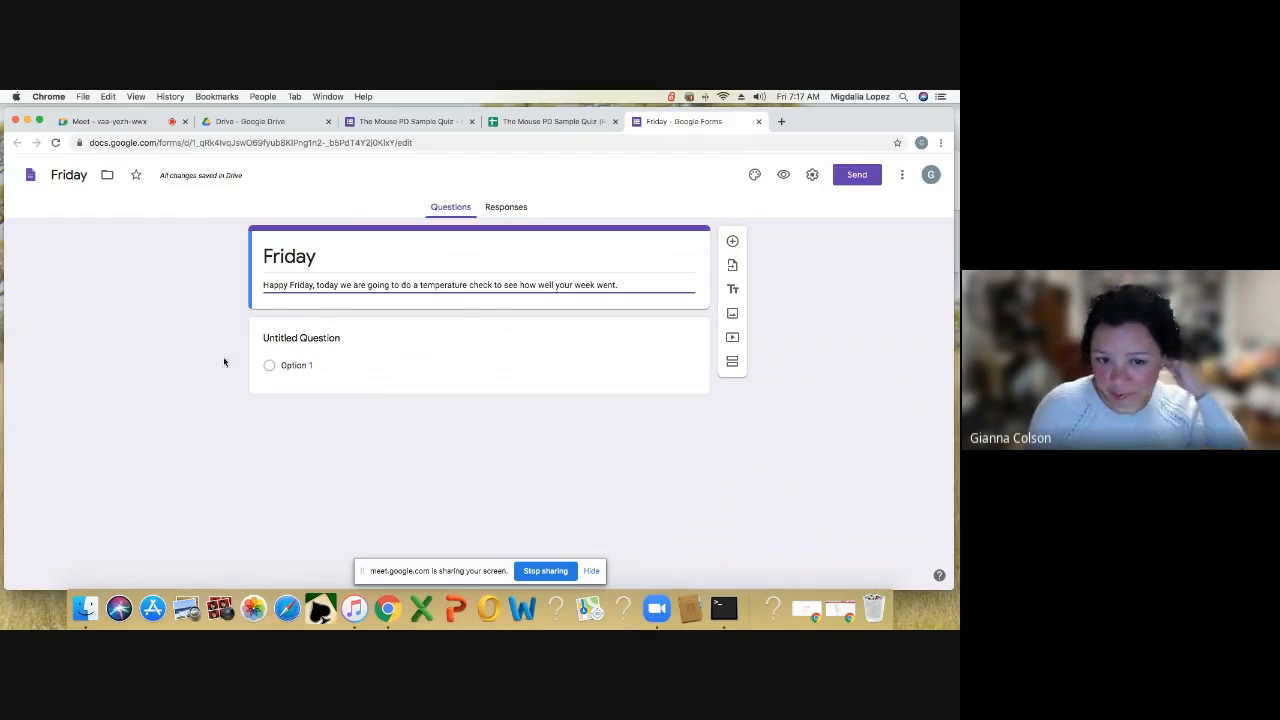
- Turn the untitled question into a required short answer question titled "Name" and view the available question types
{"action": "left_click", "coordinate": [301, 338]}
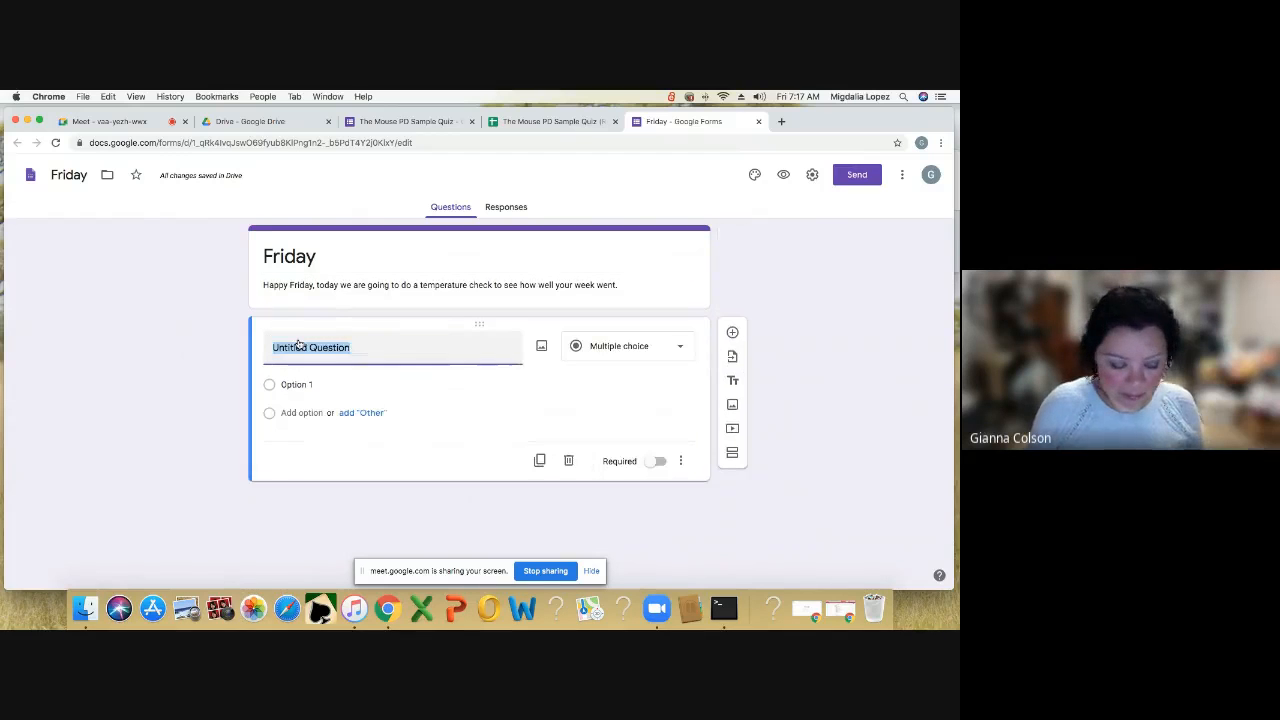
{"action": "type", "text": "Name"}
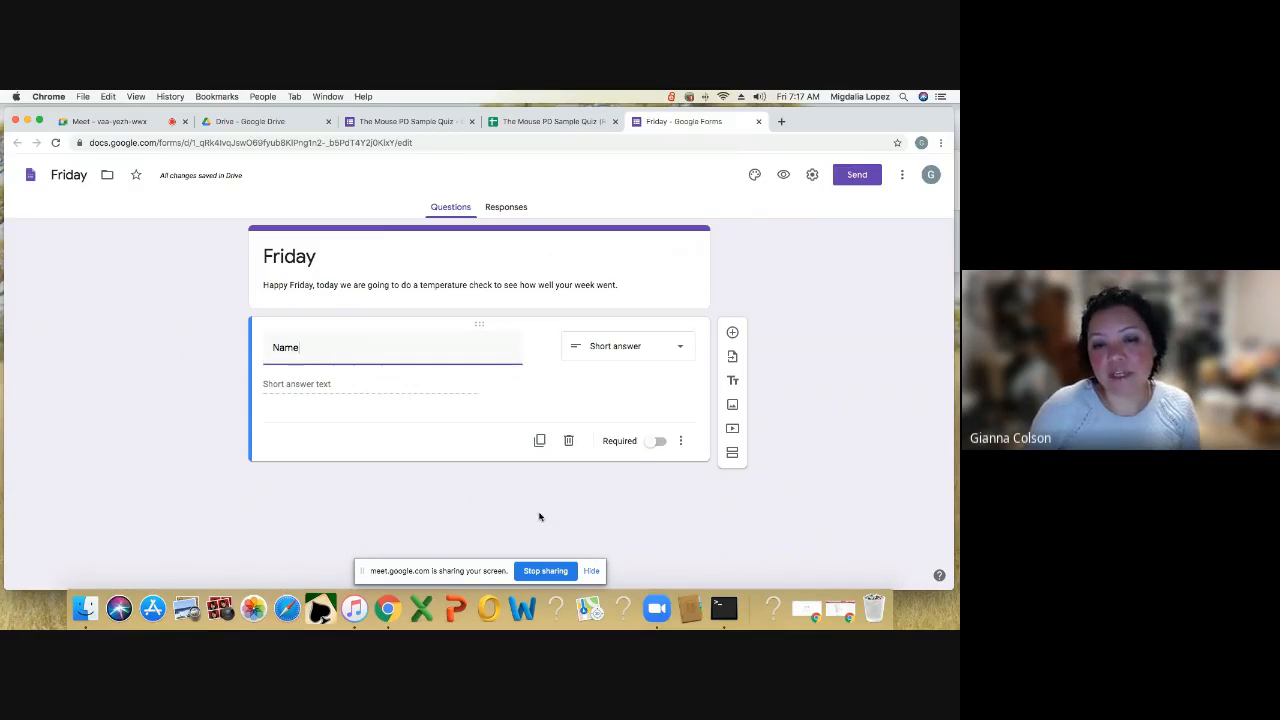
{"action": "left_click", "coordinate": [655, 441]}
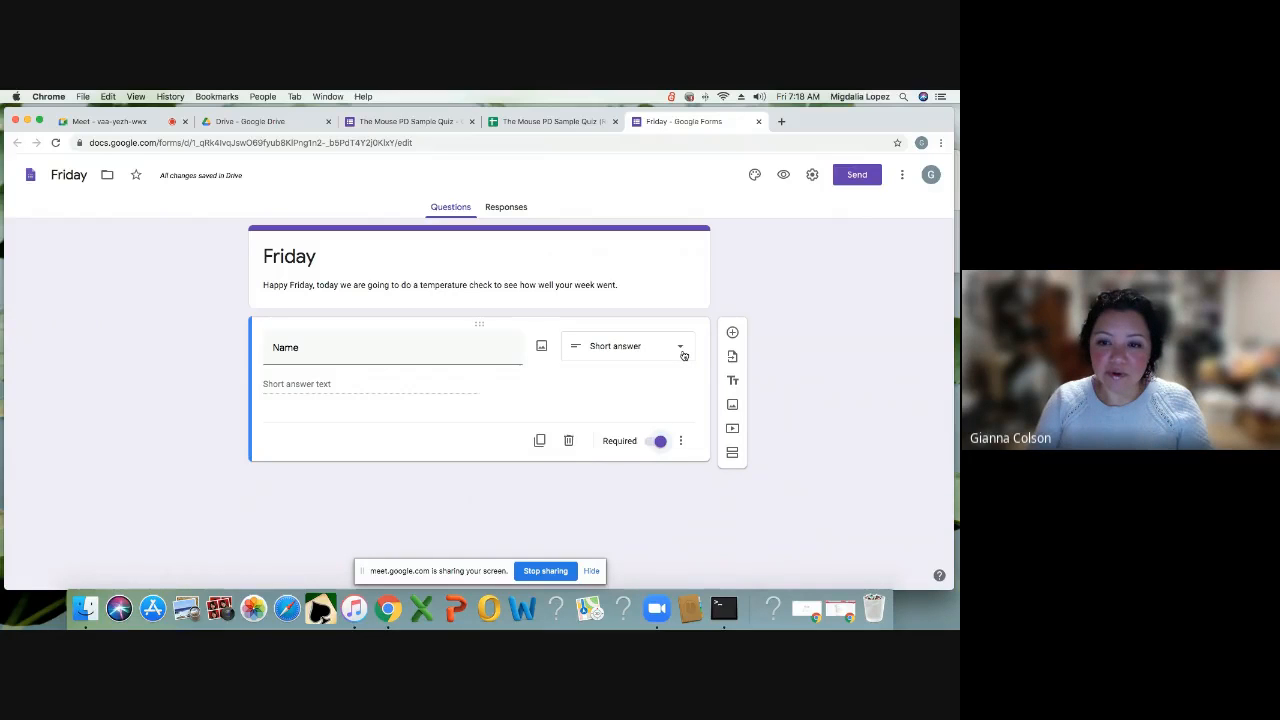
{"action": "left_click", "coordinate": [680, 350]}
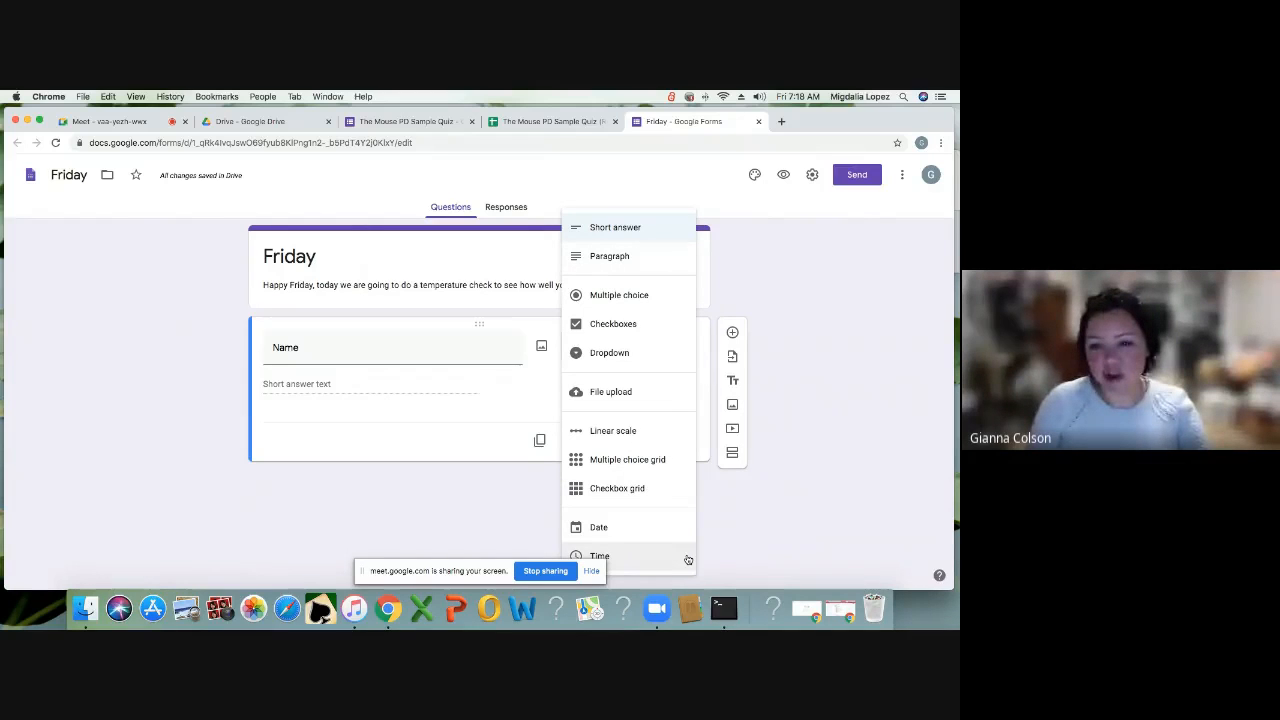
{"action": "left_click", "coordinate": [714, 312]}
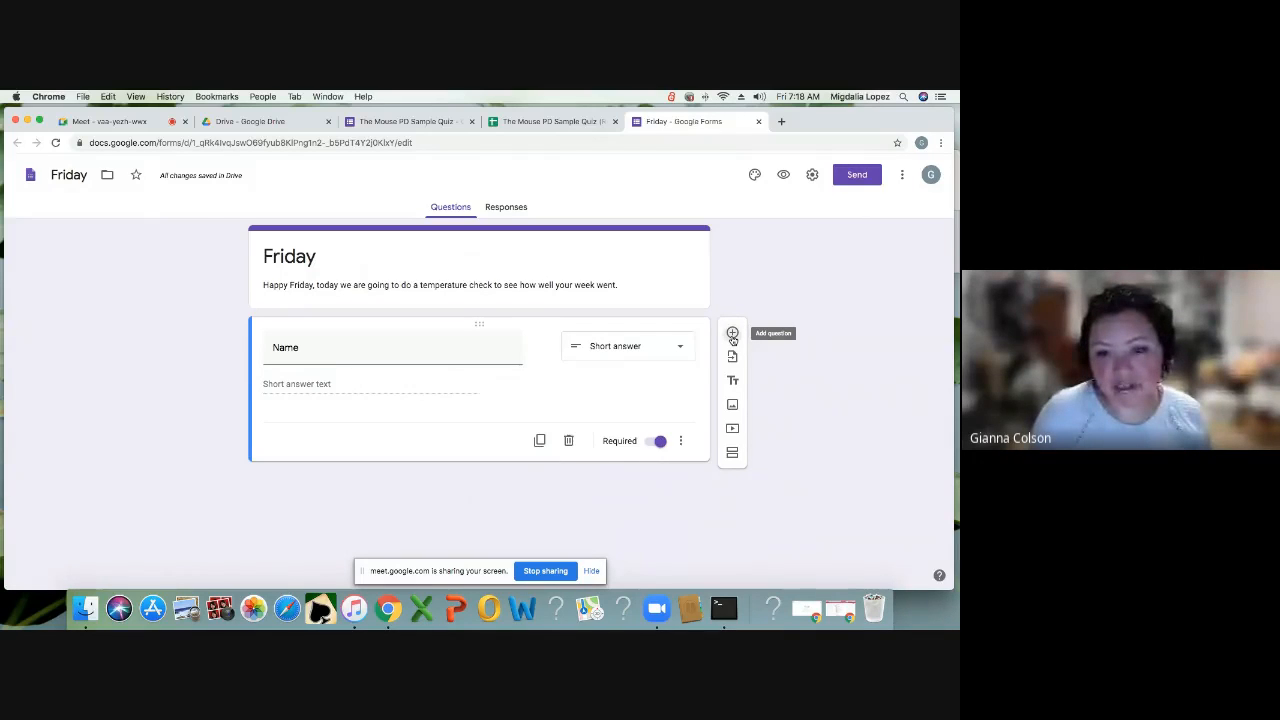
- Add a required linear scale question from 1 to 5 titled "On a scale of 1 to 5, how accomplished to you feel?"
{"action": "left_click", "coordinate": [732, 334]}
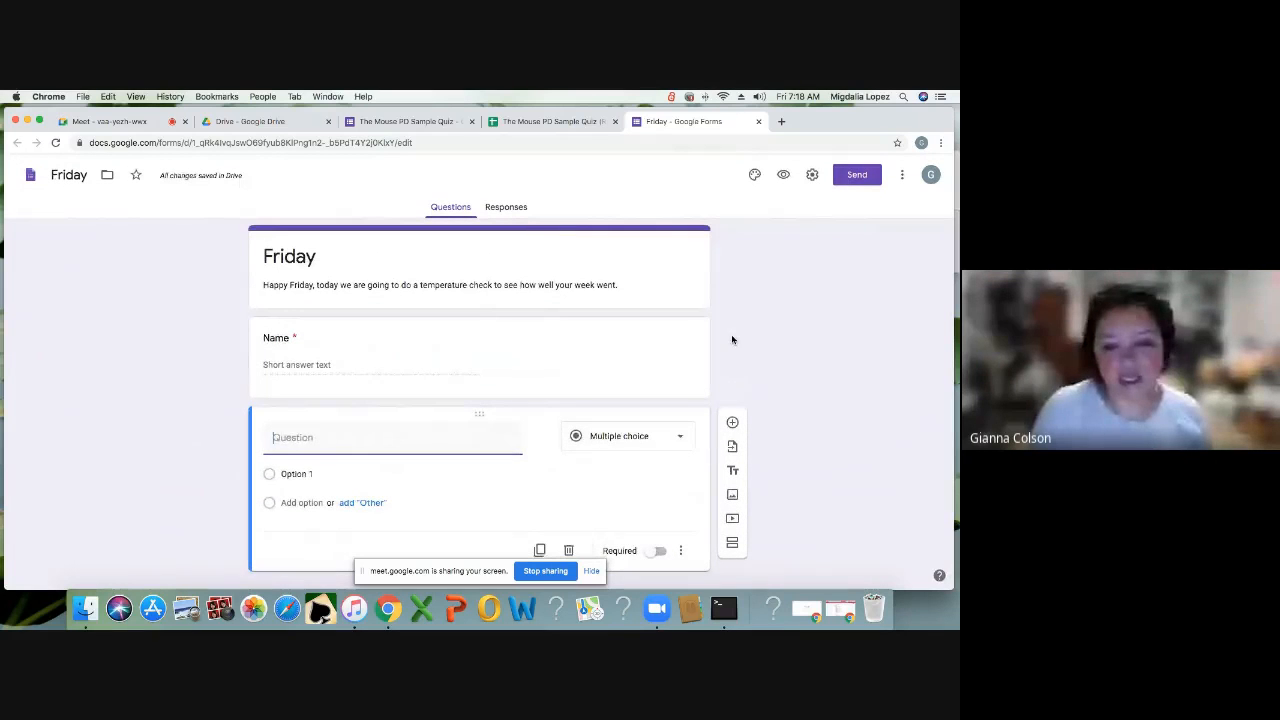
{"action": "type", "text": "O"}
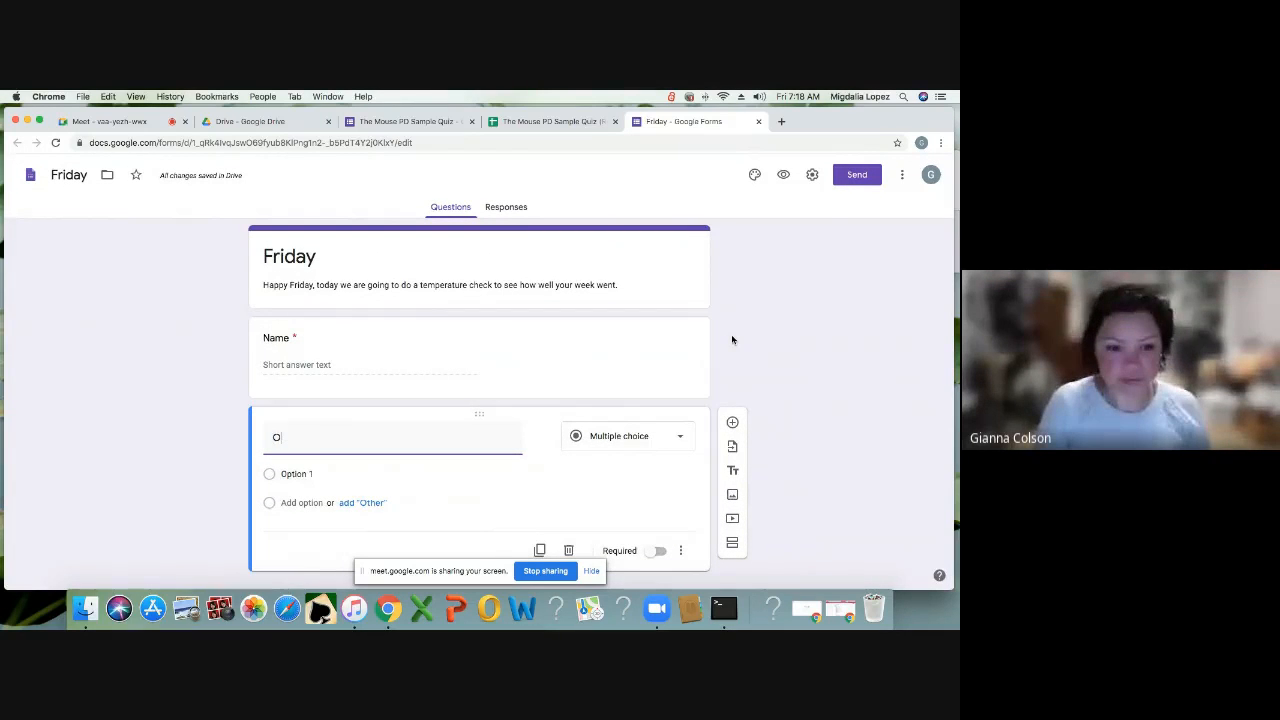
{"action": "type", "text": "n a"}
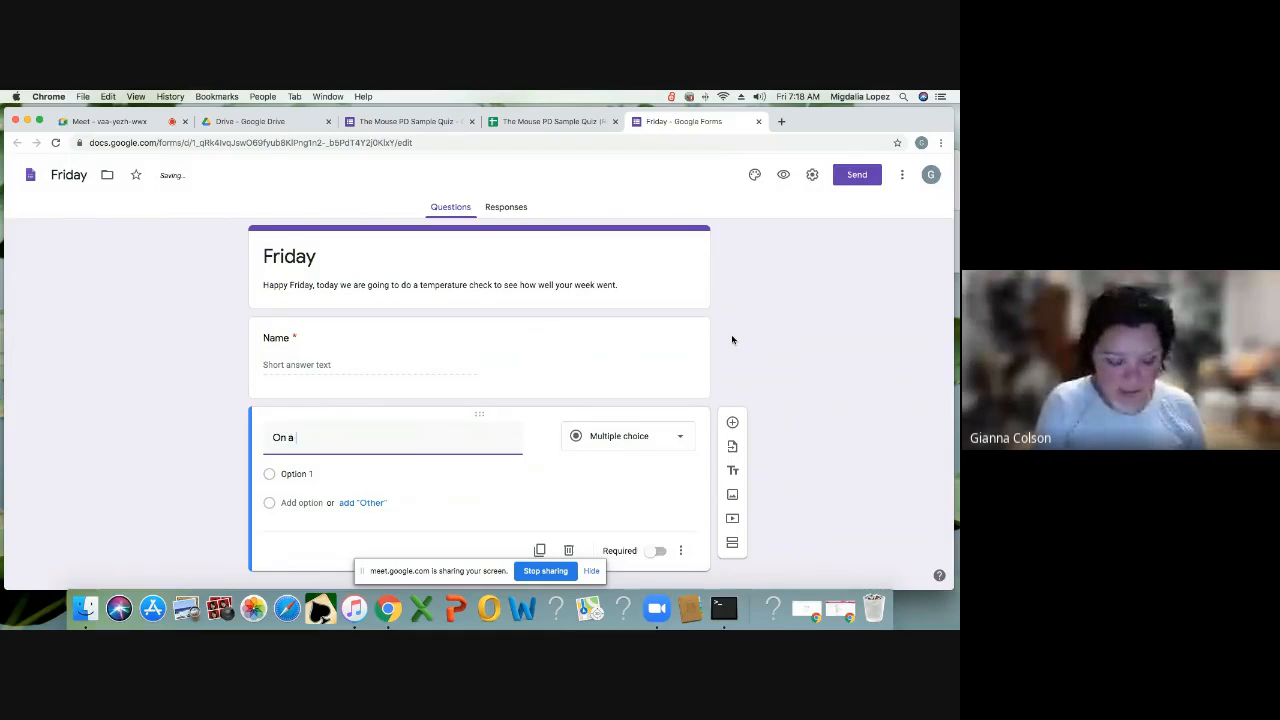
{"action": "type", "text": " scale o"}
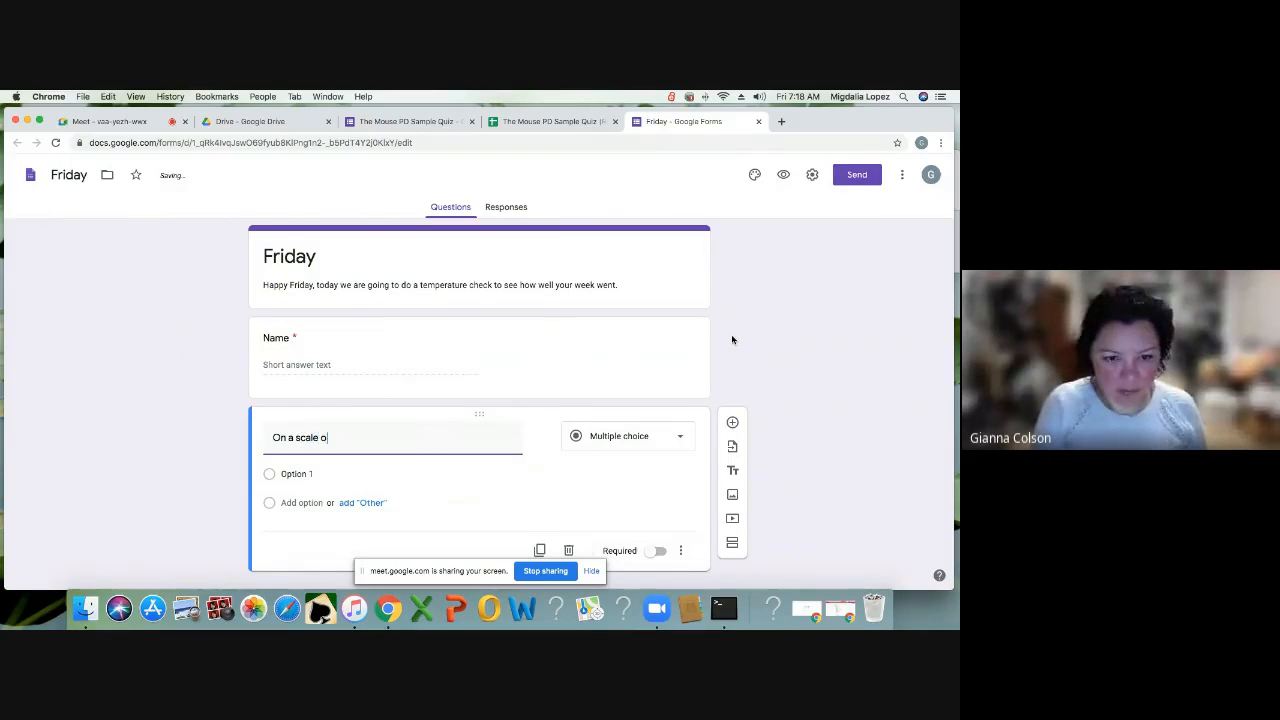
{"action": "type", "text": "f 1 to"}
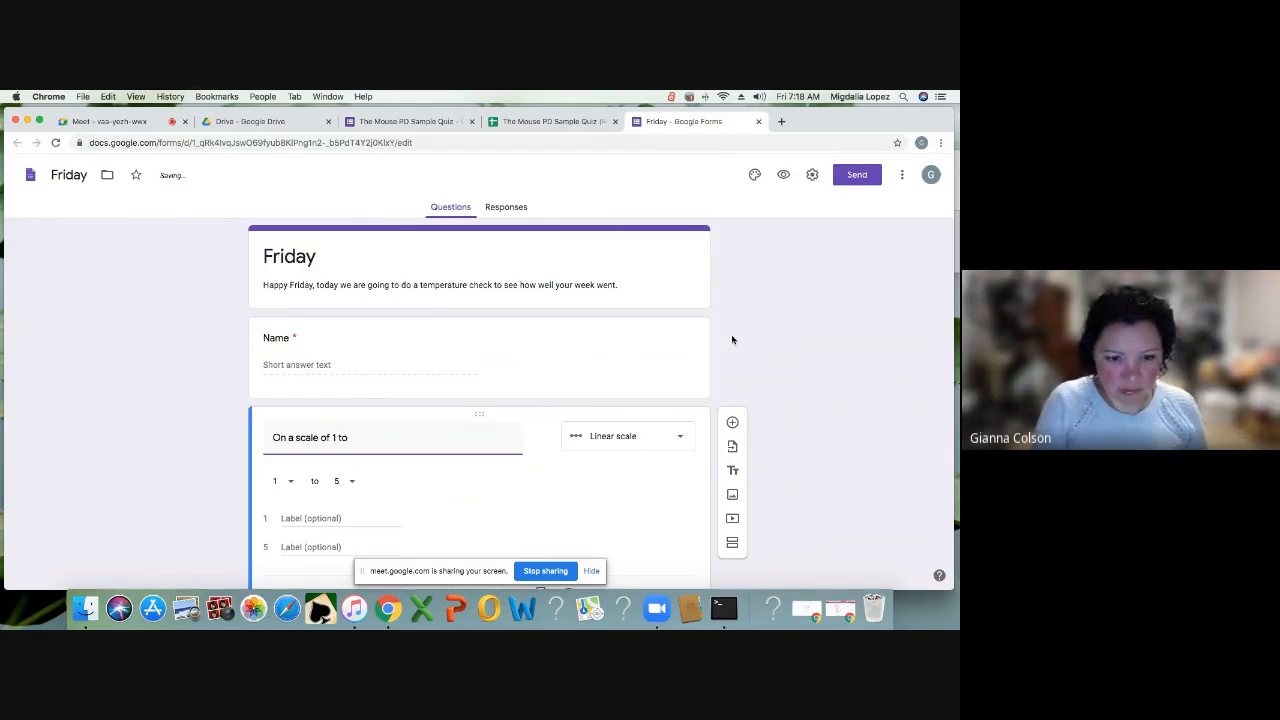
{"action": "type", "text": " 5"}
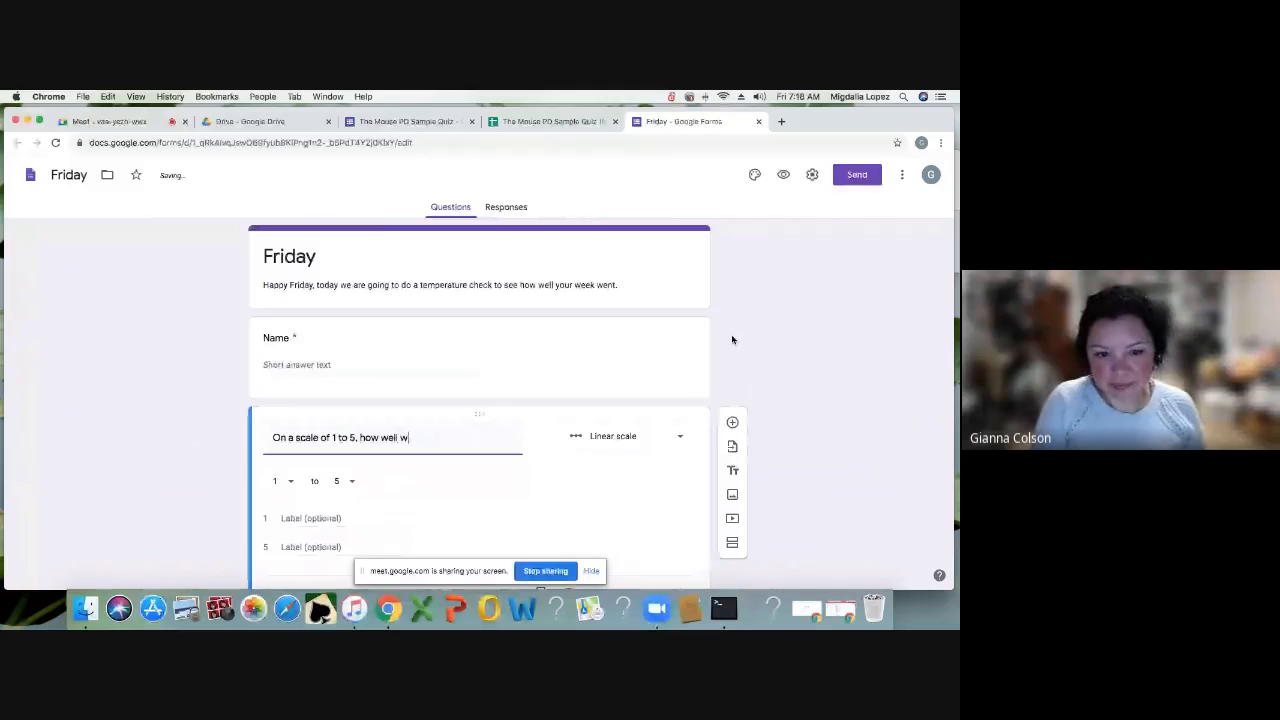
{"action": "key", "text": "BackSpace"}
{"action": "key", "text": "BackSpace"}
{"action": "key", "text": "BackSpace"}
{"action": "key", "text": "BackSpace"}
{"action": "key", "text": "BackSpace"}
{"action": "key", "text": "BackSpace"}
{"action": "key", "text": "BackSpace"}
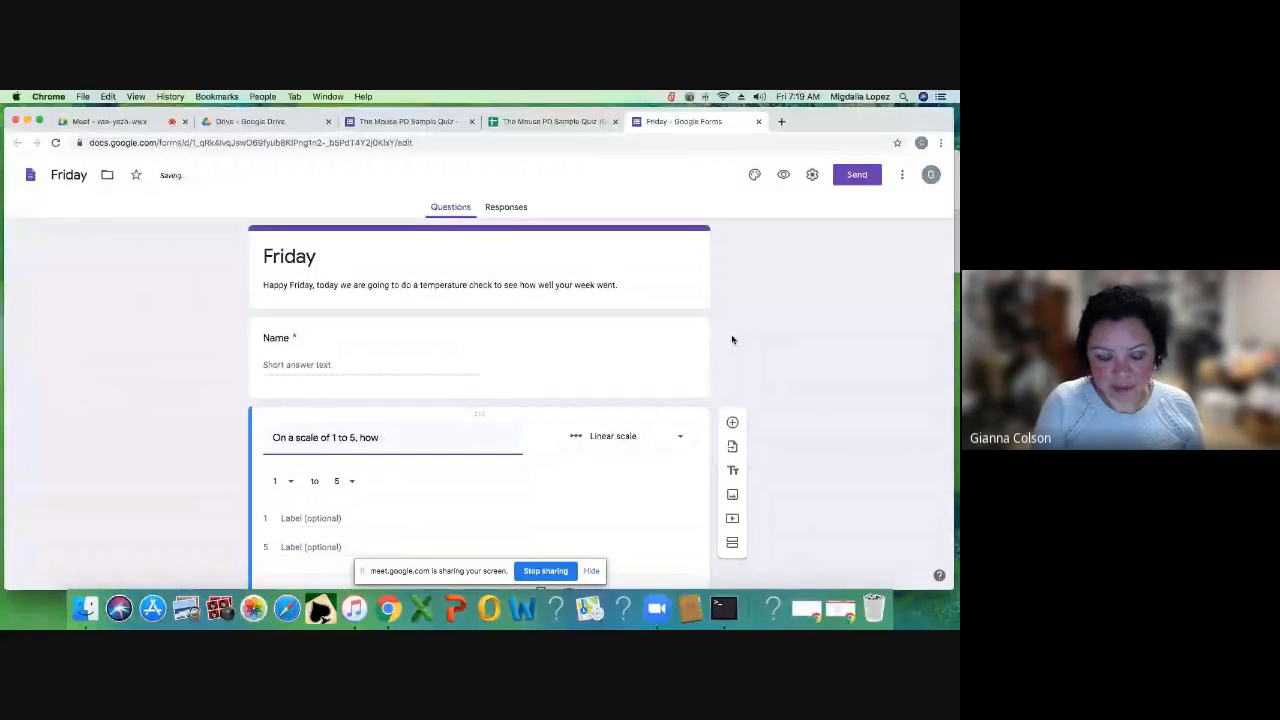
{"action": "type", "text": "accompl"}
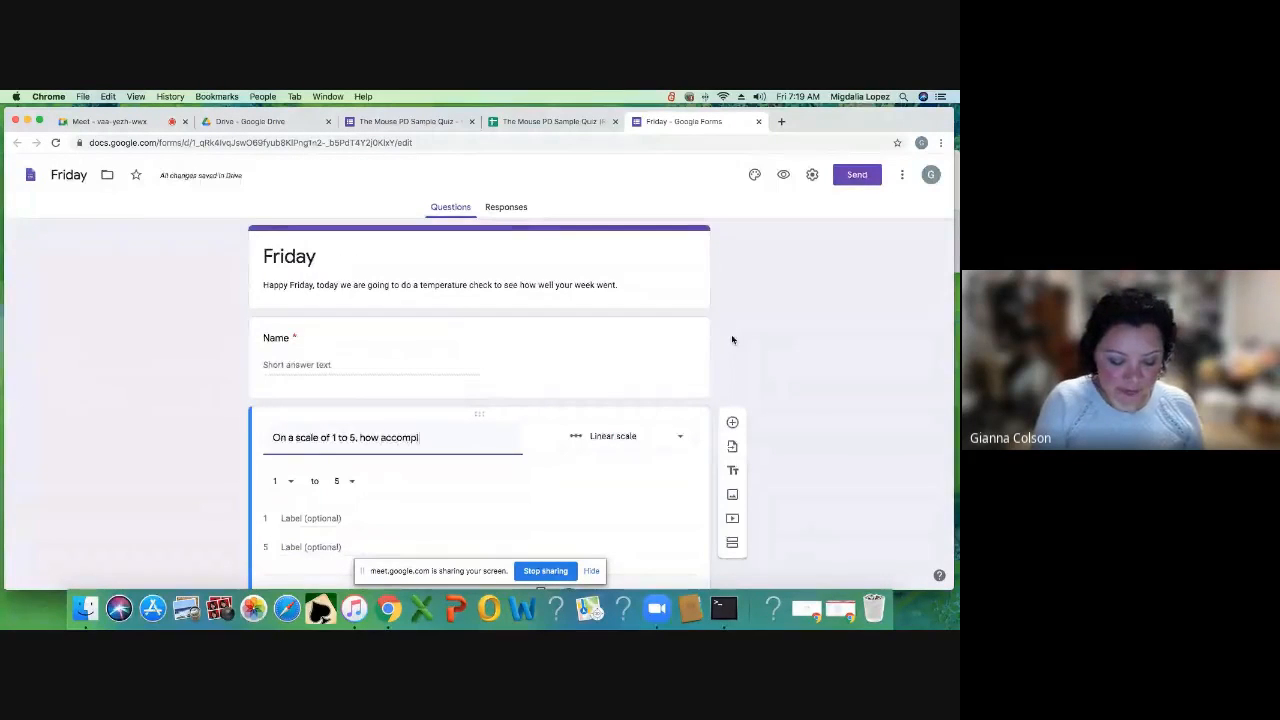
{"action": "type", "text": "ished to "}
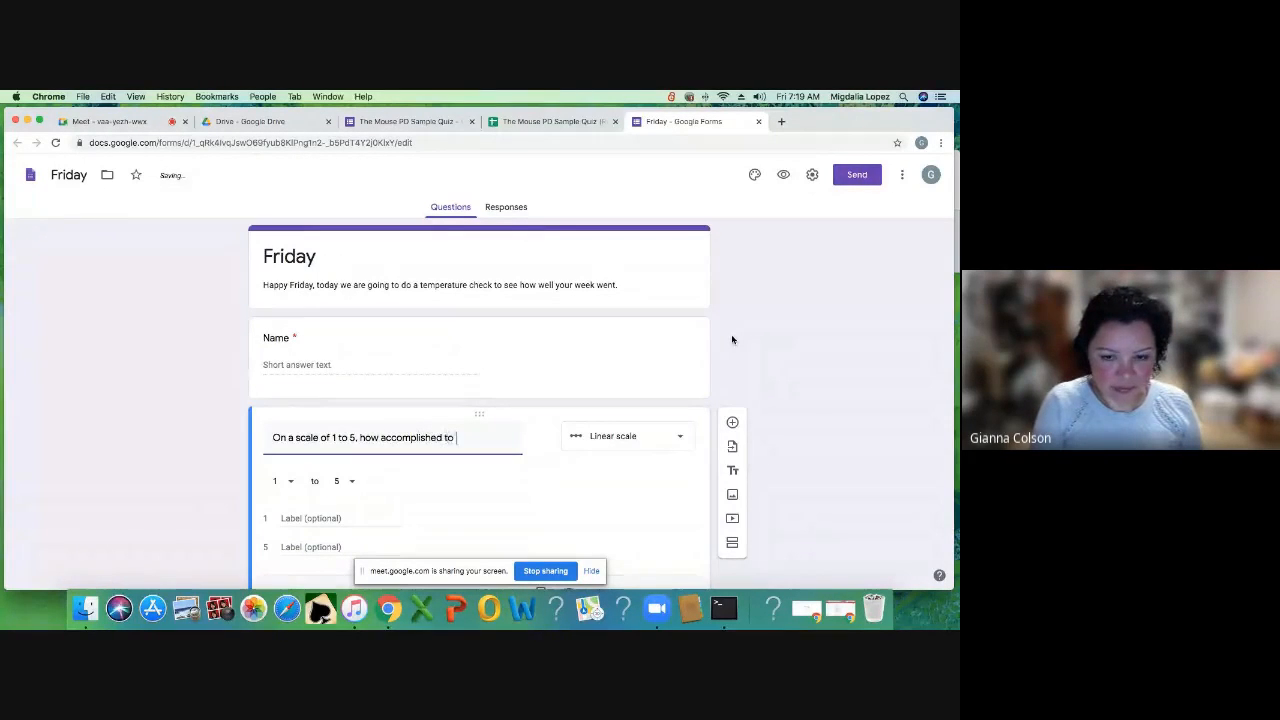
{"action": "type", "text": "you "}
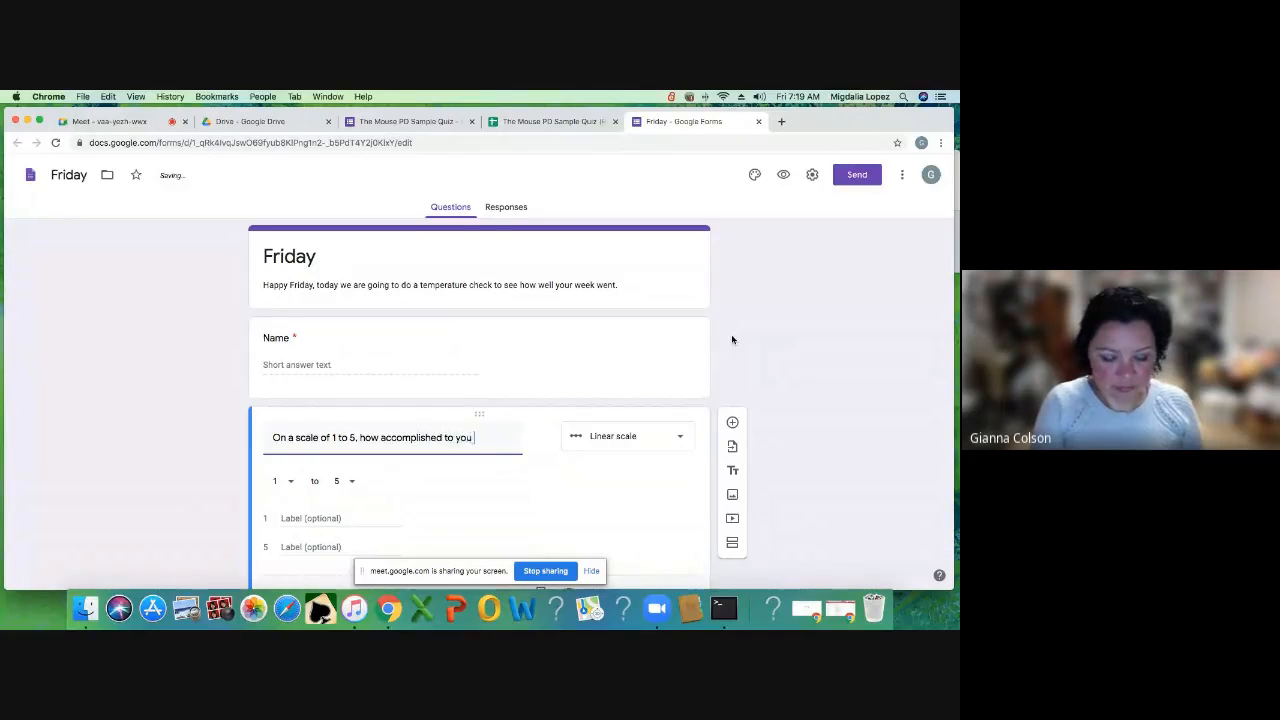
{"action": "type", "text": "feel?"}
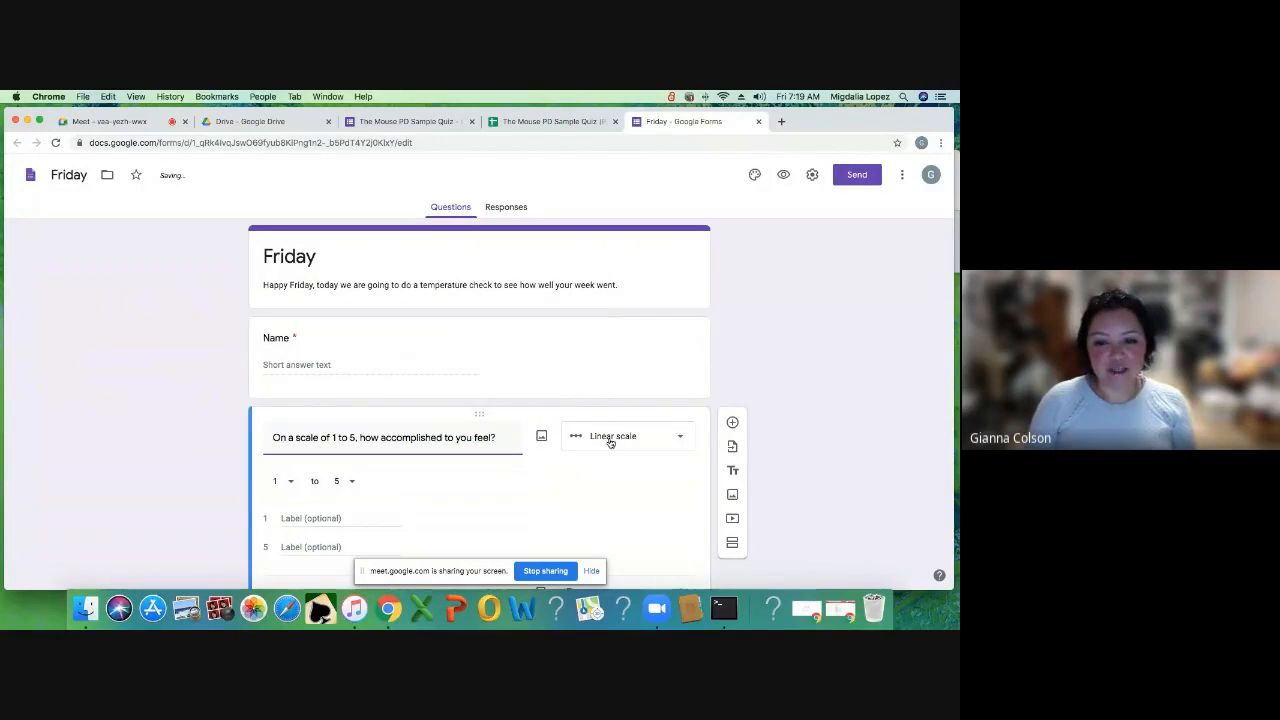
{"action": "scroll", "coordinate": [475, 503], "scroll_direction": "down", "scroll_amount": 3}
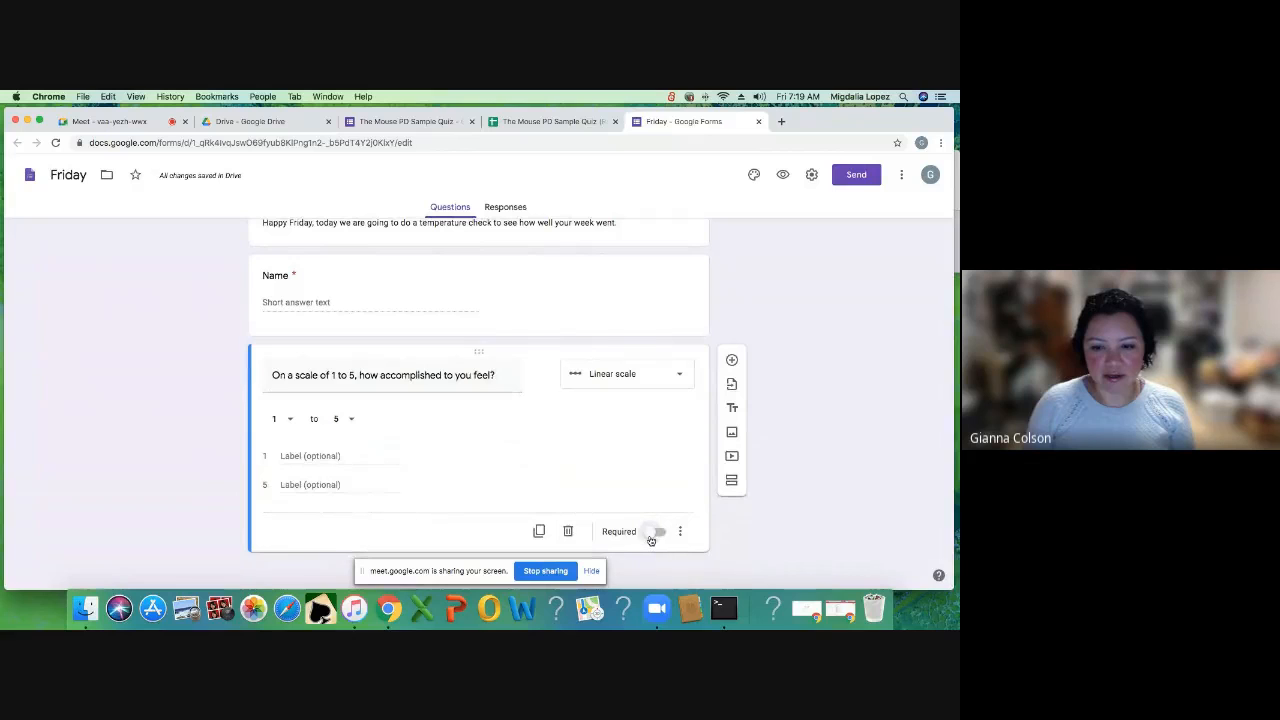
{"action": "left_click", "coordinate": [656, 536]}
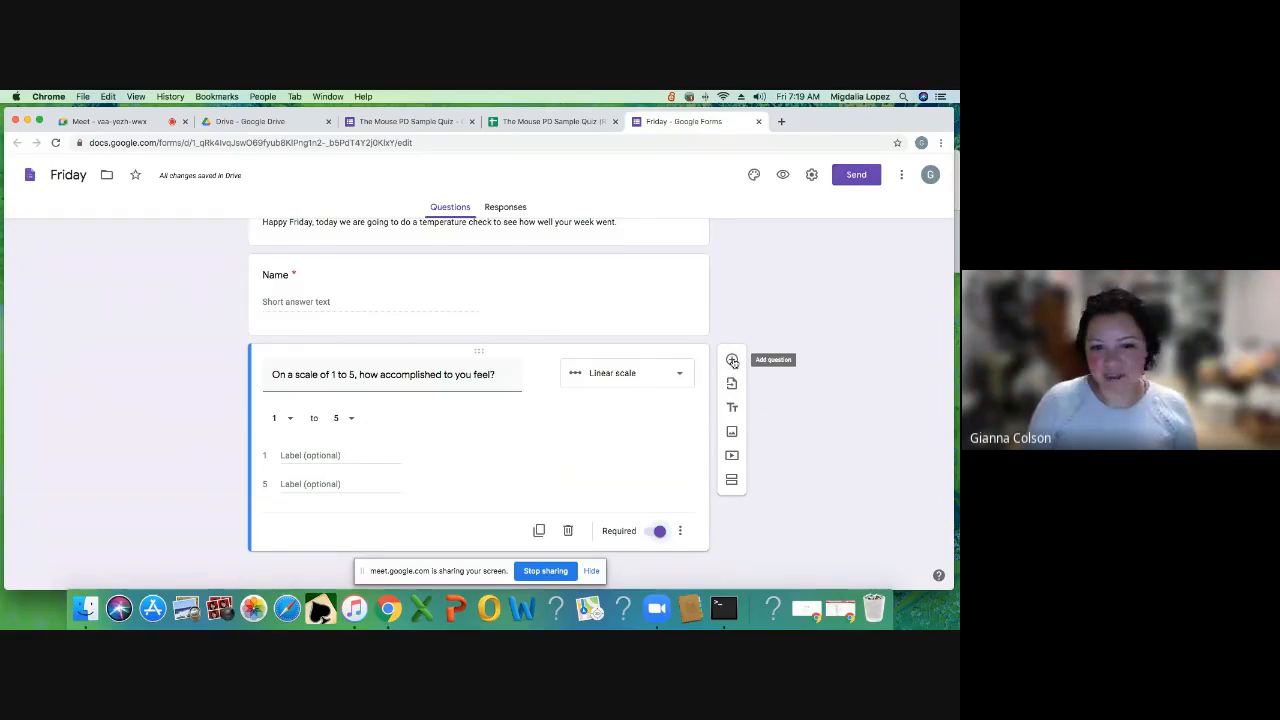
- Add a multiple choice question titled "Pick the emoji that best reflects your current mood?" below the linear scale question
{"action": "scroll", "coordinate": [733, 364], "scroll_direction": "up", "scroll_amount": 1}
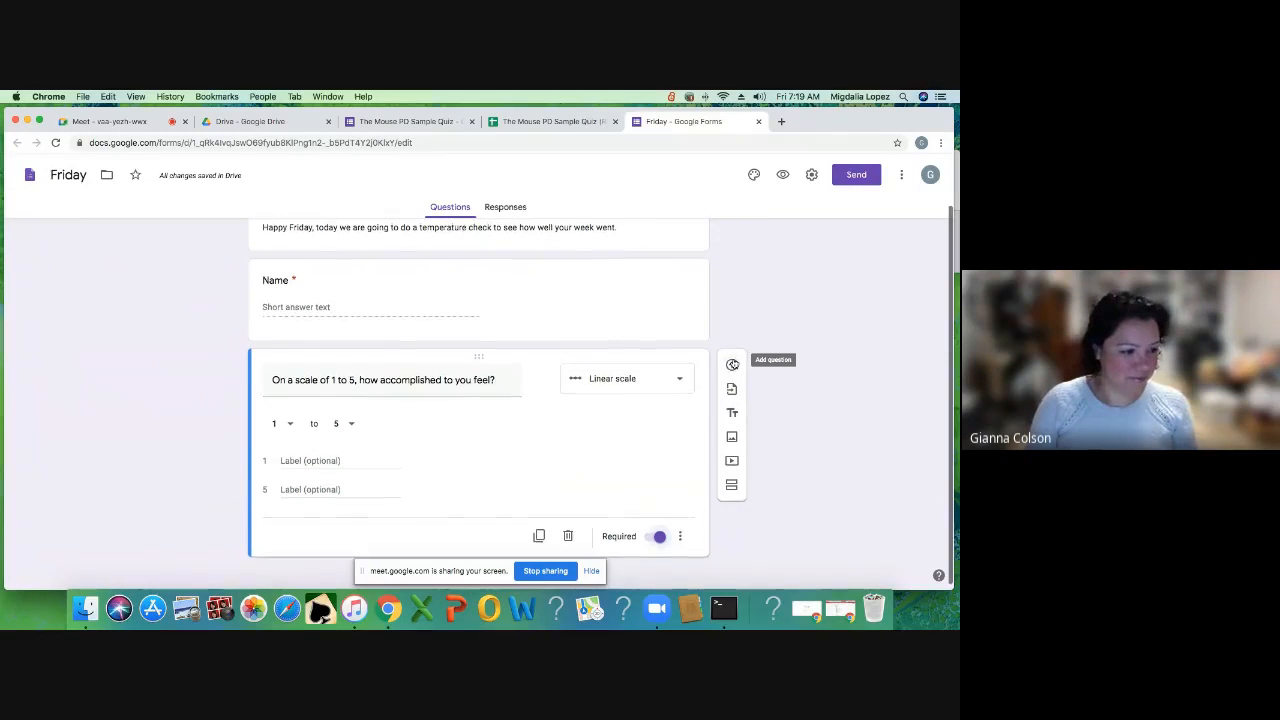
{"action": "left_click", "coordinate": [733, 366]}
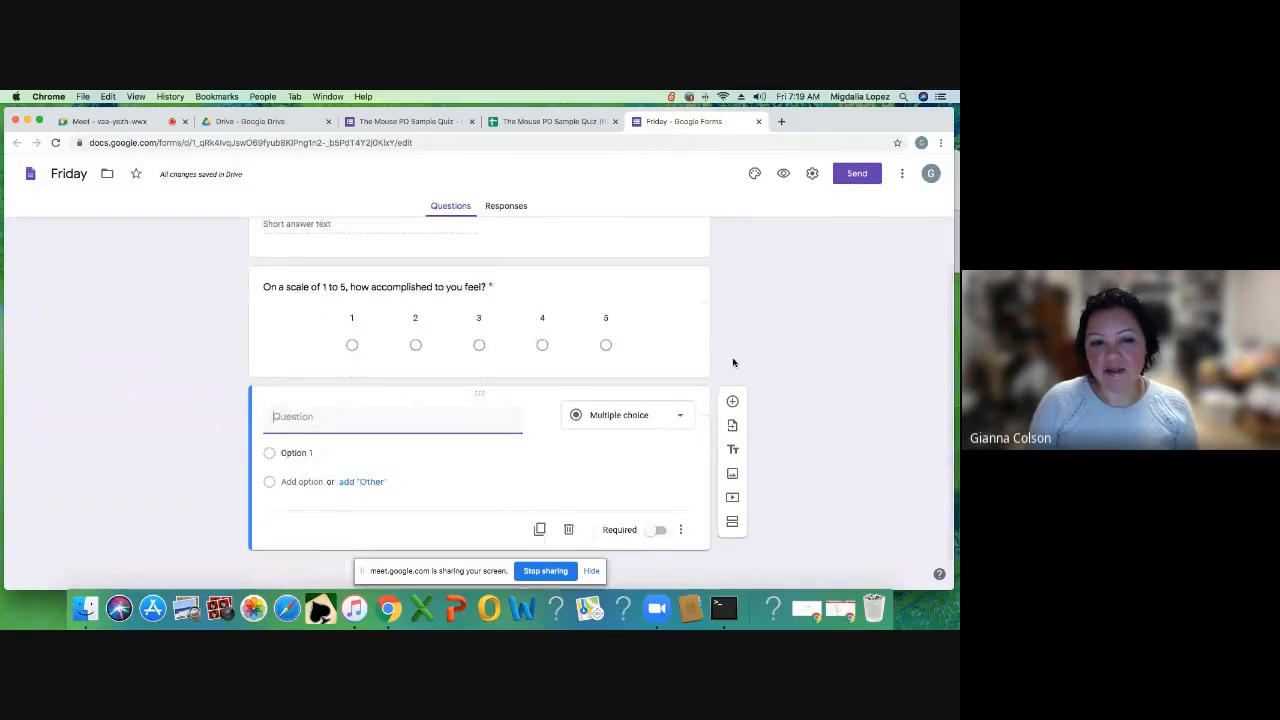
{"action": "mouse_move", "coordinate": [551, 423]}
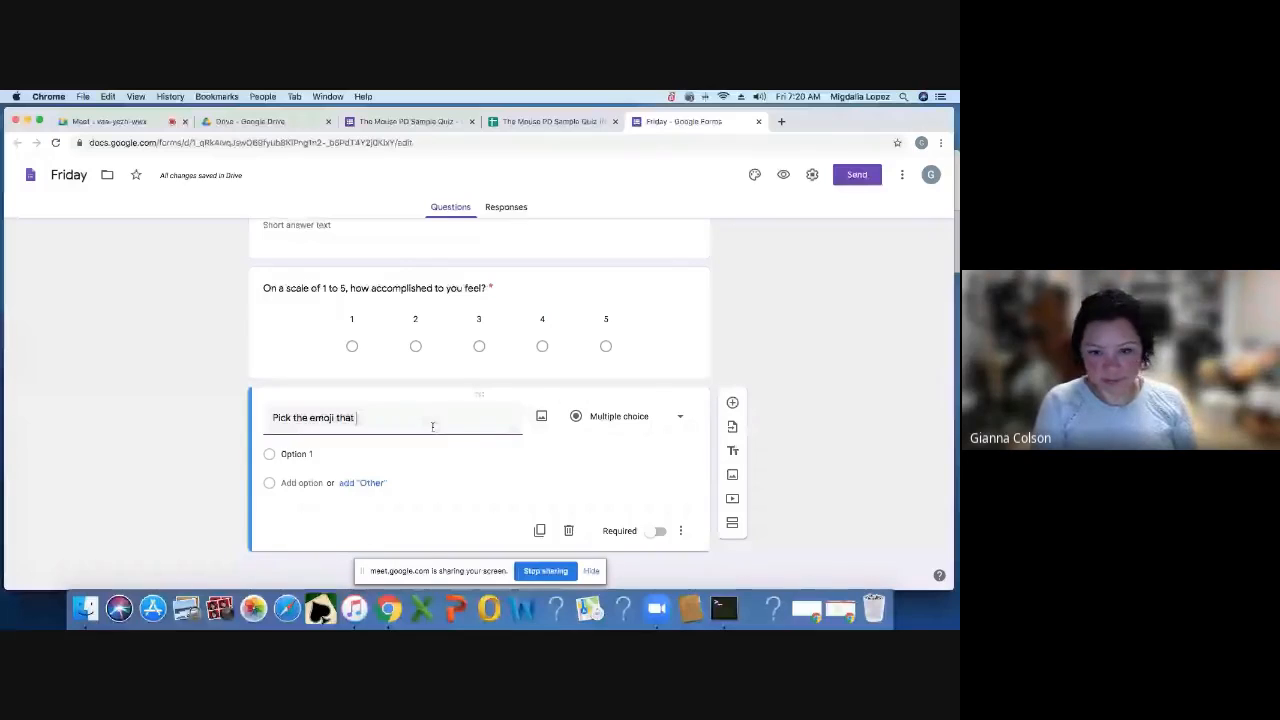
{"action": "type", "text": "best refle"}
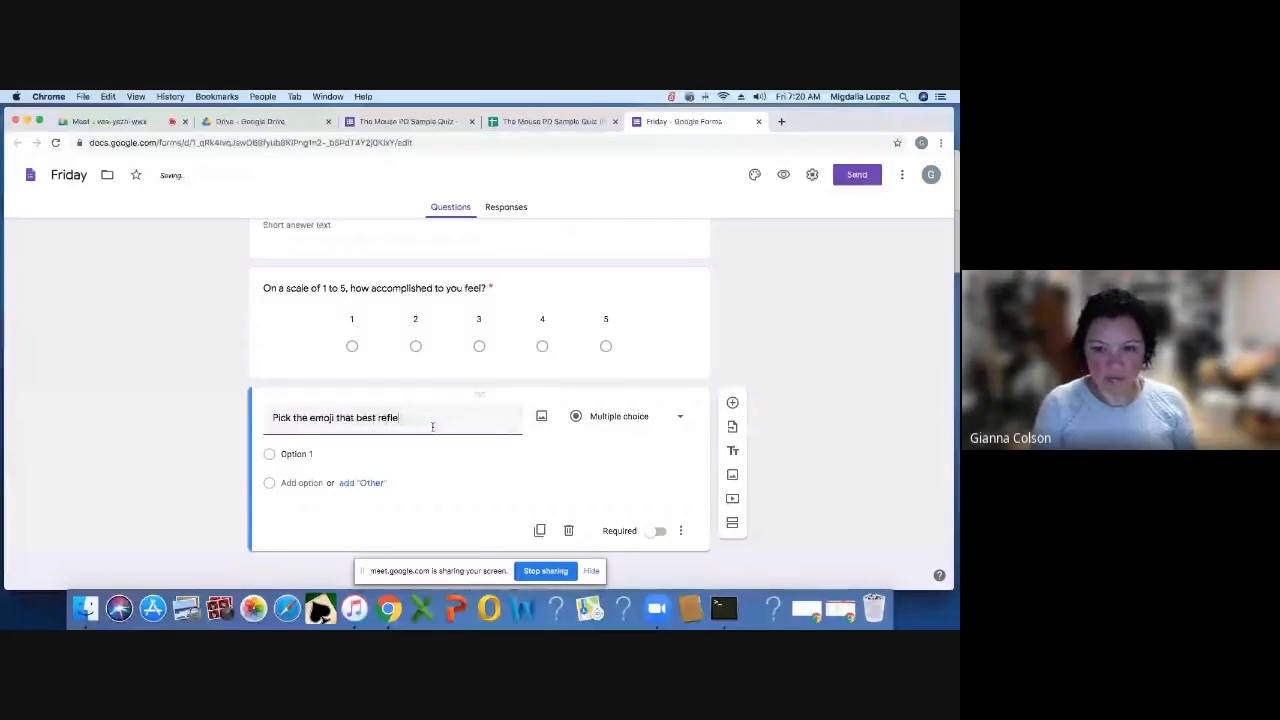
{"action": "type", "text": "cts your current "}
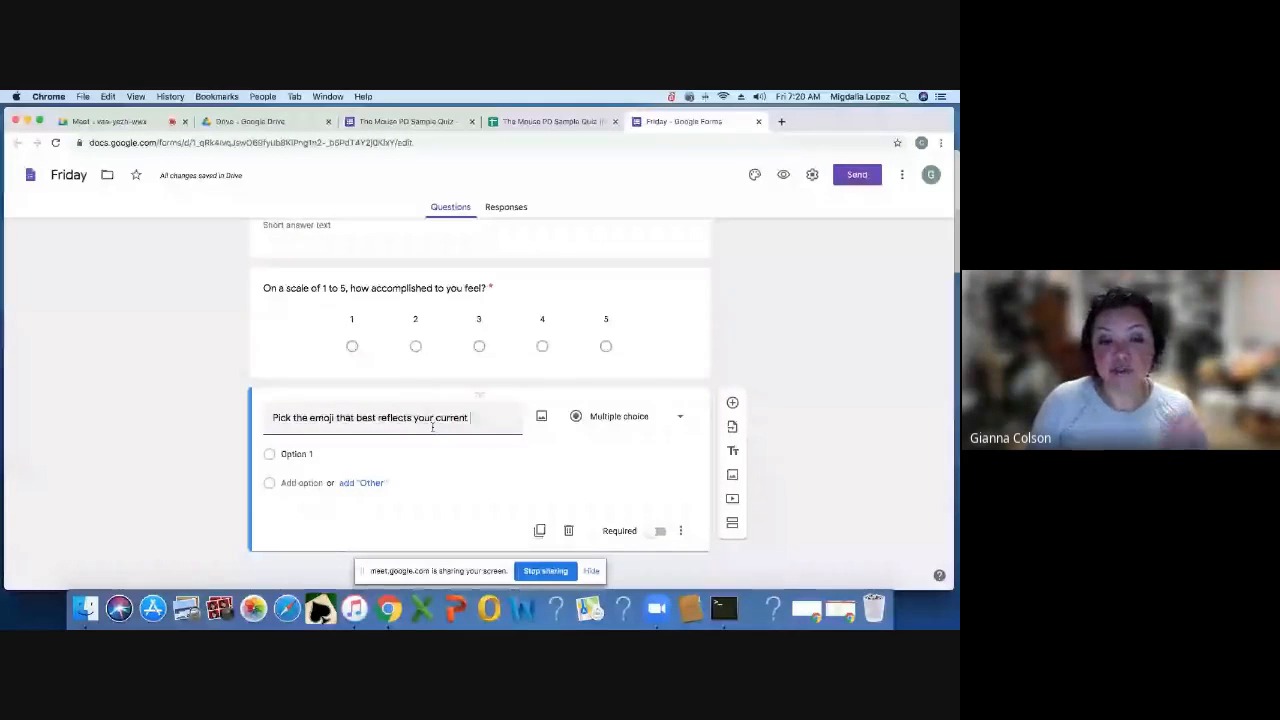
{"action": "type", "text": "mood?"}
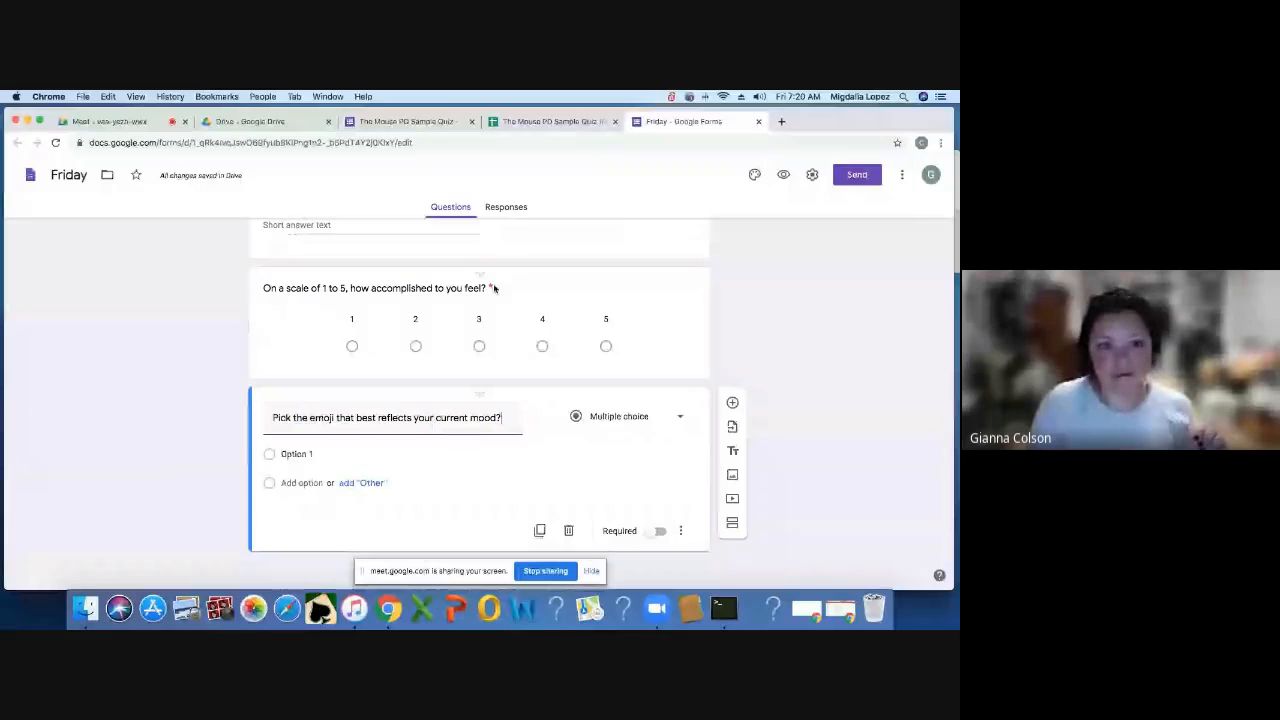
- Start inserting an image into the mood question and search Google Images for "emojis", refining the search to "emojis feeling"
{"action": "left_click", "coordinate": [543, 418]}
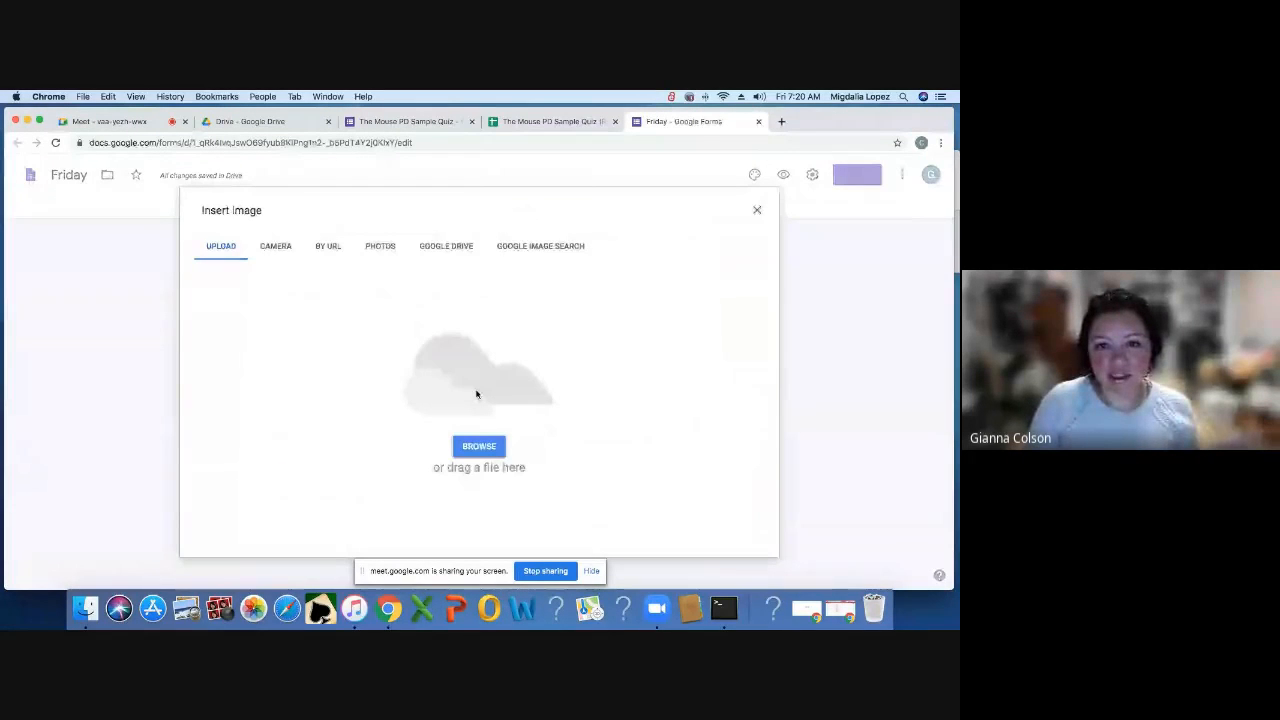
{"action": "left_click", "coordinate": [523, 250]}
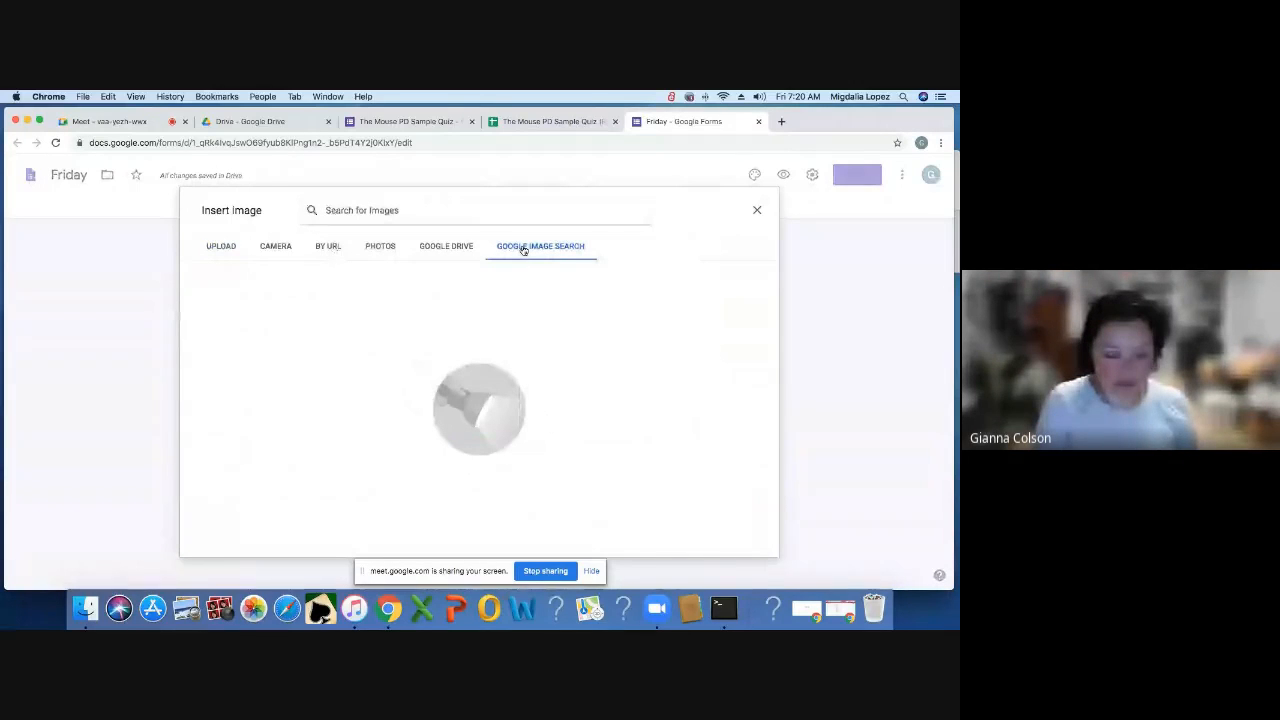
{"action": "type", "text": "emojis"}
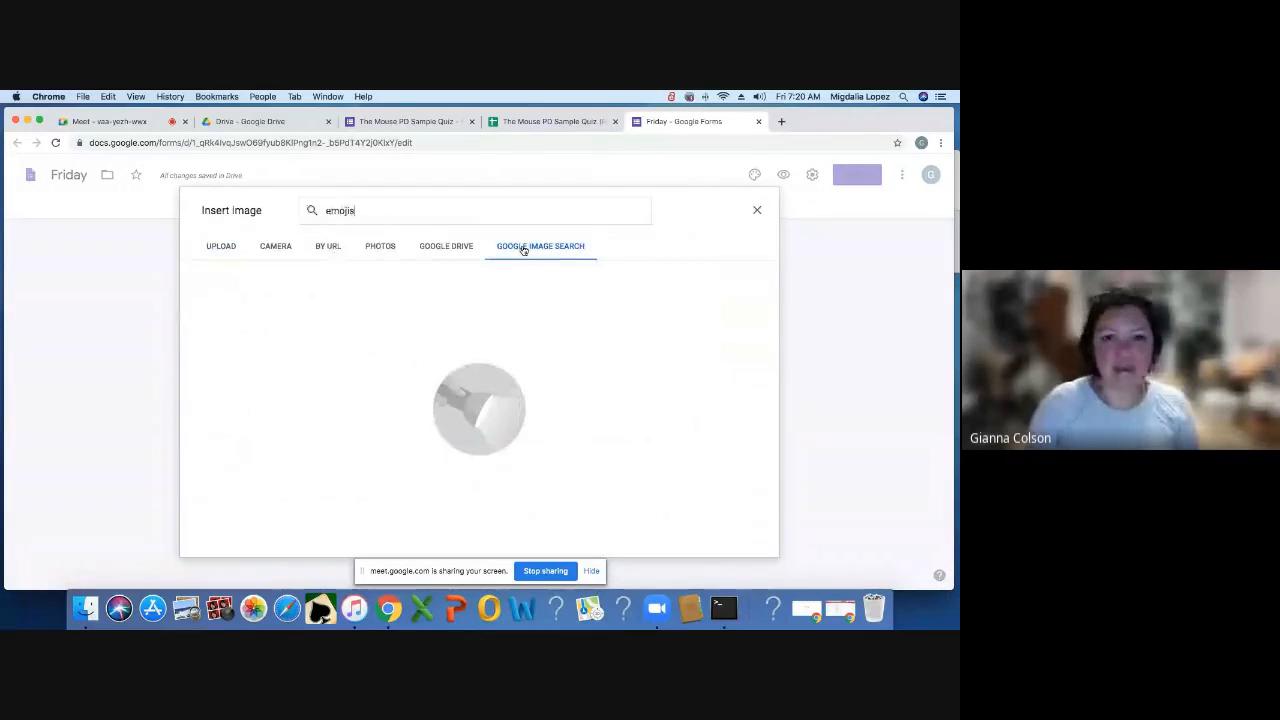
{"action": "key", "text": "Return"}
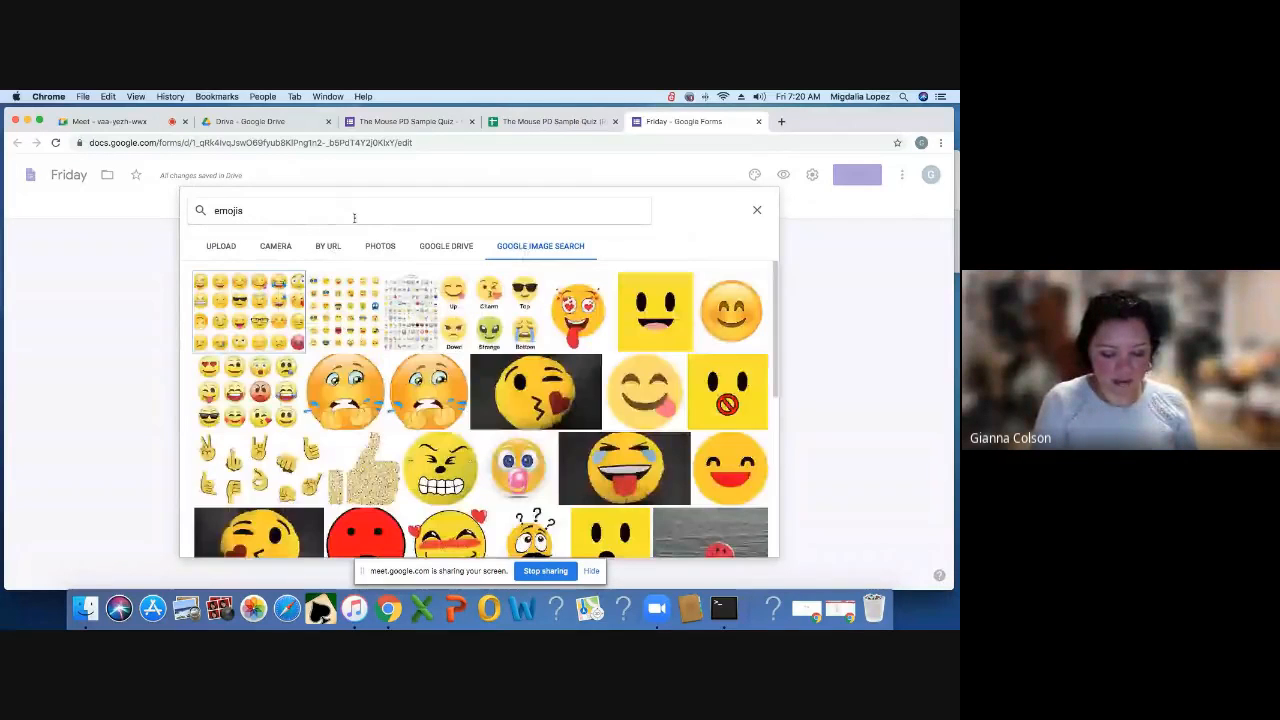
{"action": "type", "text": "feel"}
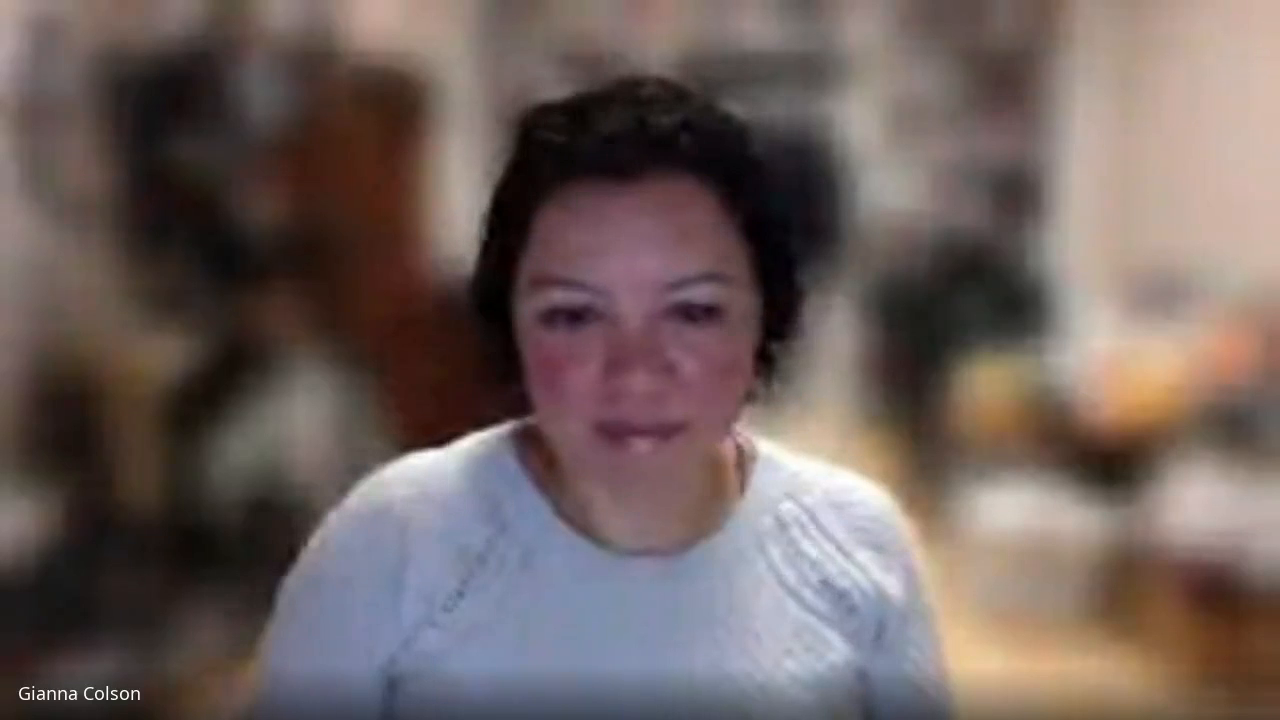
{"action": "type", "text": "ing"}
{"action": "key", "text": "Return"}
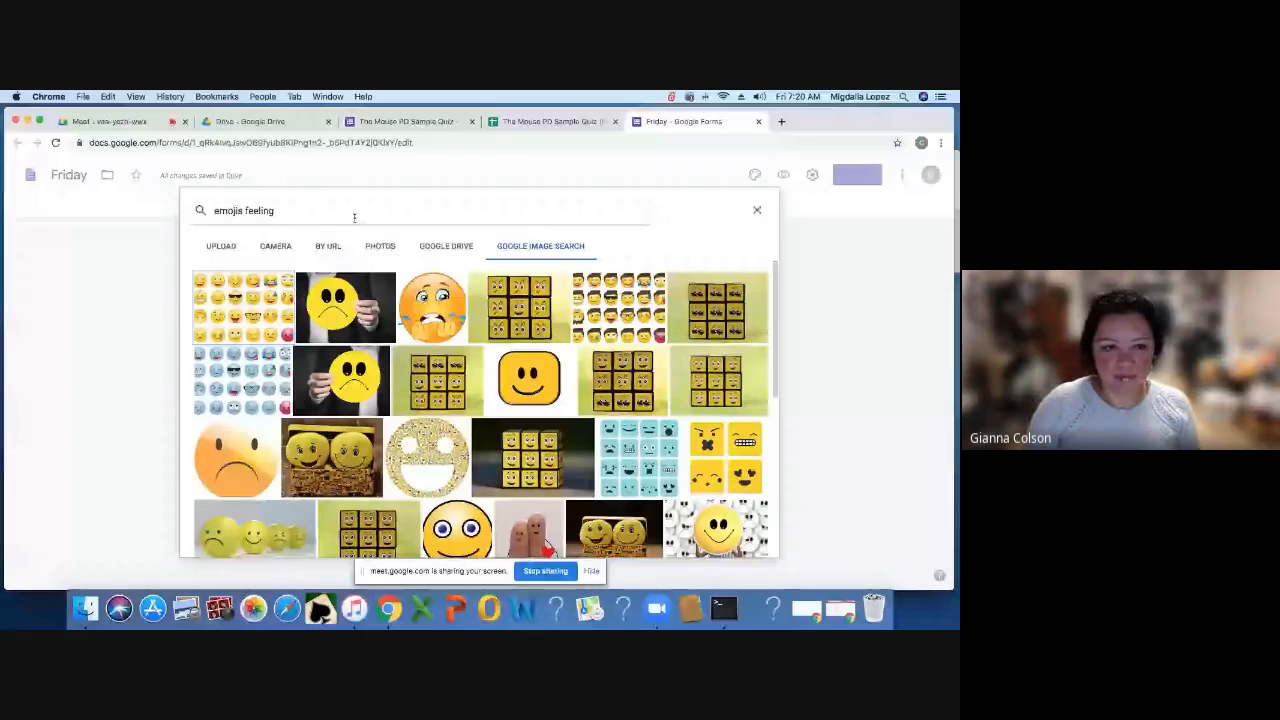
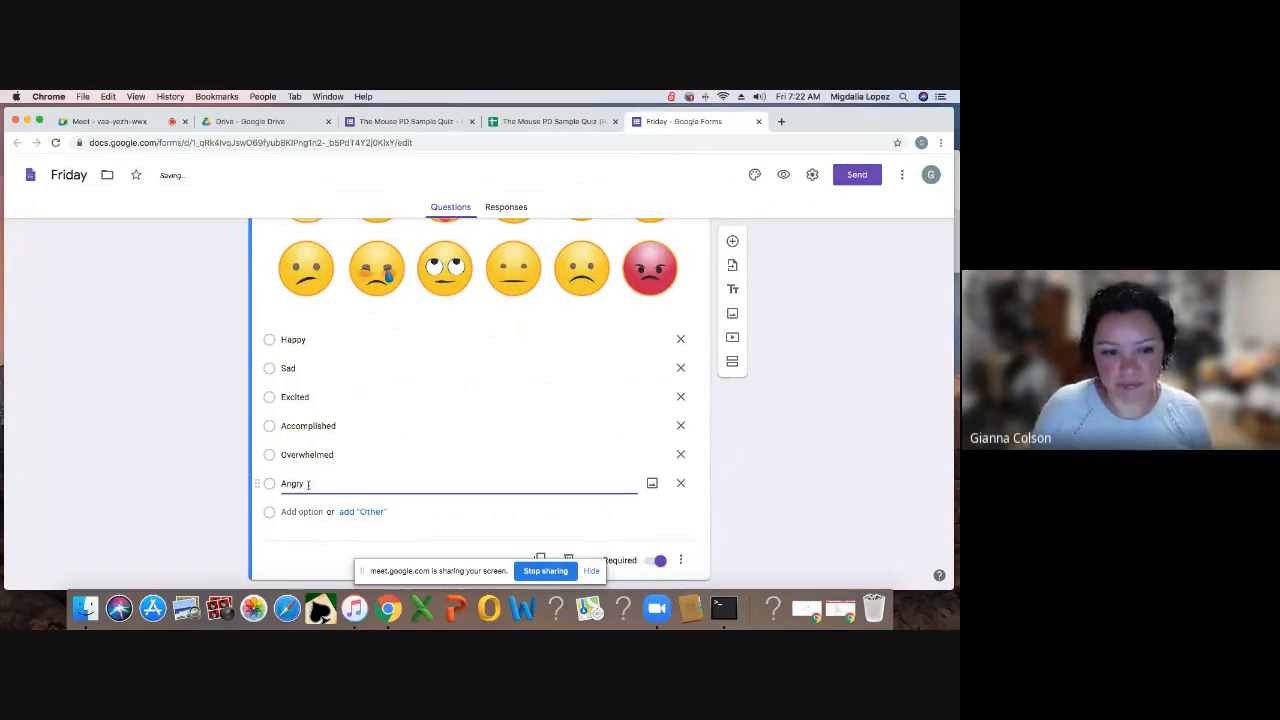
- Review the mood question's emoji image and answer options, and view the sources available for adding a separate image to the form
{"action": "scroll", "coordinate": [844, 451], "scroll_direction": "down", "scroll_amount": 1}
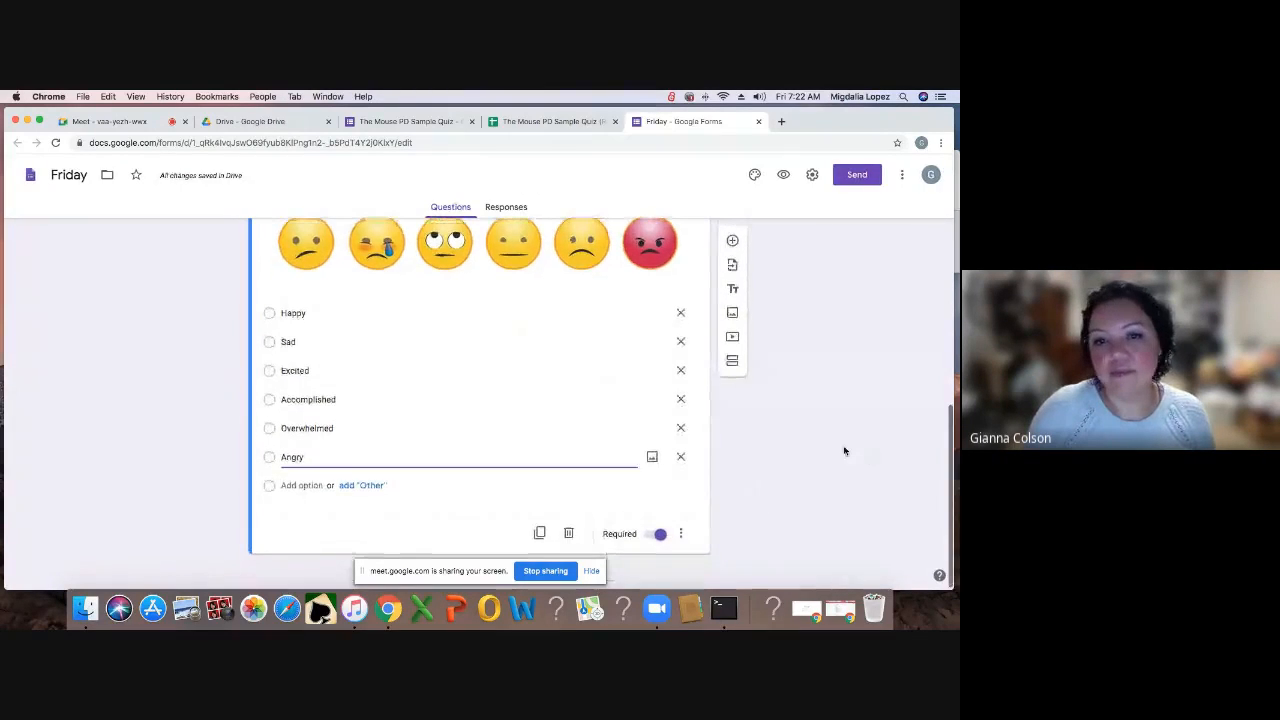
{"action": "scroll", "coordinate": [844, 451], "scroll_direction": "up", "scroll_amount": 2}
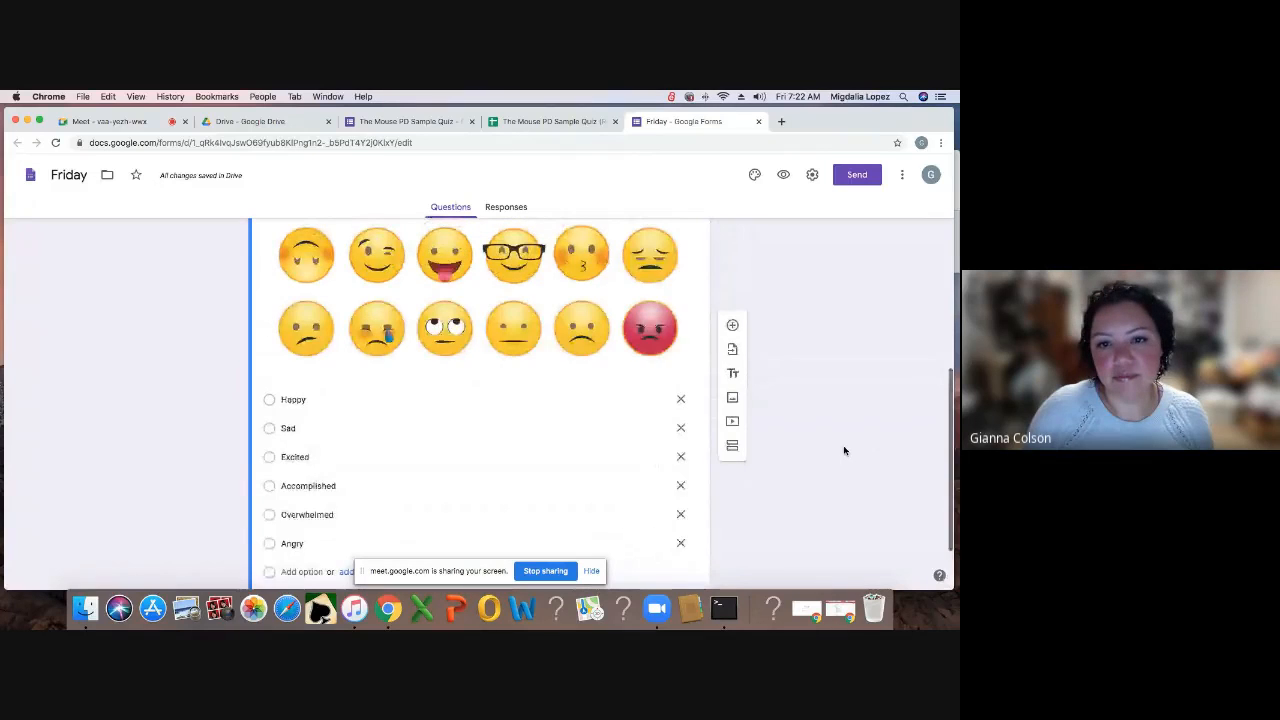
{"action": "scroll", "coordinate": [844, 451], "scroll_direction": "up", "scroll_amount": 3}
{"action": "scroll", "coordinate": [844, 451], "scroll_direction": "down", "scroll_amount": 2}
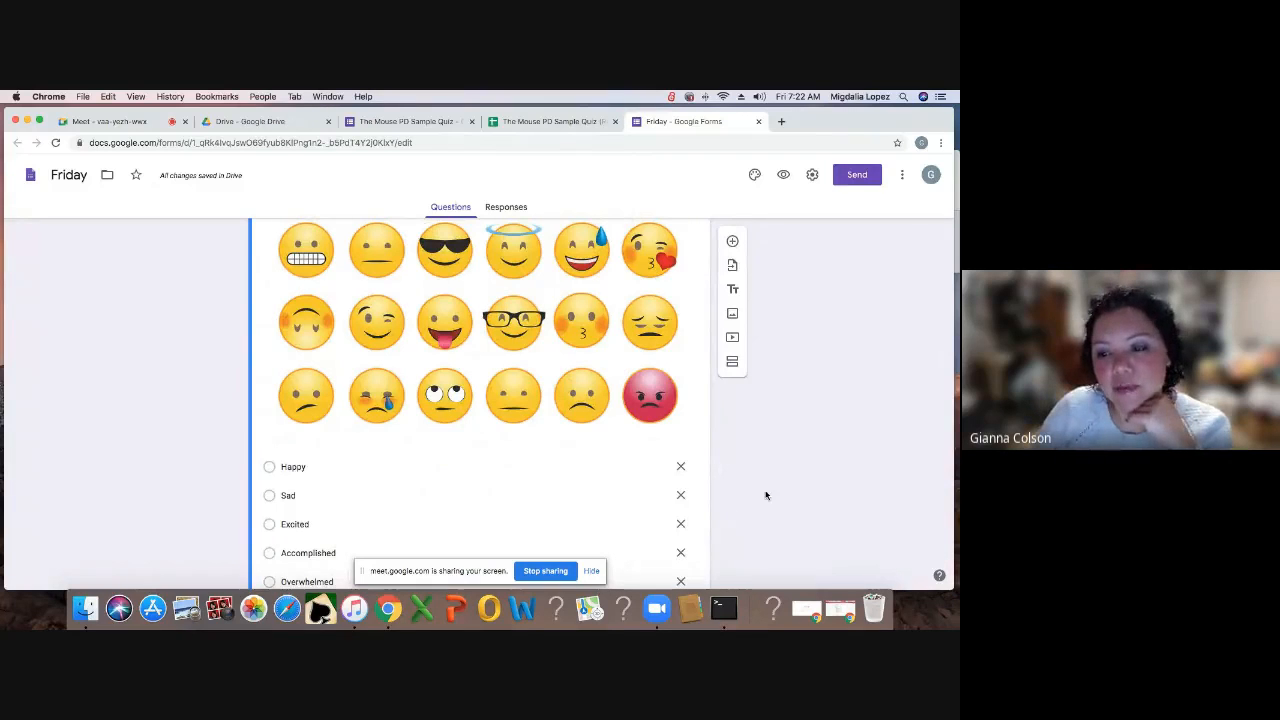
{"action": "scroll", "coordinate": [757, 496], "scroll_direction": "down", "scroll_amount": 3}
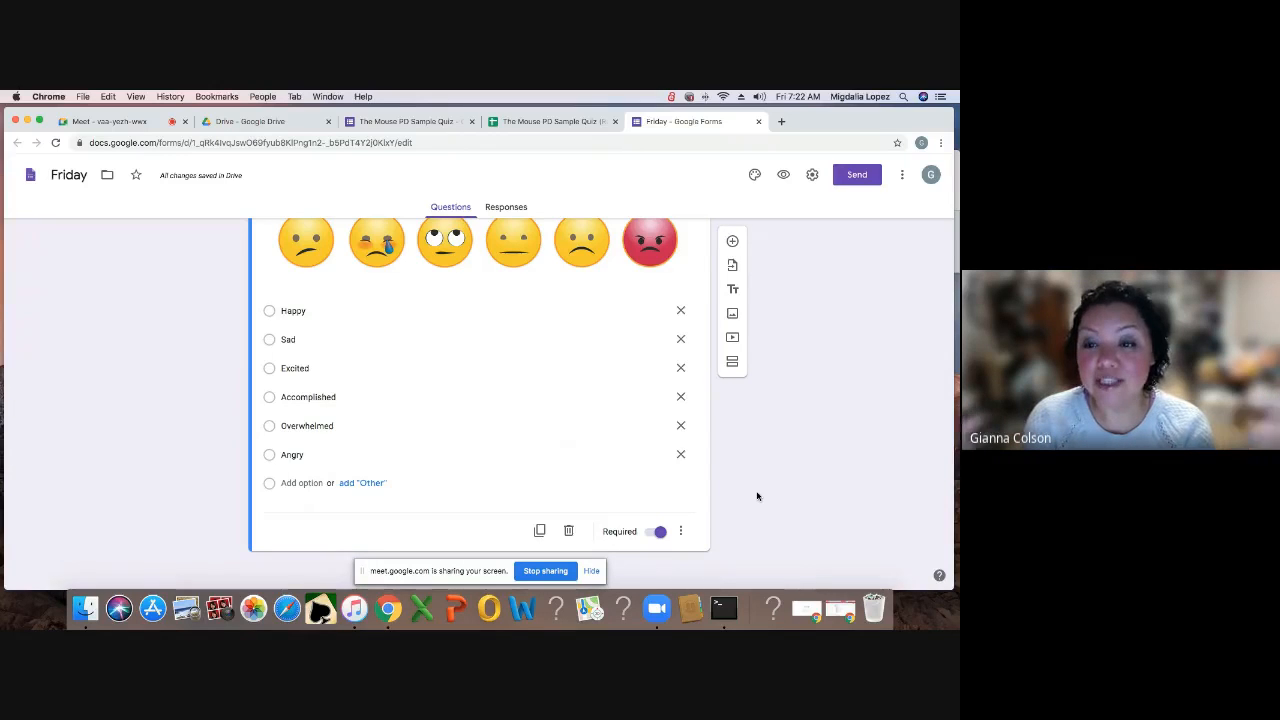
{"action": "left_click", "coordinate": [731, 315]}
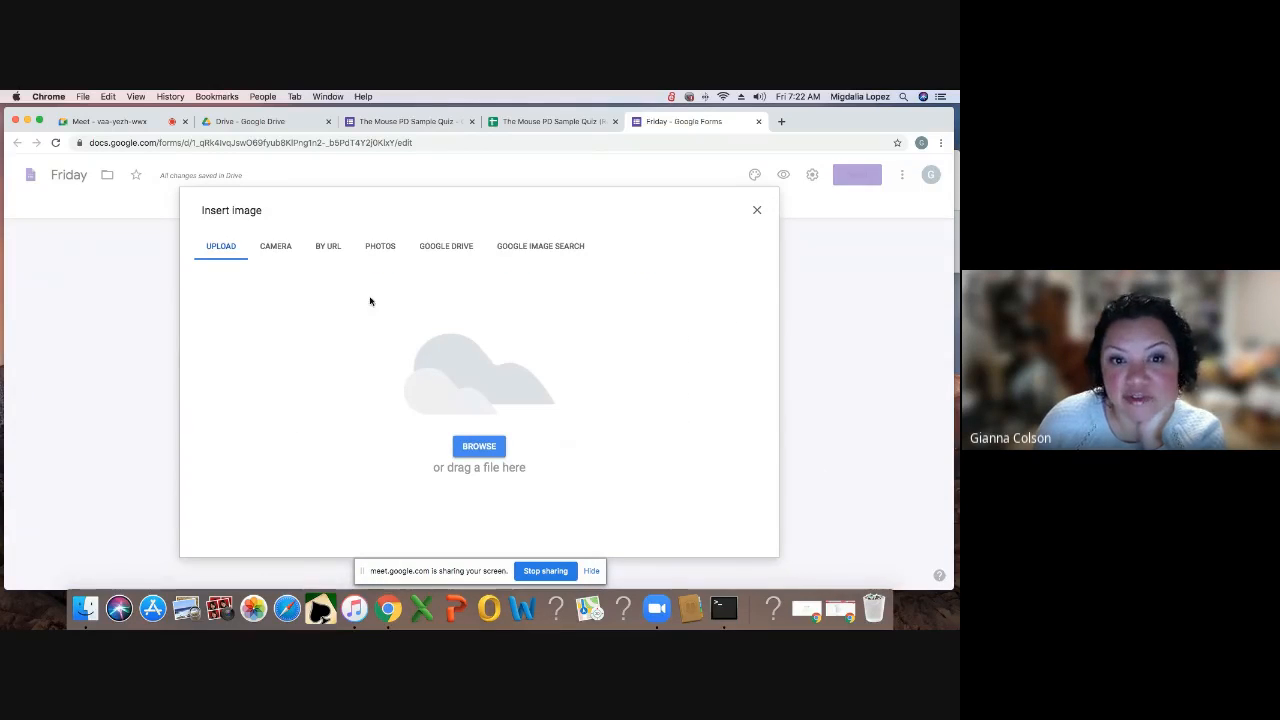
{"action": "left_click", "coordinate": [757, 213]}
- Add a blank multiple choice question below the emoji mood question
{"action": "scroll", "coordinate": [804, 287], "scroll_direction": "up", "scroll_amount": 5}
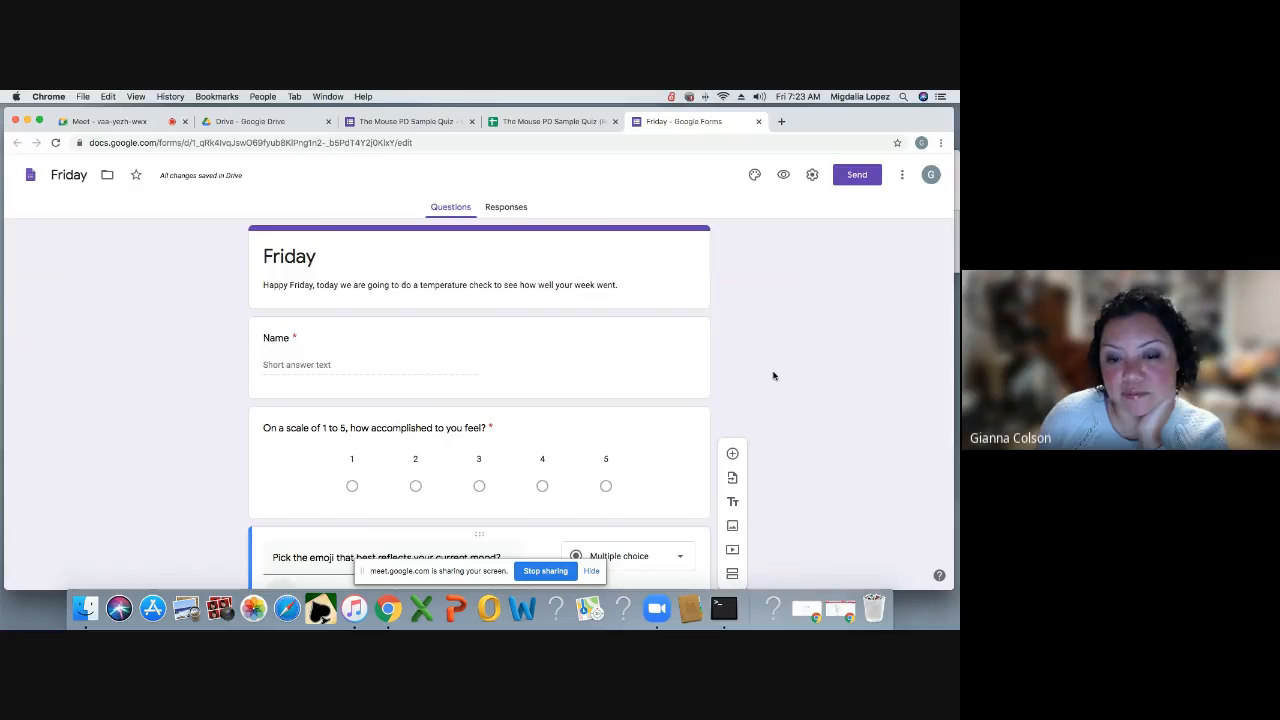
{"action": "scroll", "coordinate": [773, 376], "scroll_direction": "down", "scroll_amount": 5}
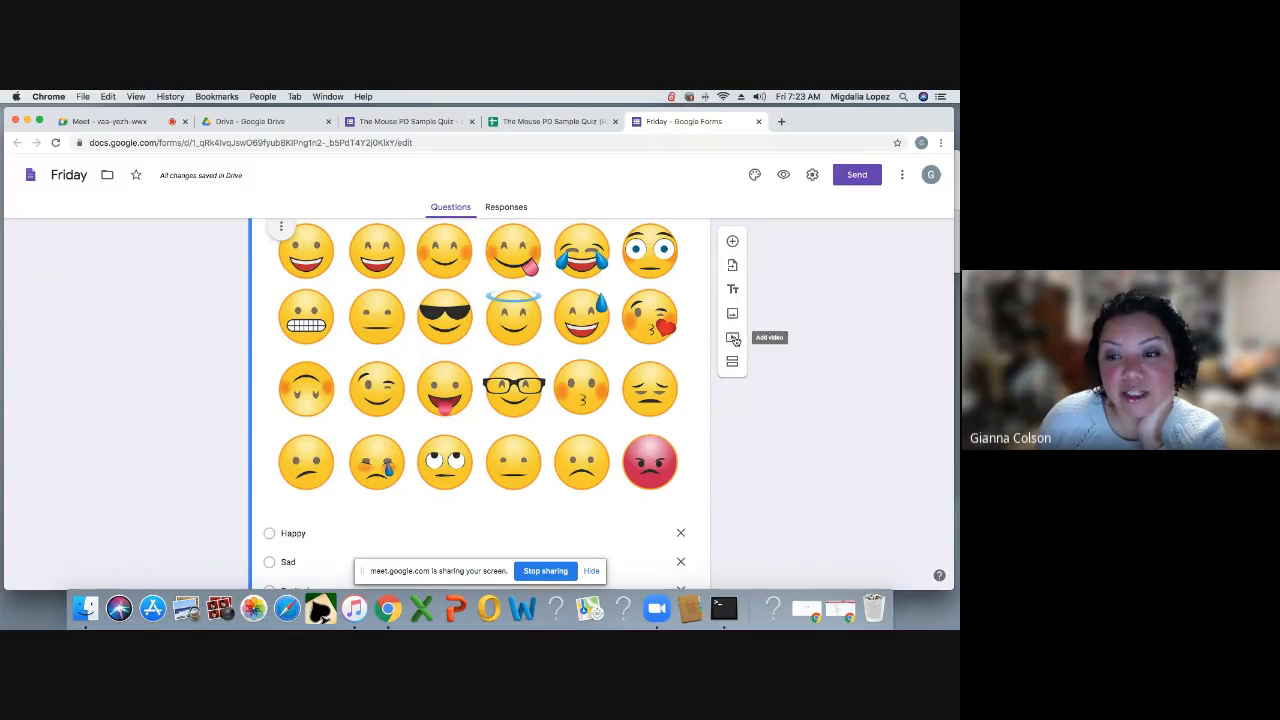
{"action": "scroll", "coordinate": [735, 341], "scroll_direction": "down", "scroll_amount": 3}
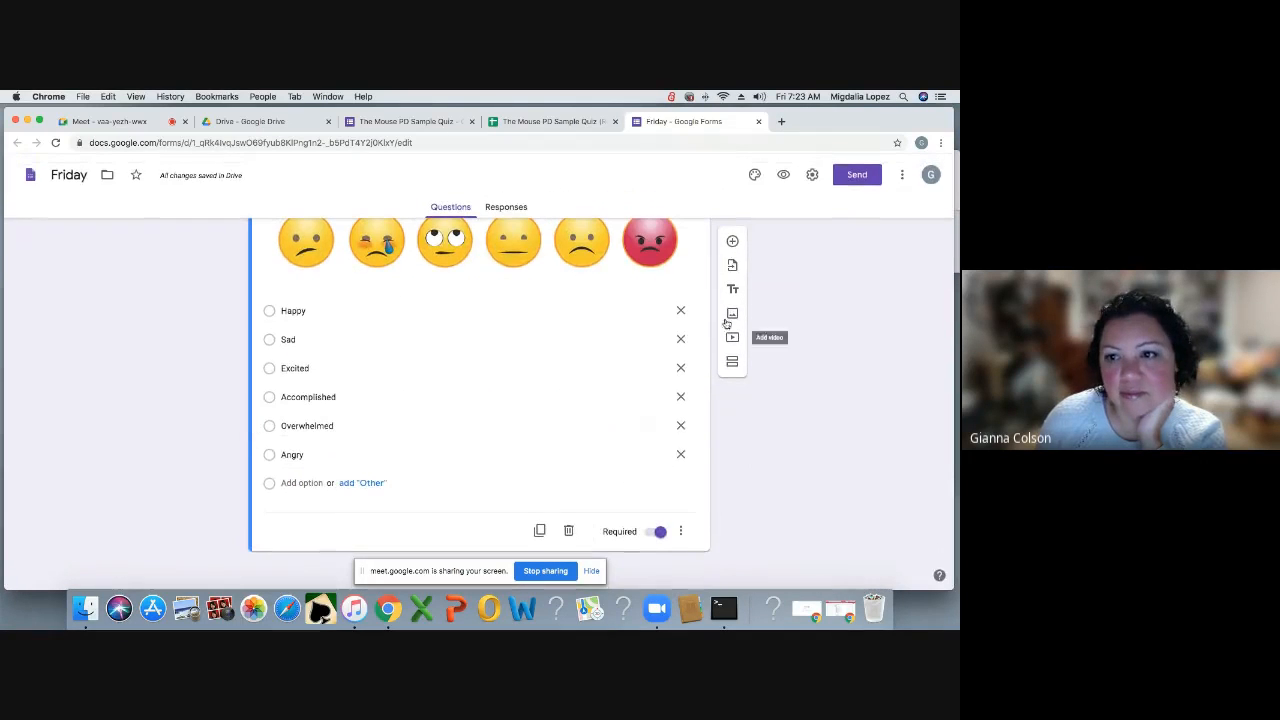
{"action": "left_click", "coordinate": [732, 241]}
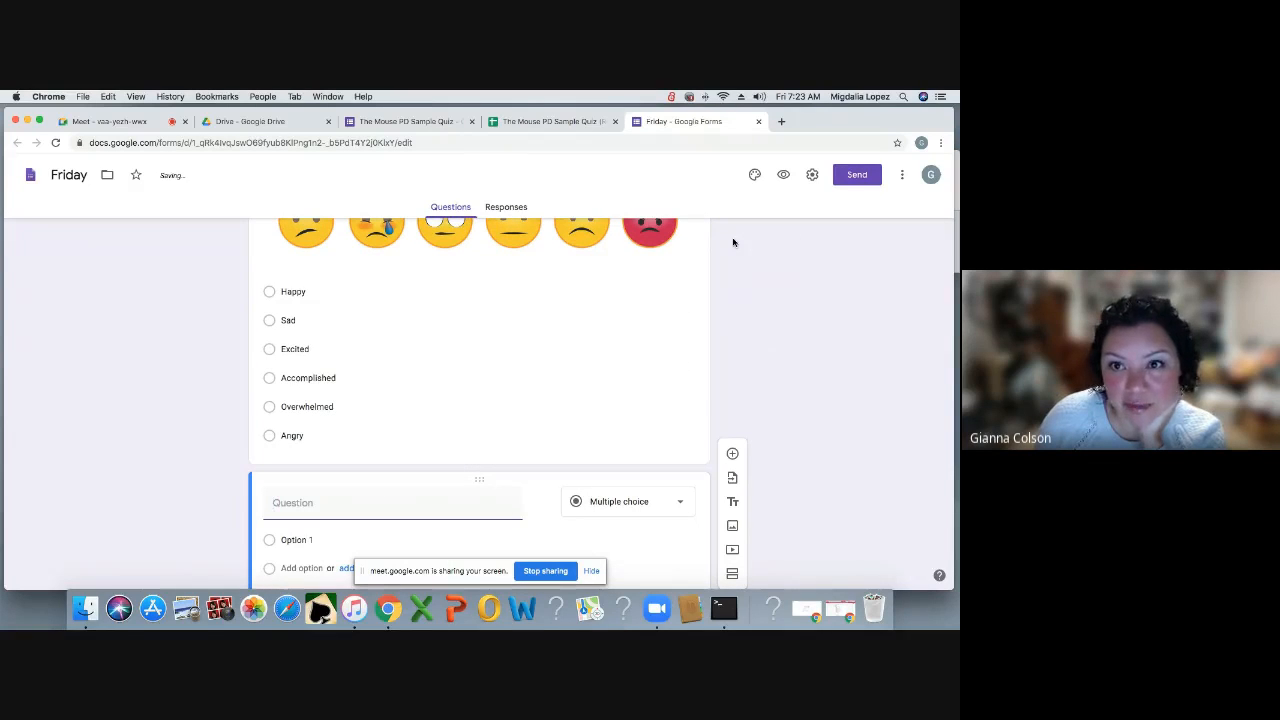
{"action": "scroll", "coordinate": [748, 335], "scroll_direction": "down", "scroll_amount": 2}
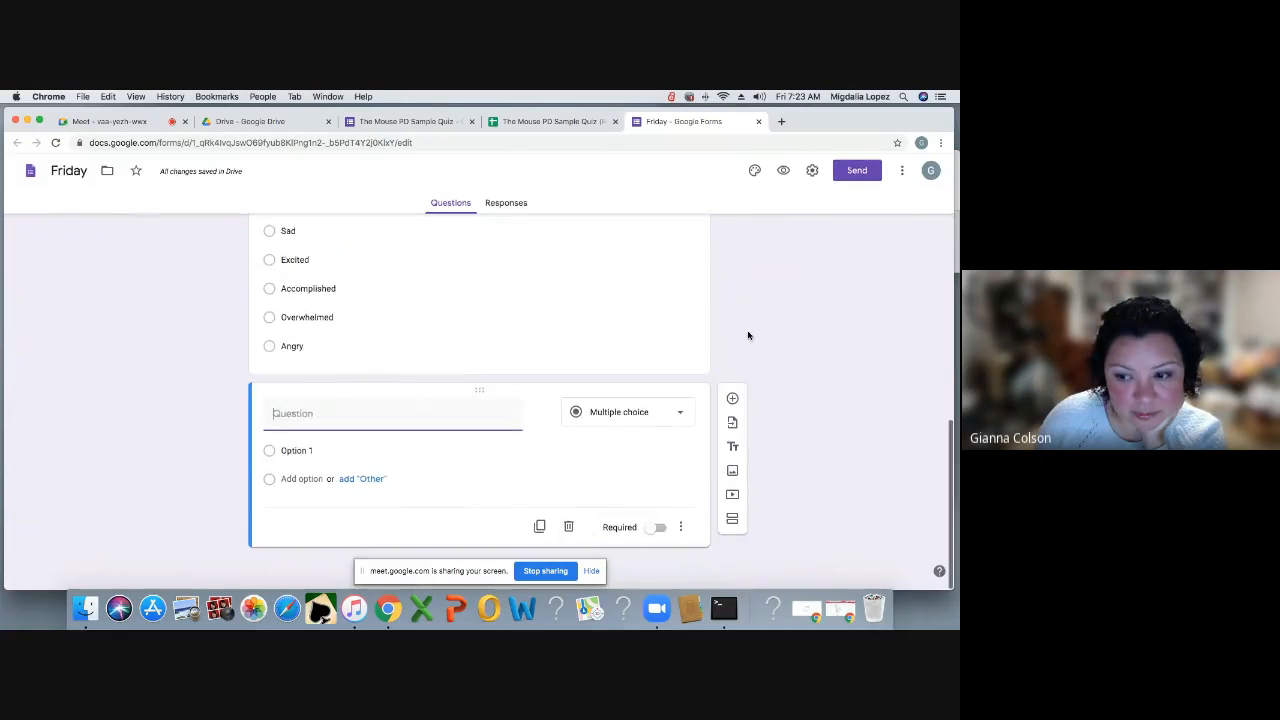
- Start adding a video to the form and search YouTube for "emoji friday"
{"action": "left_click", "coordinate": [733, 499]}
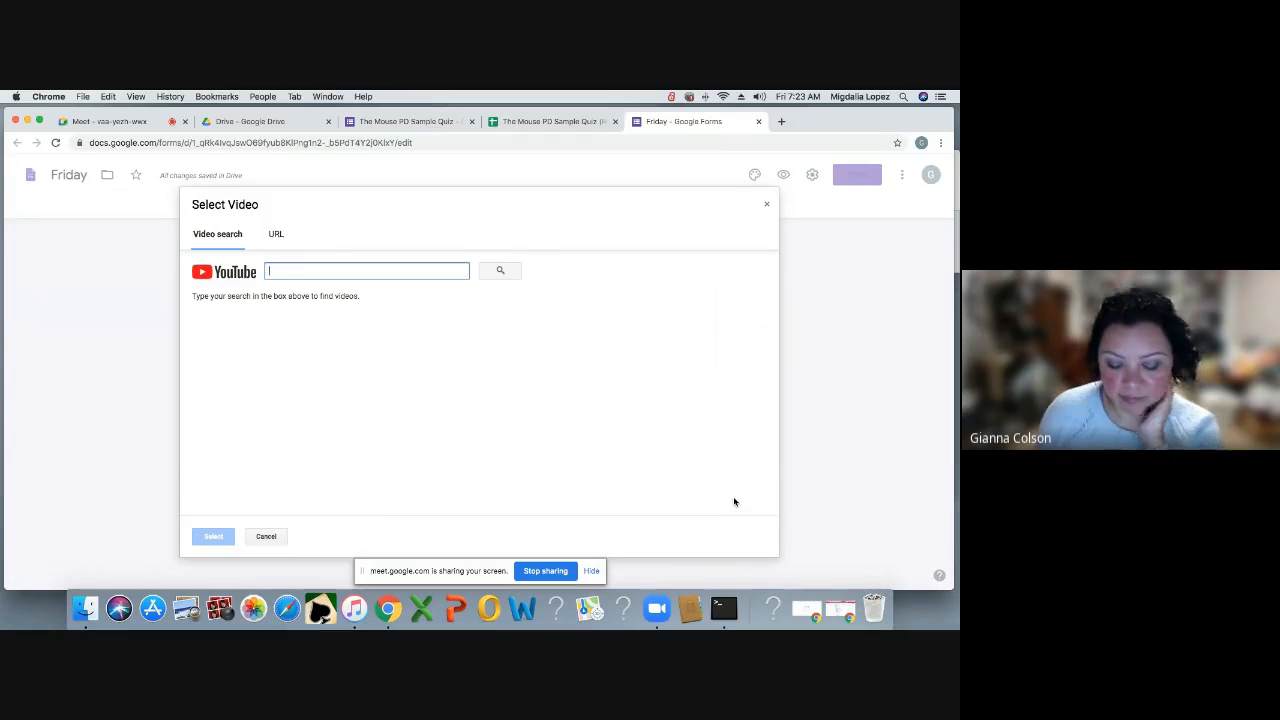
{"action": "type", "text": "emo"}
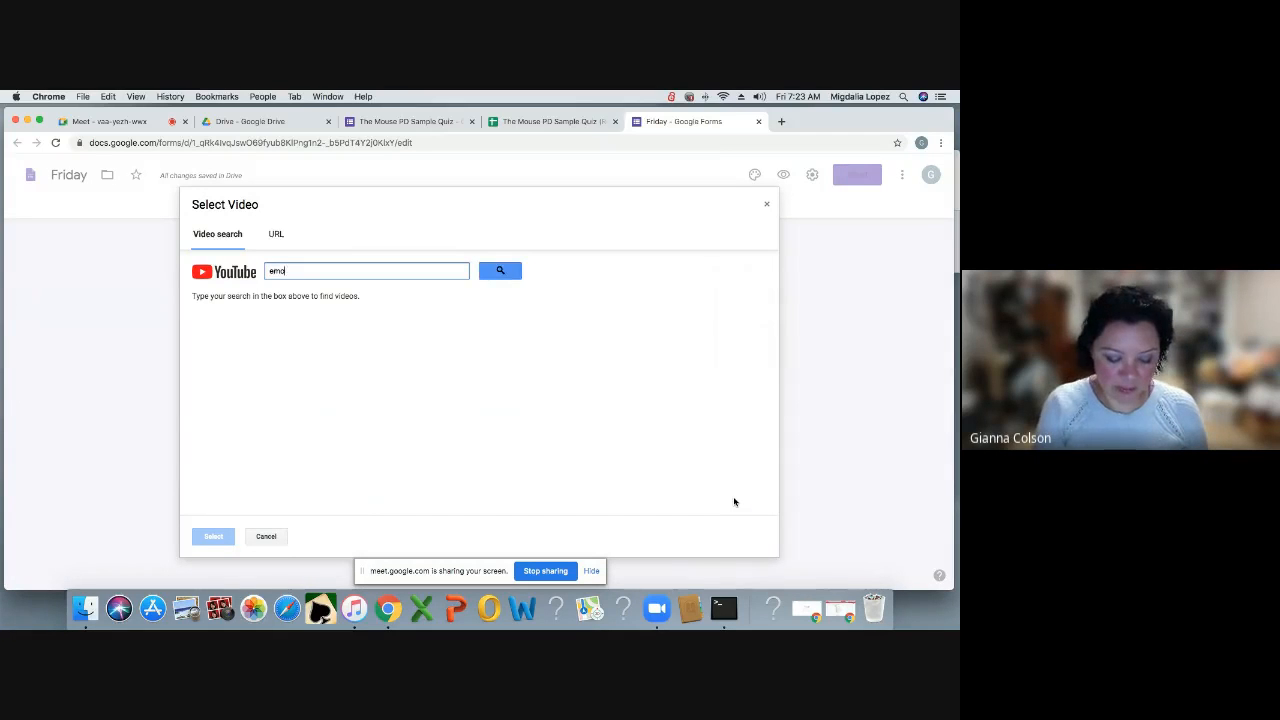
{"action": "type", "text": "ji firday"}
{"action": "key", "text": "BackSpace"}
{"action": "key", "text": "BackSpace"}
{"action": "key", "text": "BackSpace"}
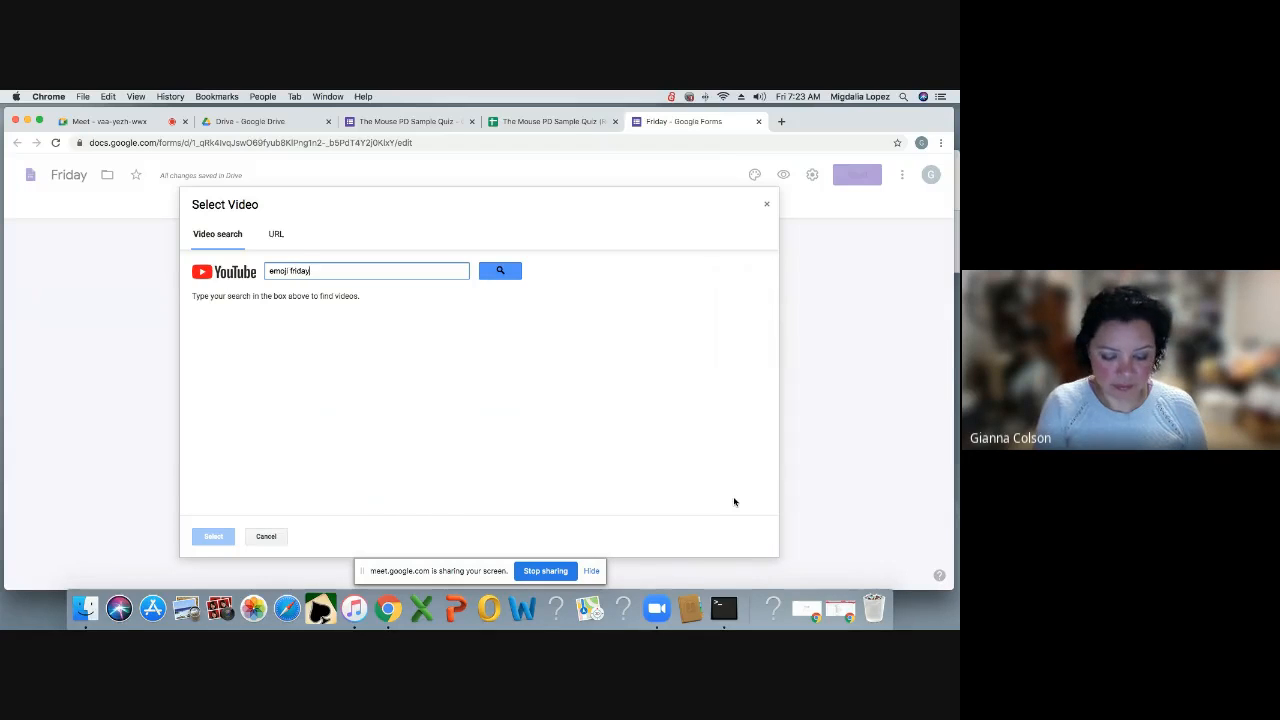
{"action": "key", "text": "Return"}
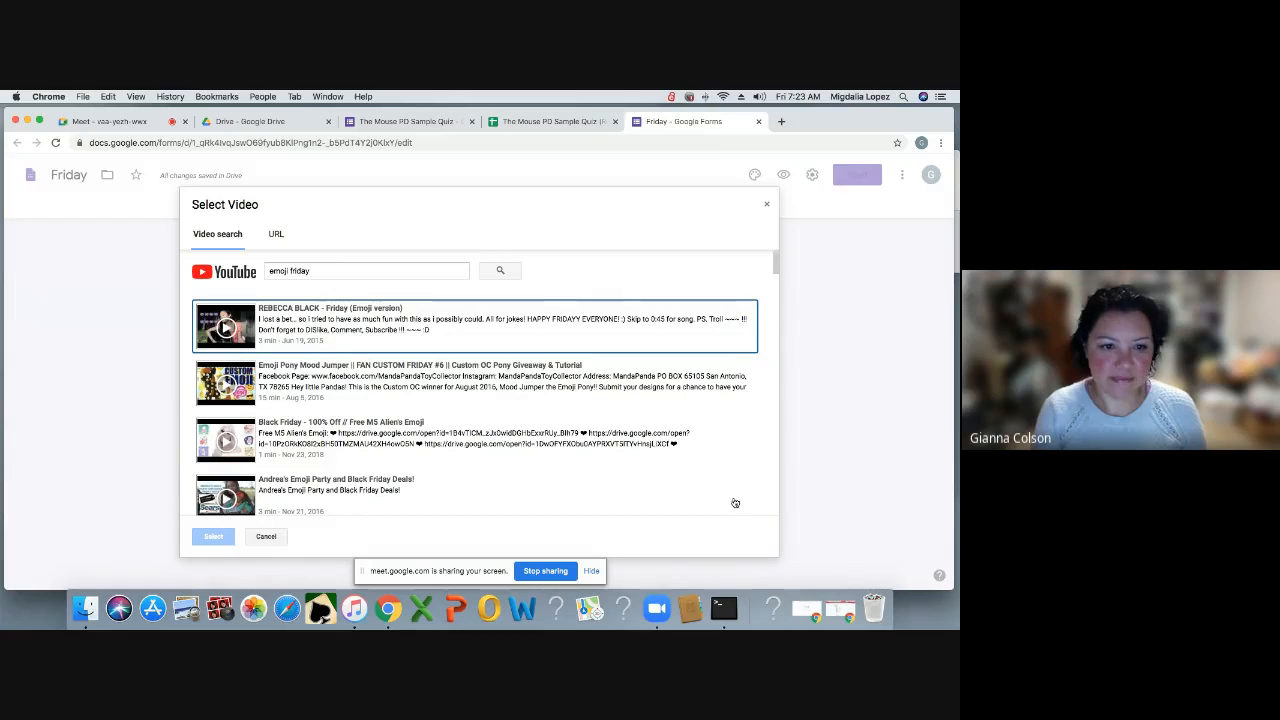
- Insert the "Emoji Pony Mood Jumper" video below the blank question and check its alignment options
{"action": "scroll", "coordinate": [700, 505], "scroll_direction": "down", "scroll_amount": 1}
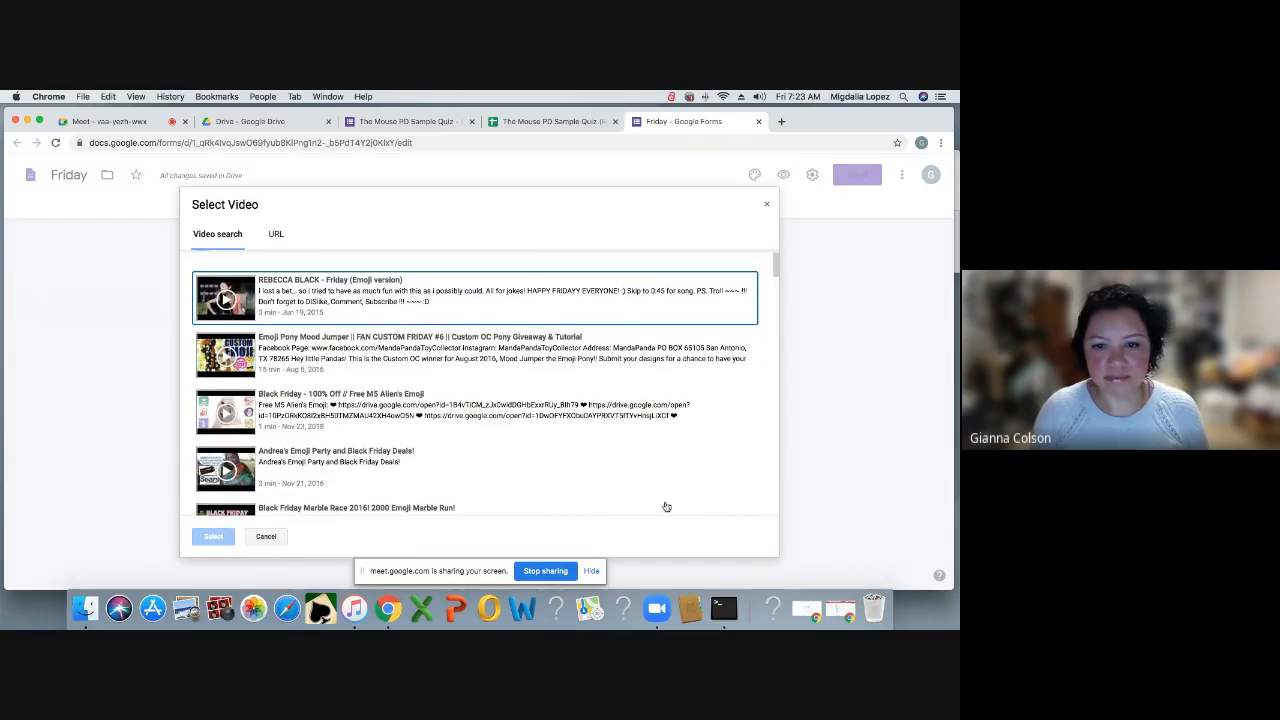
{"action": "left_click", "coordinate": [489, 370]}
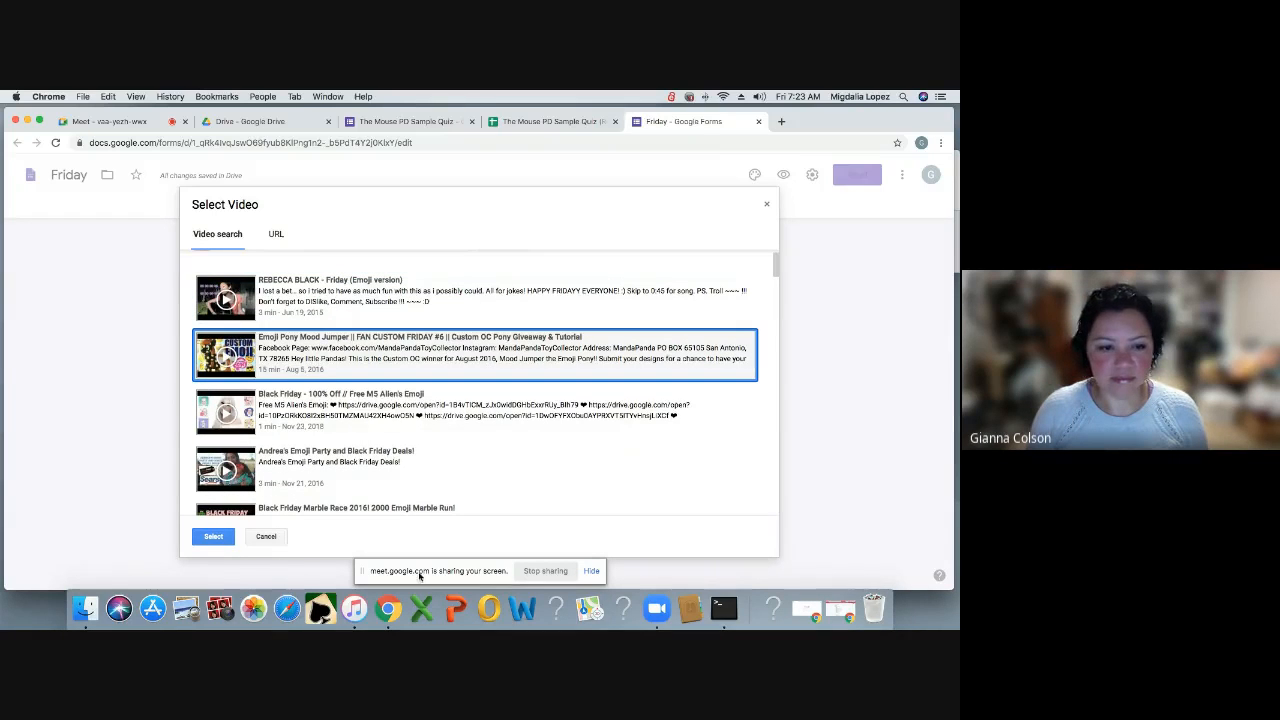
{"action": "left_click", "coordinate": [211, 538]}
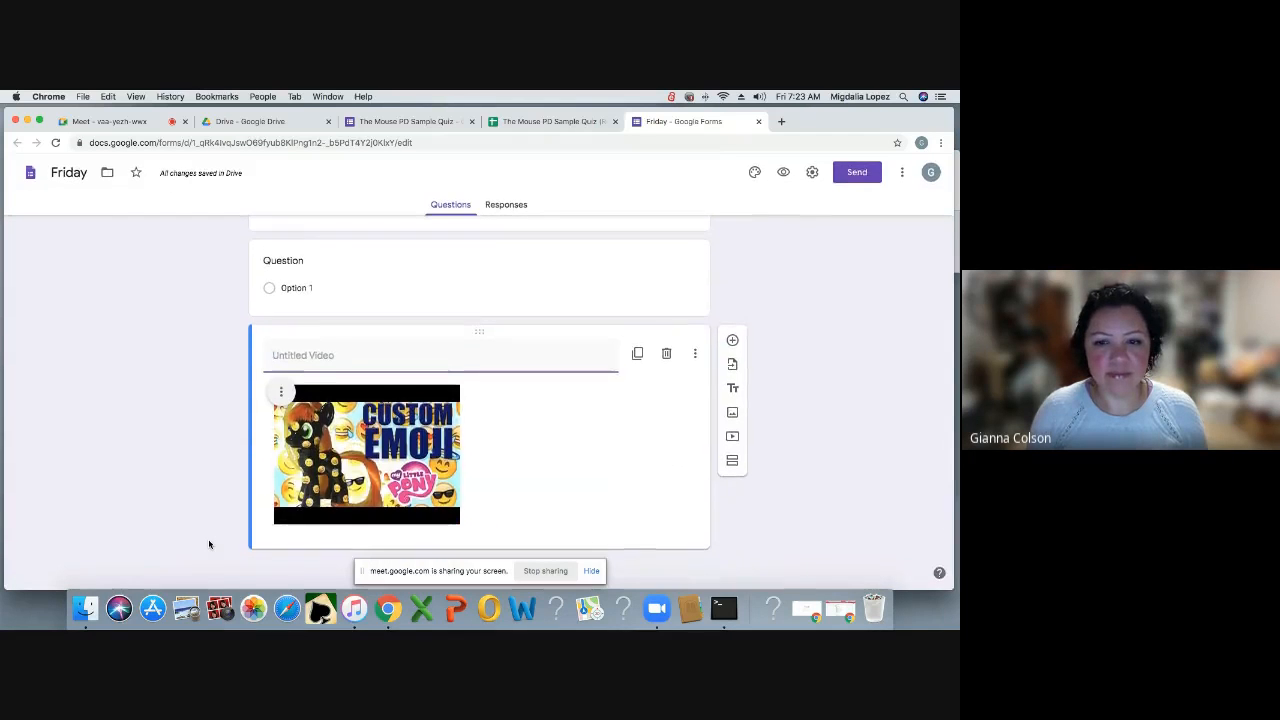
{"action": "left_click", "coordinate": [282, 396]}
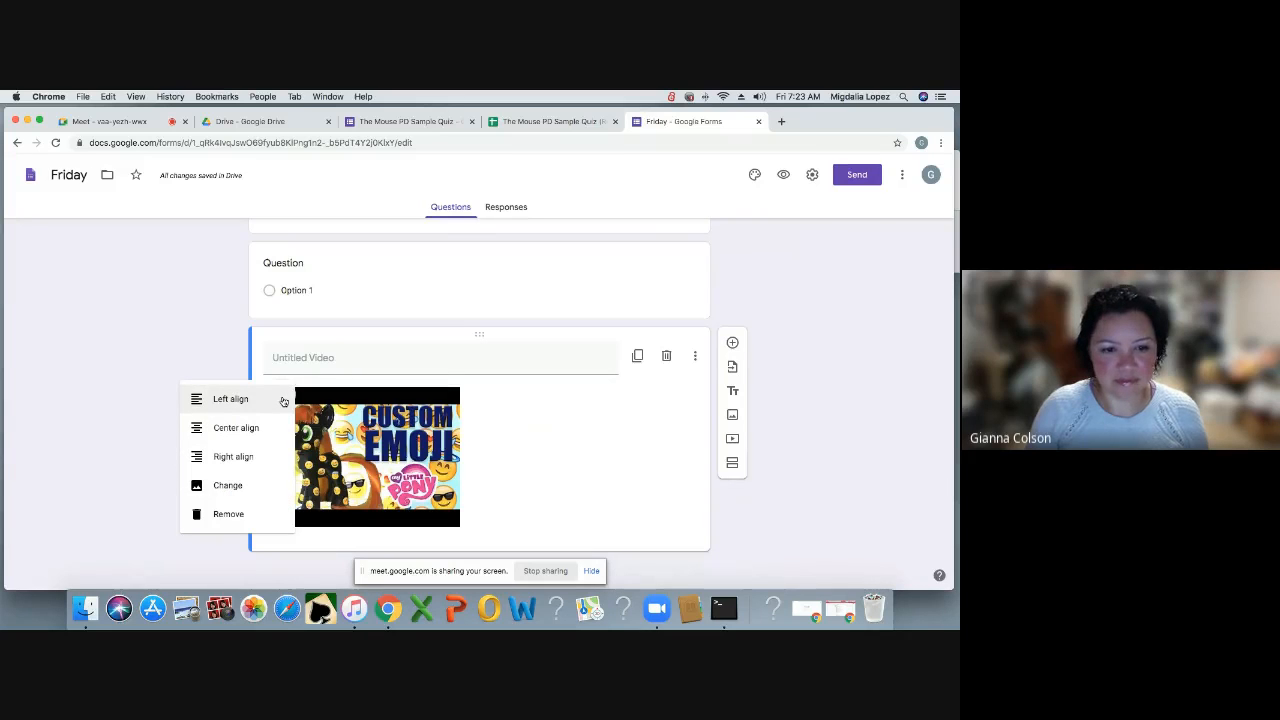
{"action": "left_click", "coordinate": [326, 362]}
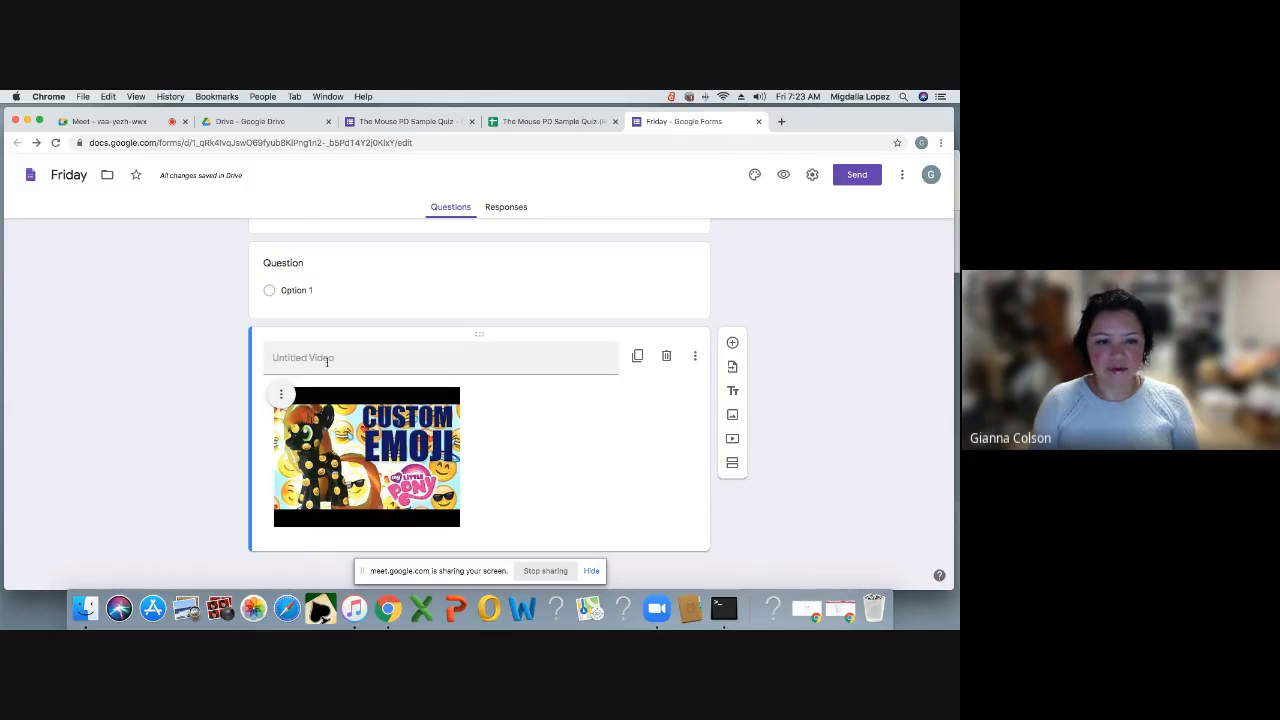
- Title the video "Which emoji are you gong to make?", replacing the misspelled word with a spelling suggestion
{"action": "left_click", "coordinate": [326, 362]}
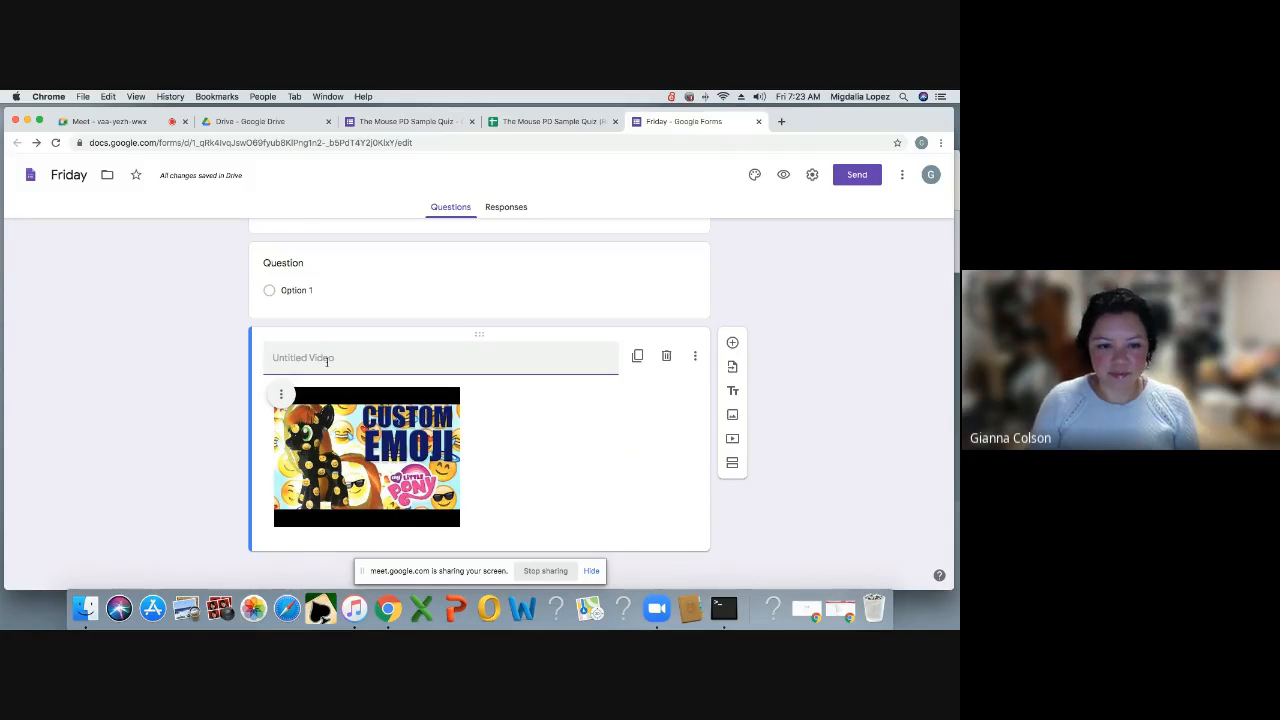
{"action": "type", "text": "Which em"}
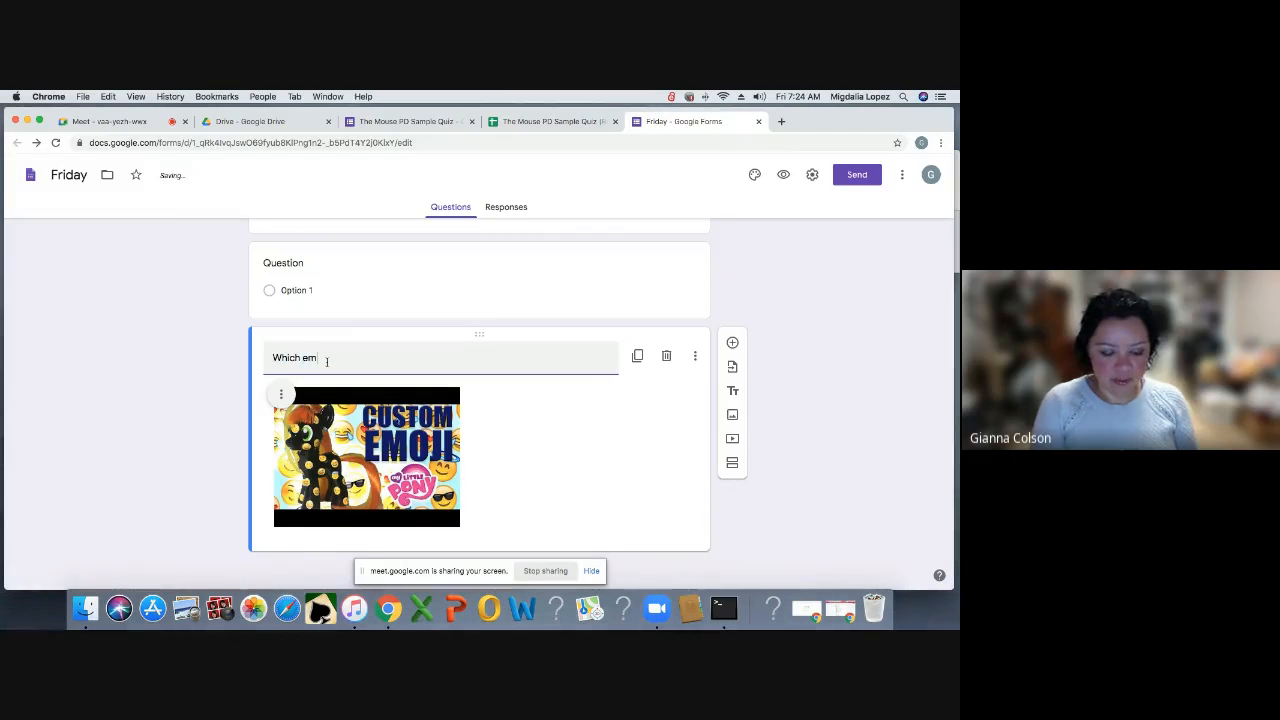
{"action": "type", "text": "o"}
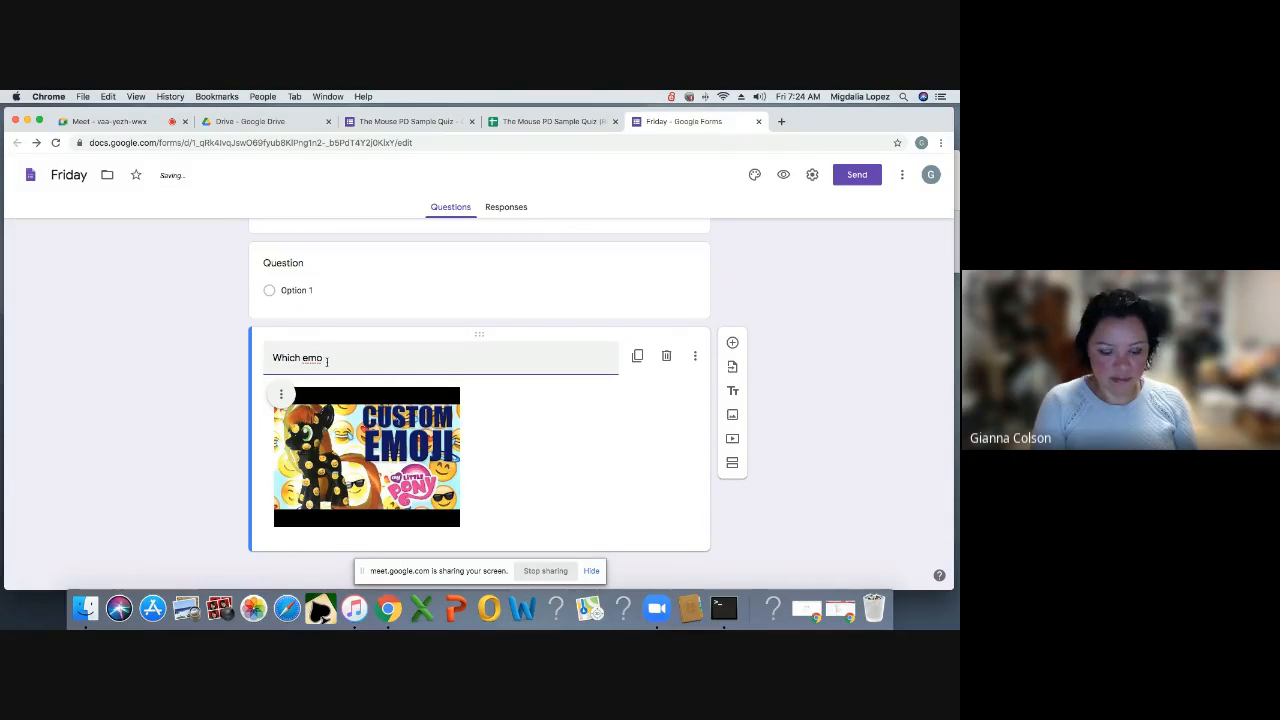
{"action": "type", "text": "jis are yo"}
{"action": "type", "text": "u"}
{"action": "type", "text": " going to "}
{"action": "type", "text": "make"}
{"action": "type", "text": "?"}
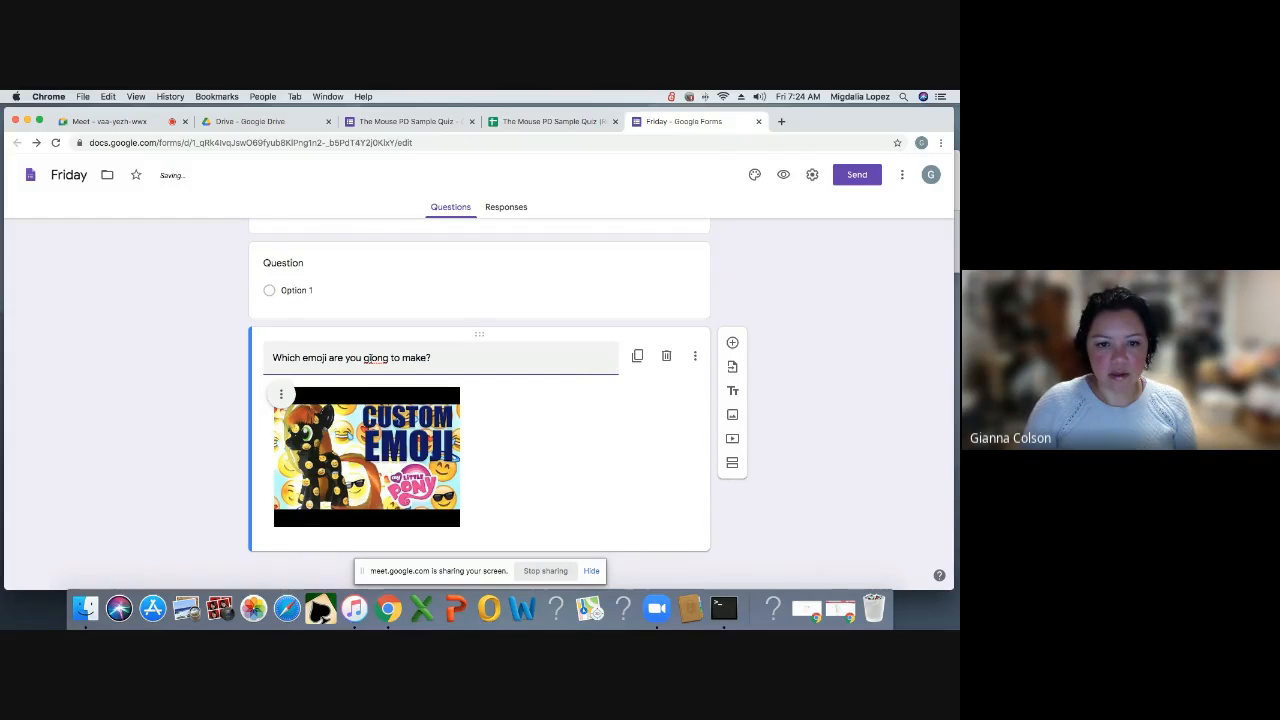
{"action": "right_click", "coordinate": [372, 358]}
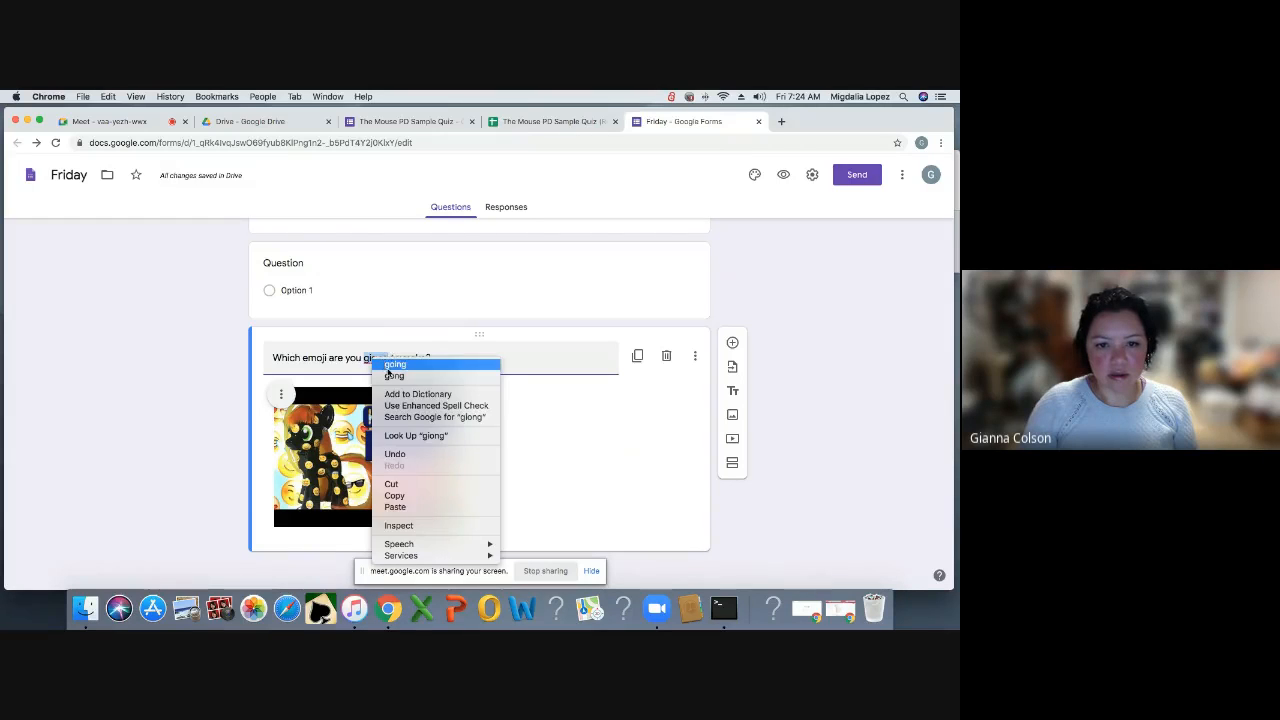
{"action": "left_click", "coordinate": [390, 370]}
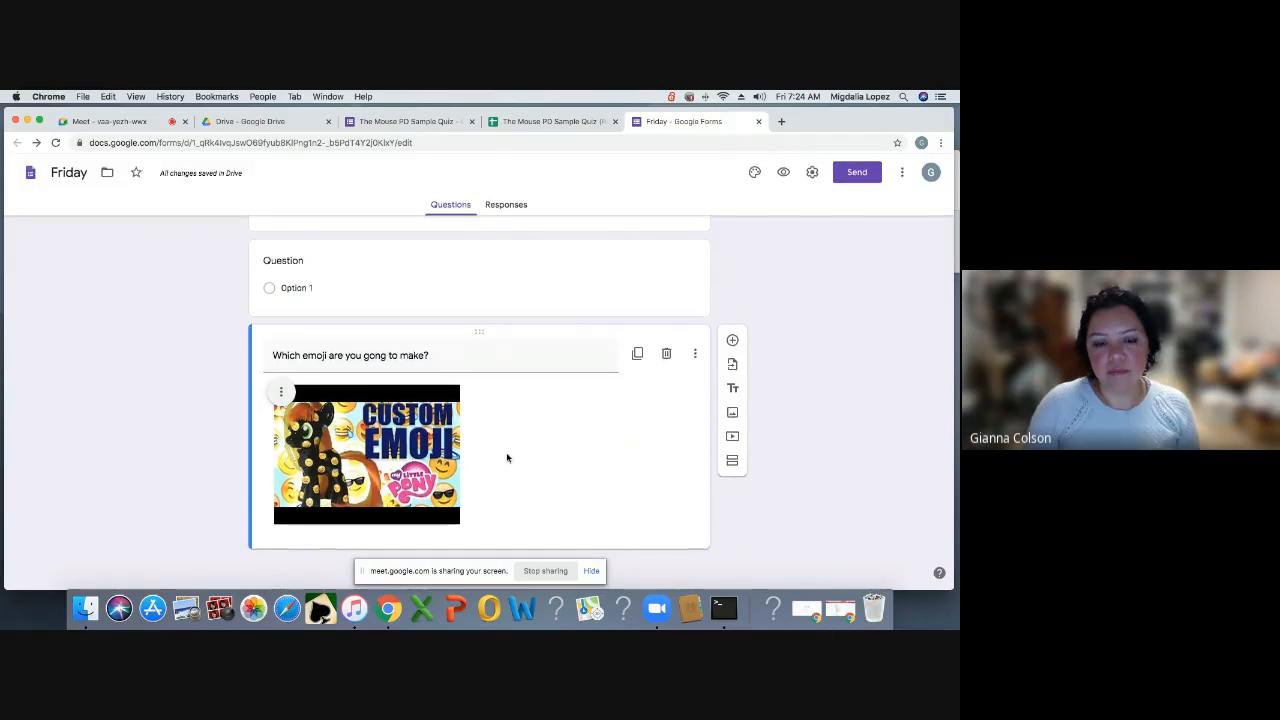
- View the further options available for the titled video item
{"action": "scroll", "coordinate": [507, 458], "scroll_direction": "up", "scroll_amount": 3}
{"action": "scroll", "coordinate": [507, 458], "scroll_direction": "down", "scroll_amount": 3}
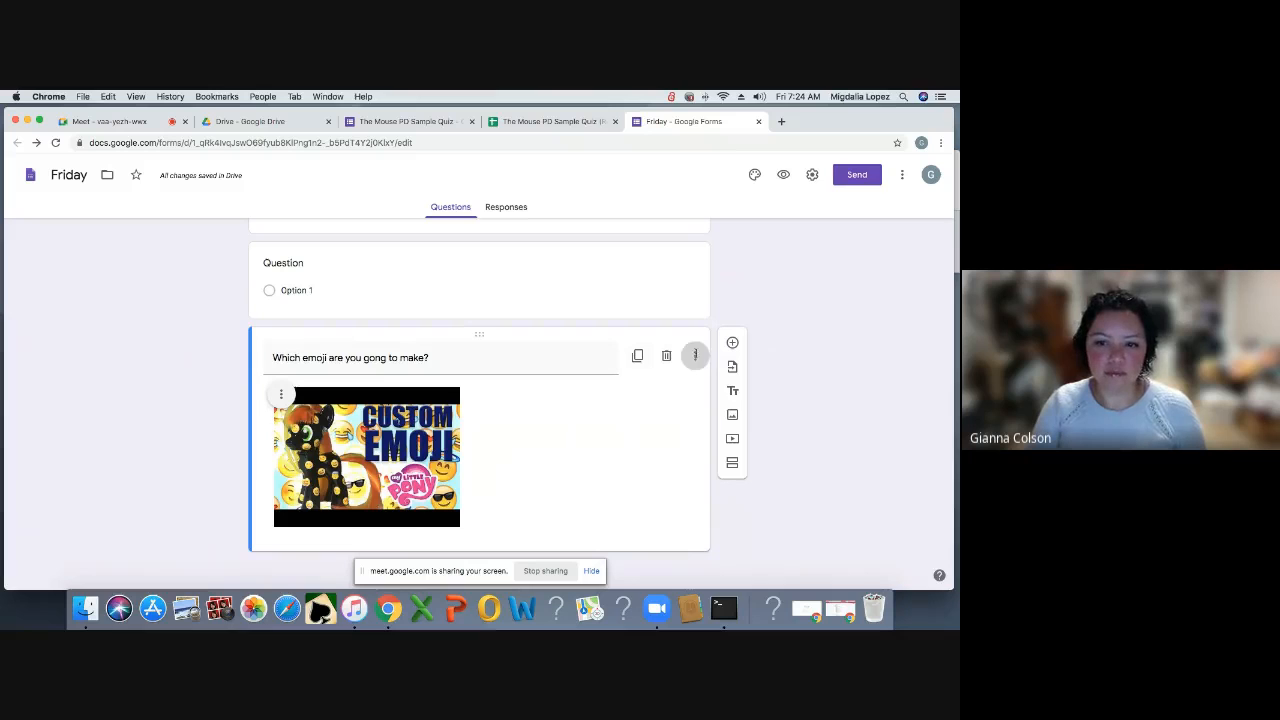
{"action": "left_click", "coordinate": [695, 355]}
{"action": "left_click", "coordinate": [678, 460]}
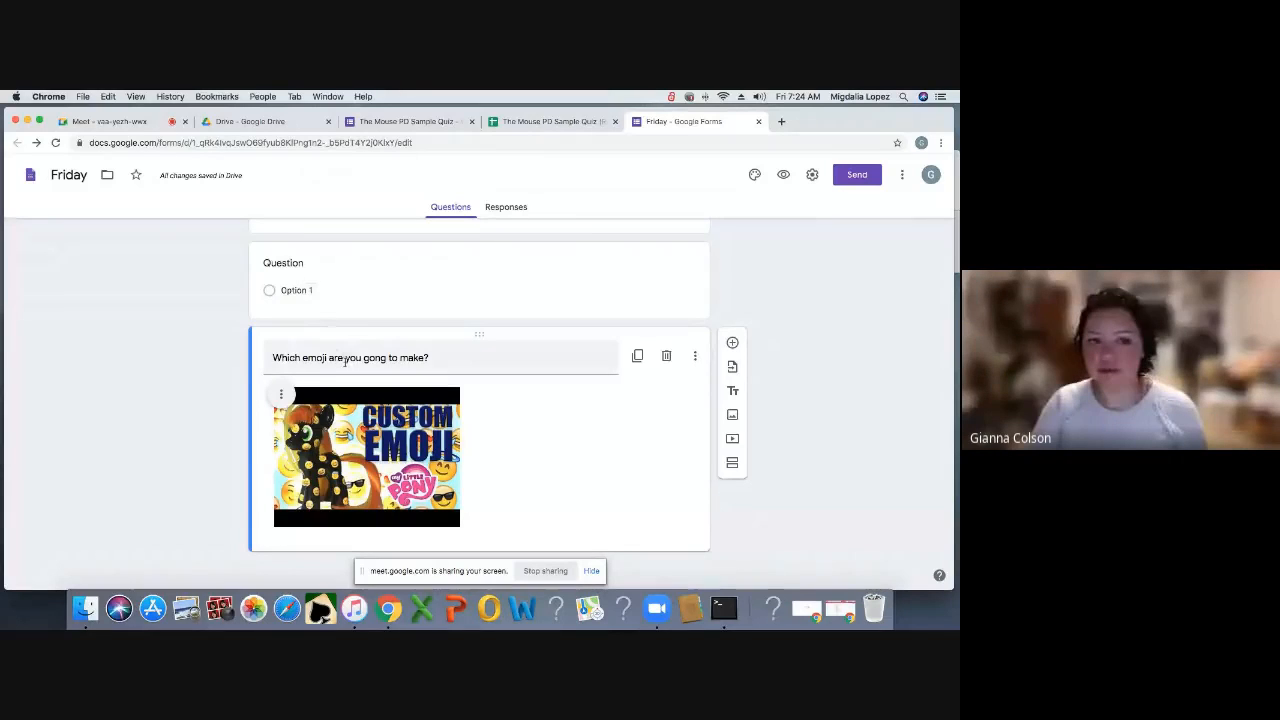
- Add a second section to the form below the emoji video and go to its description
{"action": "left_click", "coordinate": [732, 464]}
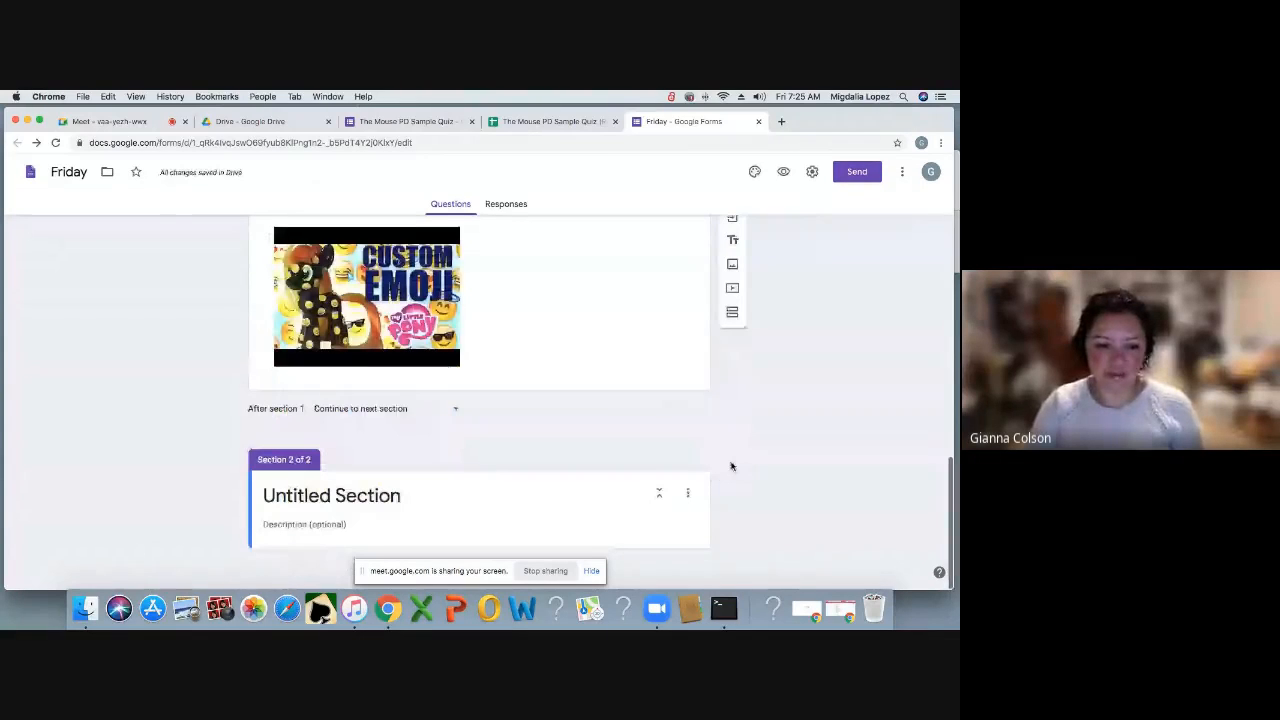
{"action": "left_click", "coordinate": [348, 528]}
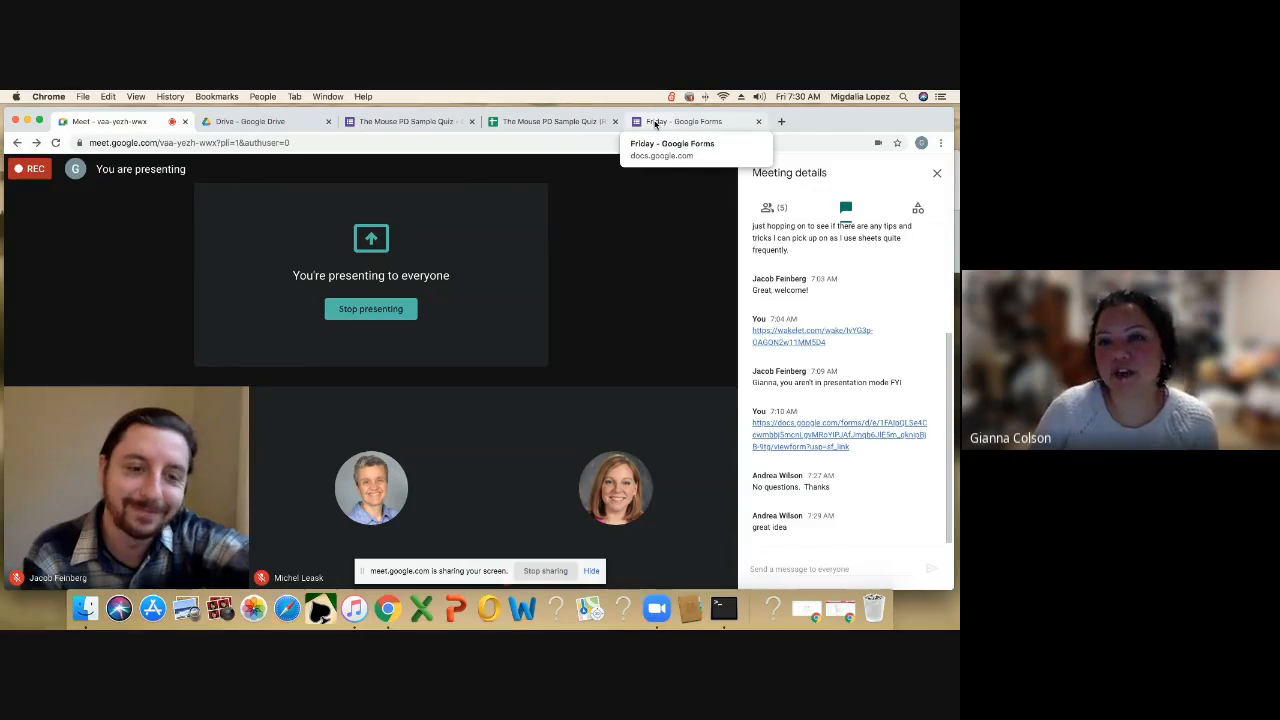
- Return from the meeting to the "Friday" form and review its General and Presentation settings
{"action": "left_click", "coordinate": [655, 123]}
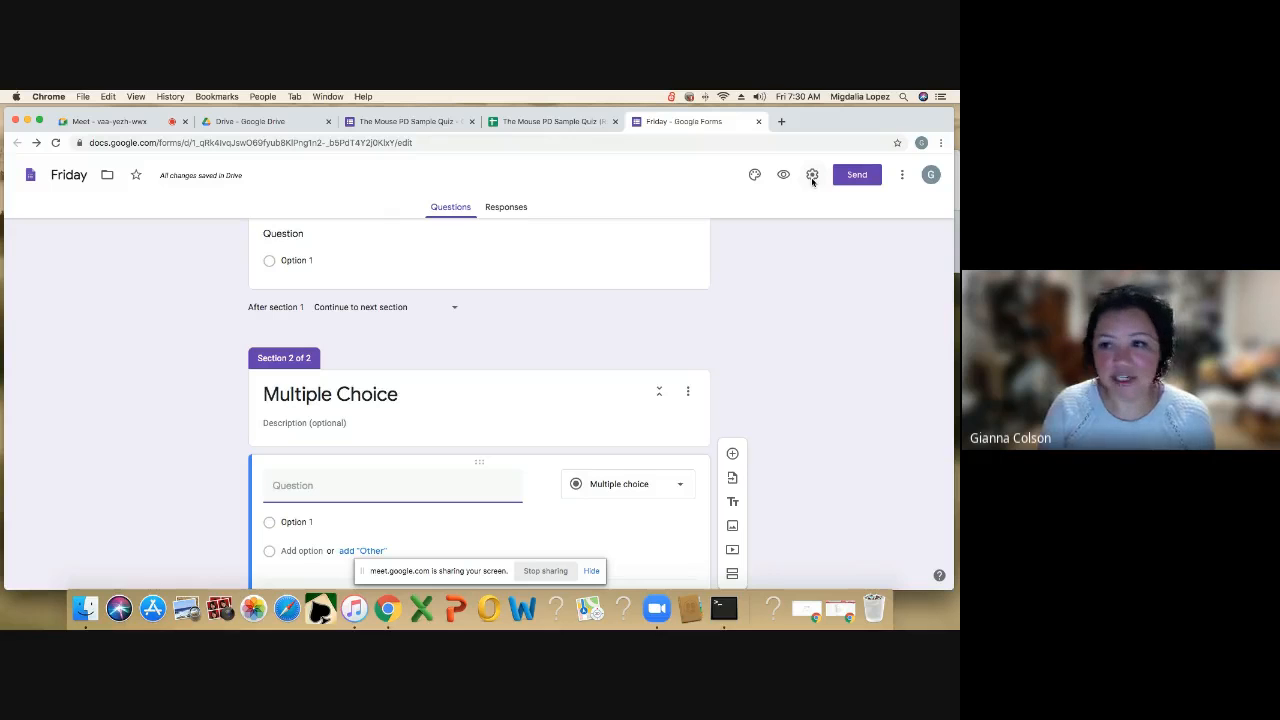
{"action": "left_click", "coordinate": [812, 179]}
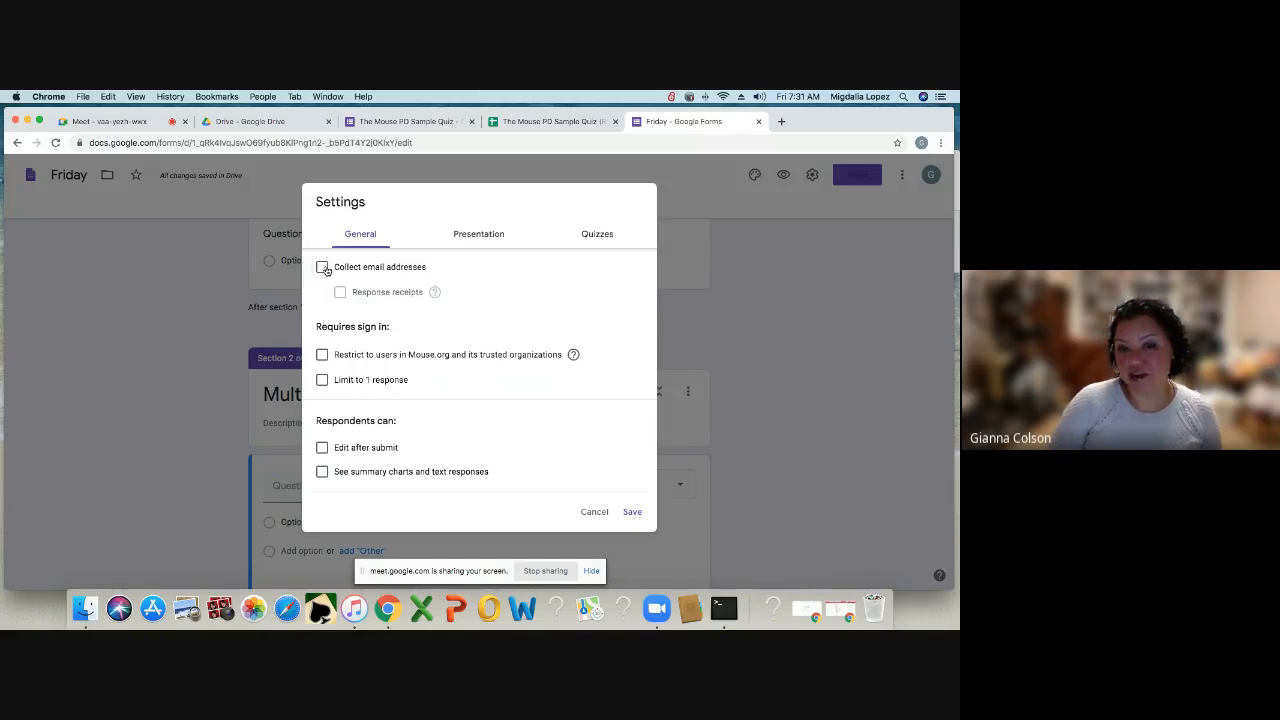
{"action": "left_click", "coordinate": [478, 238]}
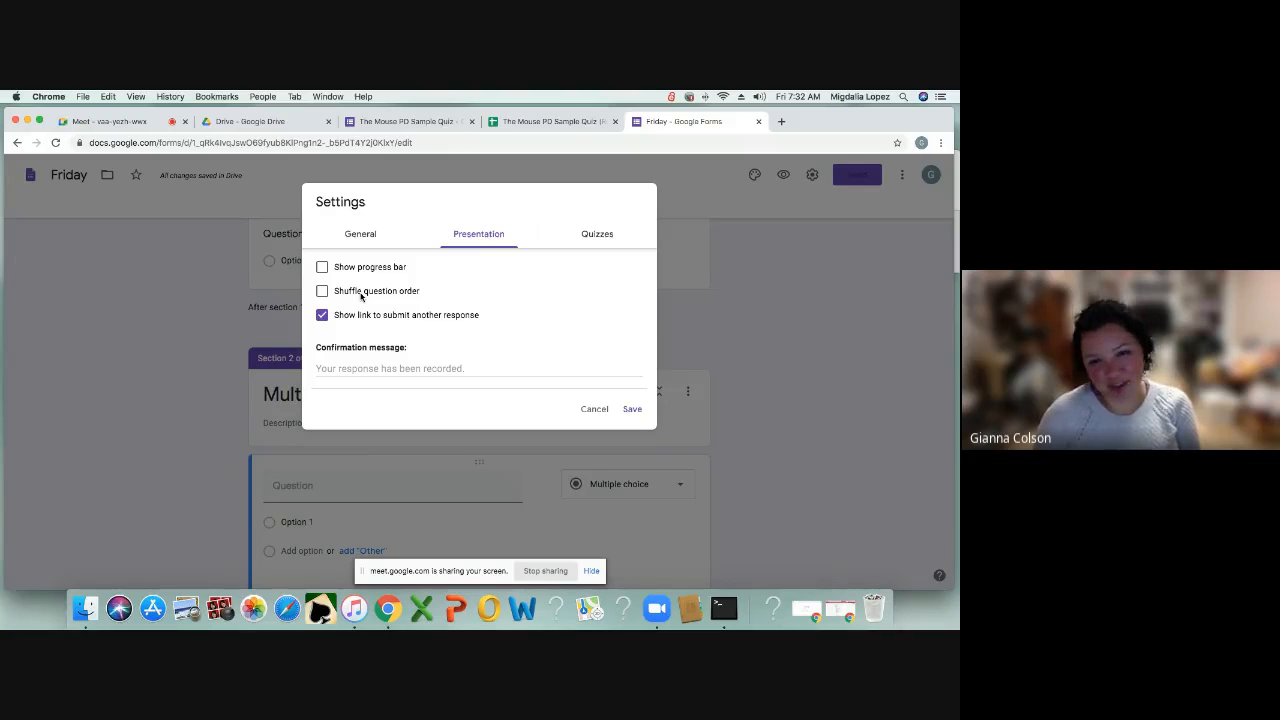
- Make the form a quiz with grades released immediately after each submission, and save the settings
{"action": "left_click", "coordinate": [598, 236]}
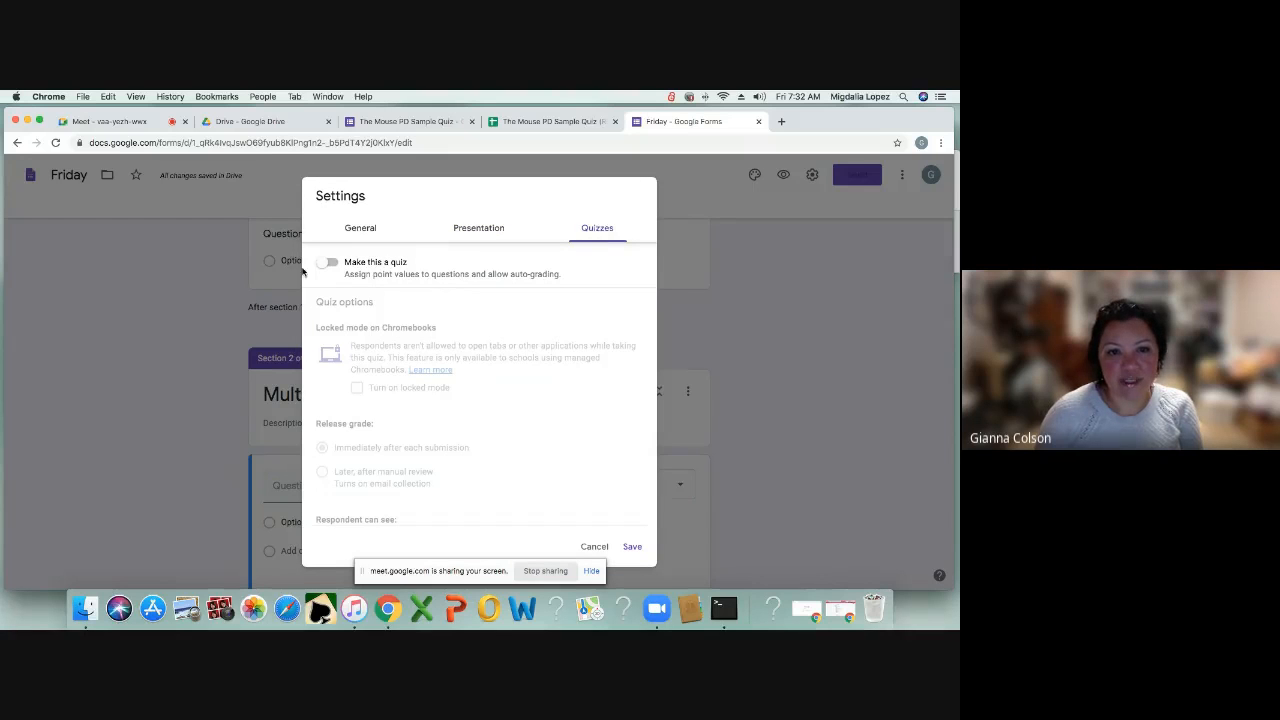
{"action": "left_click", "coordinate": [328, 264]}
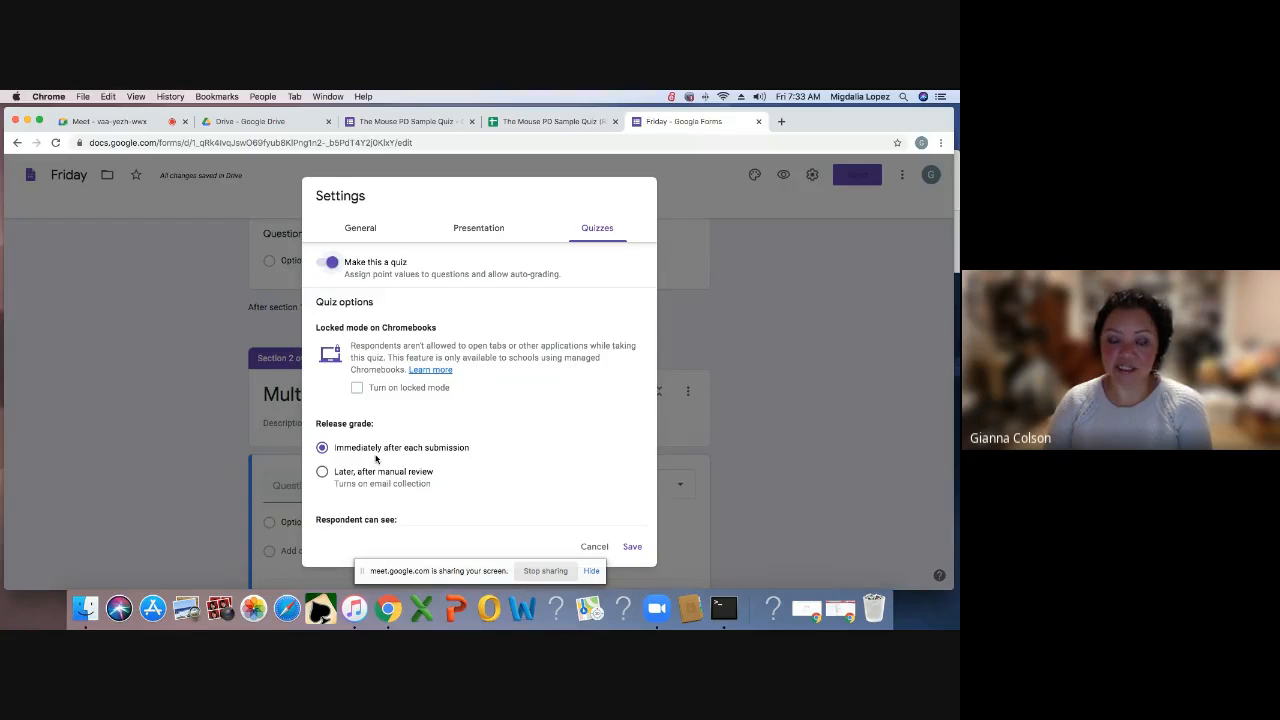
{"action": "left_click", "coordinate": [634, 547]}
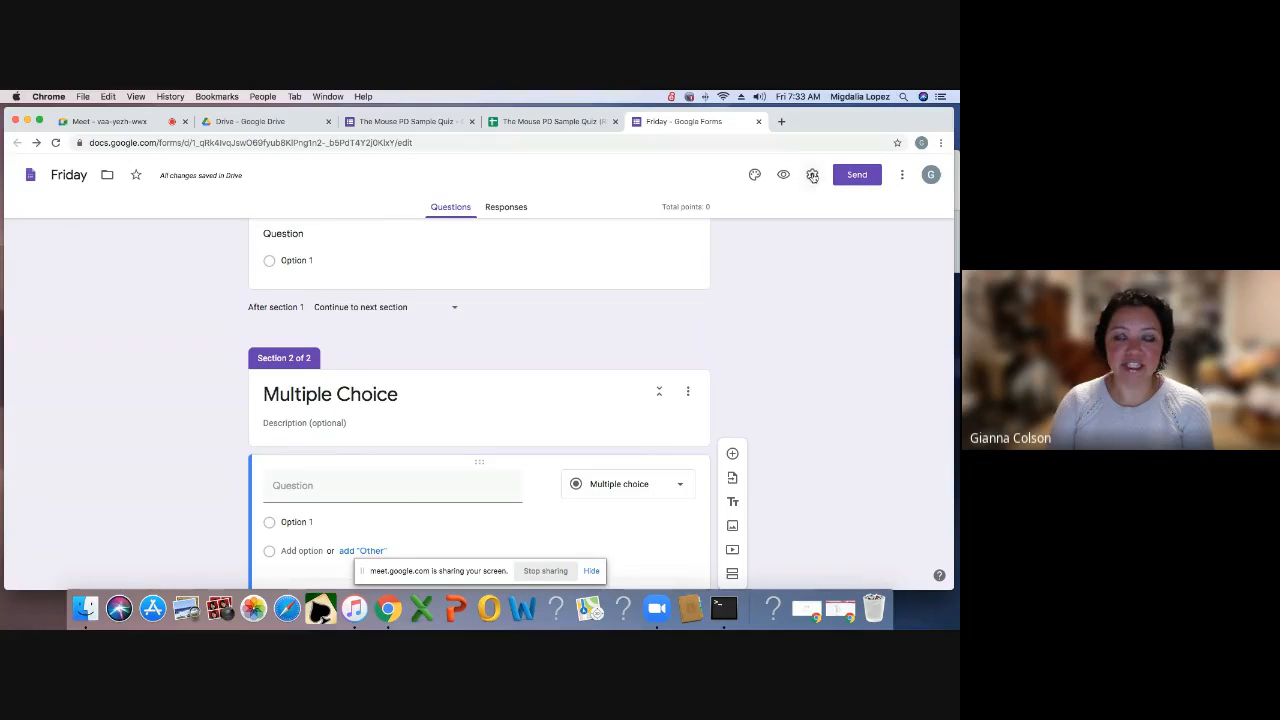
- Review the form's questions in quiz mode, examining the answer key and points option of the Name question
{"action": "scroll", "coordinate": [738, 432], "scroll_direction": "up", "scroll_amount": 3}
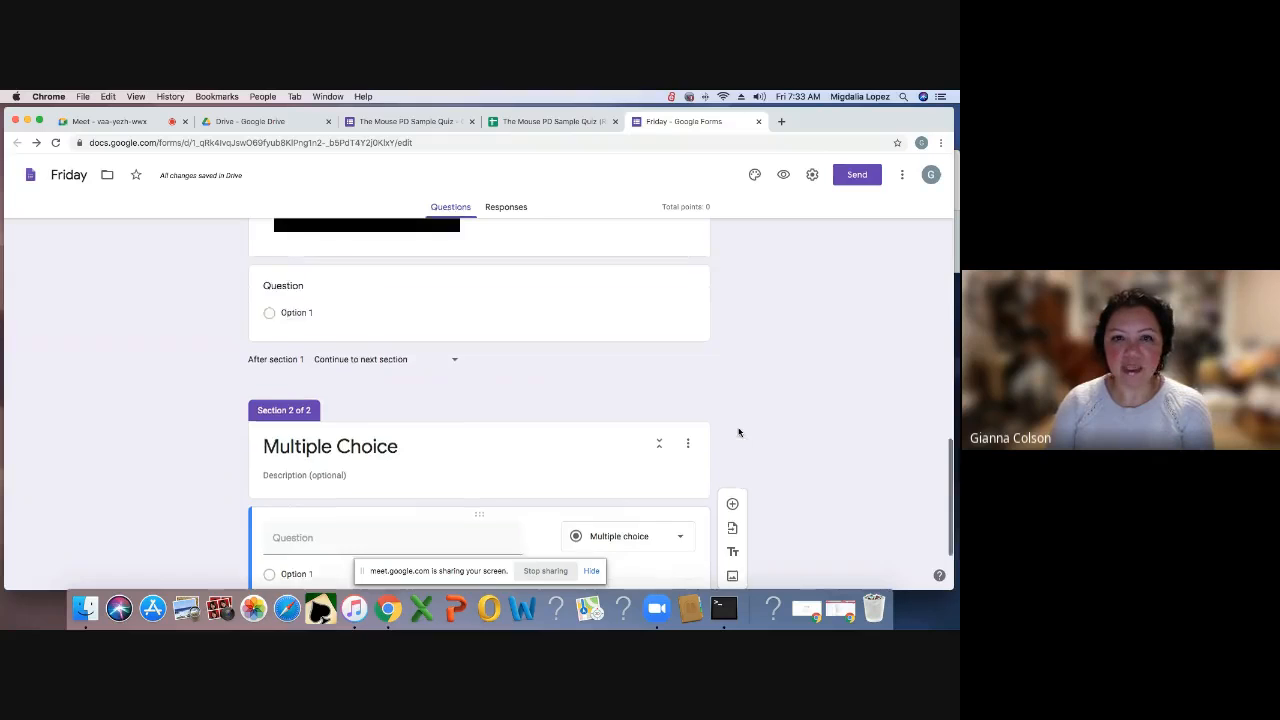
{"action": "scroll", "coordinate": [738, 432], "scroll_direction": "up", "scroll_amount": 5}
{"action": "scroll", "coordinate": [738, 432], "scroll_direction": "down", "scroll_amount": 2}
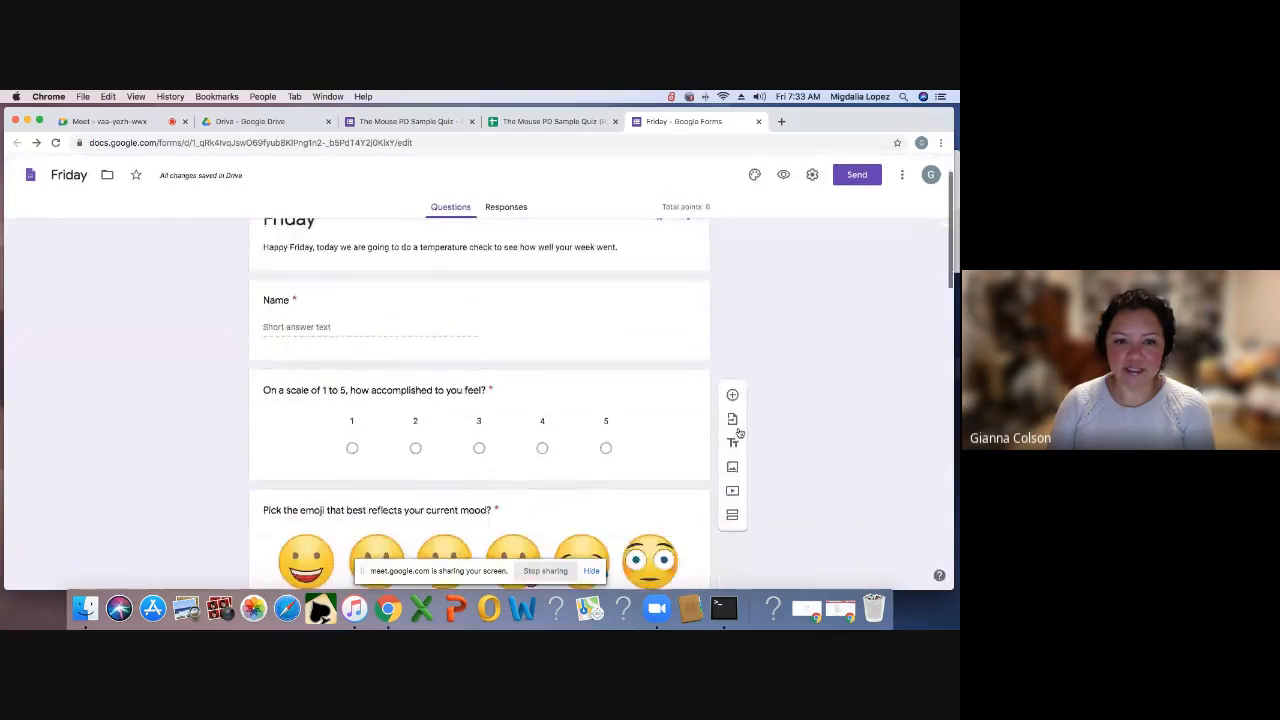
{"action": "left_click", "coordinate": [497, 283]}
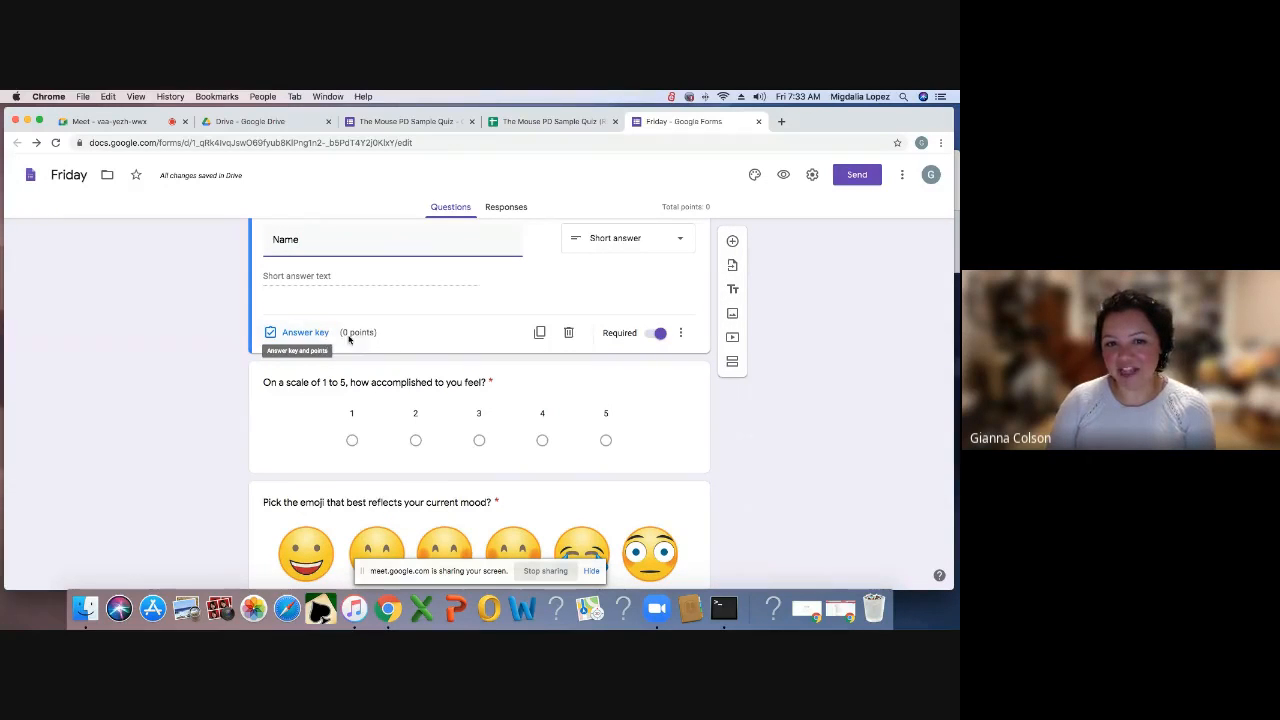
{"action": "scroll", "coordinate": [357, 338], "scroll_direction": "up", "scroll_amount": 3}
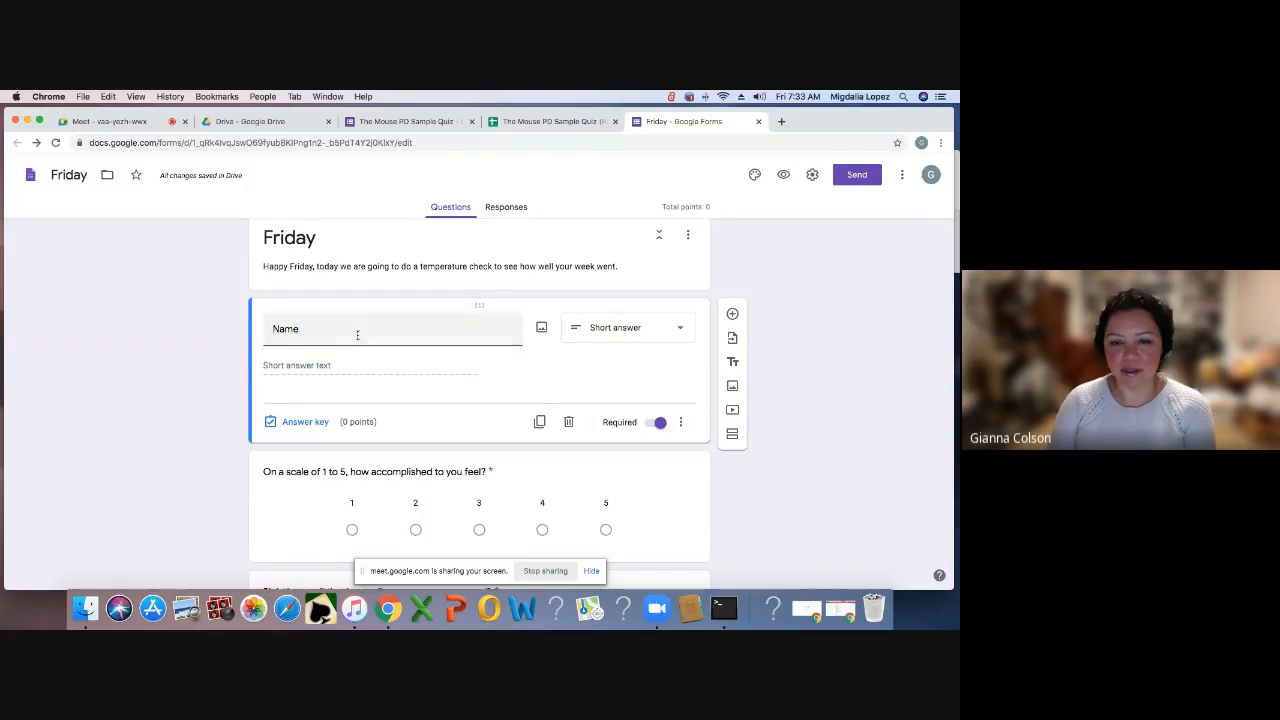
{"action": "scroll", "coordinate": [357, 334], "scroll_direction": "down", "scroll_amount": 5}
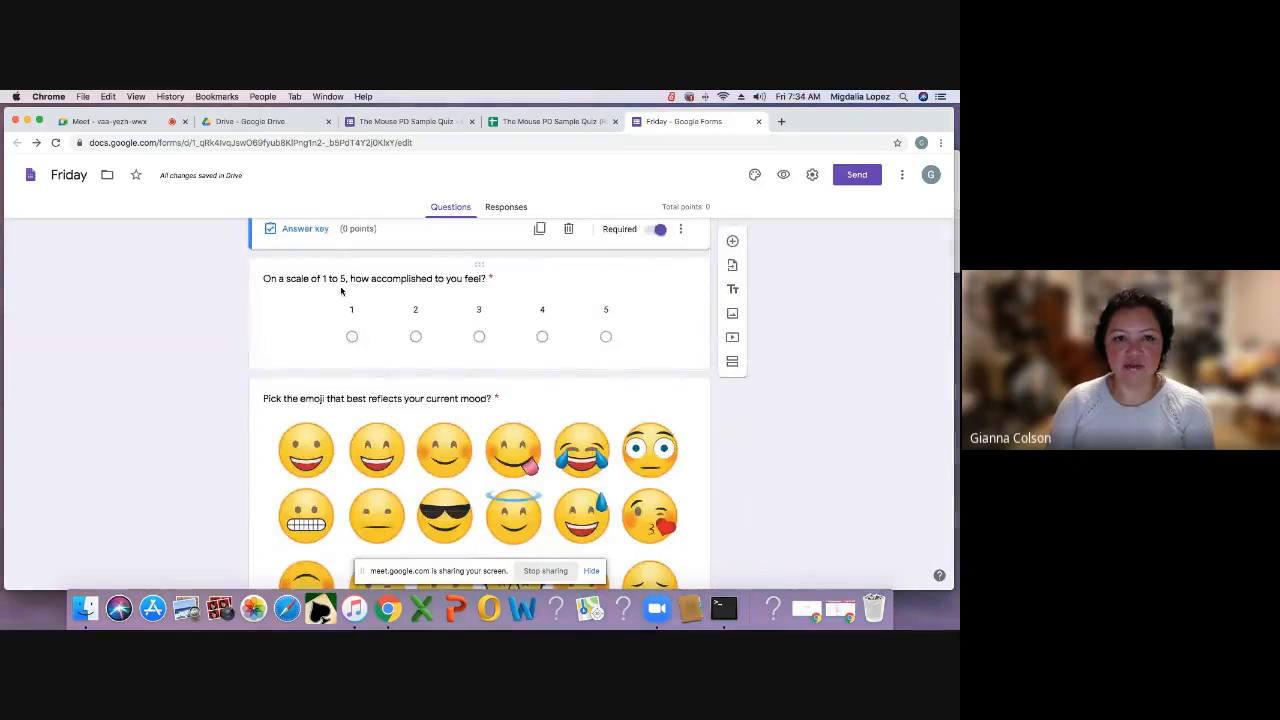
- Assign 3 points to the question "On a scale of 1 to 5, how accomplished to you feel?" in its answer key
{"action": "left_click", "coordinate": [341, 292]}
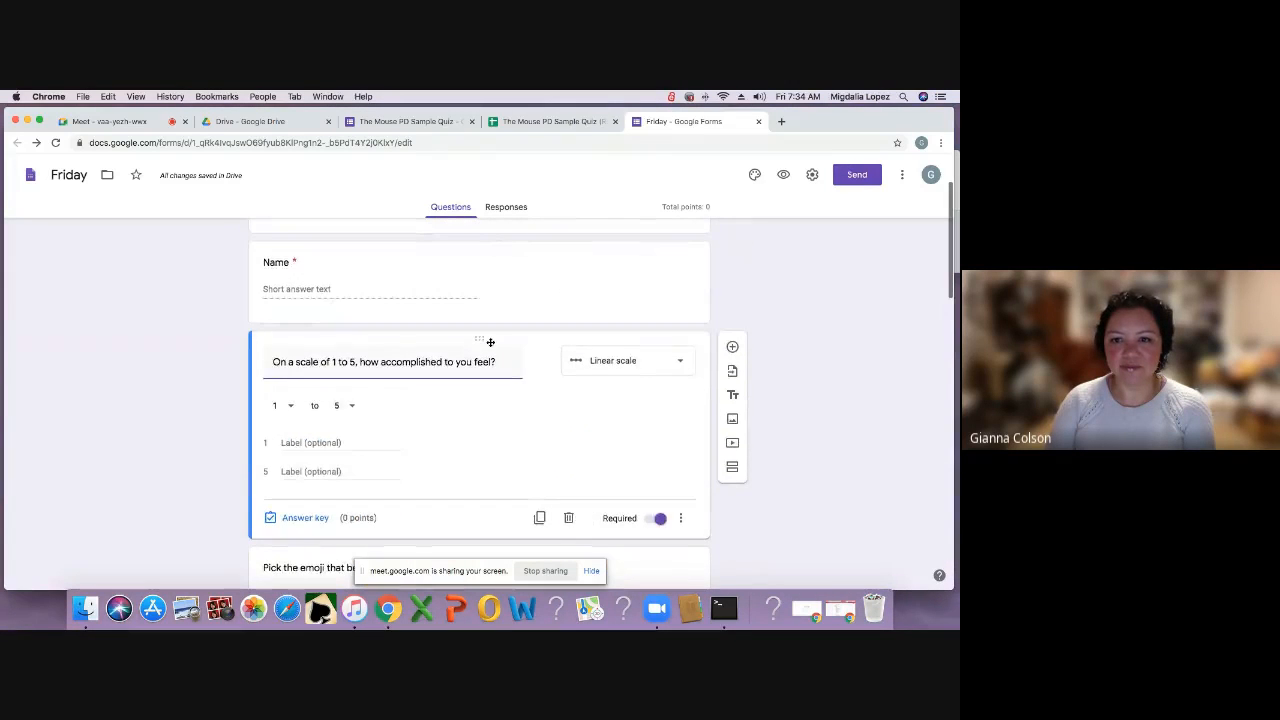
{"action": "left_click", "coordinate": [300, 516]}
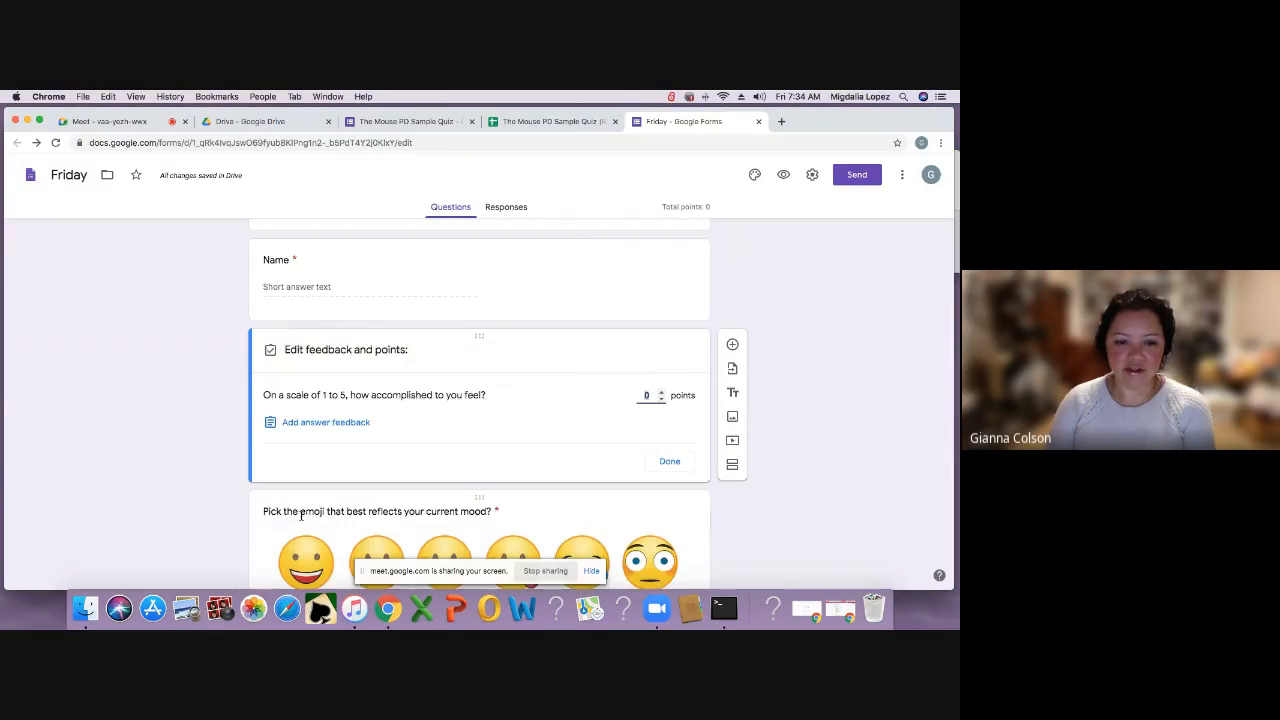
{"action": "double_click", "coordinate": [660, 394]}
{"action": "left_click", "coordinate": [660, 394]}
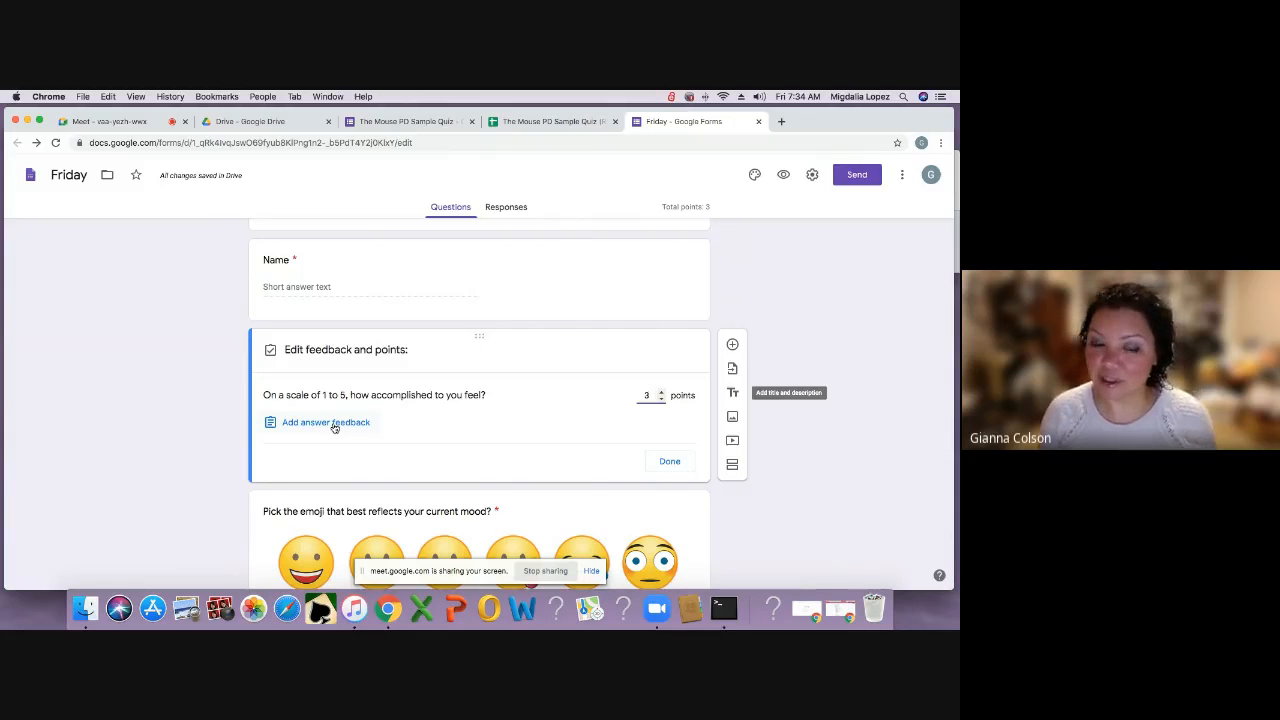
- Open the answer key of the question about the emoji reflecting the current mood and set it to 5 points
{"action": "scroll", "coordinate": [334, 427], "scroll_direction": "down", "scroll_amount": 2}
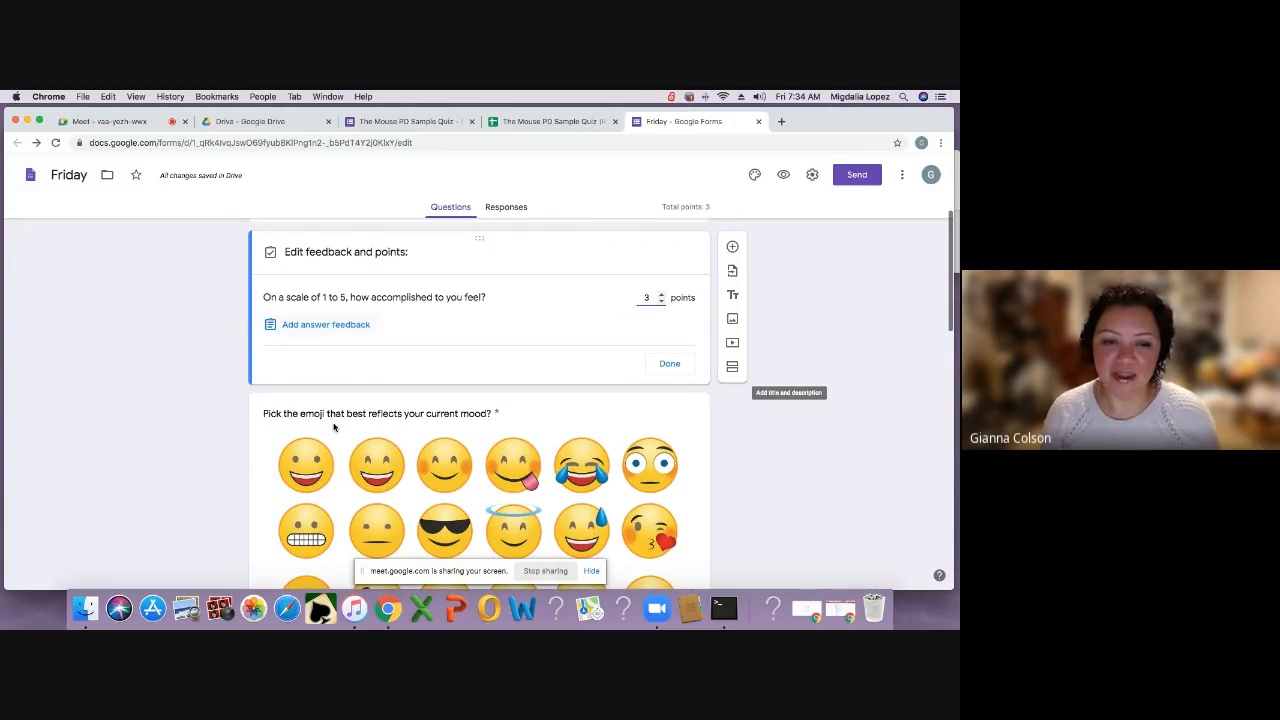
{"action": "scroll", "coordinate": [334, 427], "scroll_direction": "down", "scroll_amount": 6}
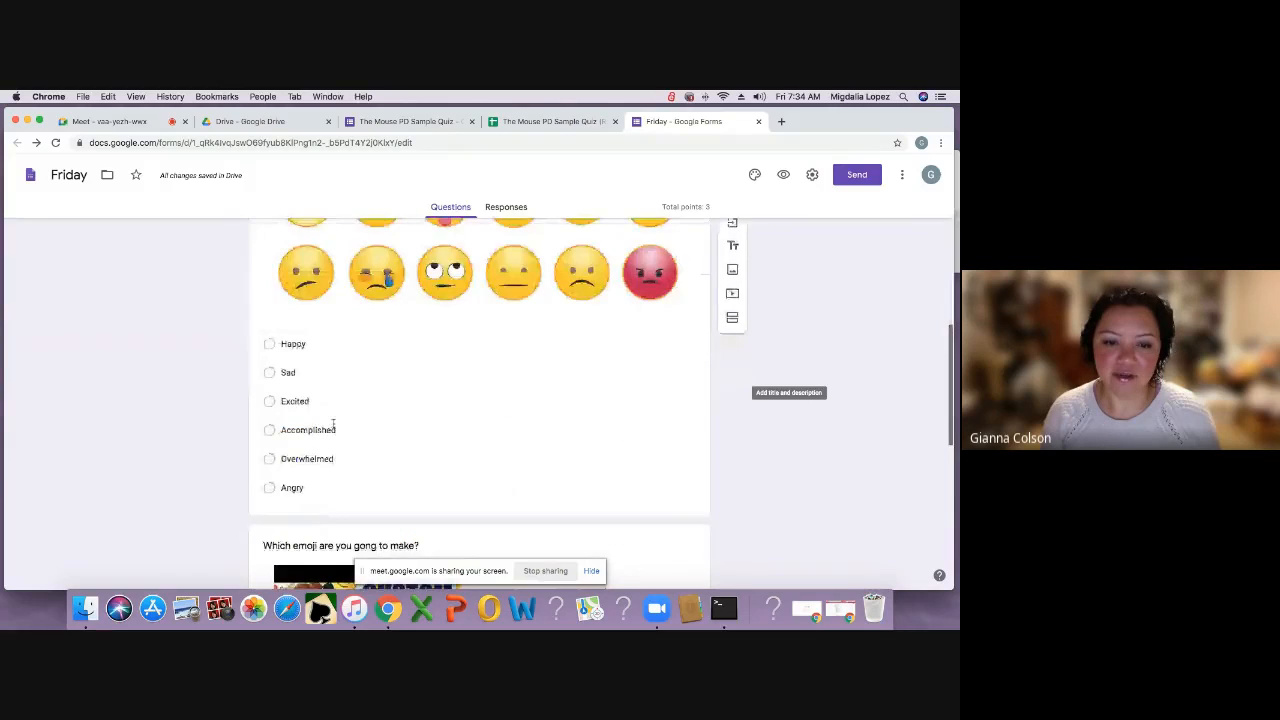
{"action": "left_click", "coordinate": [333, 425]}
{"action": "left_click", "coordinate": [292, 474]}
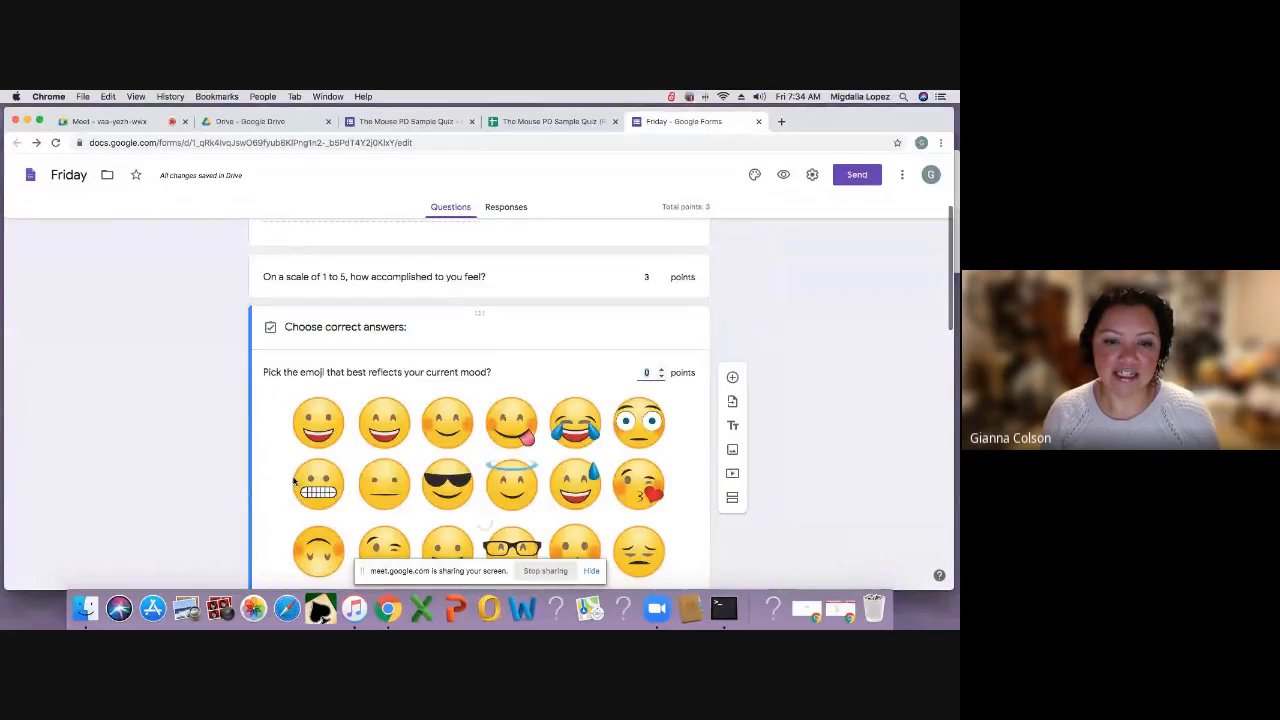
{"action": "left_click", "coordinate": [661, 369]}
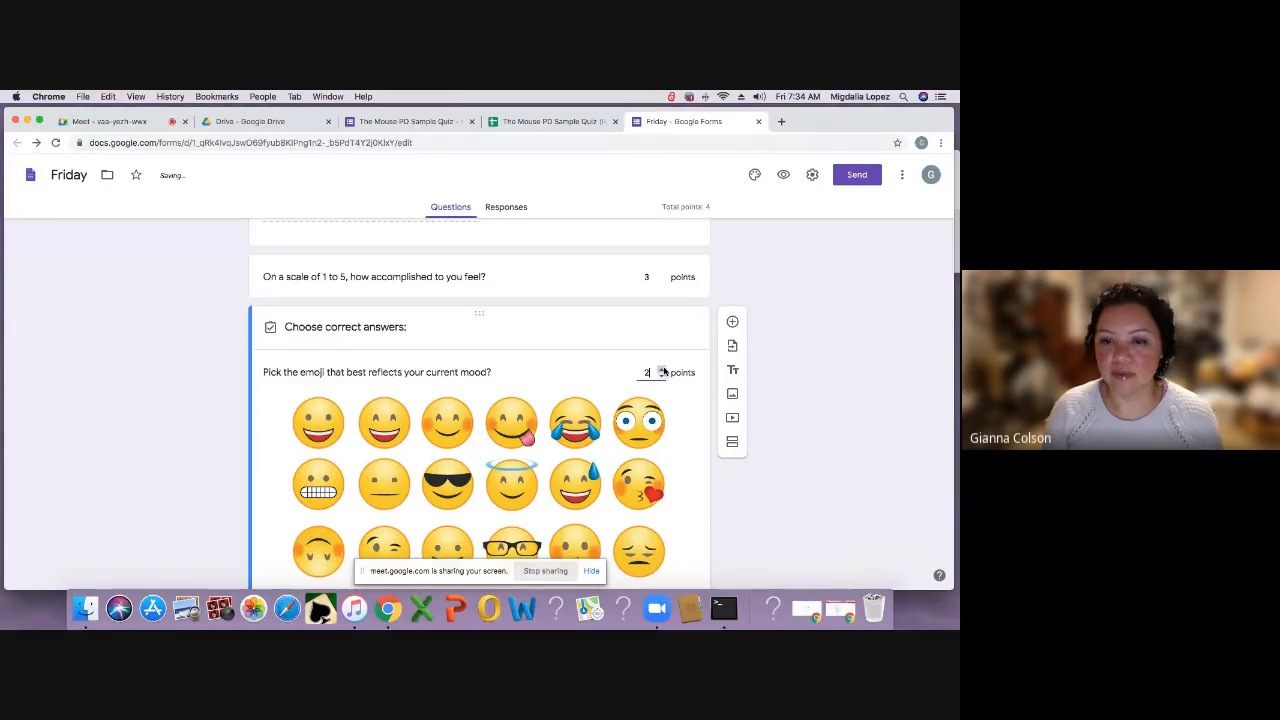
{"action": "left_click", "coordinate": [661, 368]}
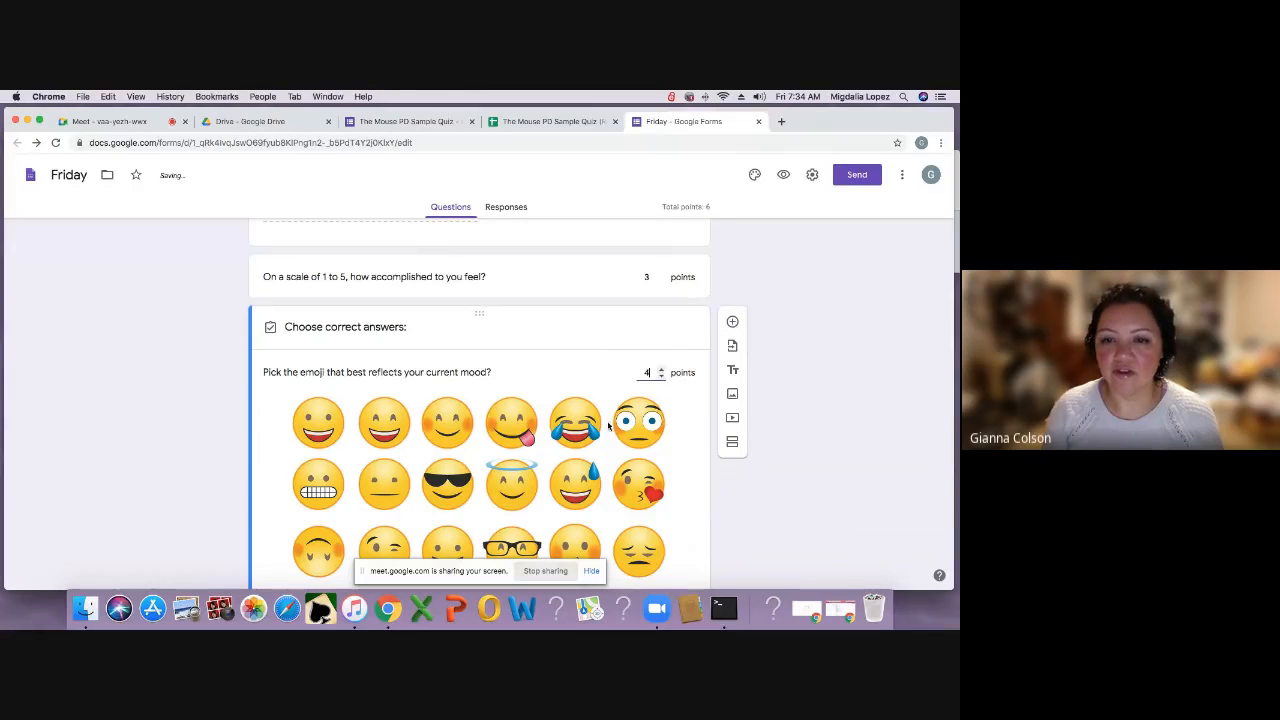
{"action": "left_click", "coordinate": [661, 369]}
- Mark Excited as the correct answer to the emoji mood question, finish its answer key and review the marked option and points
{"action": "scroll", "coordinate": [600, 420], "scroll_direction": "down", "scroll_amount": 5}
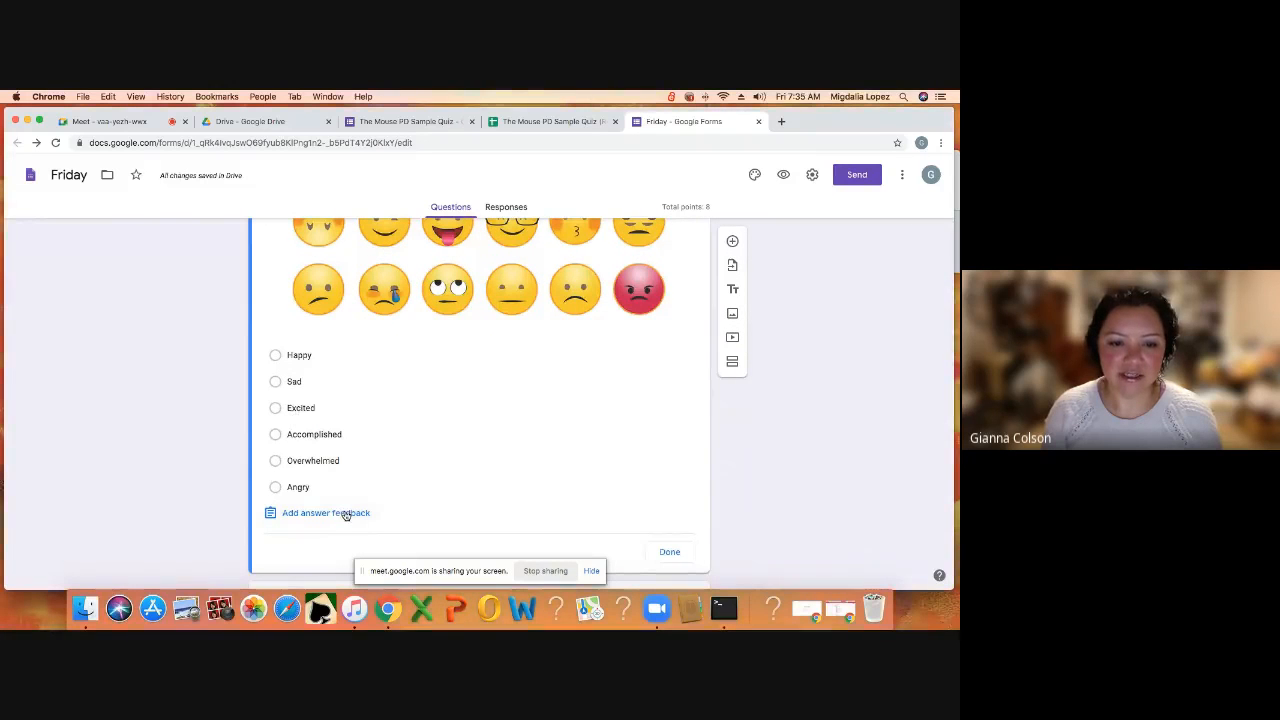
{"action": "left_click", "coordinate": [302, 407]}
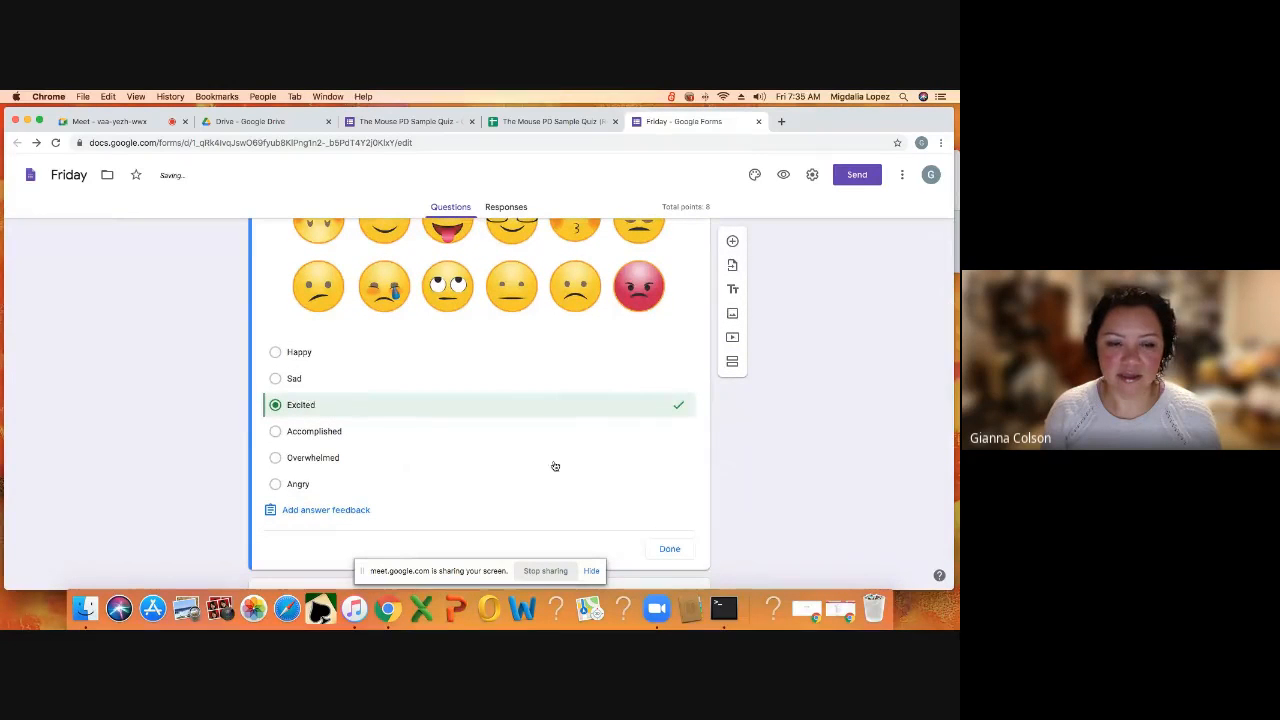
{"action": "left_click", "coordinate": [683, 551]}
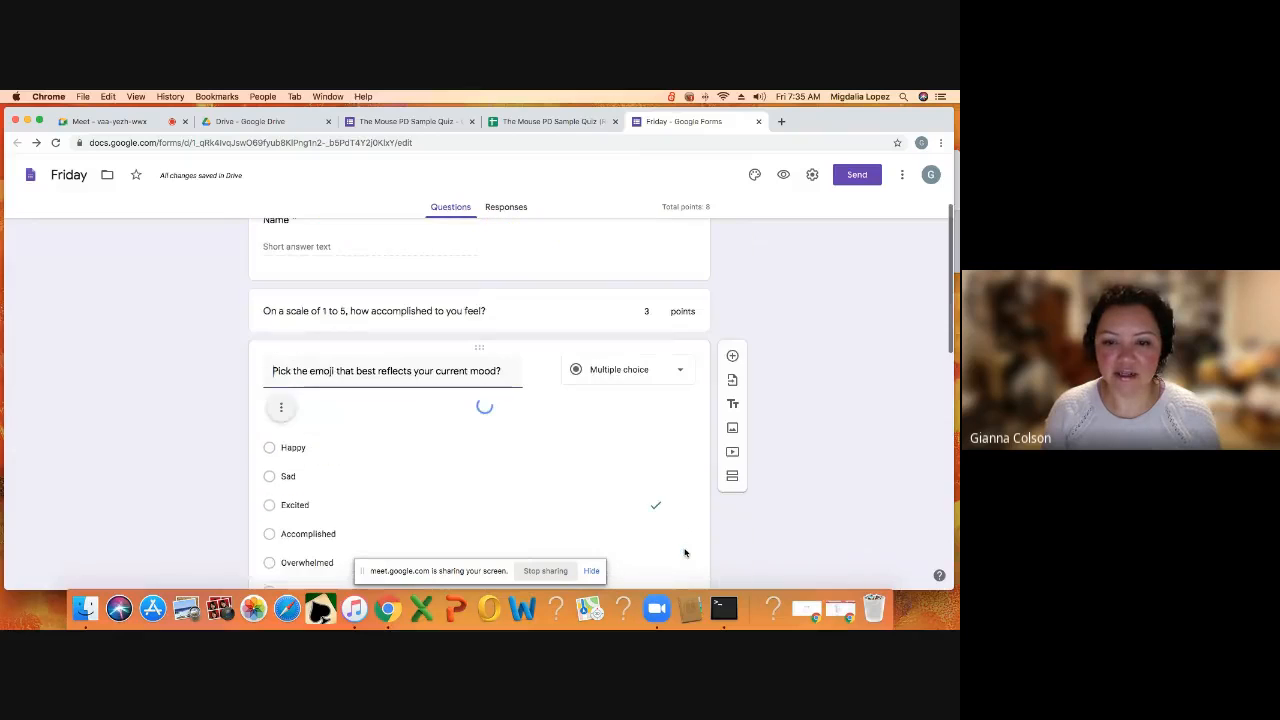
{"action": "scroll", "coordinate": [683, 551], "scroll_direction": "down", "scroll_amount": 5}
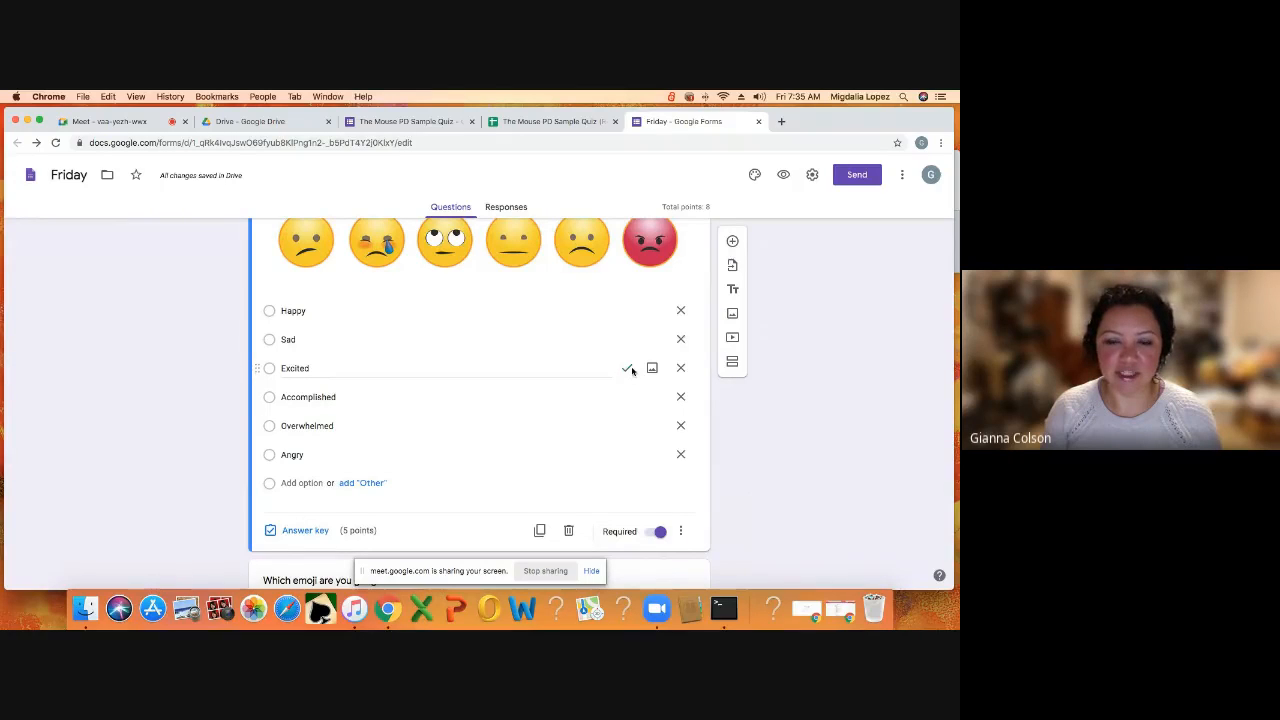
{"action": "left_click", "coordinate": [628, 369]}
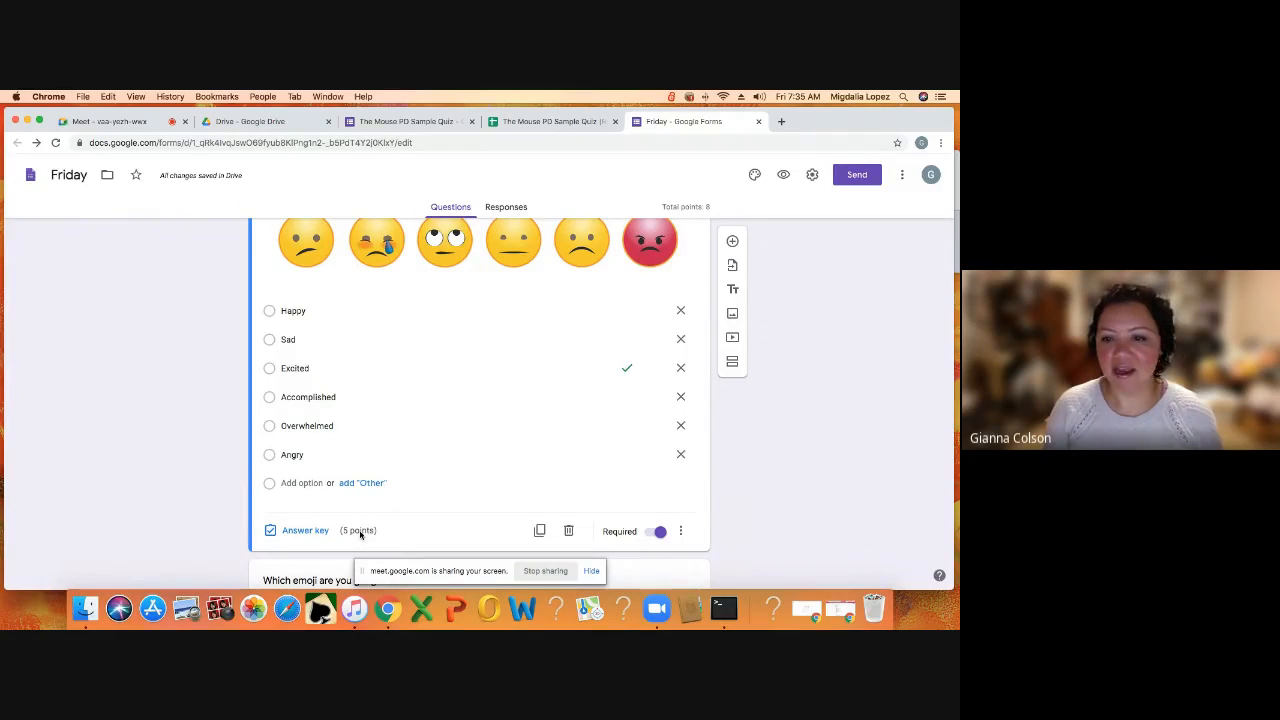
{"action": "scroll", "coordinate": [360, 535], "scroll_direction": "down", "scroll_amount": 5}
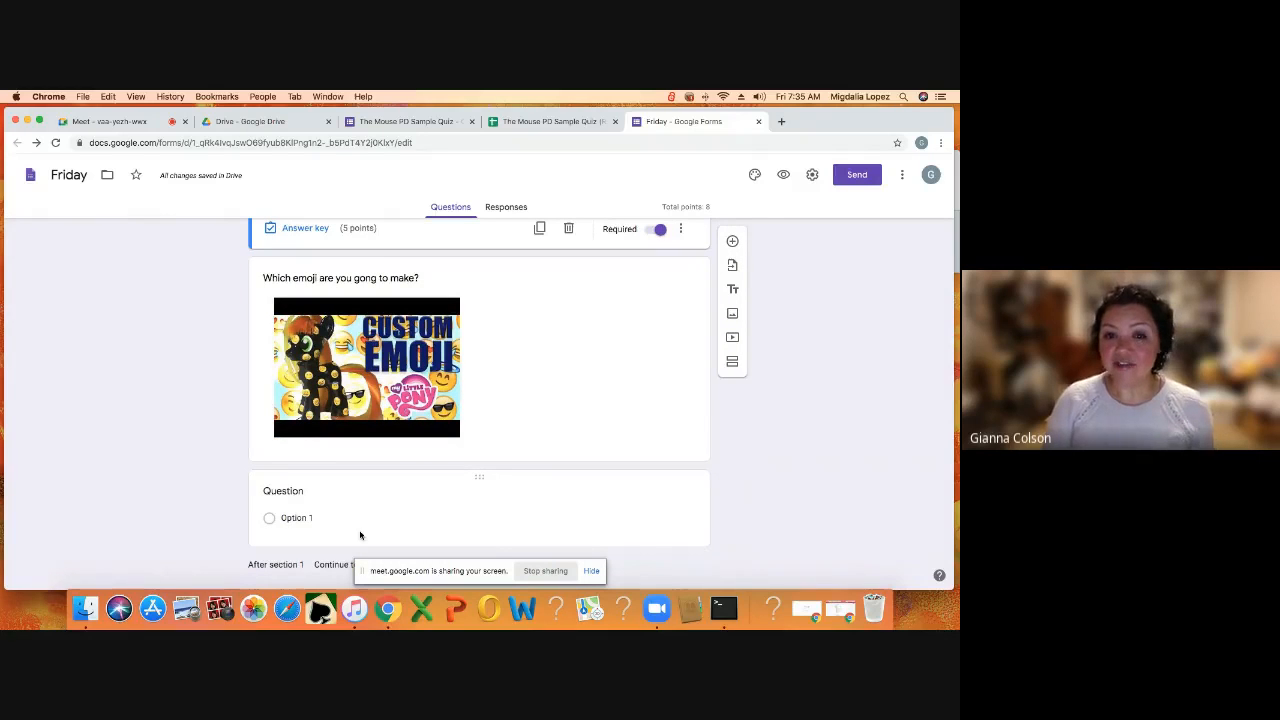
{"action": "scroll", "coordinate": [360, 535], "scroll_direction": "up", "scroll_amount": 5}
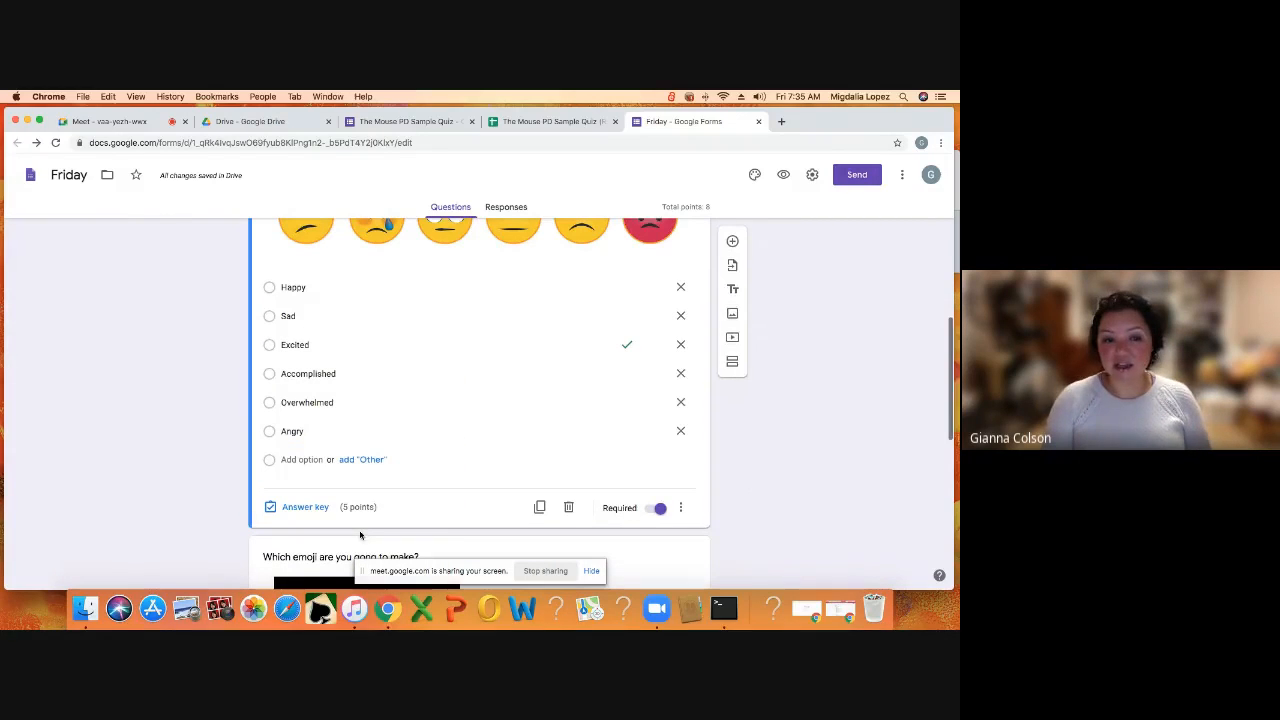
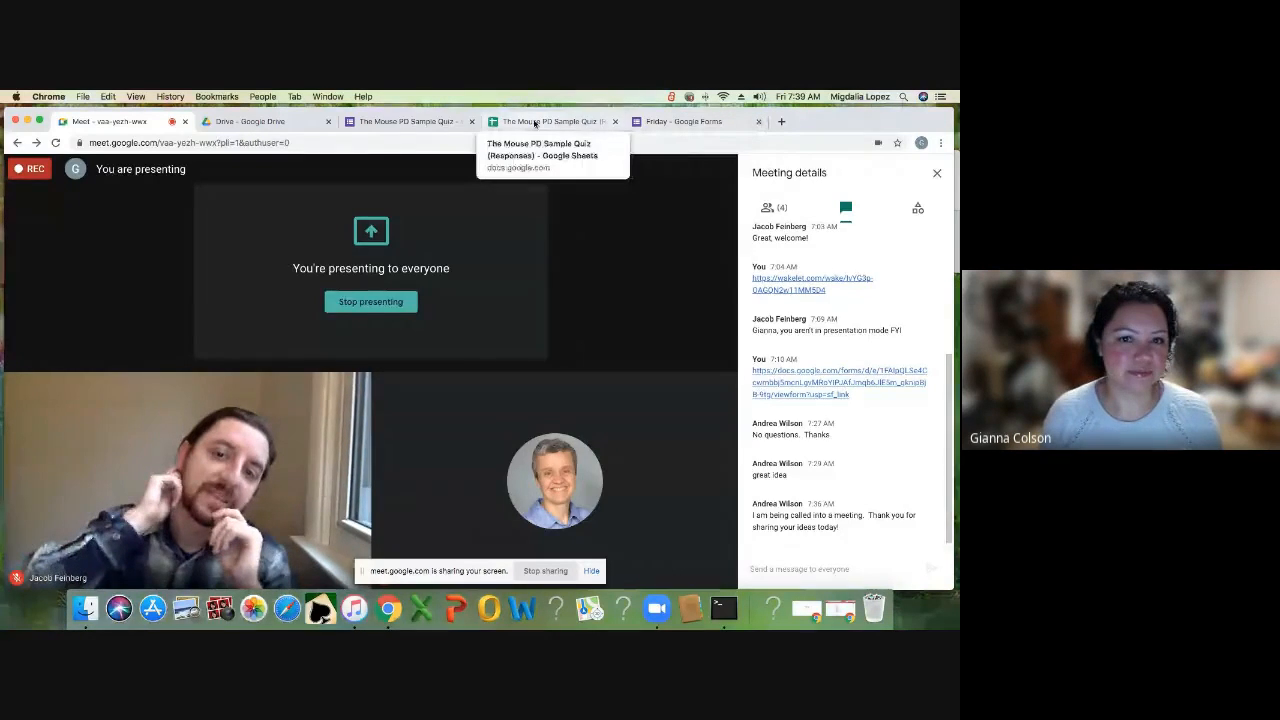
- Switch to the "The Mouse PD Sample Quiz (Responses)" spreadsheet and freeze its first row
{"action": "left_click", "coordinate": [535, 123]}
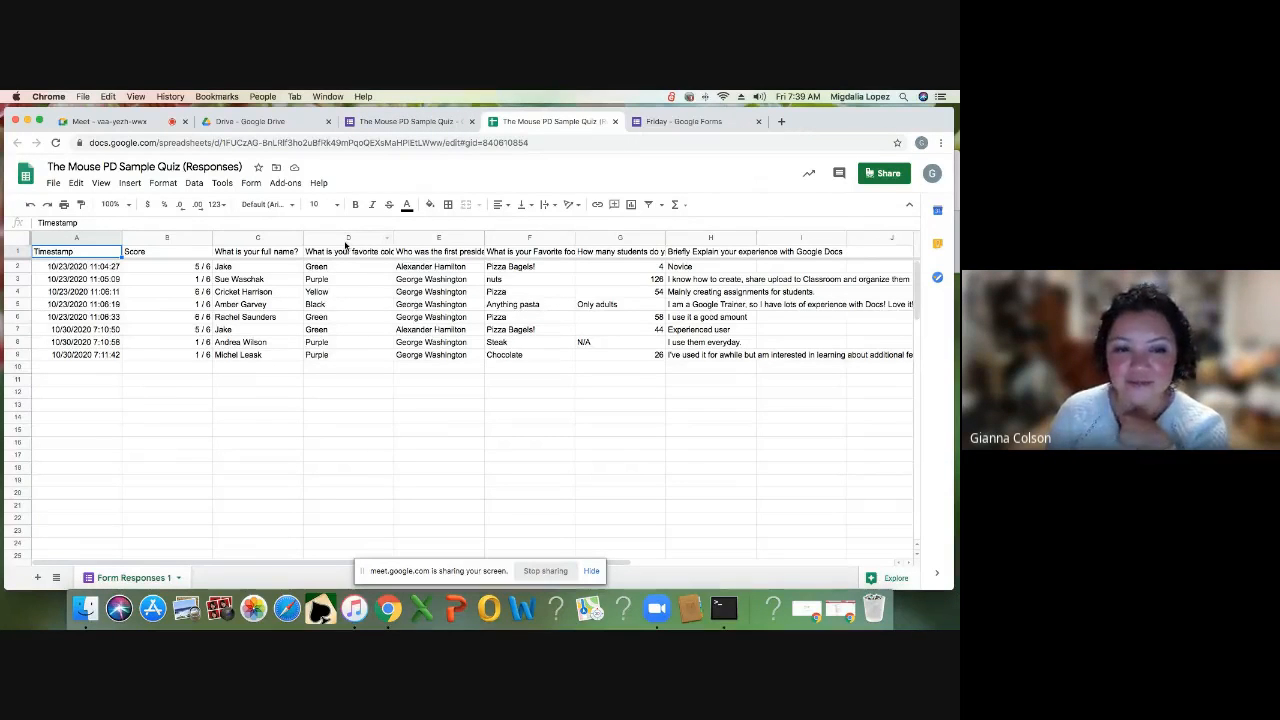
{"action": "left_click", "coordinate": [179, 394]}
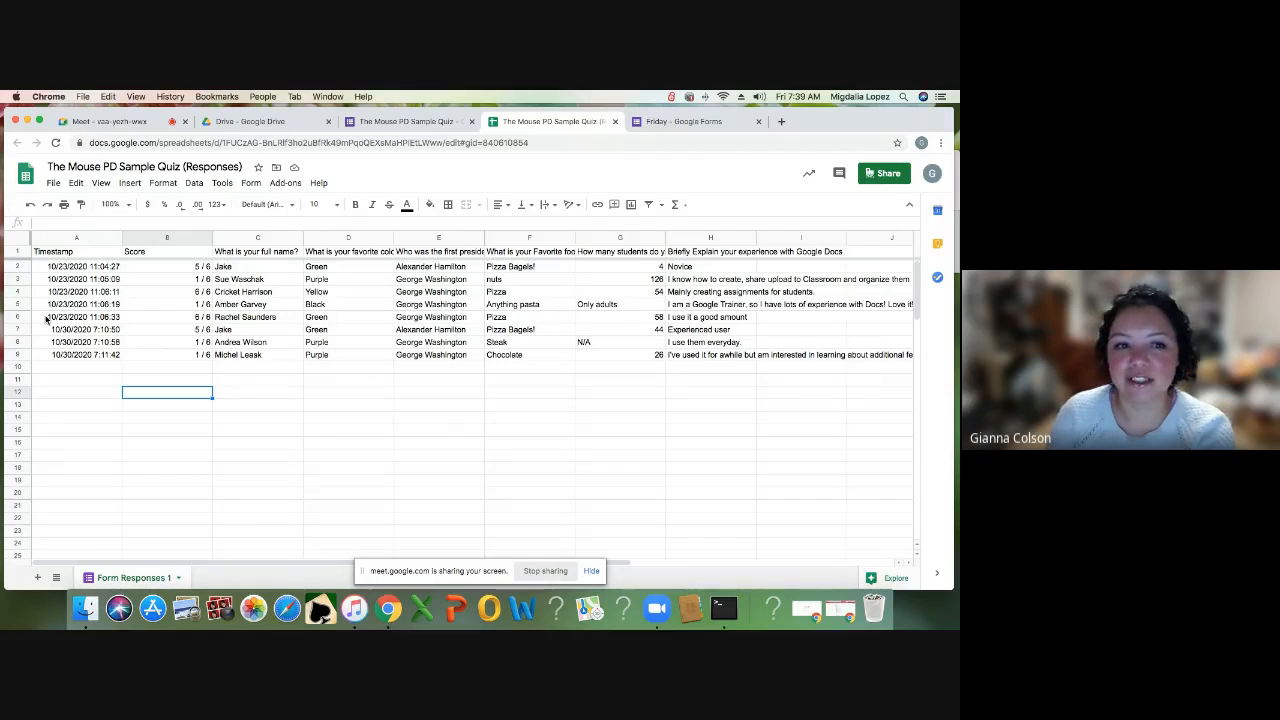
{"action": "left_click", "coordinate": [15, 252]}
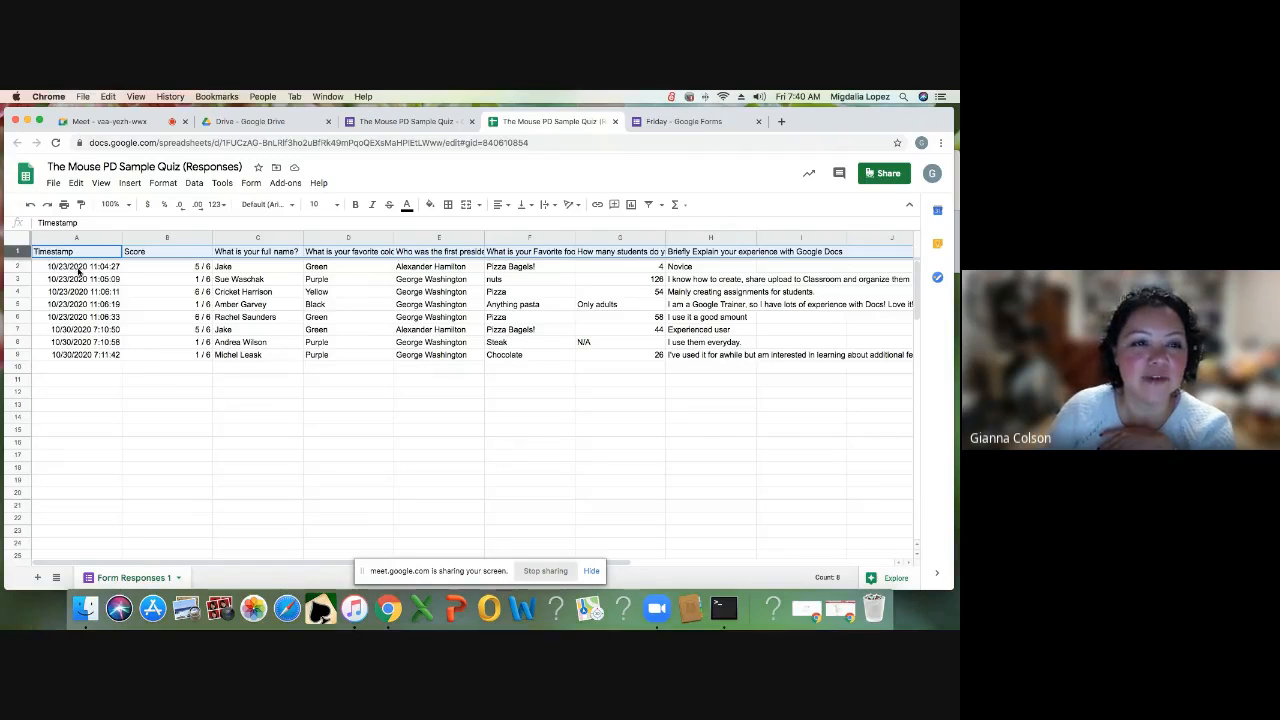
{"action": "left_click", "coordinate": [101, 184]}
{"action": "mouse_move", "coordinate": [125, 205]}
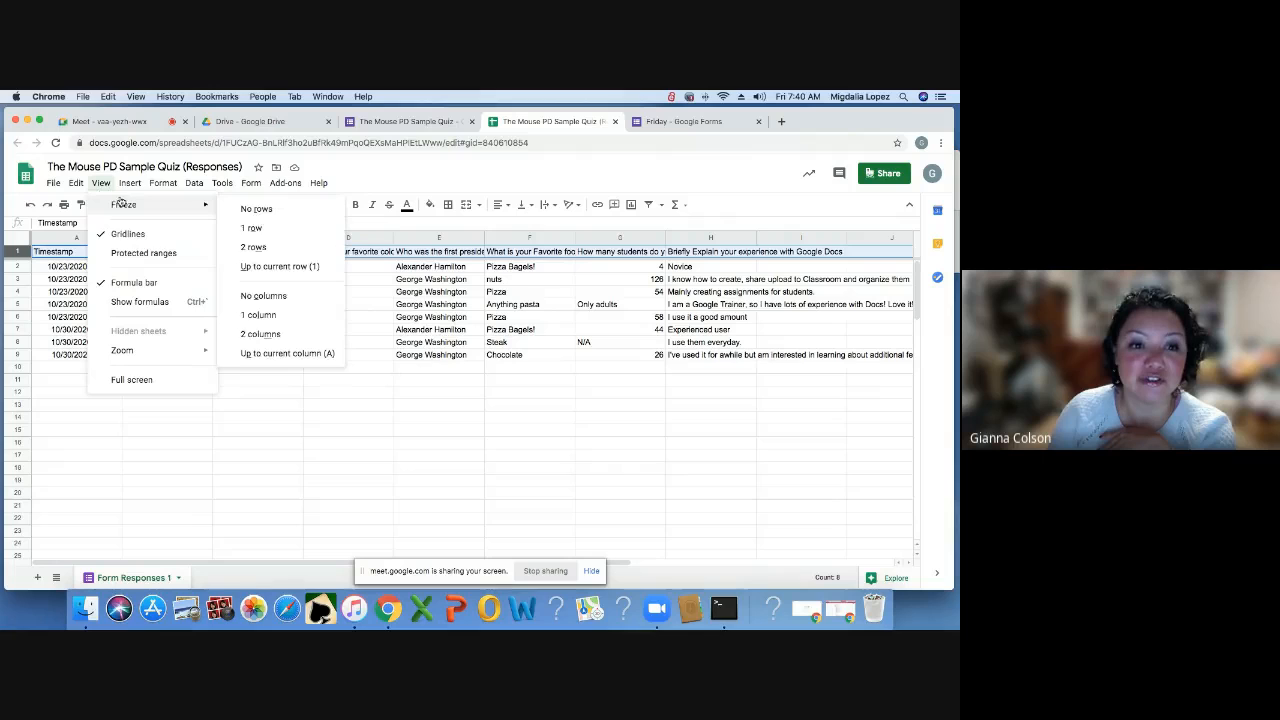
{"action": "left_click", "coordinate": [259, 228]}
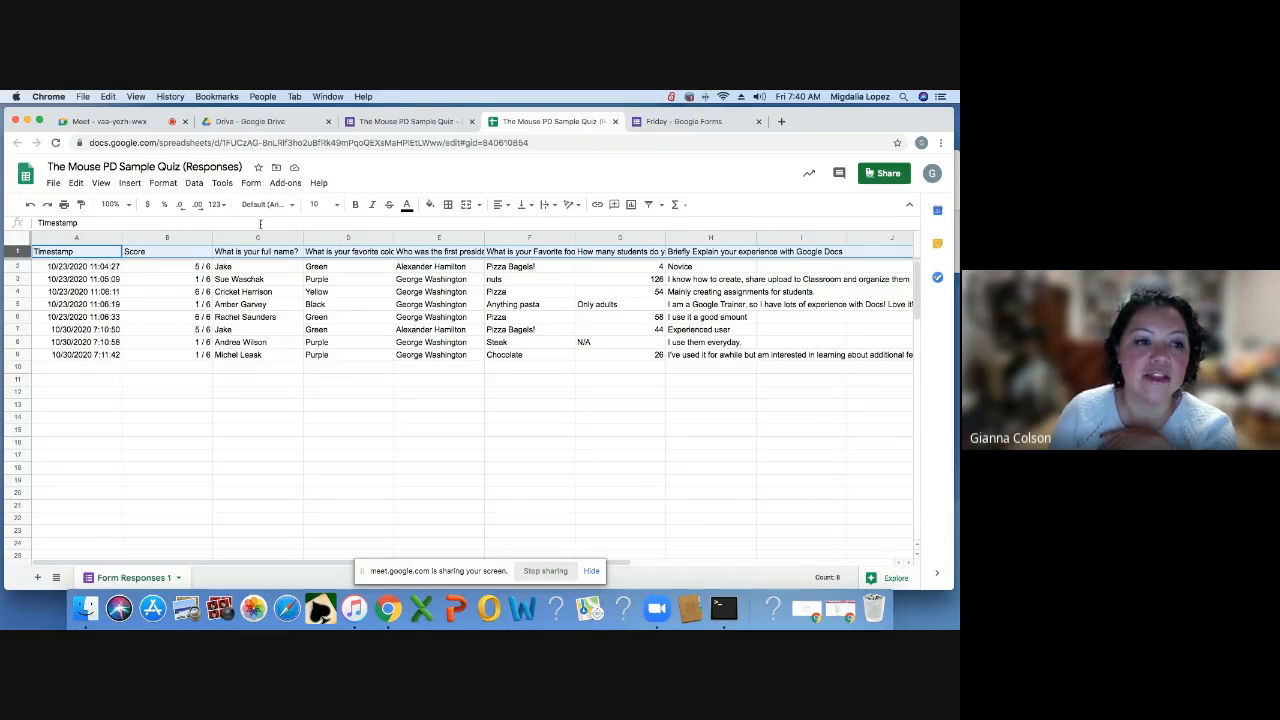
- Go through the rows of the response sheet and back to the first entries to examine how the frozen header row behaves
{"action": "scroll", "coordinate": [314, 443], "scroll_direction": "down", "scroll_amount": 5}
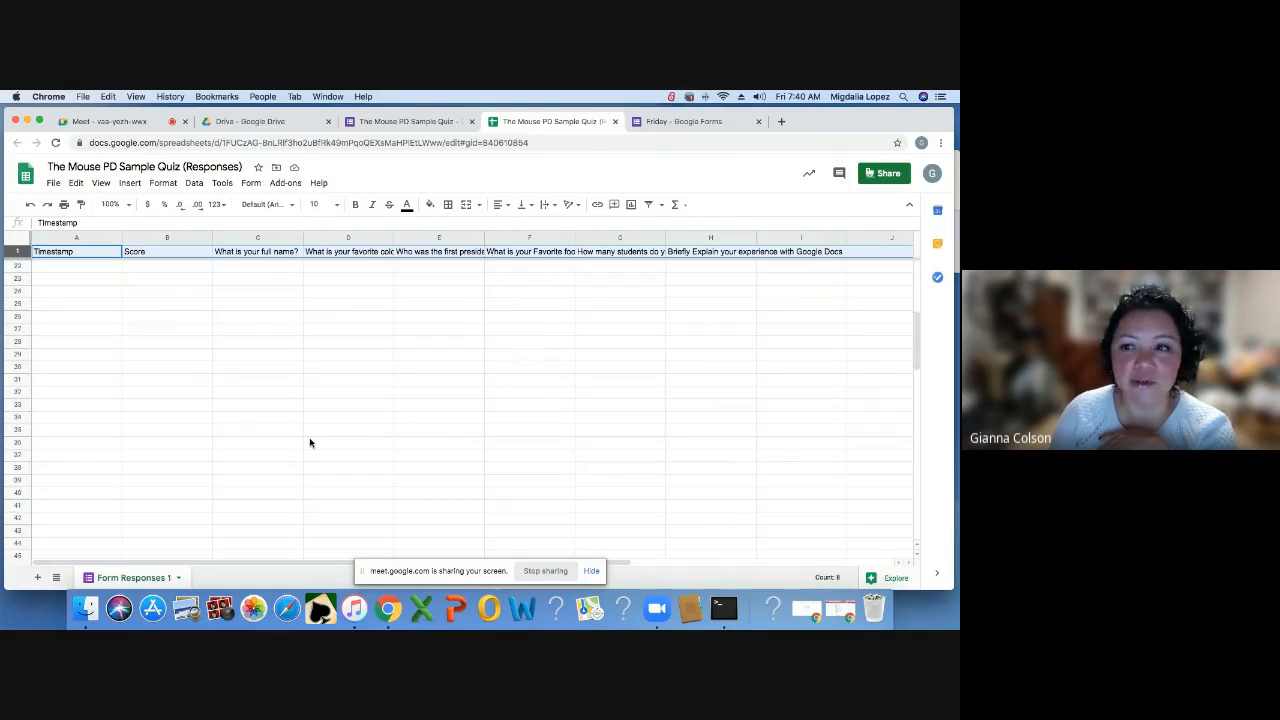
{"action": "scroll", "coordinate": [310, 440], "scroll_direction": "up", "scroll_amount": 5}
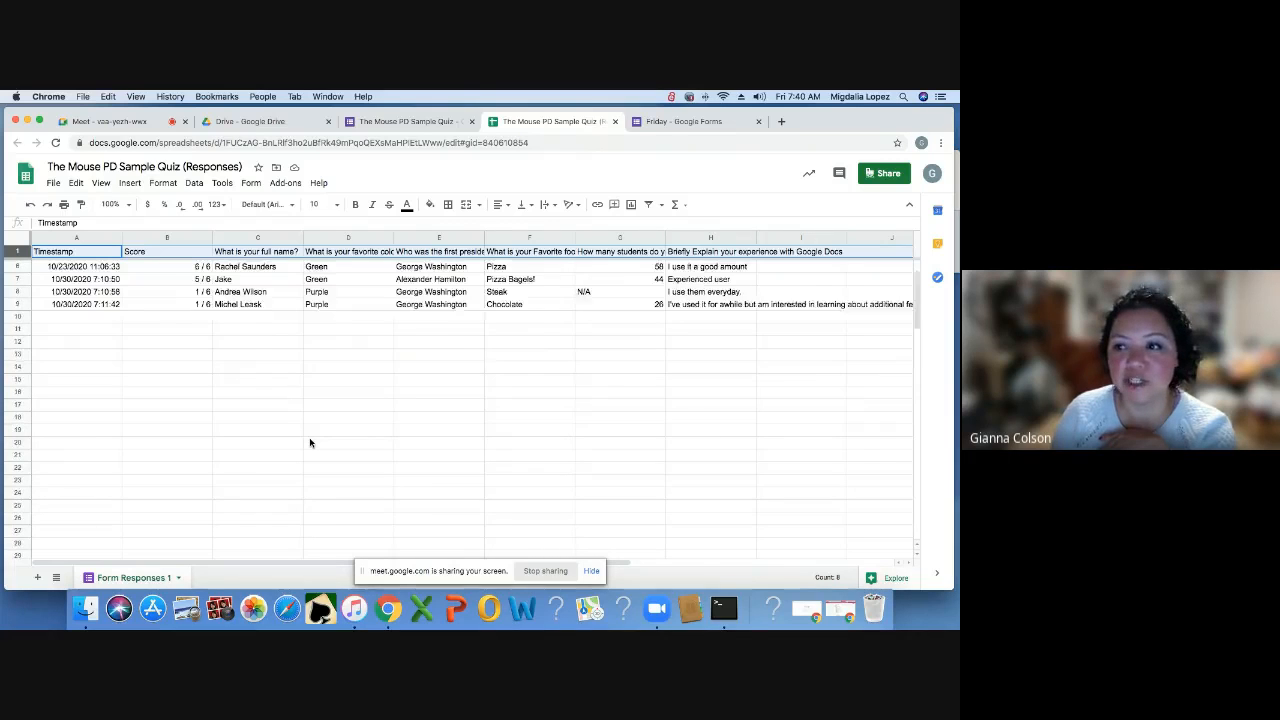
{"action": "scroll", "coordinate": [310, 440], "scroll_direction": "up", "scroll_amount": 2}
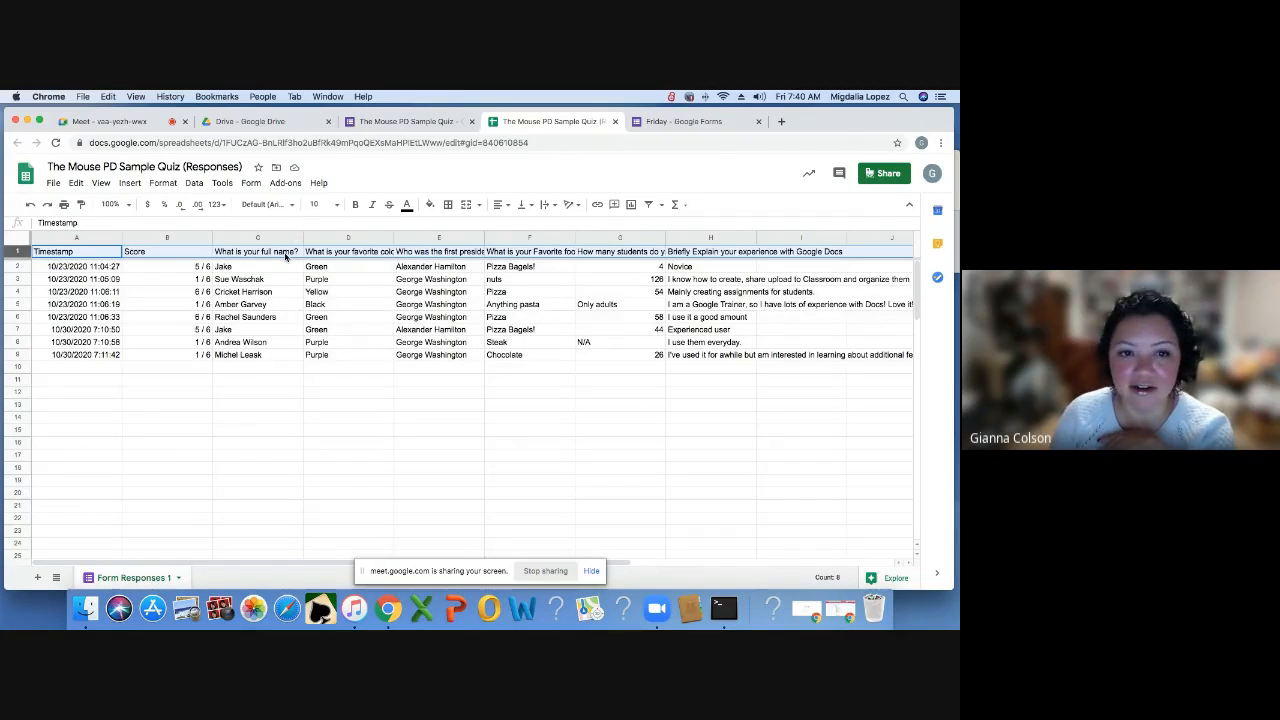
{"action": "scroll", "coordinate": [305, 456], "scroll_direction": "down", "scroll_amount": 15}
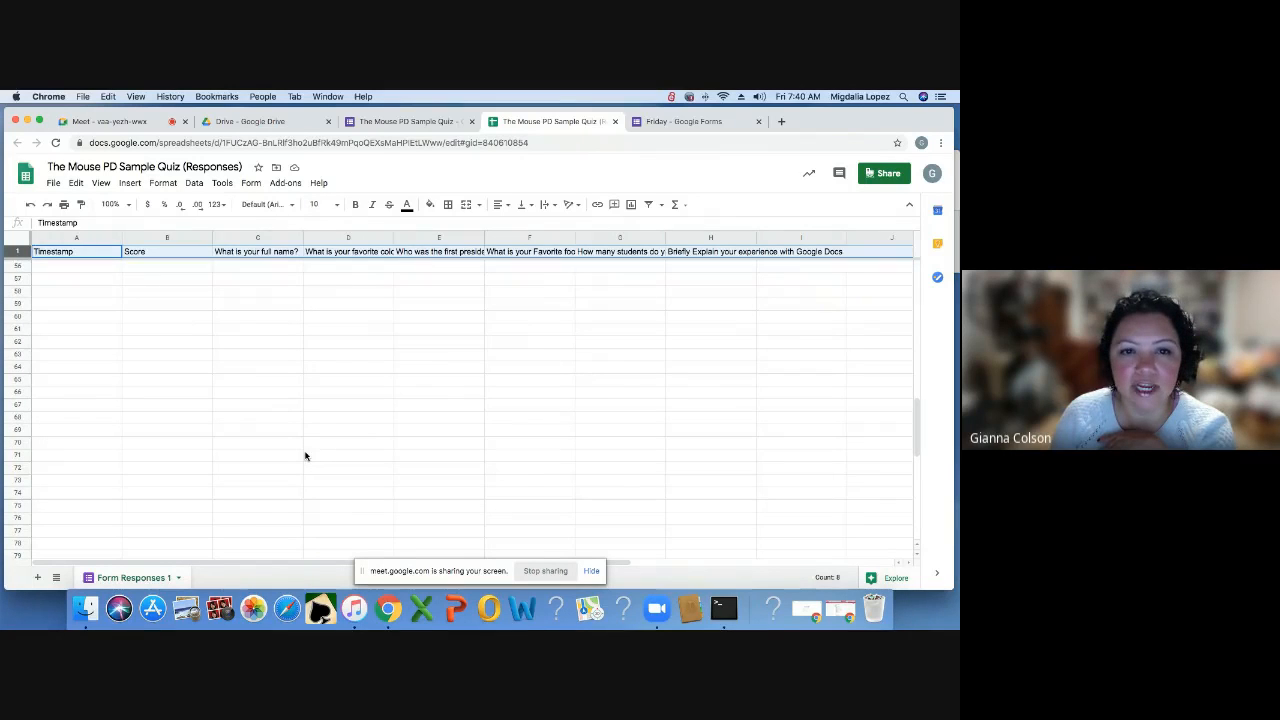
{"action": "left_click", "coordinate": [305, 456]}
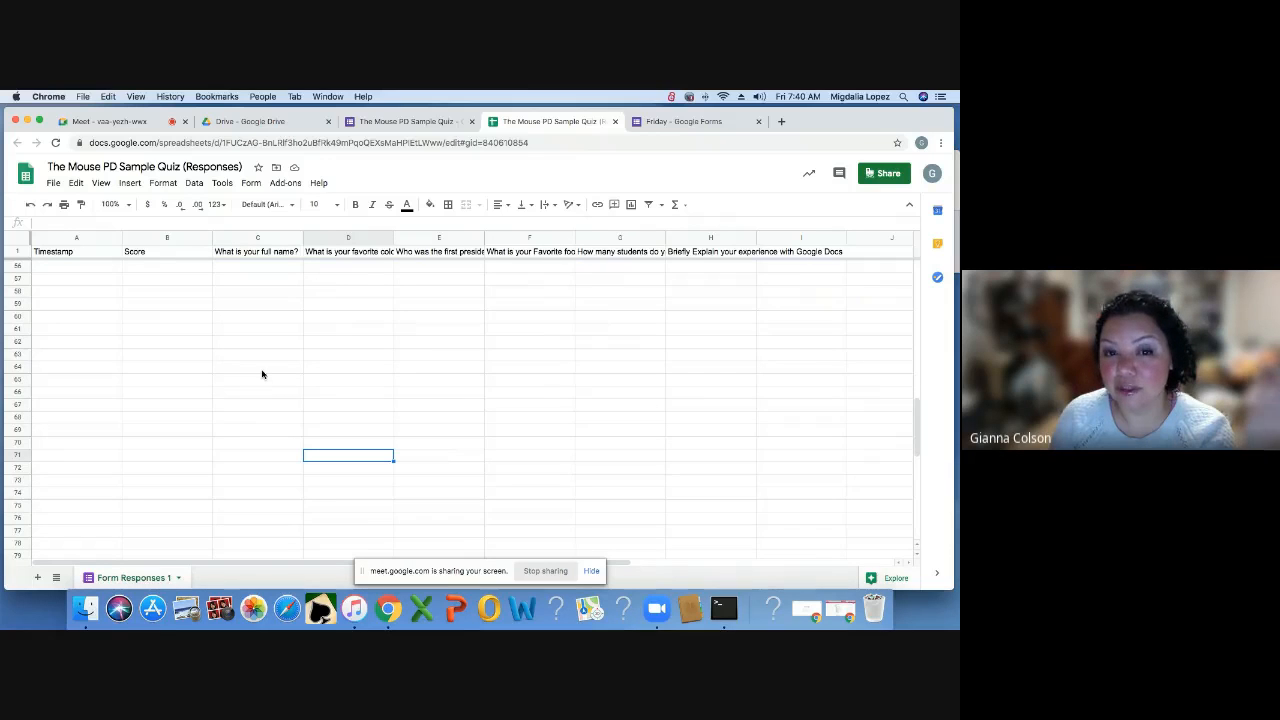
{"action": "scroll", "coordinate": [262, 374], "scroll_direction": "up", "scroll_amount": 8}
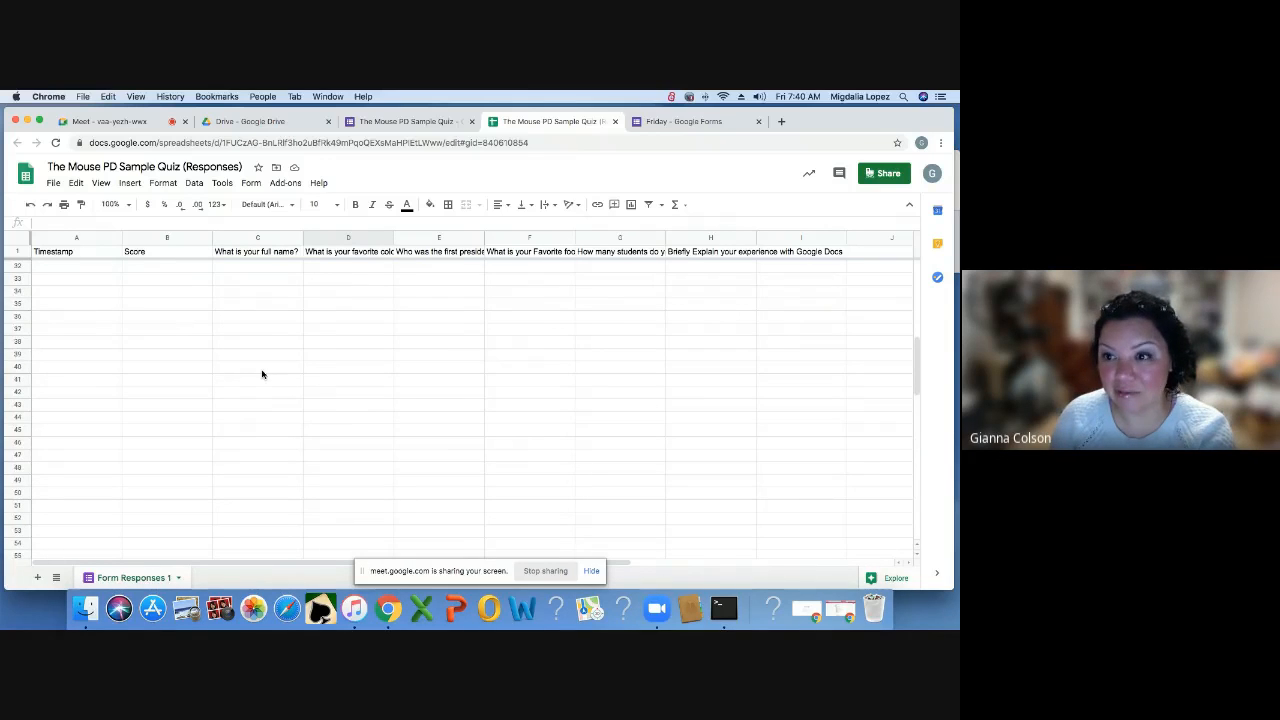
{"action": "scroll", "coordinate": [262, 374], "scroll_direction": "up", "scroll_amount": 10}
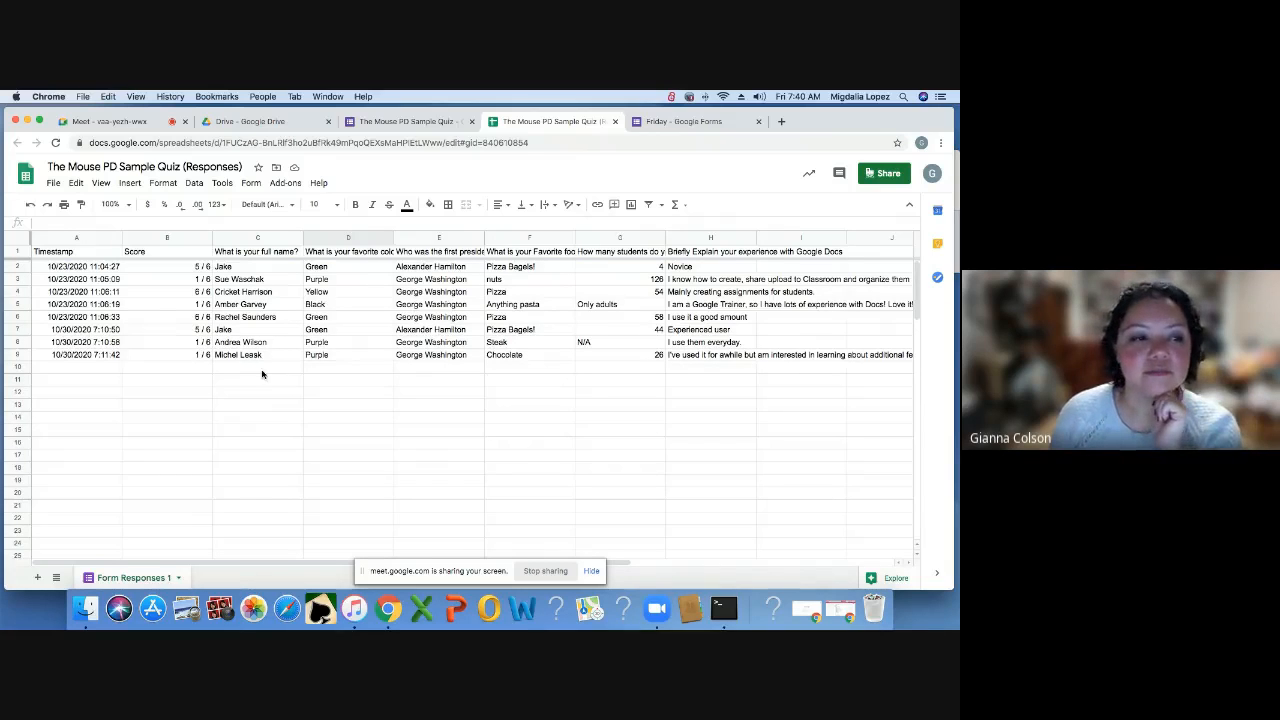
- Fill the header row of the response sheet with light gray and check it against the rows below
{"action": "left_click", "coordinate": [18, 252]}
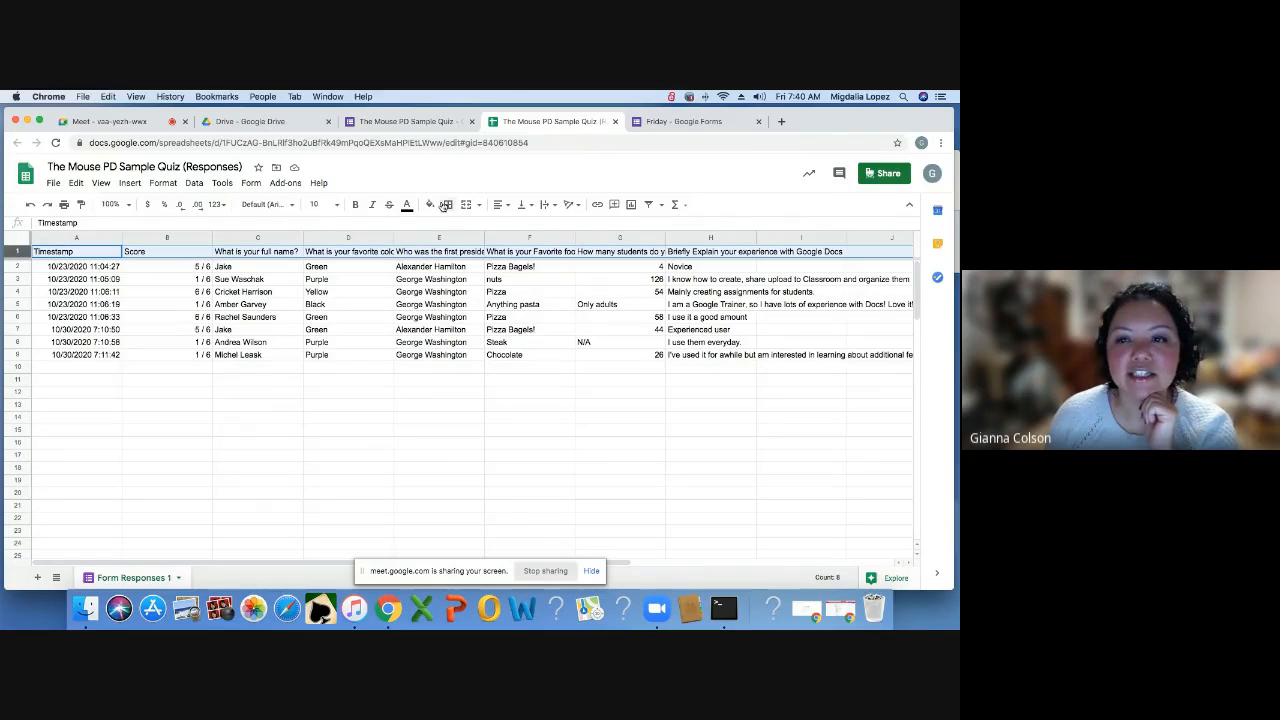
{"action": "left_click", "coordinate": [429, 205]}
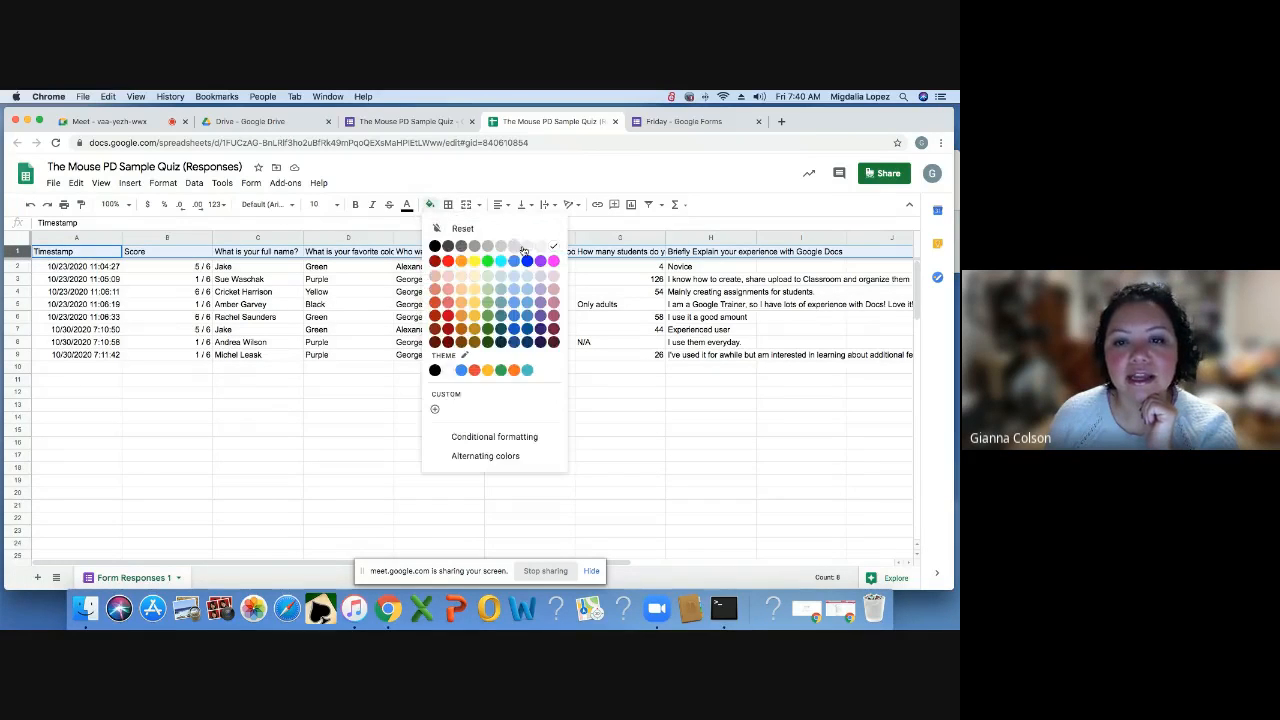
{"action": "left_click", "coordinate": [514, 249]}
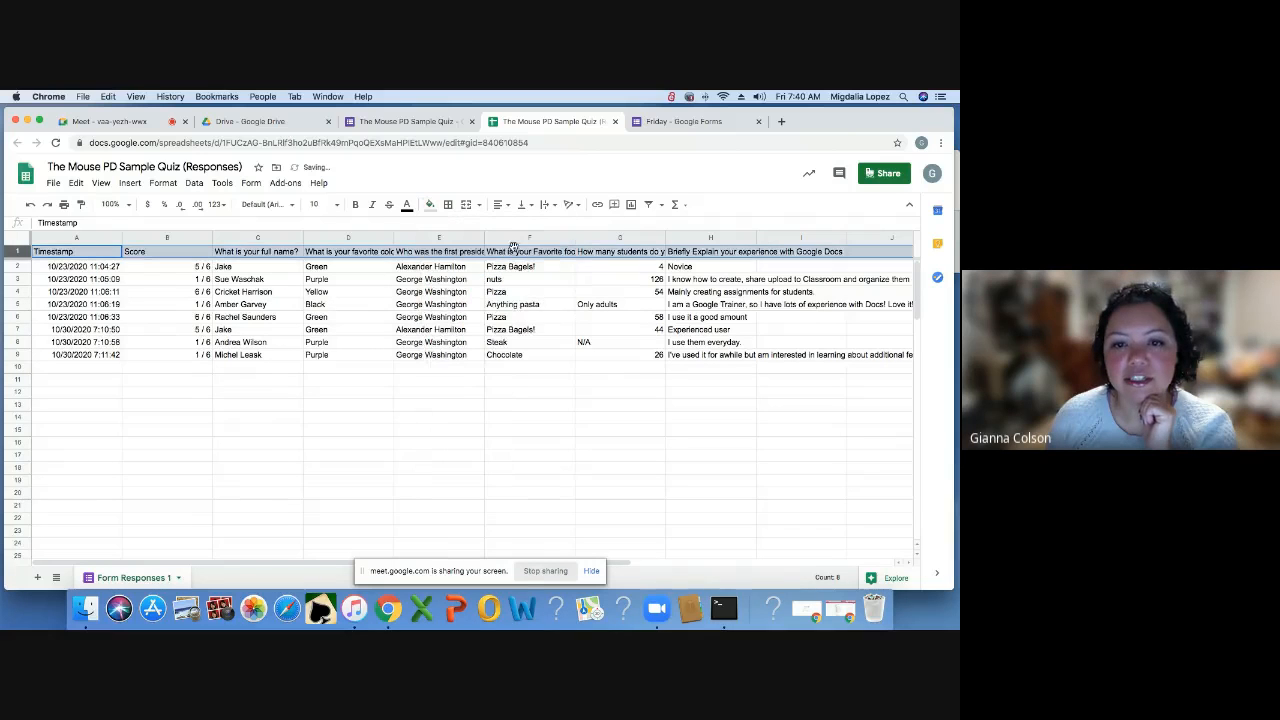
{"action": "left_click", "coordinate": [322, 448]}
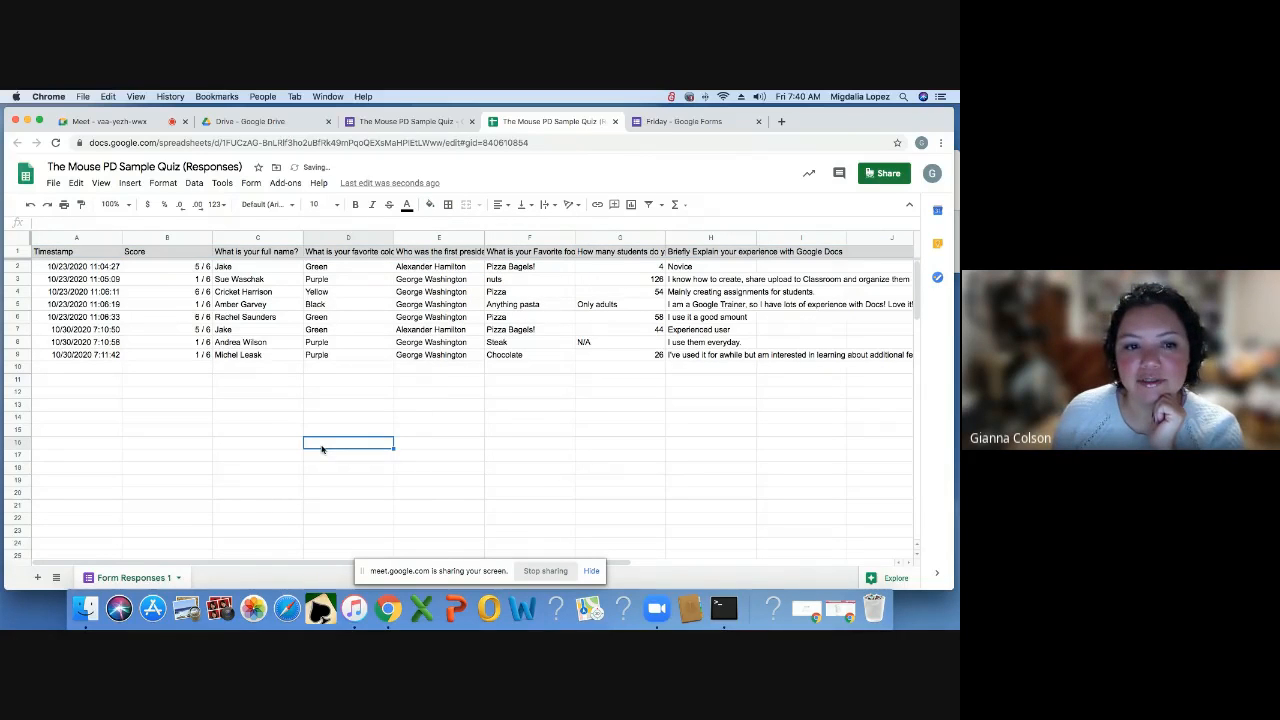
{"action": "scroll", "coordinate": [320, 449], "scroll_direction": "down", "scroll_amount": 3}
{"action": "scroll", "coordinate": [320, 449], "scroll_direction": "up", "scroll_amount": 3}
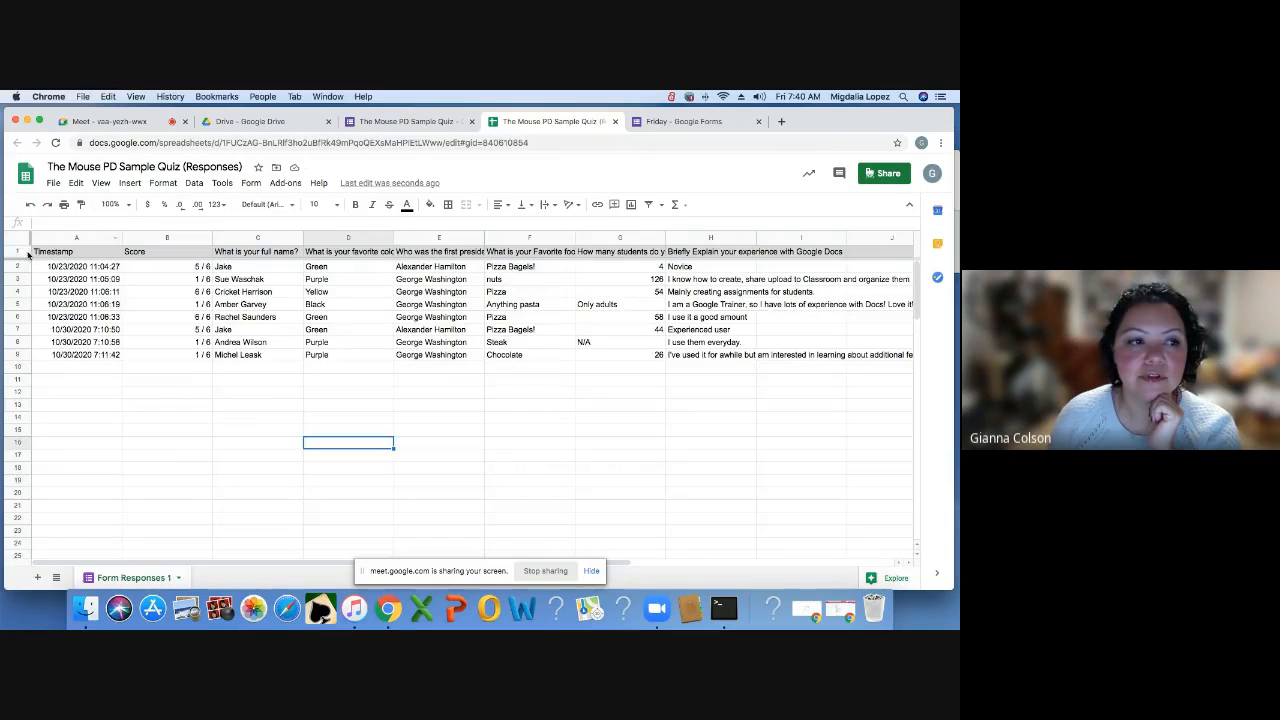
- Make the text of the response sheet's header row bold
{"action": "left_click", "coordinate": [25, 252]}
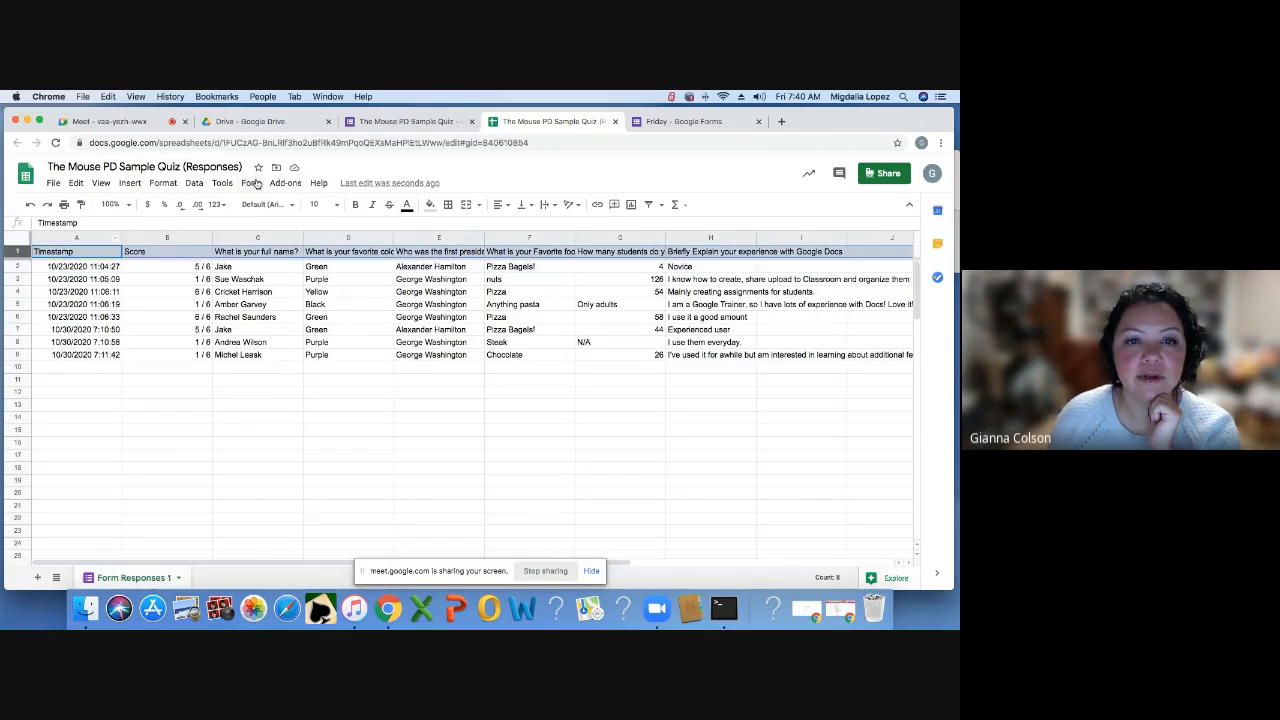
{"action": "left_click", "coordinate": [354, 205]}
{"action": "left_click", "coordinate": [443, 412]}
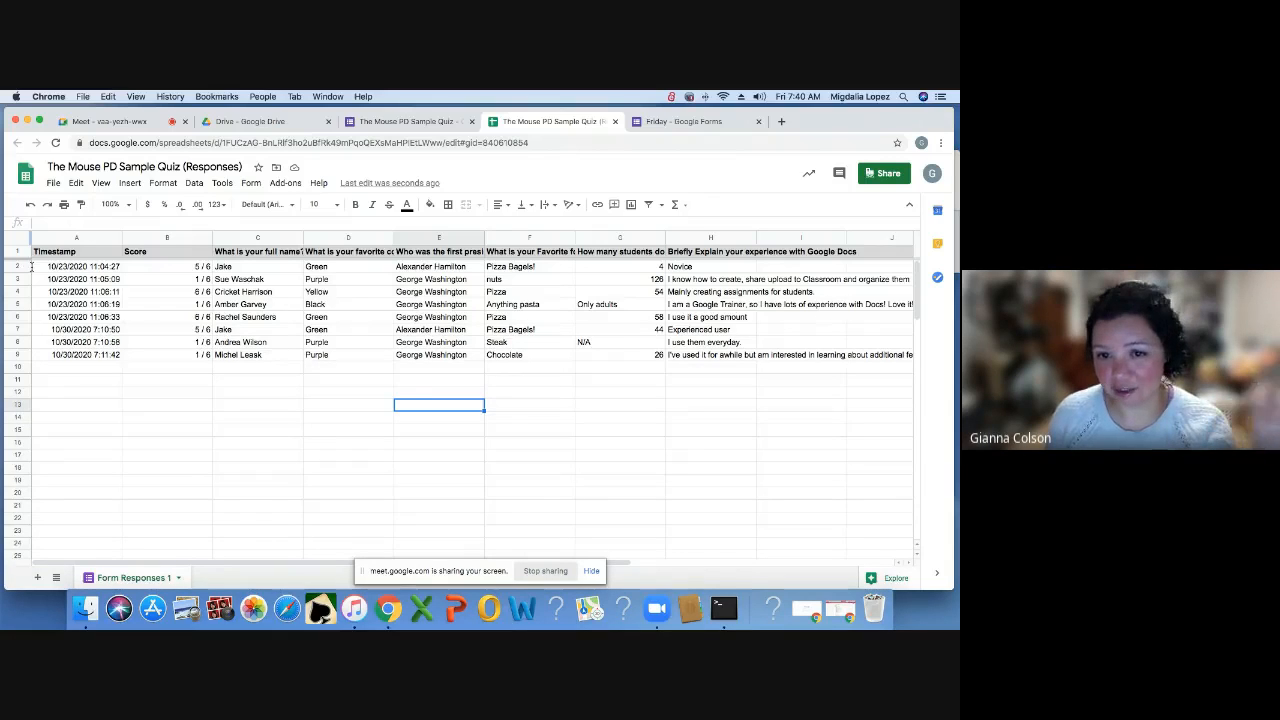
- Create a filter on the header row of the response sheet
{"action": "left_click", "coordinate": [23, 252]}
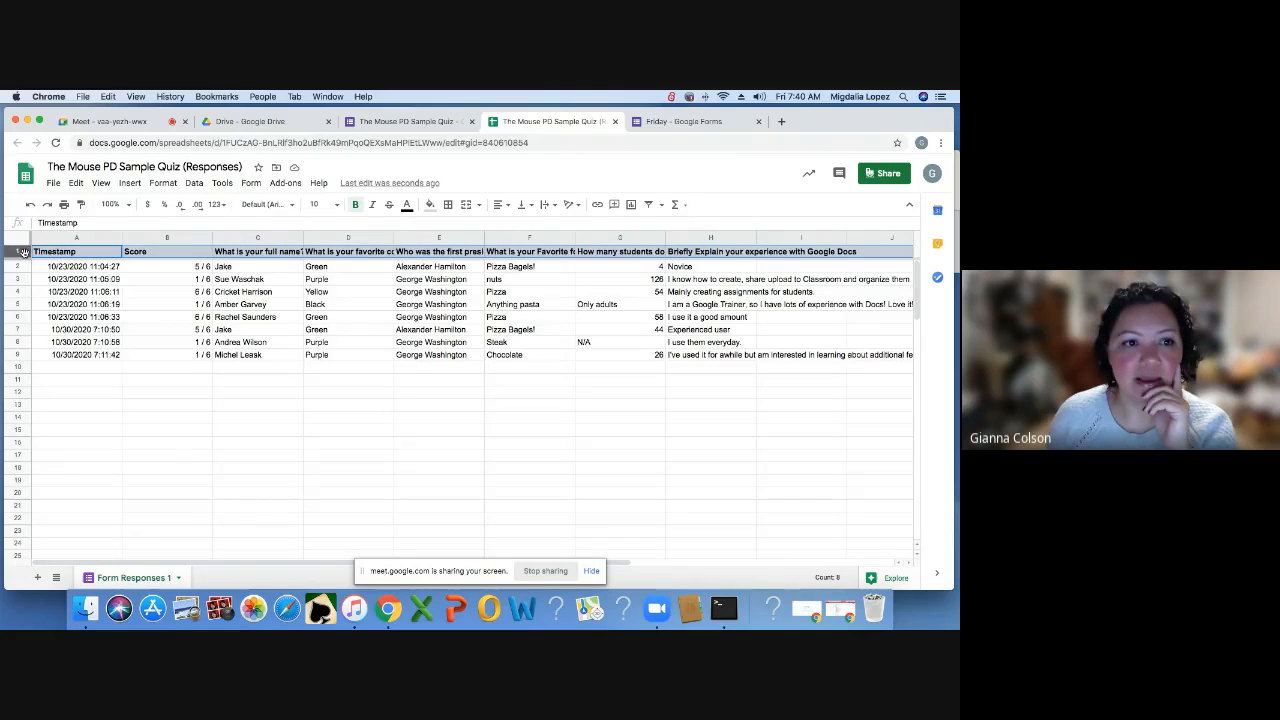
{"action": "left_click", "coordinate": [194, 183]}
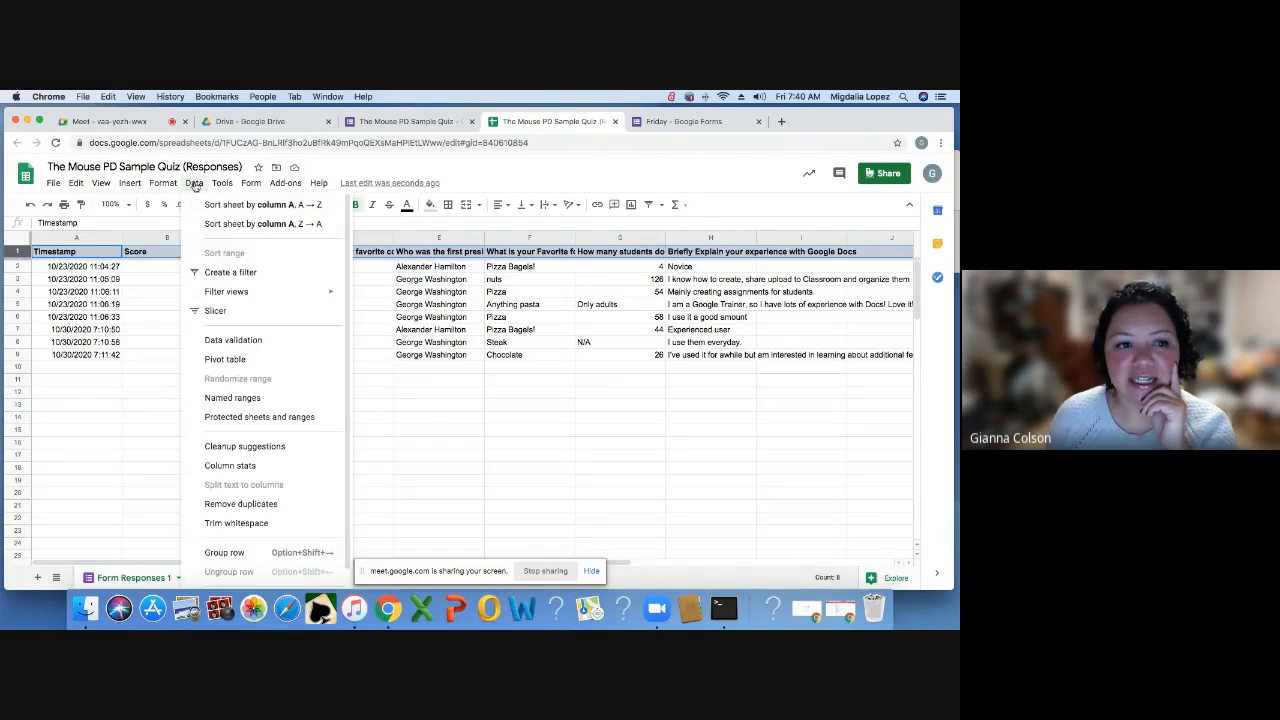
{"action": "left_click", "coordinate": [248, 273]}
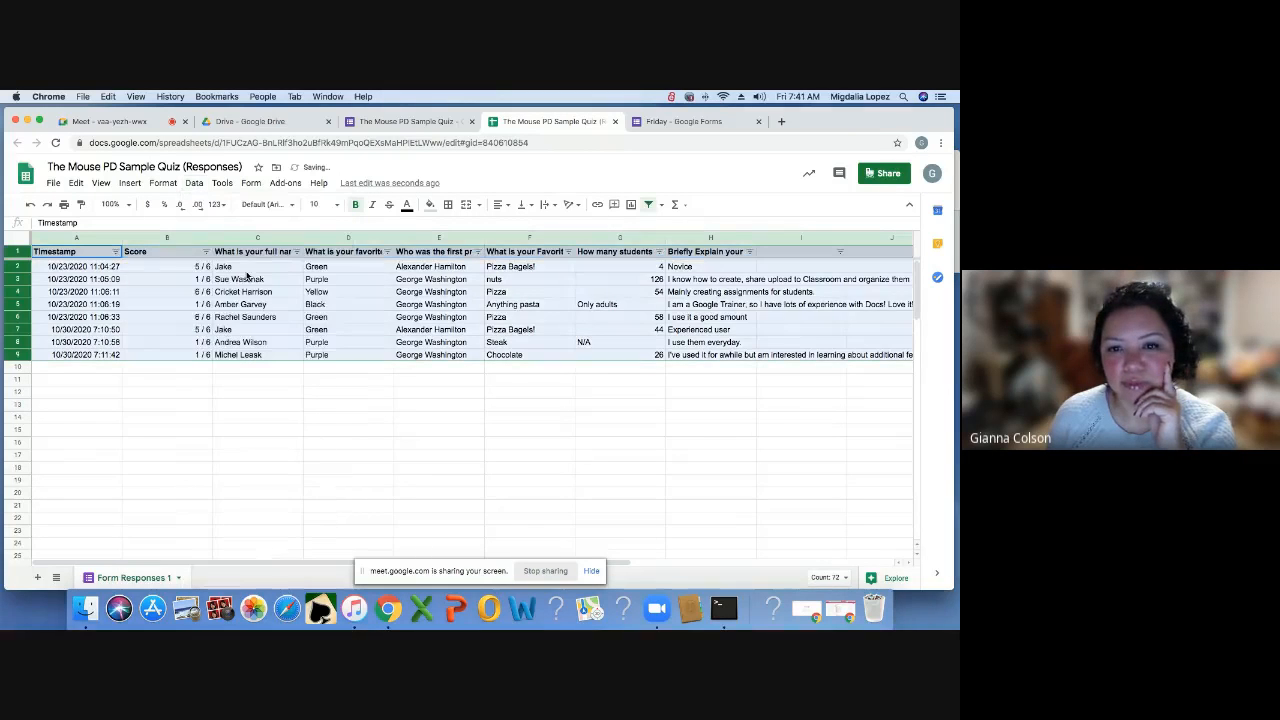
{"action": "left_click", "coordinate": [440, 392]}
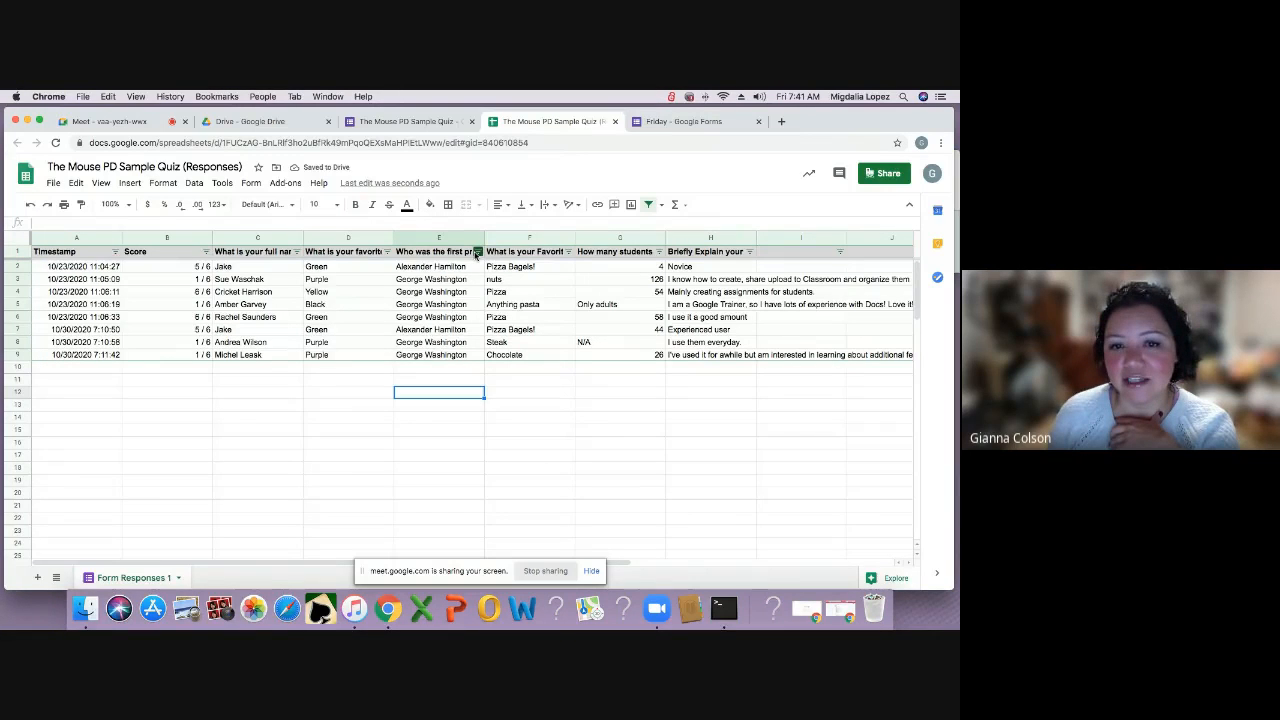
- Sort the responses A → Z by the "How many students do you teach?" column using its filter
{"action": "left_click", "coordinate": [477, 252]}
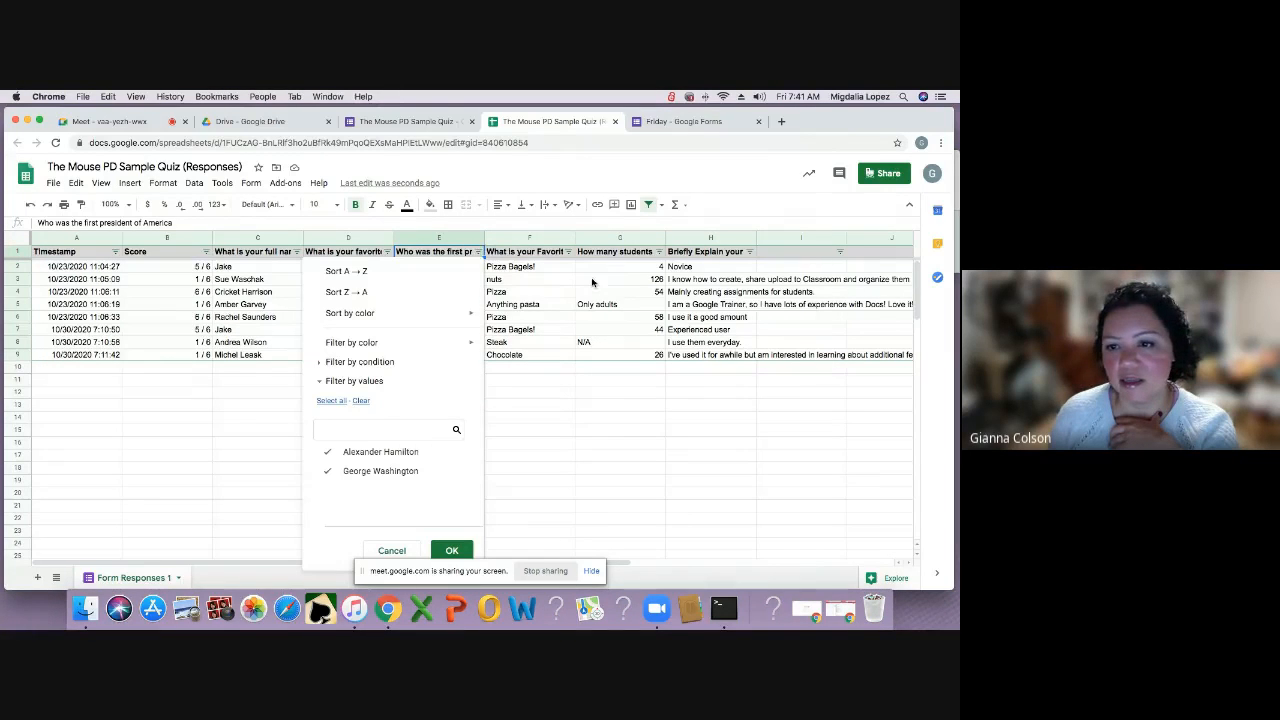
{"action": "left_click", "coordinate": [659, 252]}
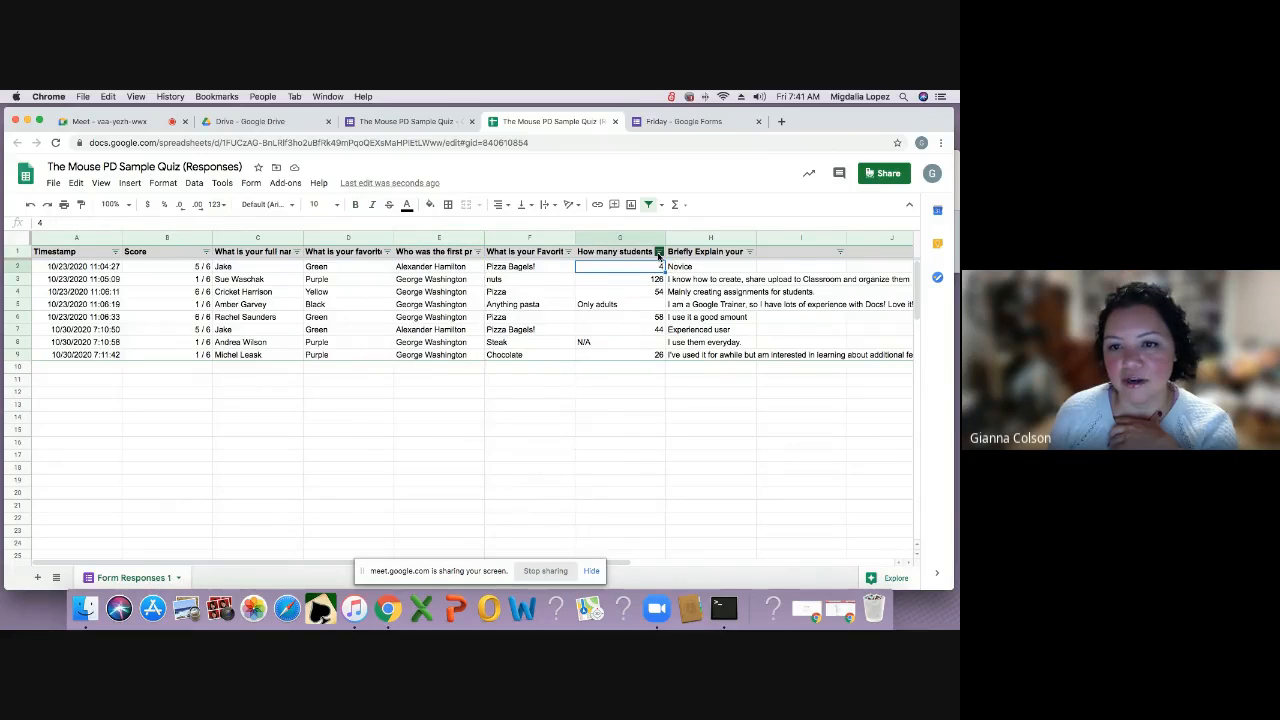
{"action": "left_click", "coordinate": [659, 252]}
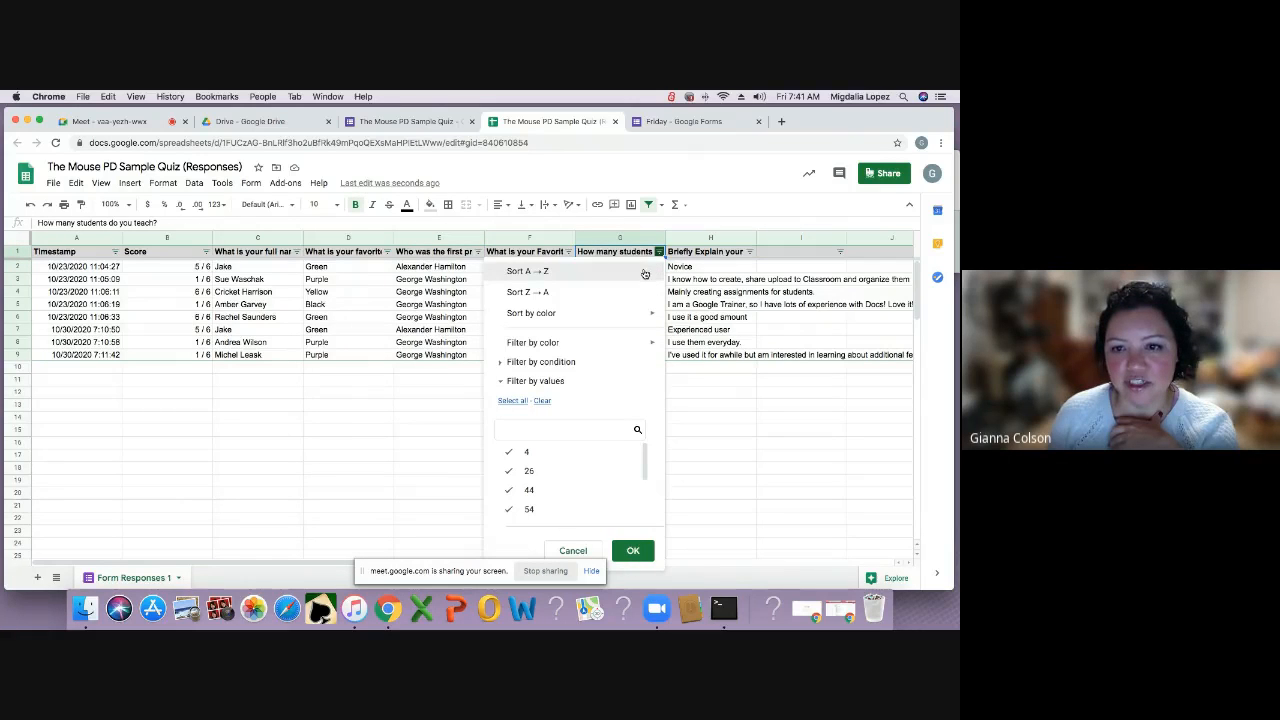
{"action": "left_click", "coordinate": [530, 271]}
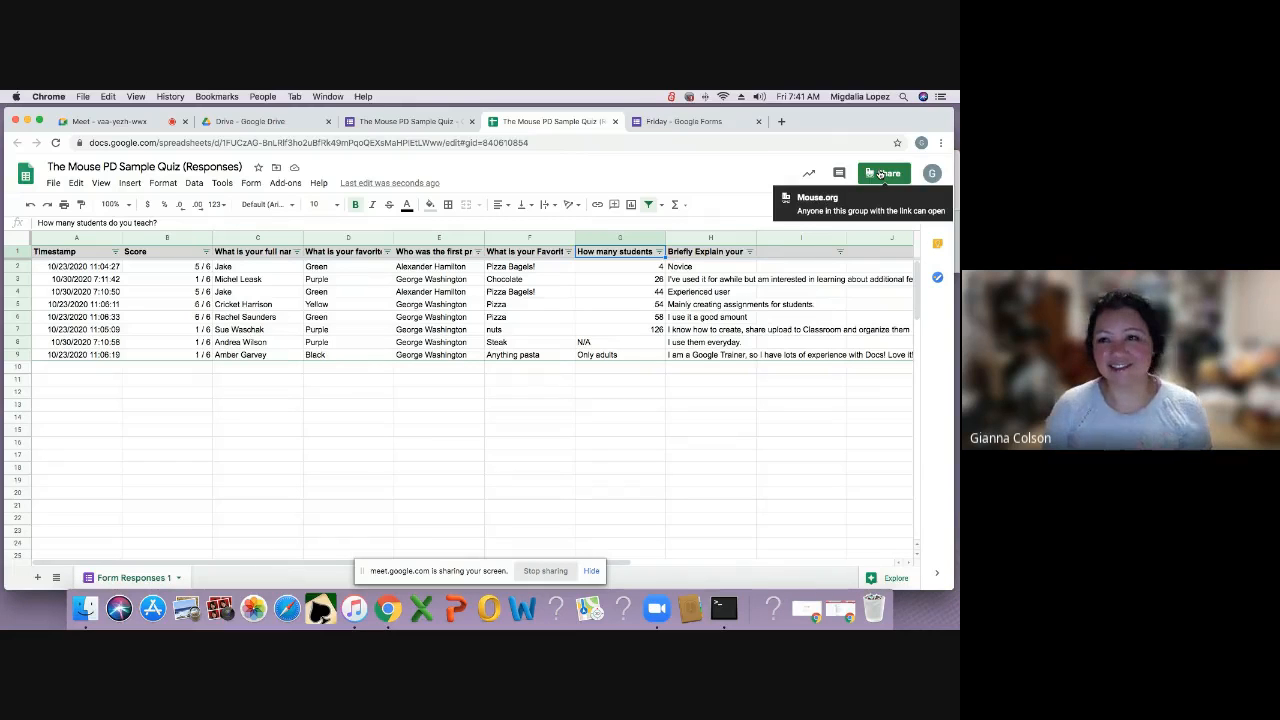
- Open sheets.google.com in a new browser tab, look at Sheets among the Google apps, and close that tab again
{"action": "left_click", "coordinate": [780, 121]}
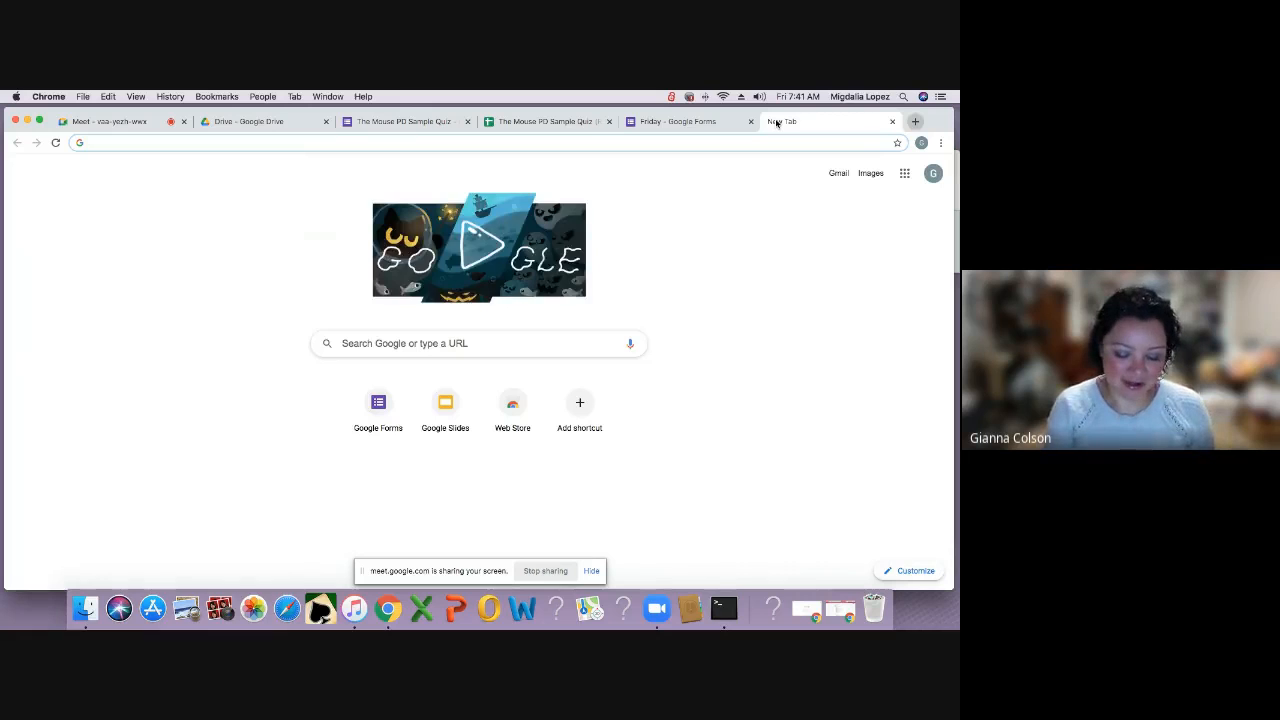
{"action": "type", "text": "sheet"}
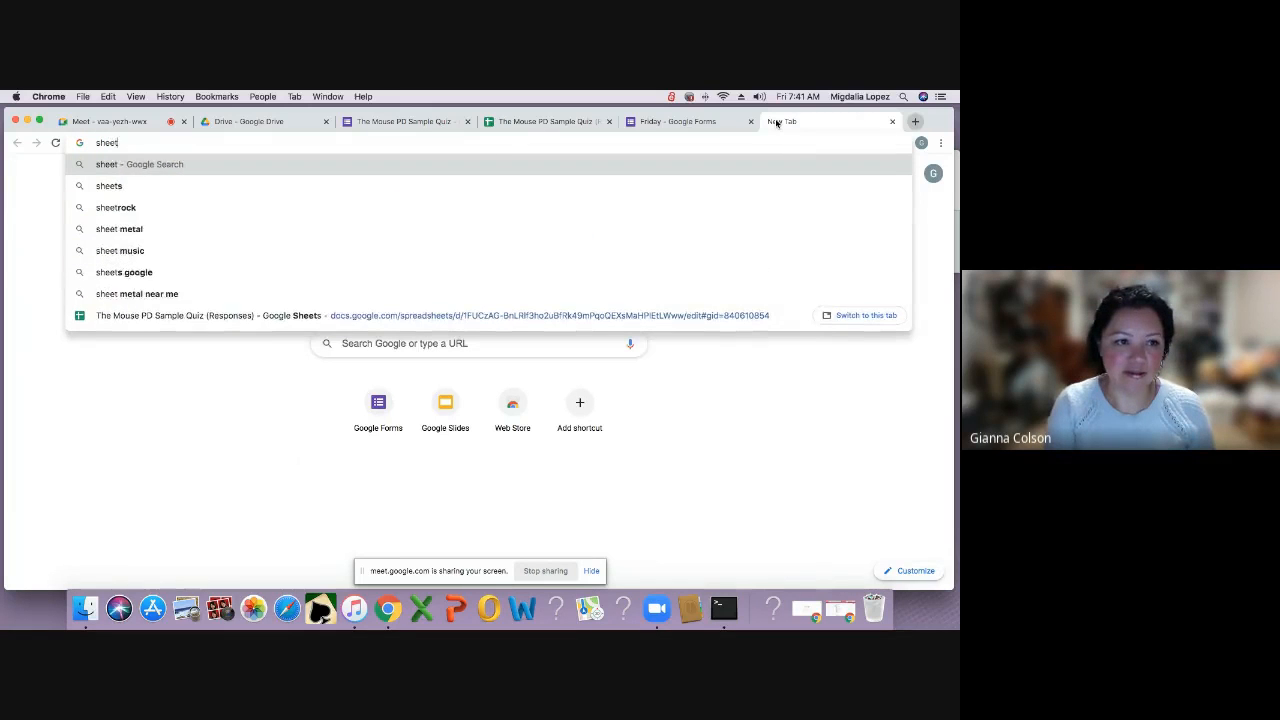
{"action": "type", "text": "s.googl"}
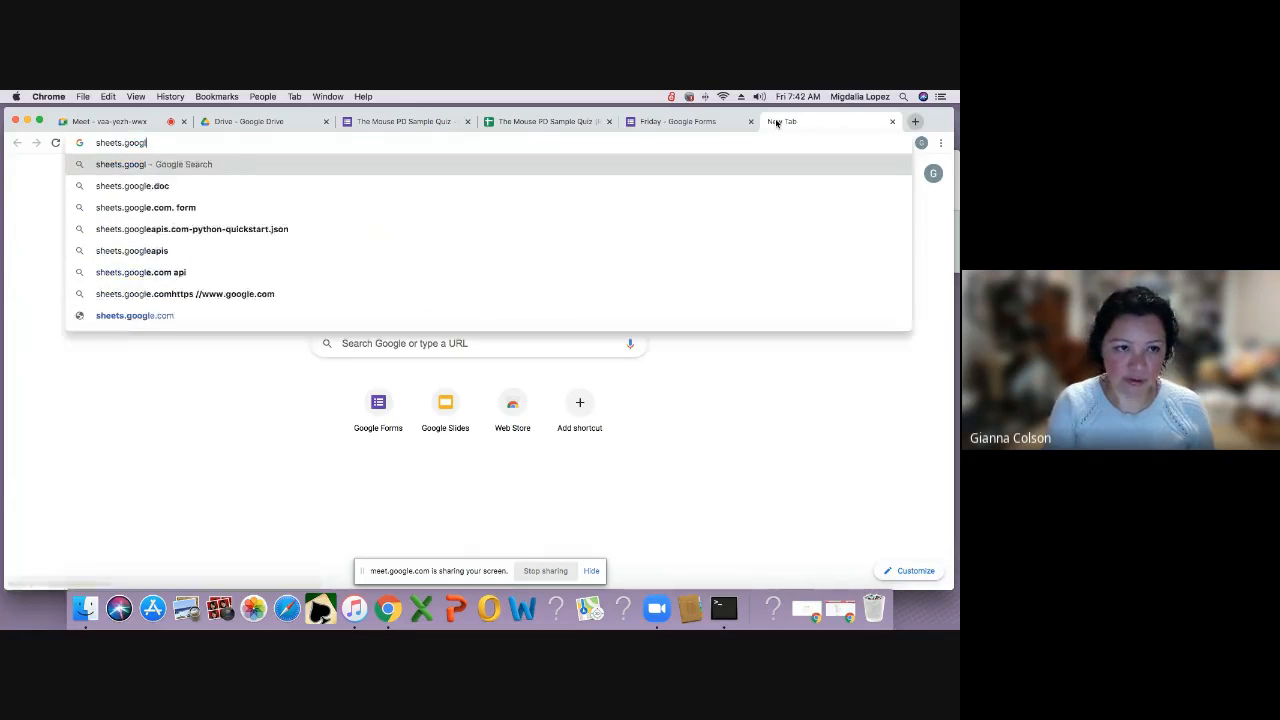
{"action": "type", "text": "e.com"}
{"action": "key", "text": "Return"}
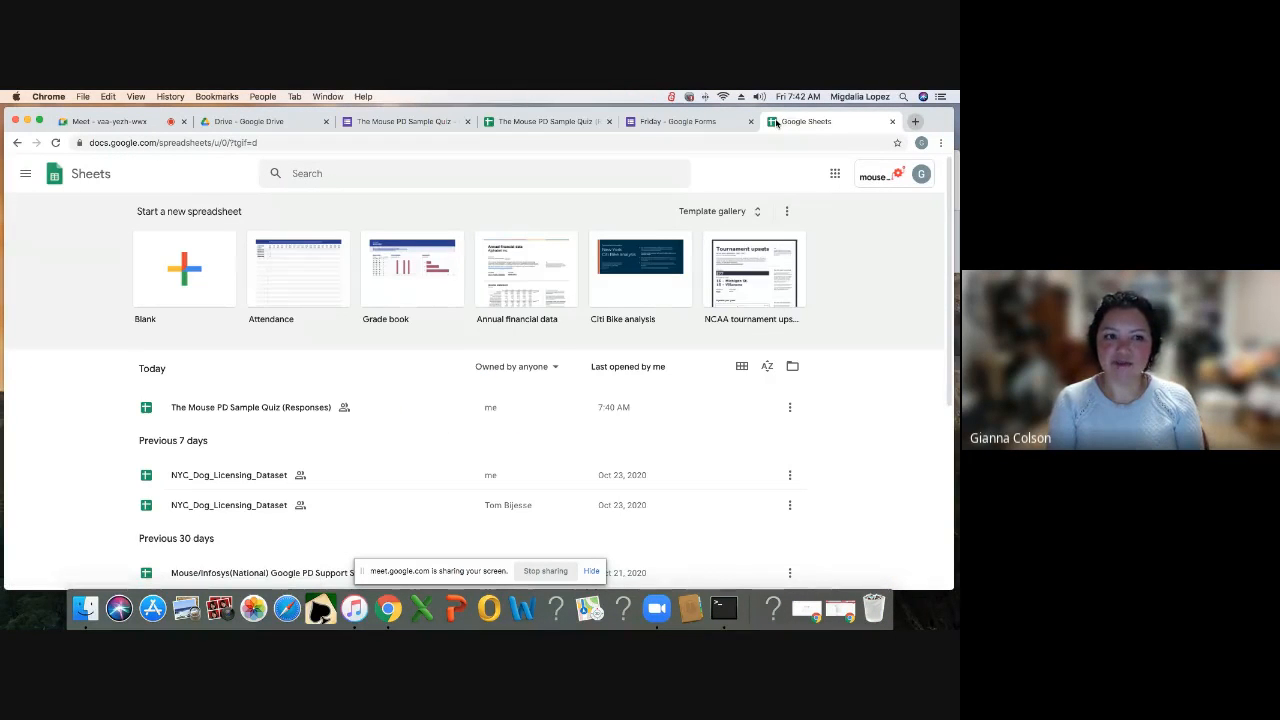
{"action": "left_click", "coordinate": [835, 176]}
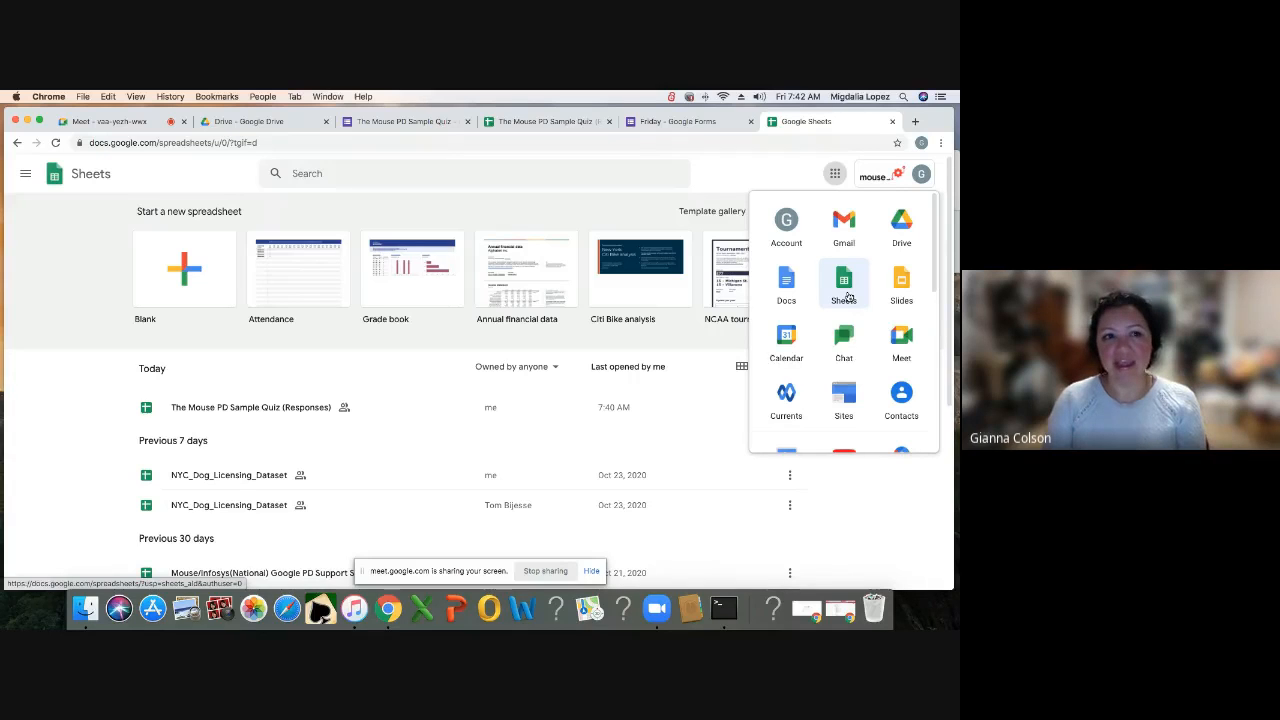
{"action": "left_click", "coordinate": [893, 122]}
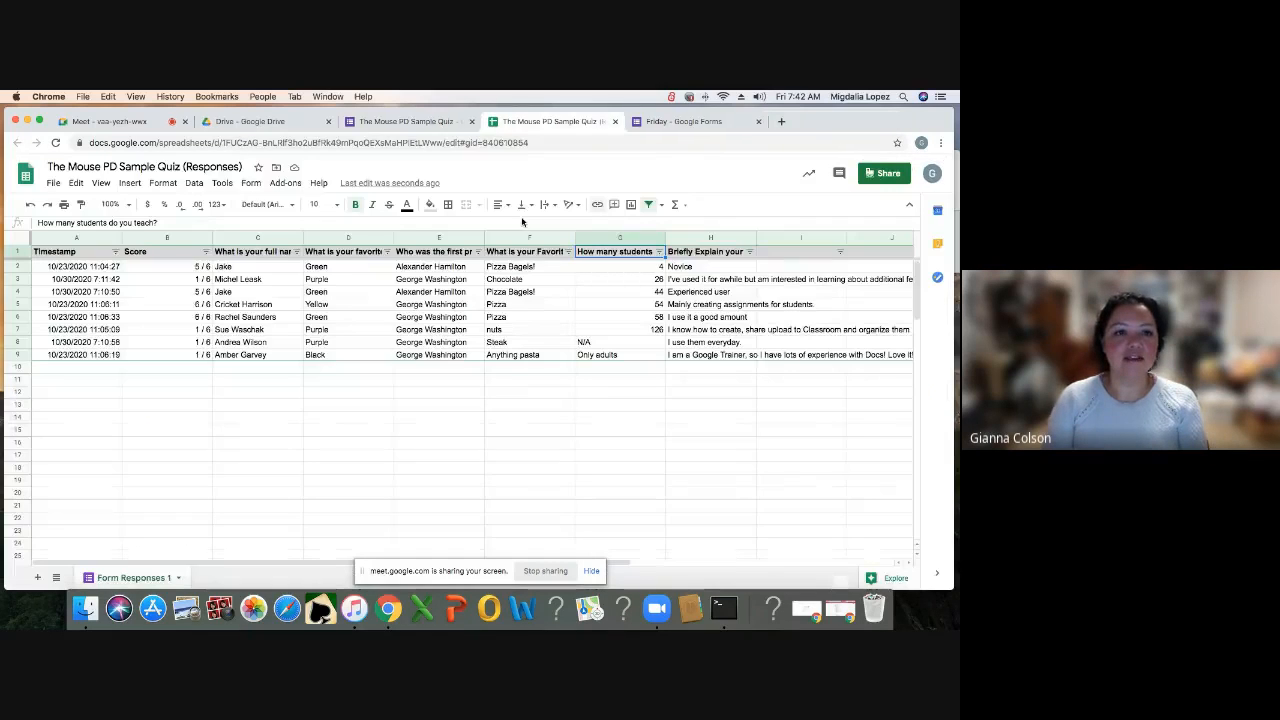
- Look at the Google Sheets option among the new-file choices in Google Drive and return to the response spreadsheet
{"action": "left_click", "coordinate": [272, 124]}
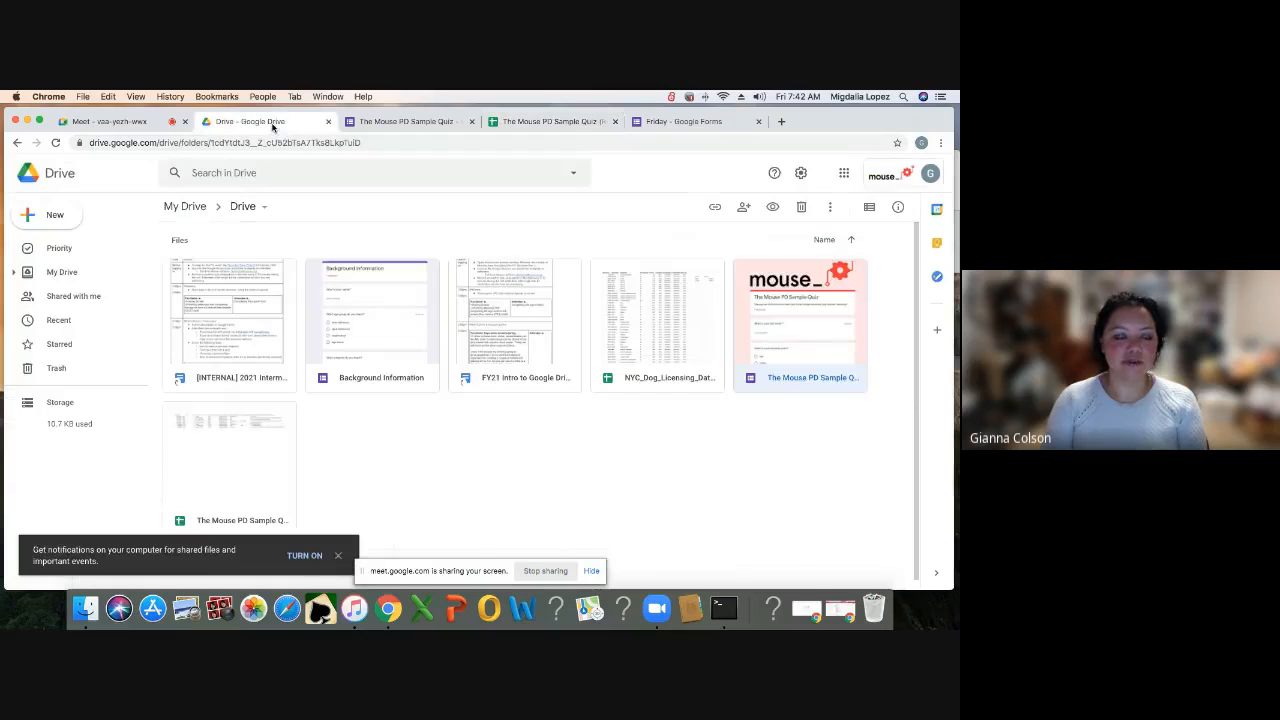
{"action": "left_click", "coordinate": [56, 216]}
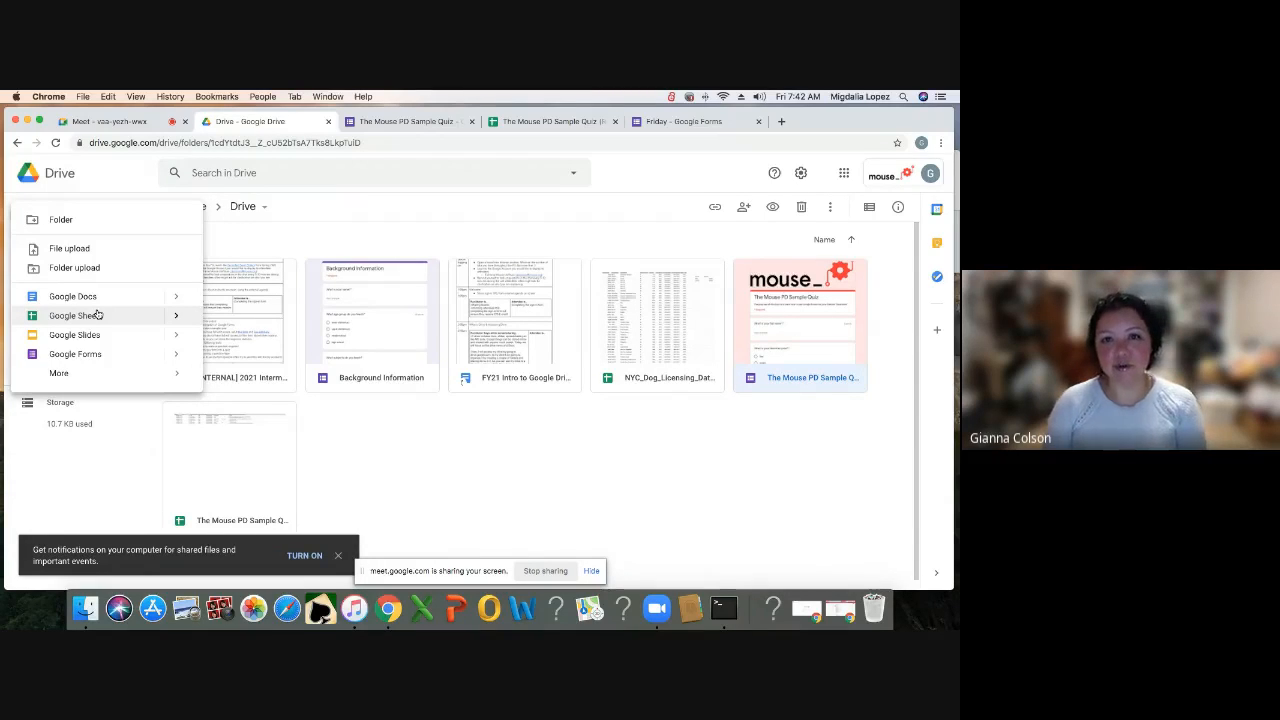
{"action": "left_click", "coordinate": [555, 121]}
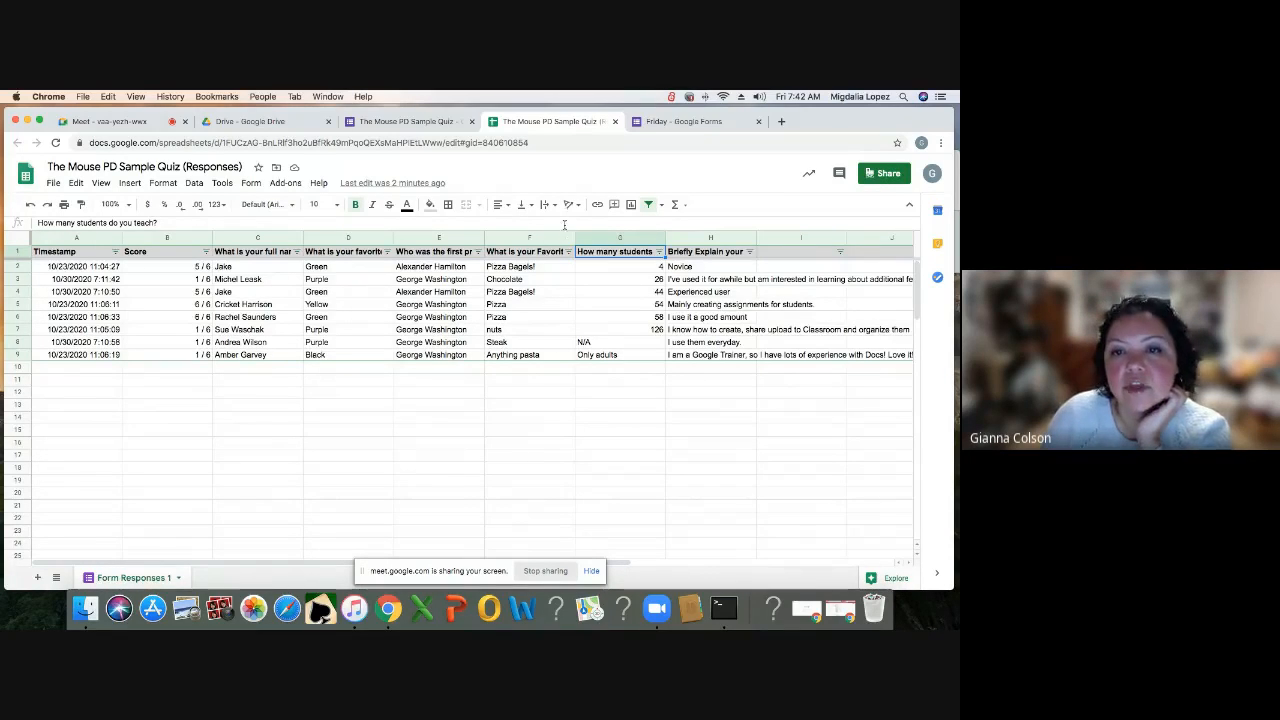
- Narrow the Score column of the response sheet to fit its contents
{"action": "left_click", "coordinate": [536, 240]}
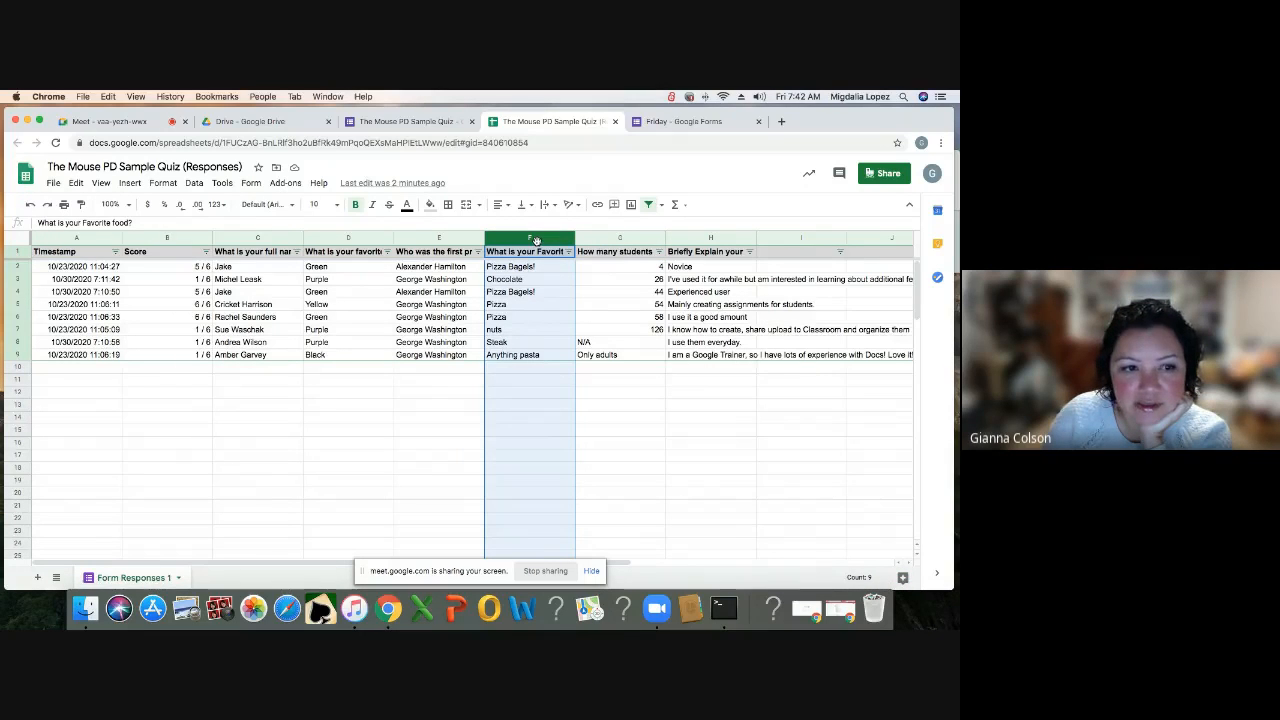
{"action": "left_click", "coordinate": [184, 238]}
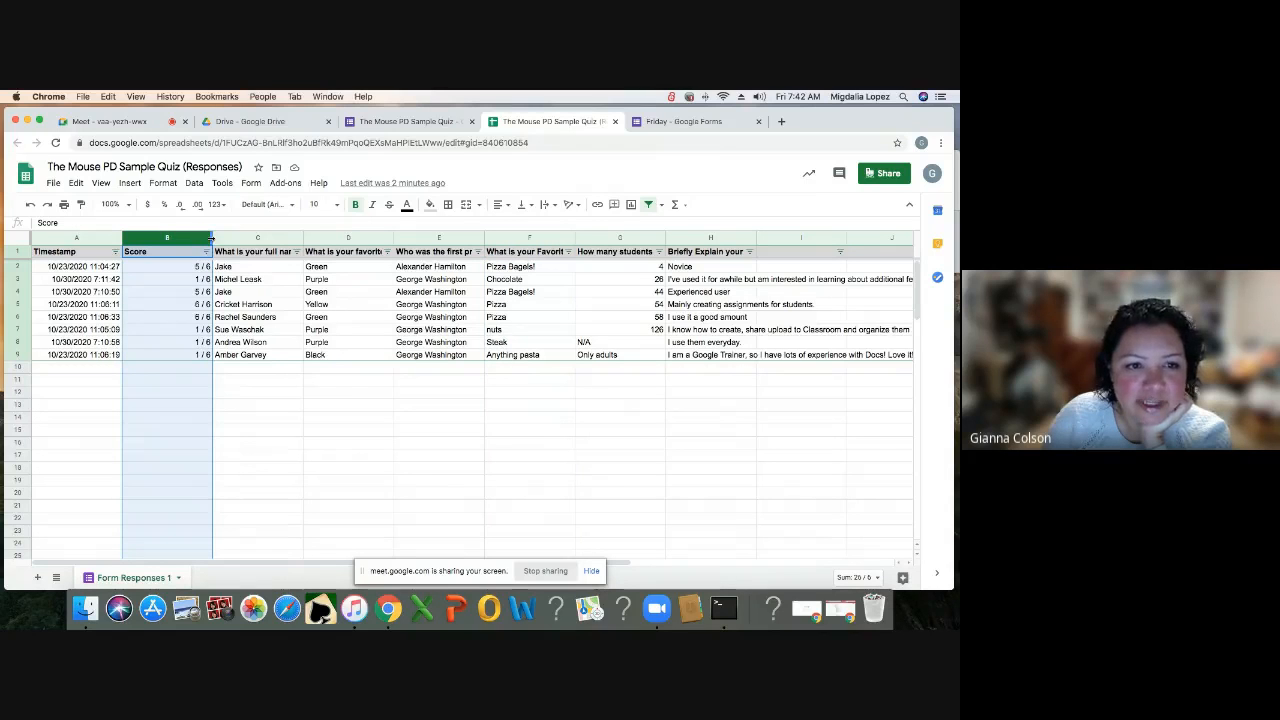
{"action": "left_click_drag", "start_coordinate": [211, 238], "coordinate": [162, 243]}
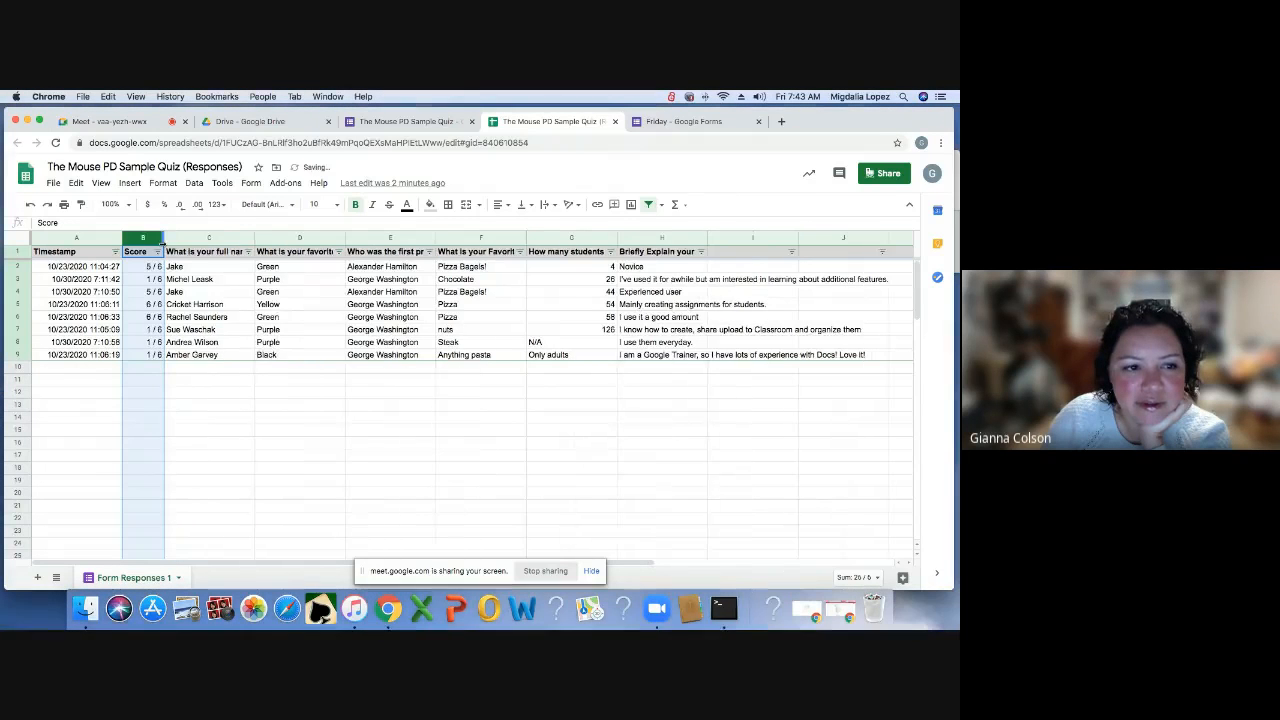
{"action": "left_click", "coordinate": [240, 403]}
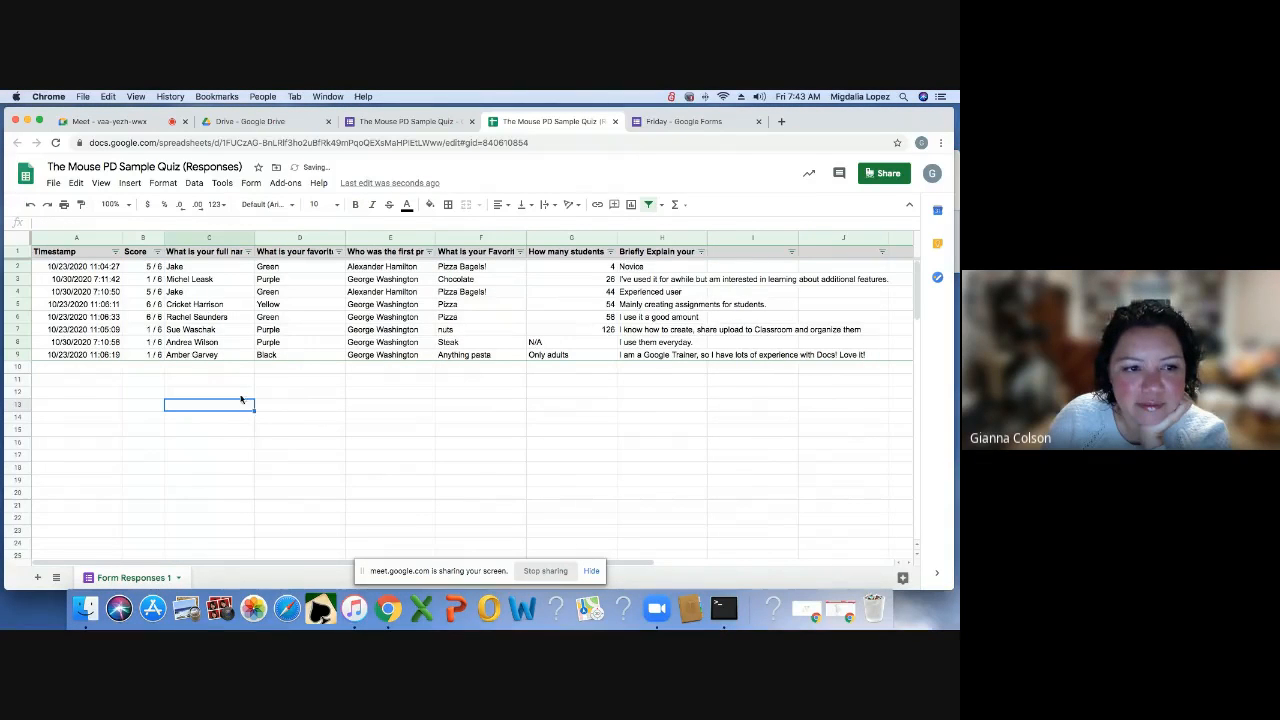
{"action": "left_click", "coordinate": [140, 238]}
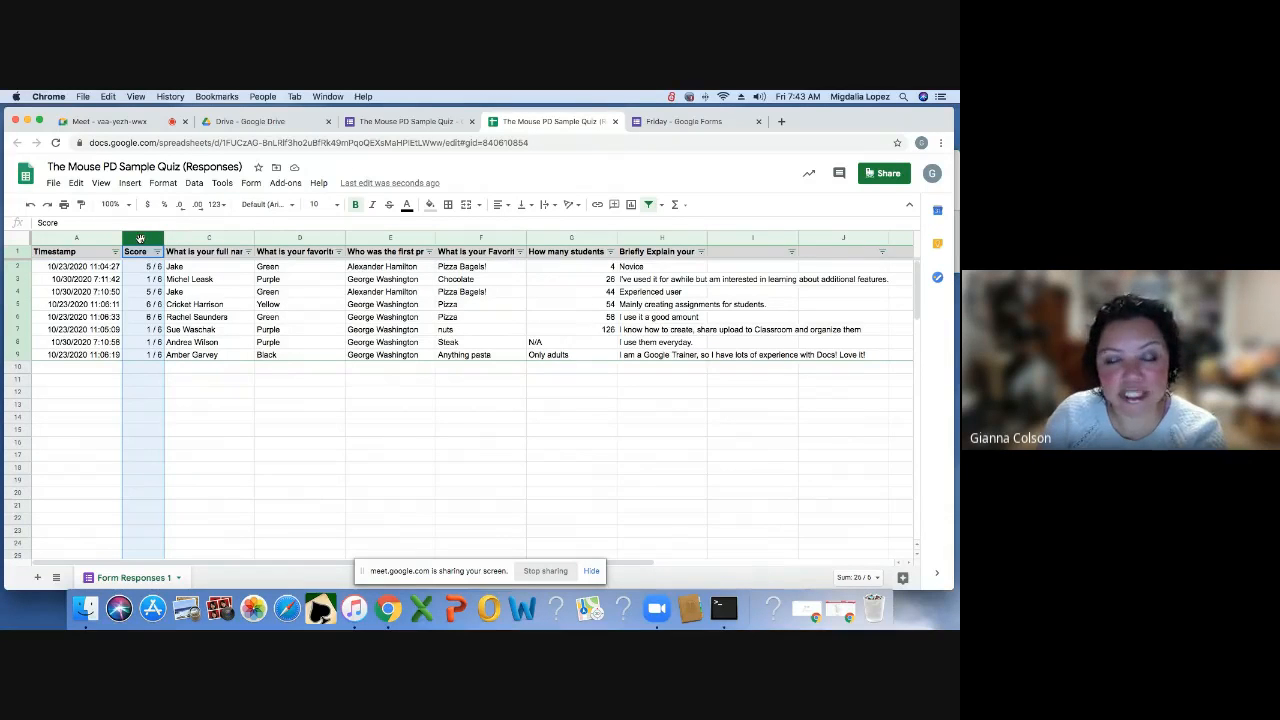
{"action": "left_click_drag", "start_coordinate": [164, 238], "coordinate": [159, 238]}
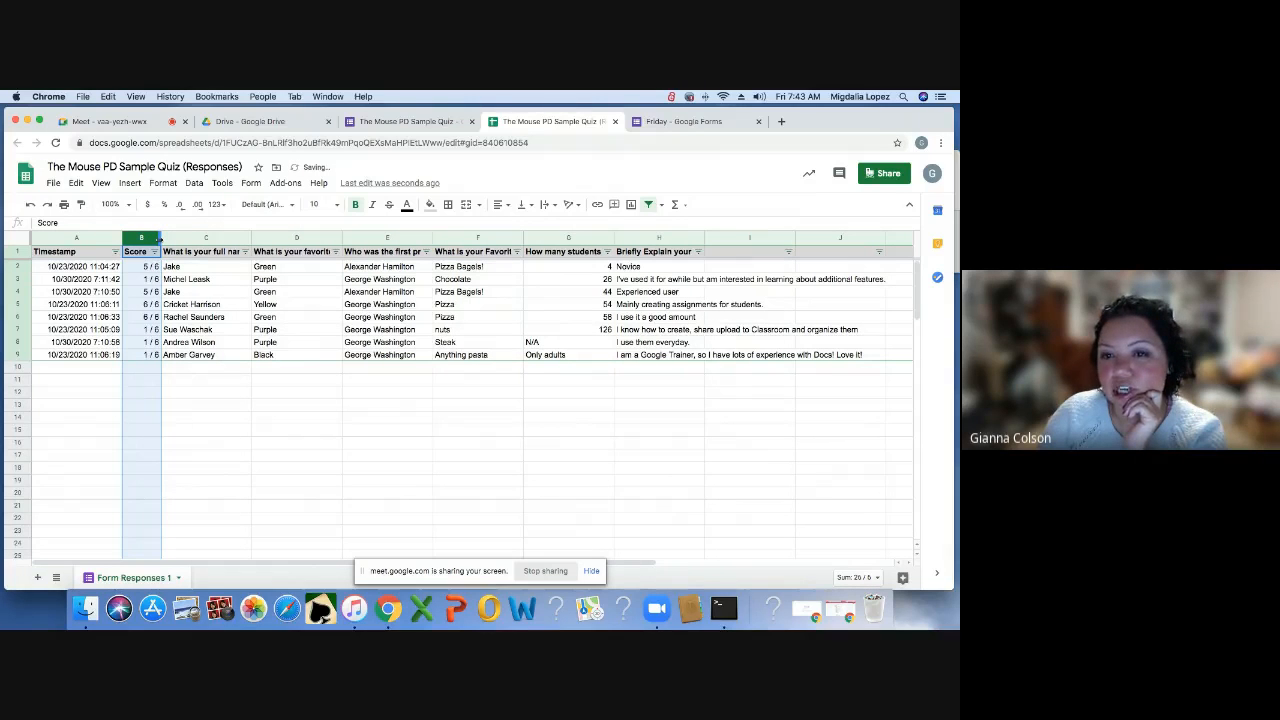
- Center the contents of the "How many students do you teach?" column
{"action": "left_click", "coordinate": [579, 238]}
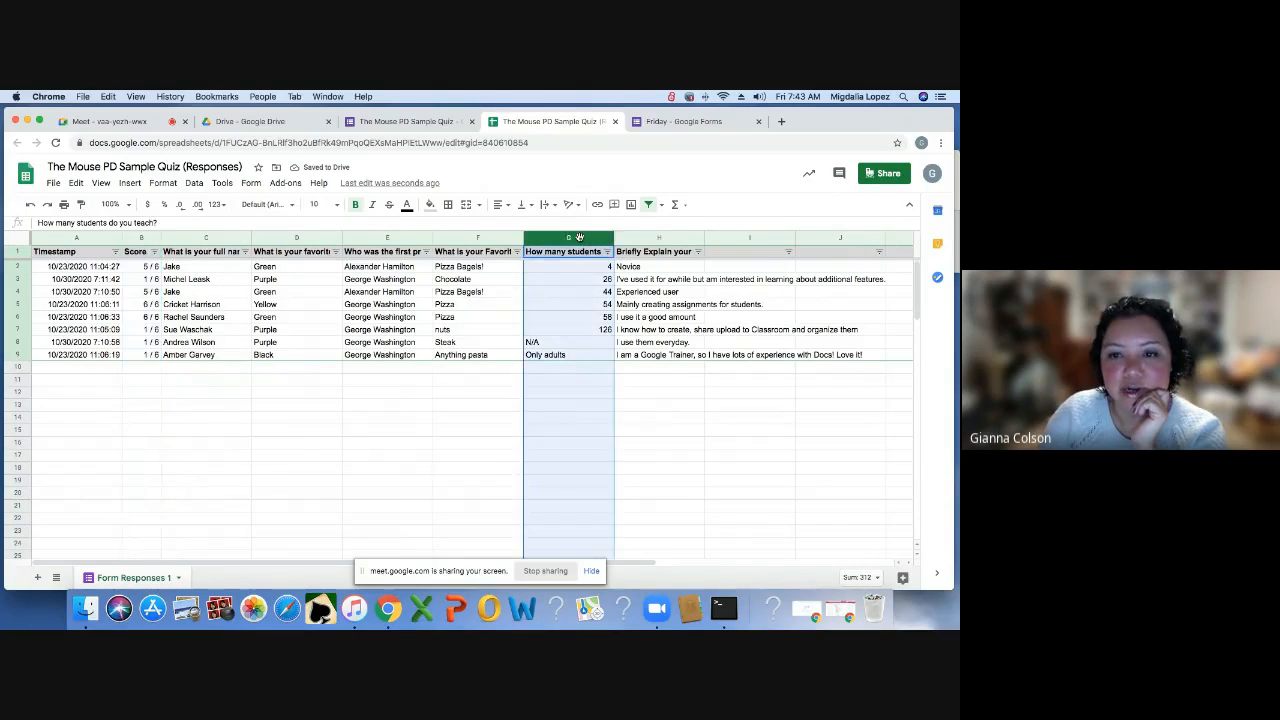
{"action": "left_click", "coordinate": [500, 204]}
{"action": "left_click", "coordinate": [514, 227]}
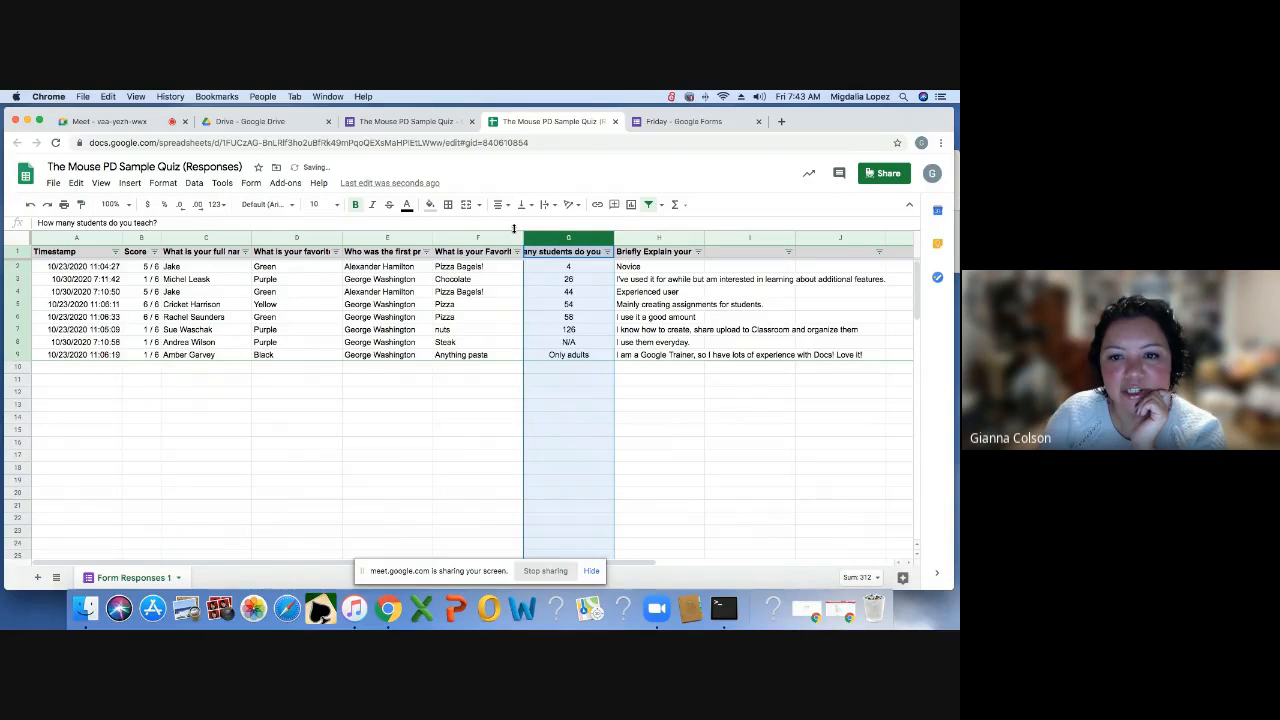
- Widen the "Briefly Explain your experience with Google Docs" column and set its text wrapping to Wrap
{"action": "left_click", "coordinate": [662, 240]}
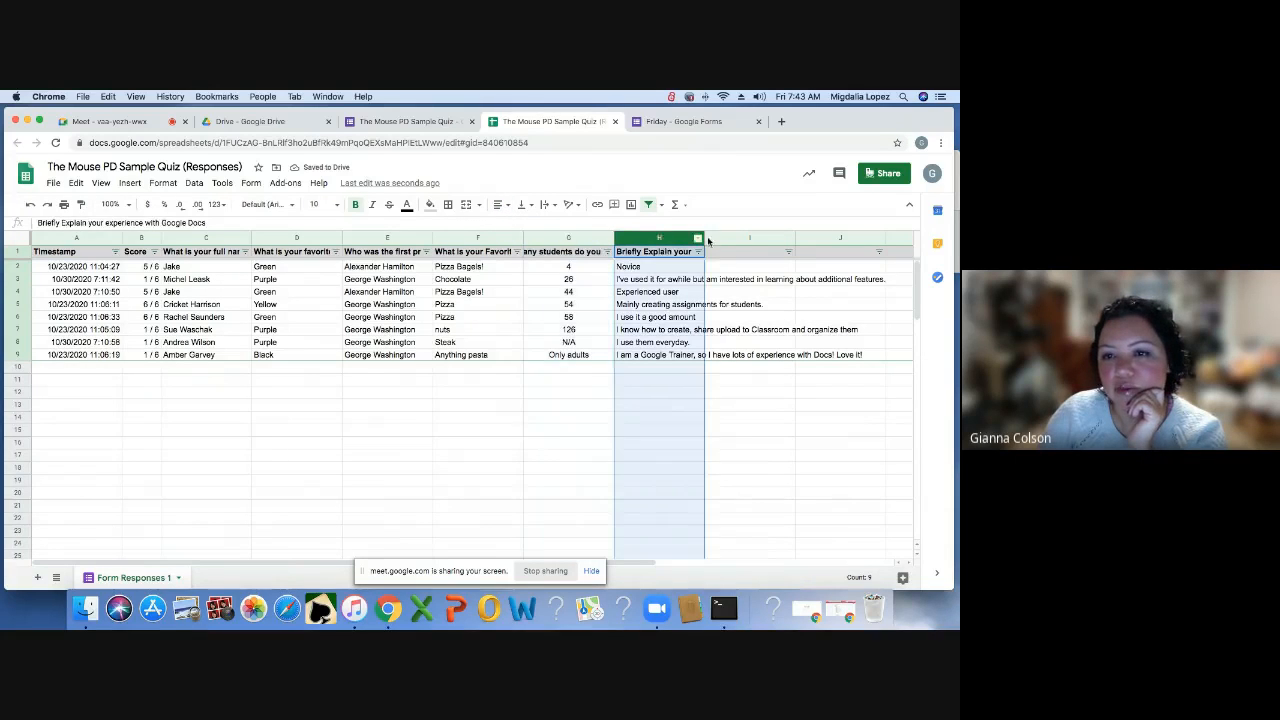
{"action": "left_click_drag", "start_coordinate": [705, 237], "coordinate": [759, 234]}
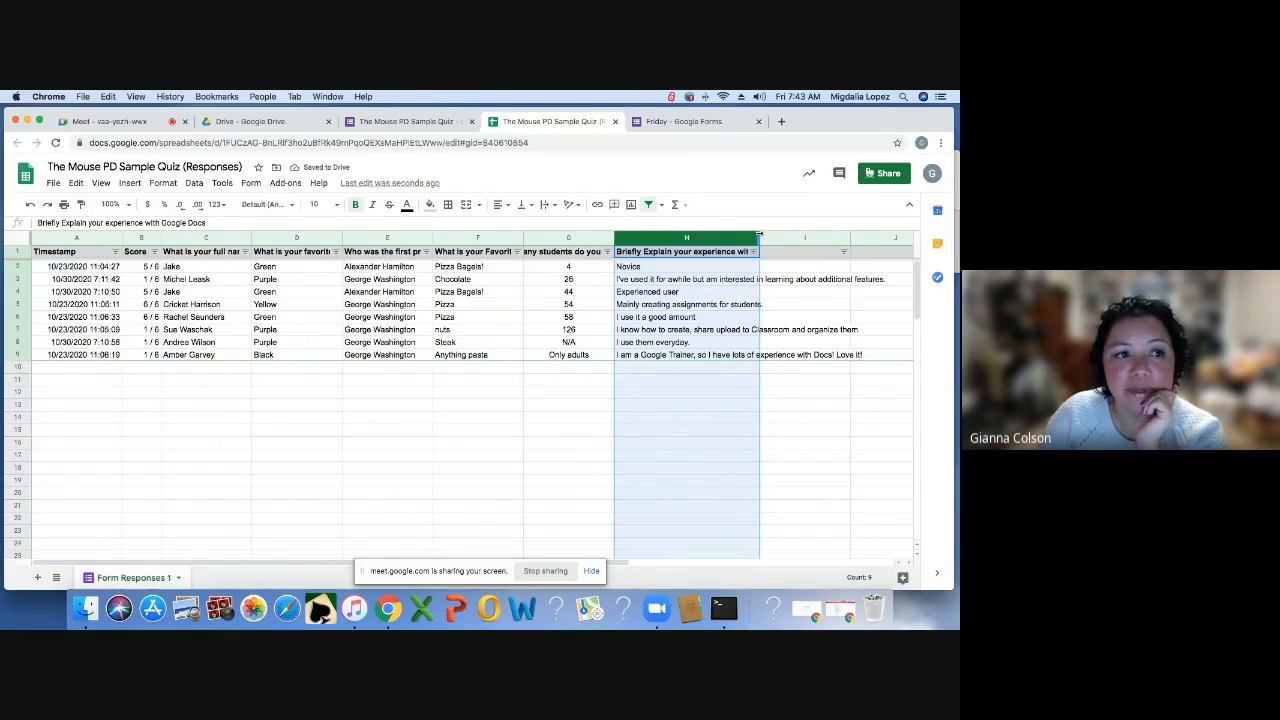
{"action": "left_click", "coordinate": [165, 186]}
{"action": "mouse_move", "coordinate": [218, 404]}
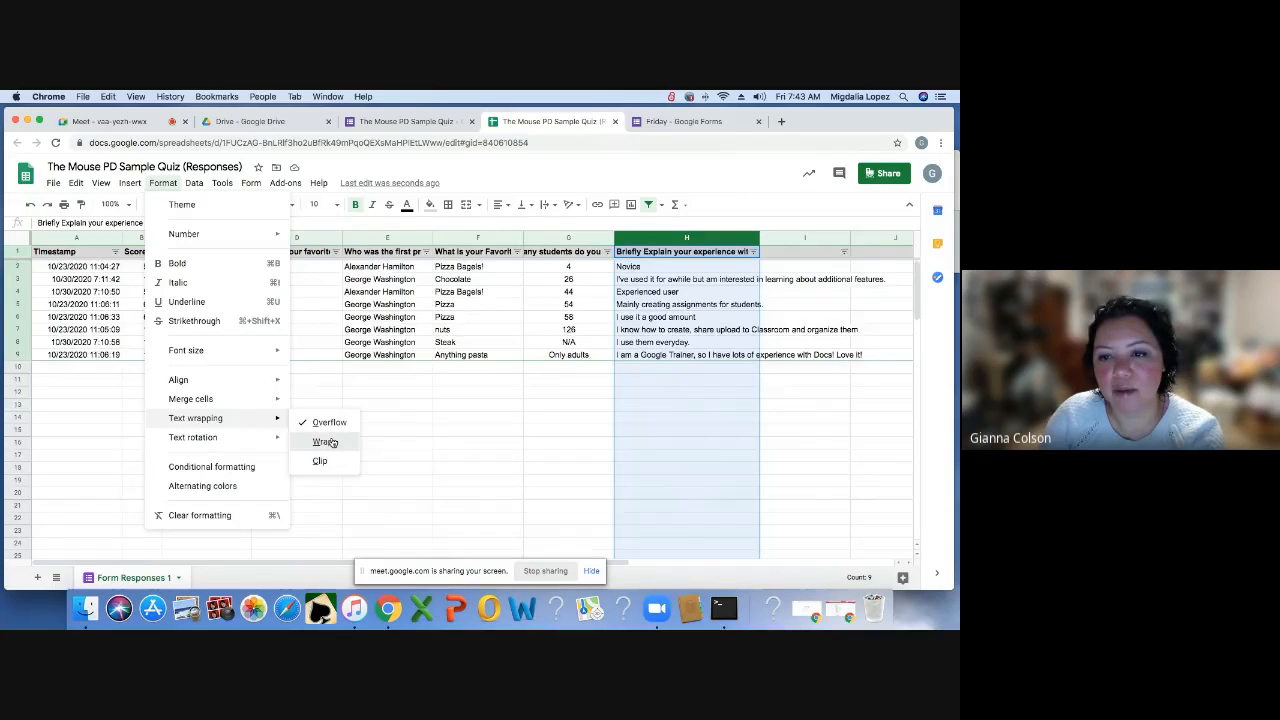
{"action": "left_click", "coordinate": [325, 441]}
{"action": "left_click", "coordinate": [332, 441]}
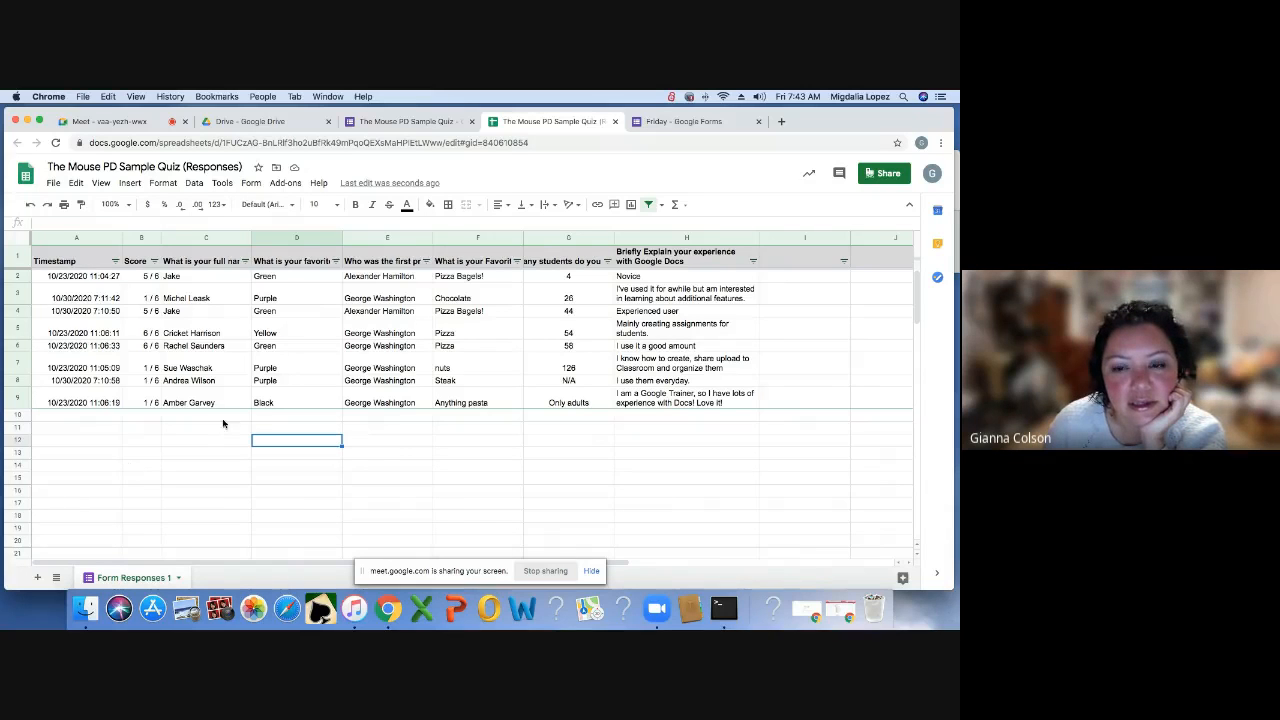
- Try moving the "How many students do you teach?" column to directly after the full-name column, and undo the move
{"action": "left_click", "coordinate": [570, 238]}
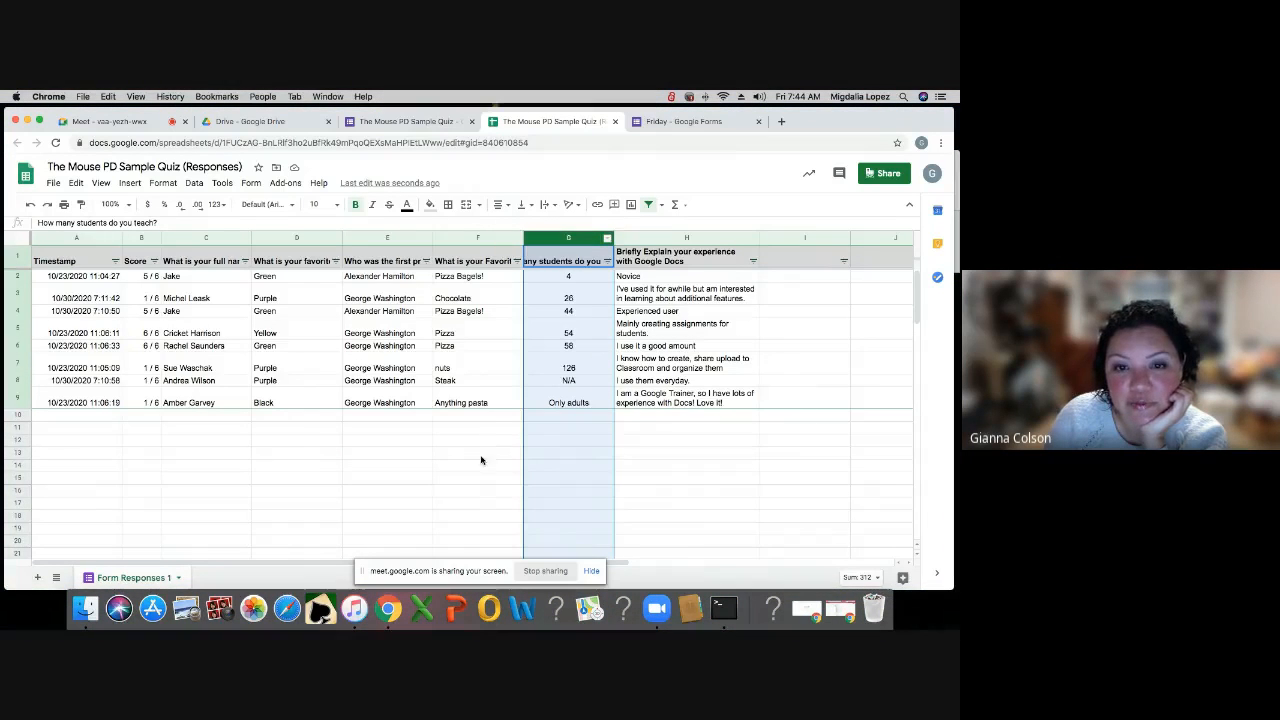
{"action": "left_click", "coordinate": [490, 447]}
{"action": "left_click", "coordinate": [576, 236]}
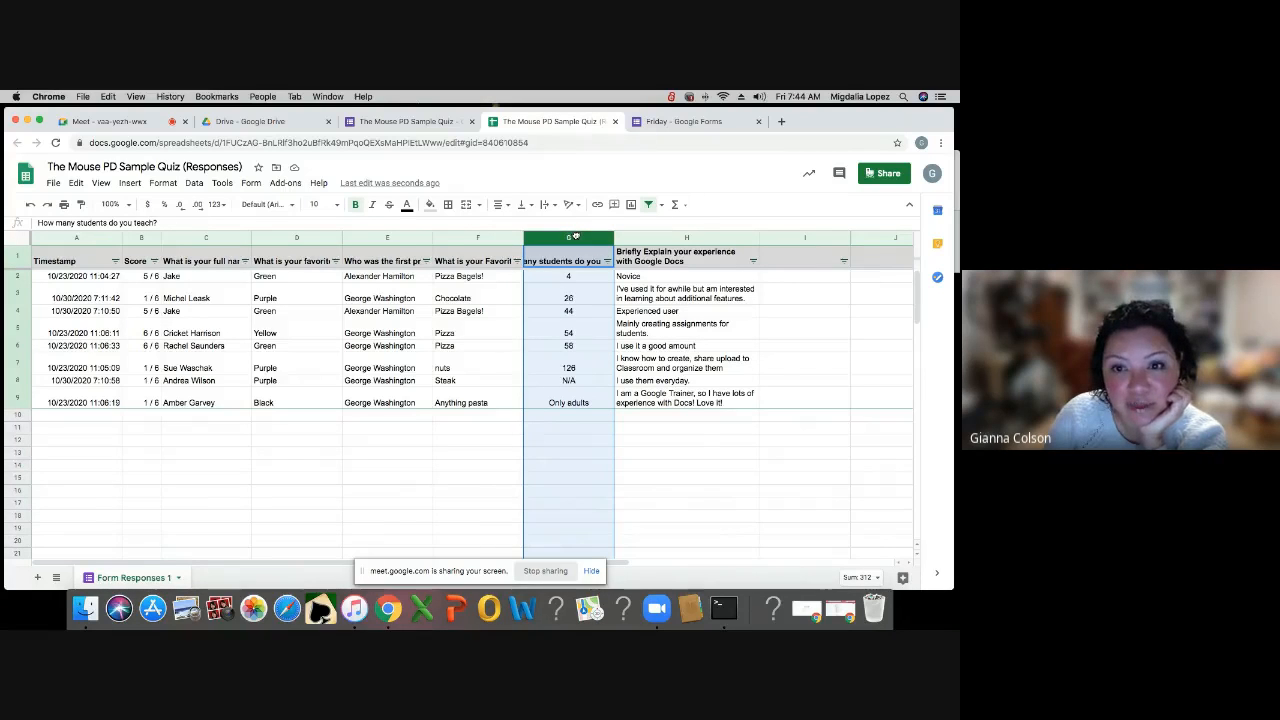
{"action": "left_click_drag", "start_coordinate": [576, 236], "coordinate": [321, 246]}
{"action": "left_click", "coordinate": [559, 456]}
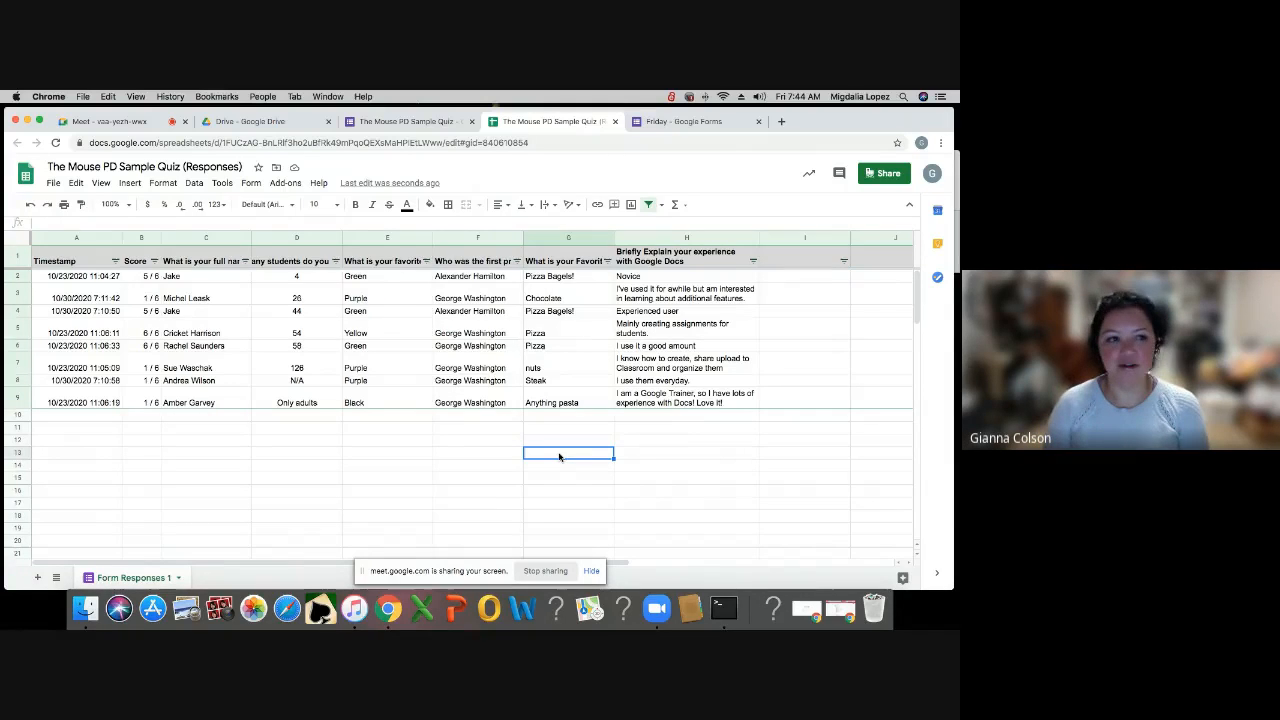
{"action": "left_click", "coordinate": [27, 205]}
{"action": "left_click", "coordinate": [480, 468]}
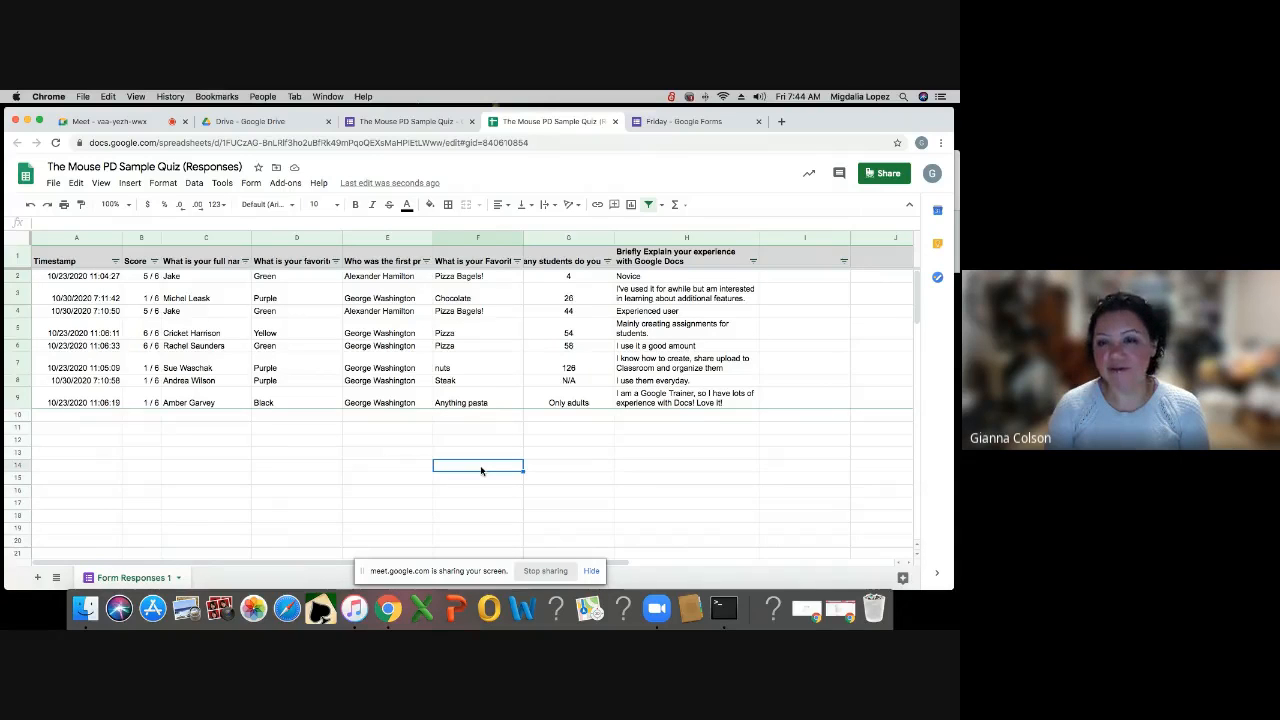
- Insert a blank column directly before the "Who was the first president of America" column
{"action": "left_click", "coordinate": [388, 239]}
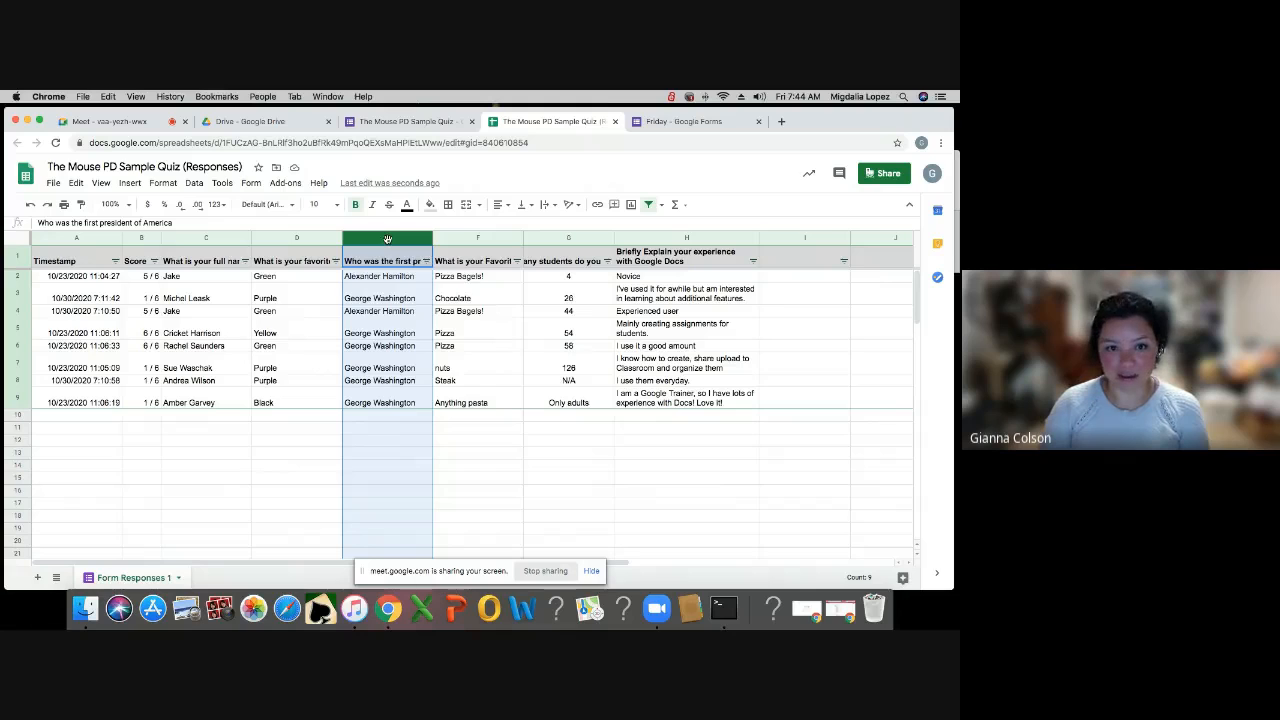
{"action": "right_click", "coordinate": [388, 239]}
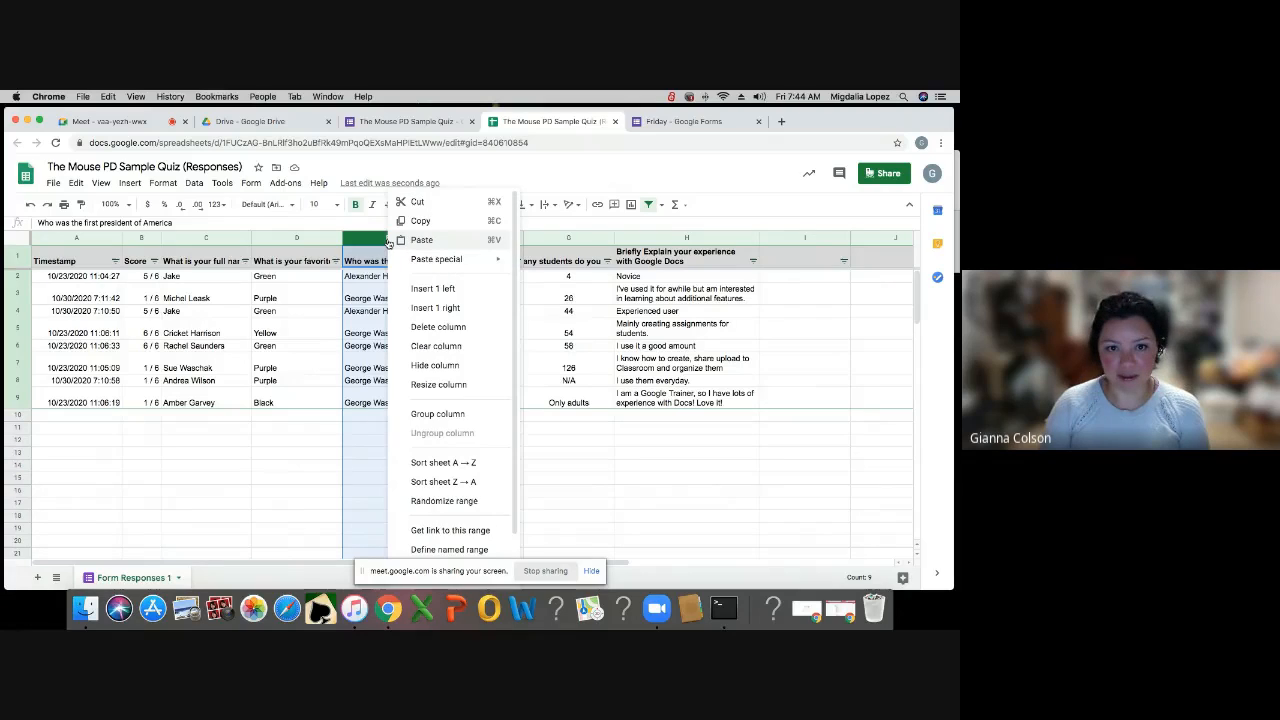
{"action": "left_click", "coordinate": [441, 291]}
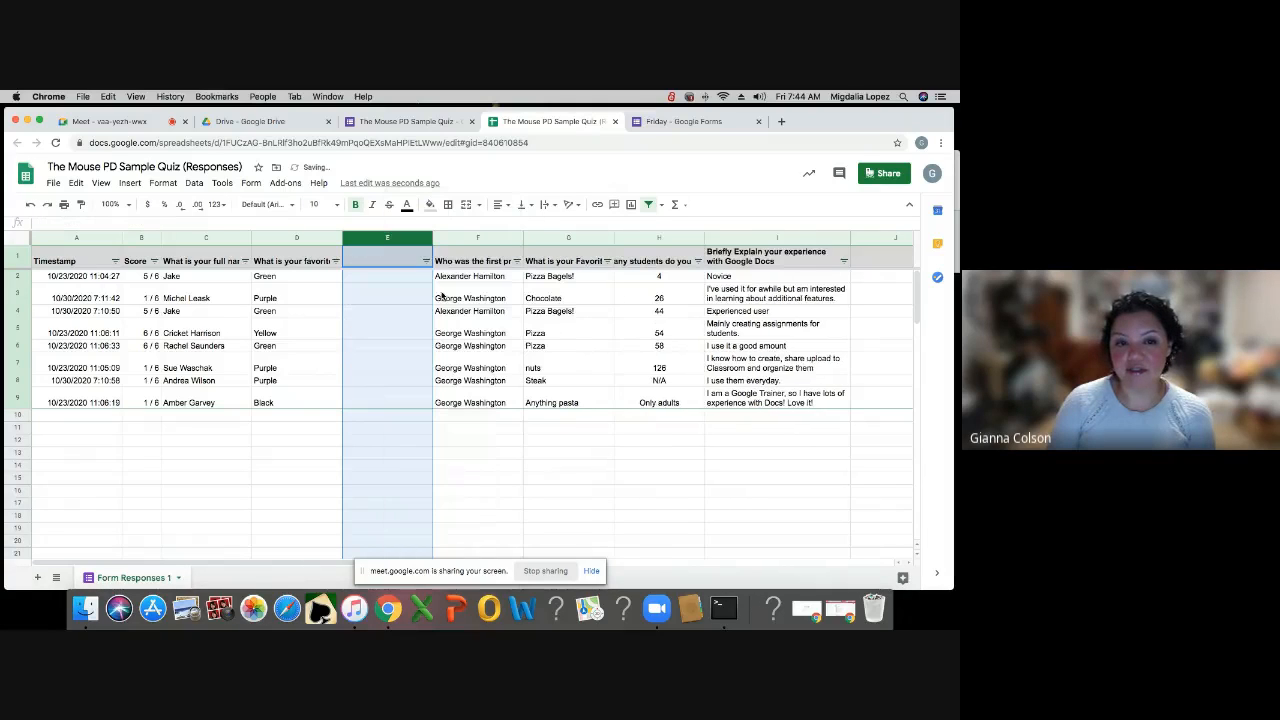
{"action": "left_click", "coordinate": [476, 449]}
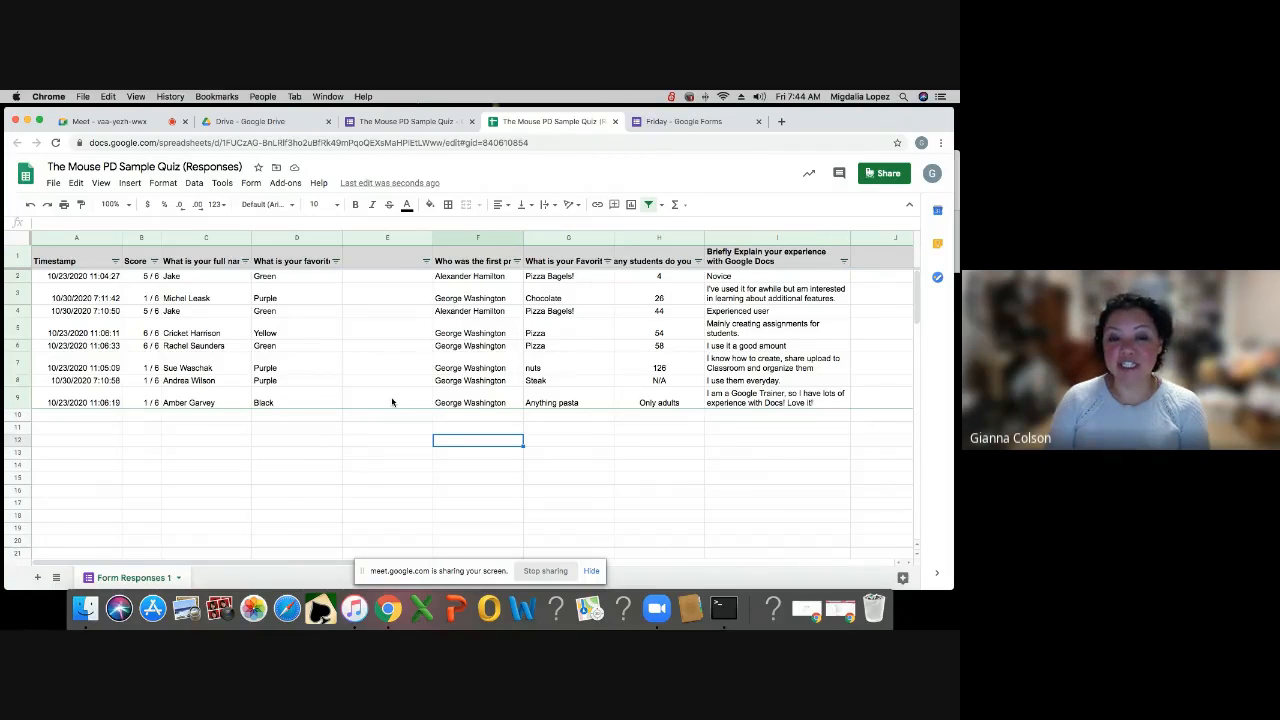
- Delete the blank column E from the response sheet
{"action": "left_click", "coordinate": [378, 238]}
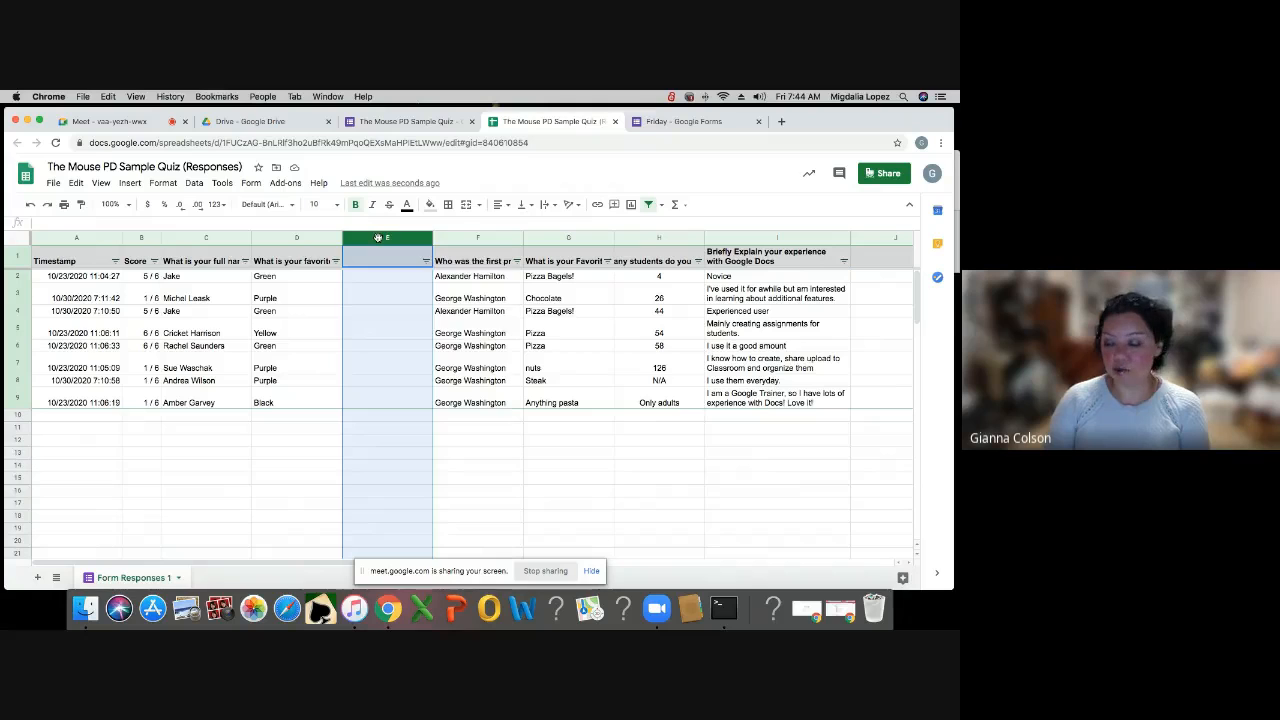
{"action": "right_click", "coordinate": [378, 238]}
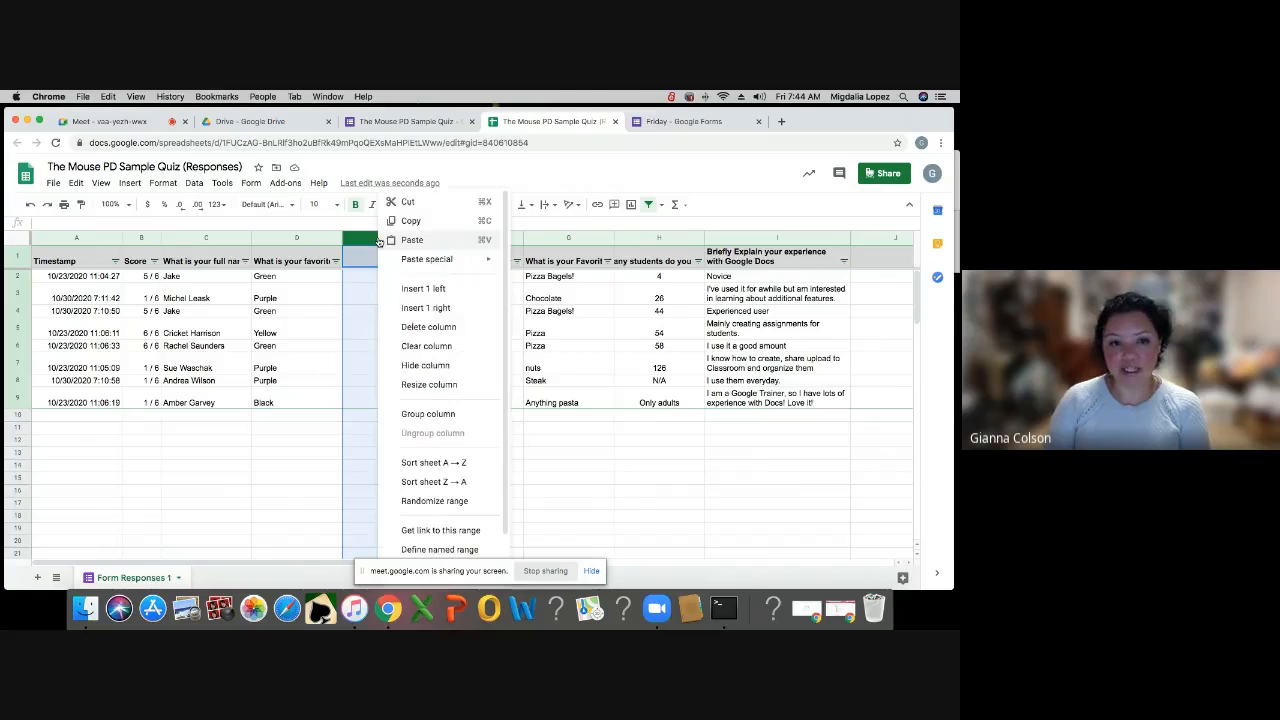
{"action": "left_click", "coordinate": [418, 327]}
{"action": "left_click", "coordinate": [506, 441]}
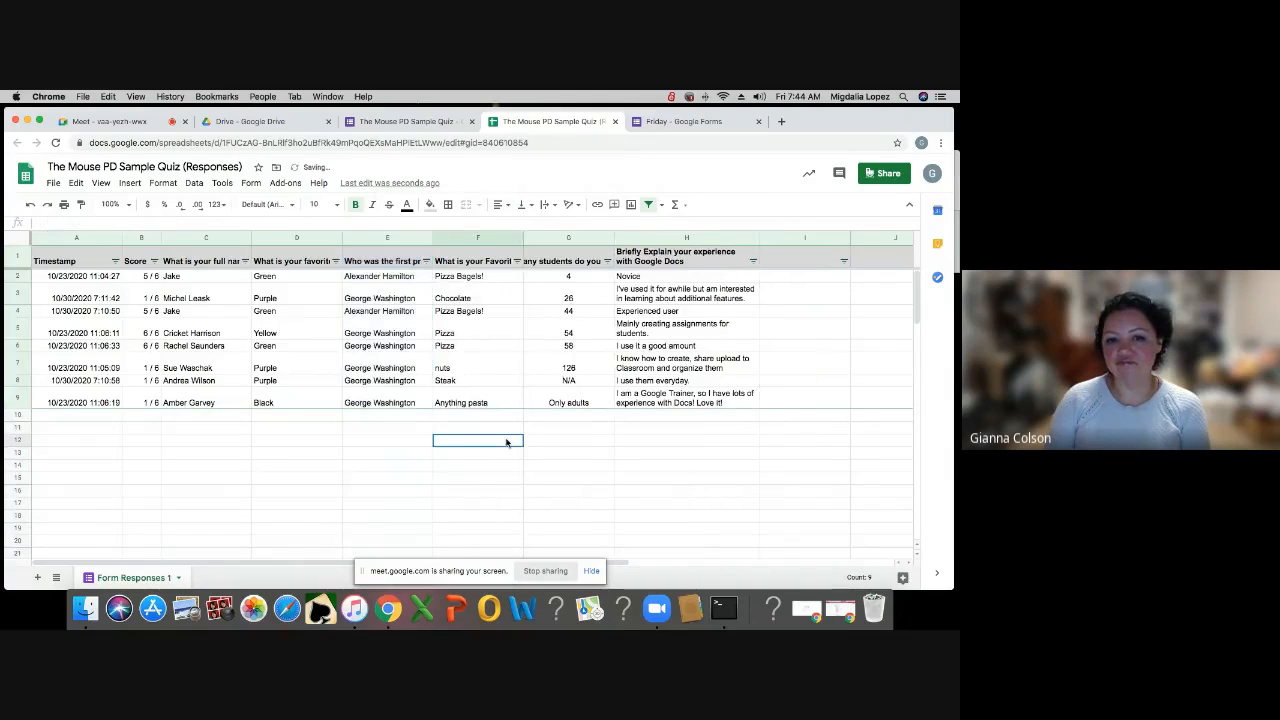
- Try clearing the contents of response row 3, and undo the clearing
{"action": "left_click", "coordinate": [18, 298]}
{"action": "right_click", "coordinate": [18, 298]}
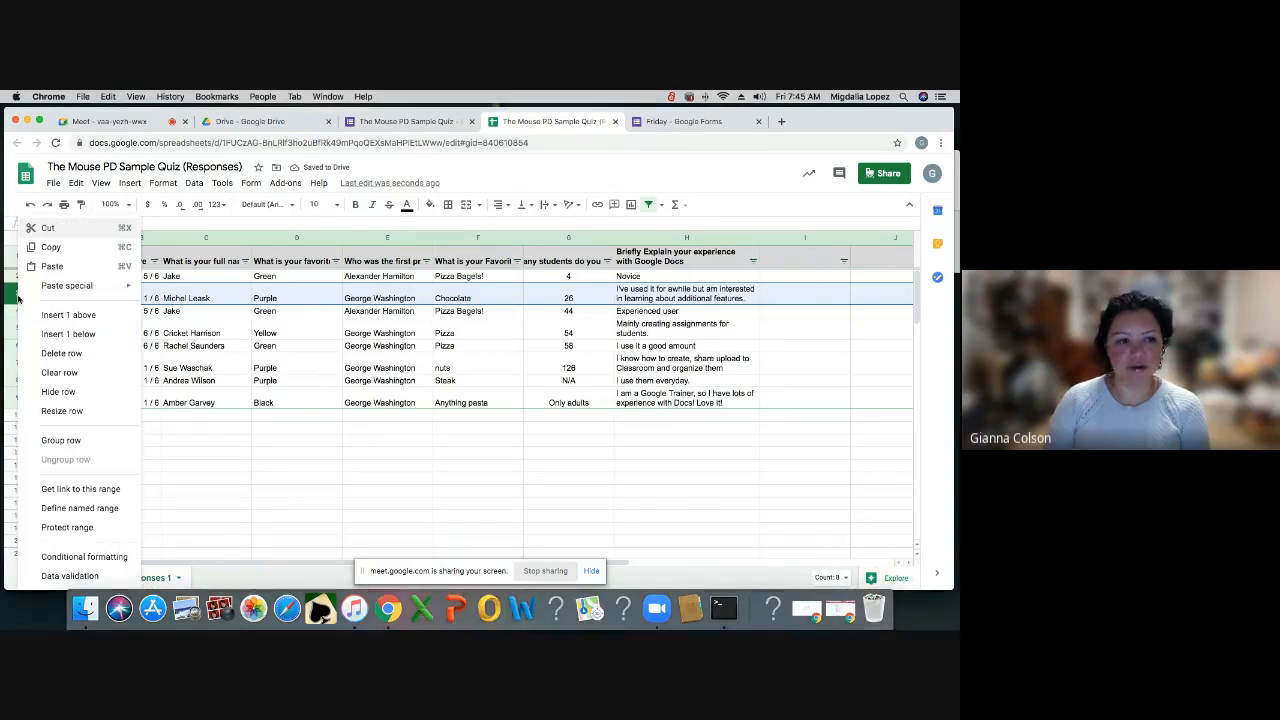
{"action": "left_click", "coordinate": [74, 378]}
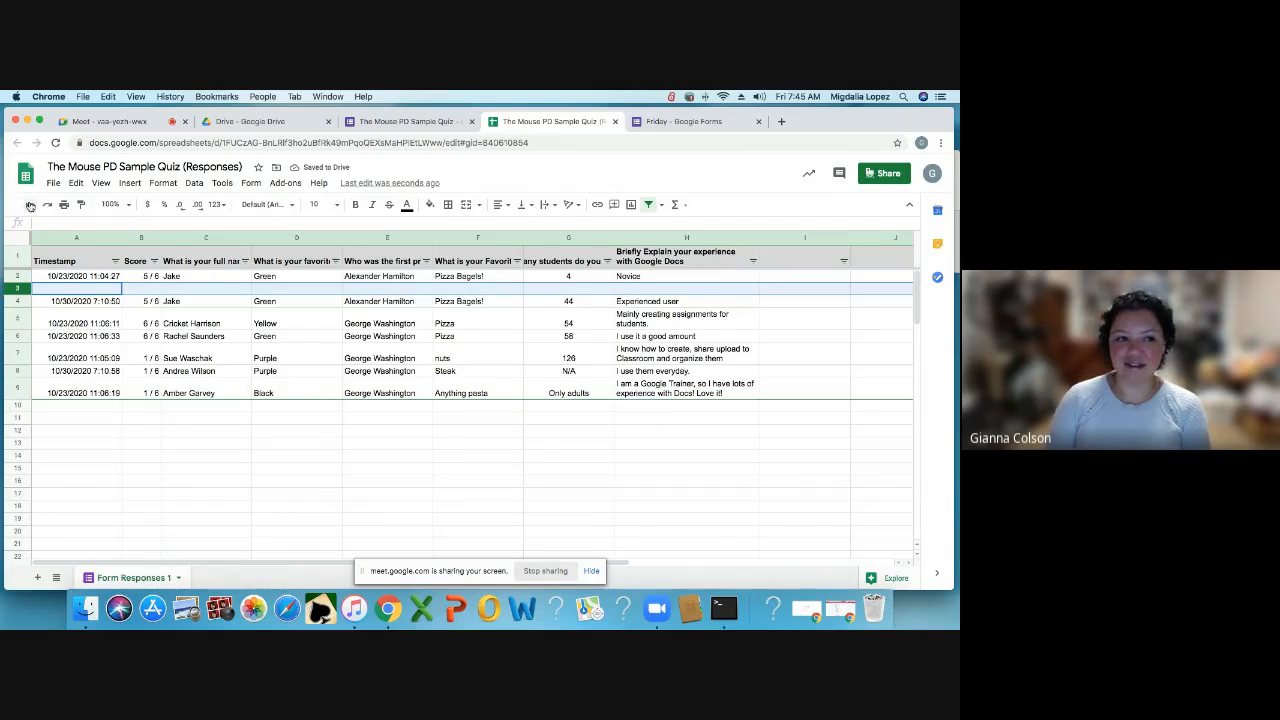
{"action": "left_click", "coordinate": [30, 204]}
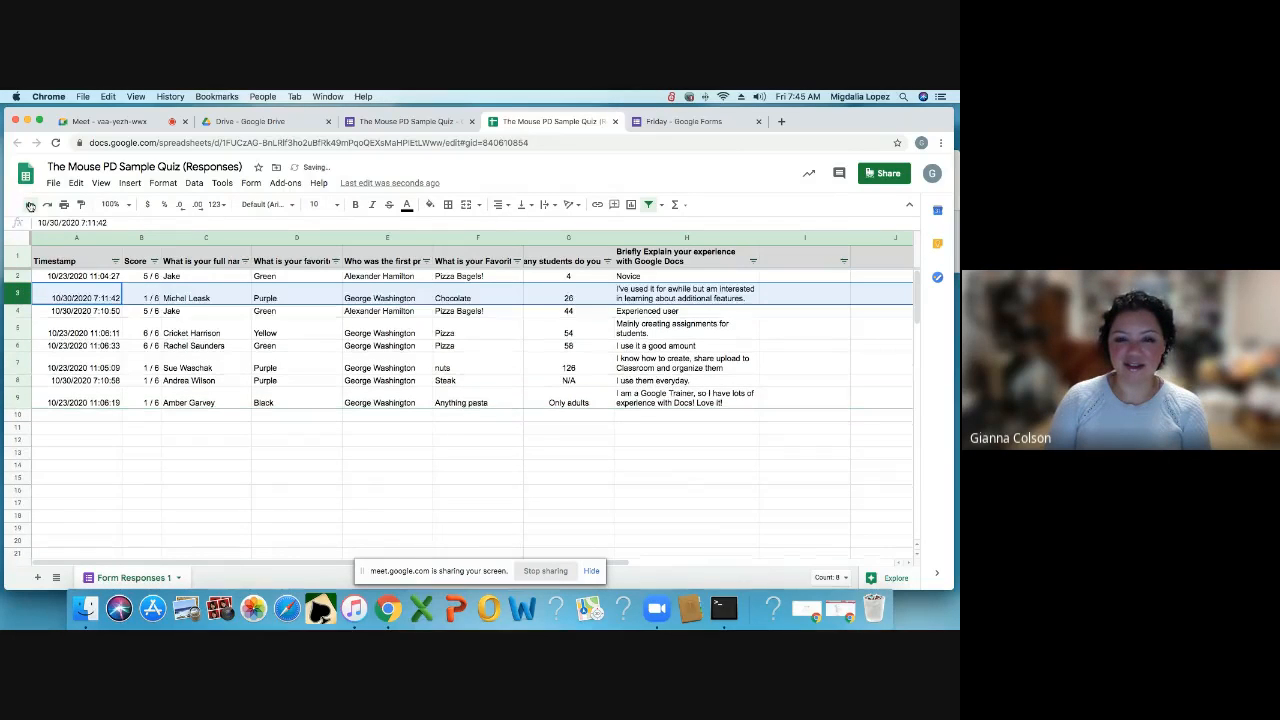
{"action": "left_click", "coordinate": [233, 496]}
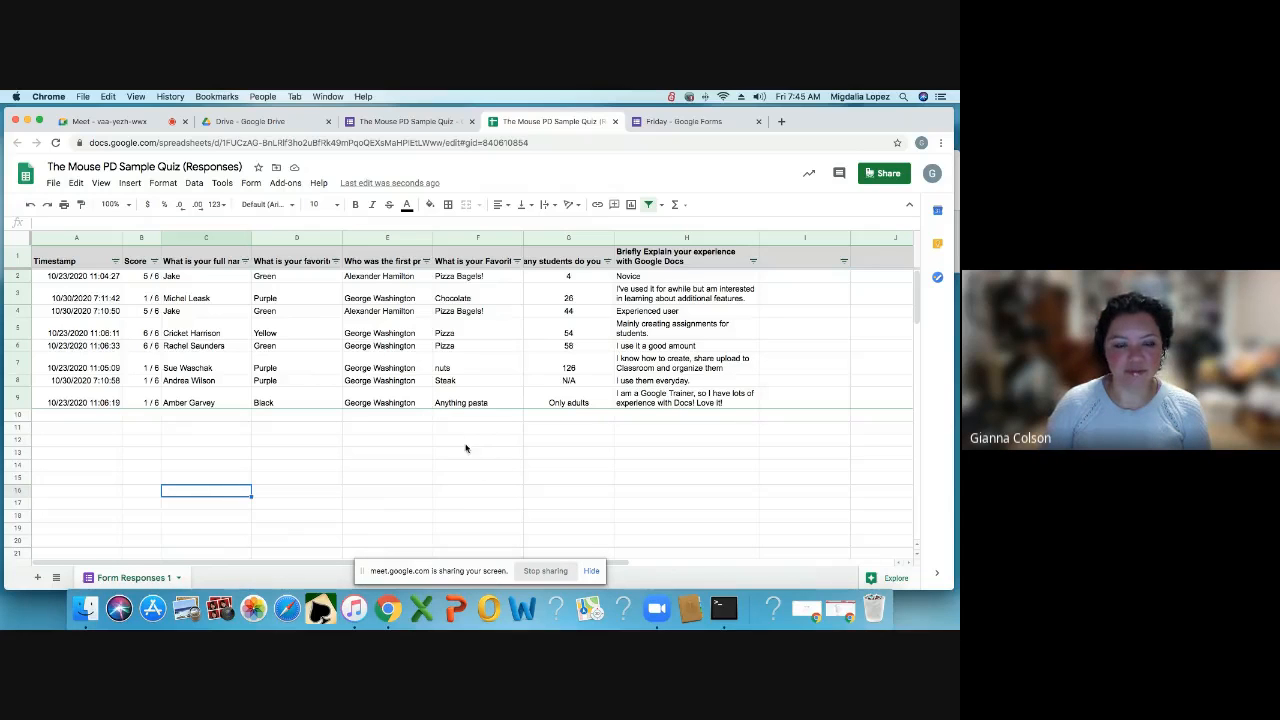
{"action": "left_click", "coordinate": [382, 467]}
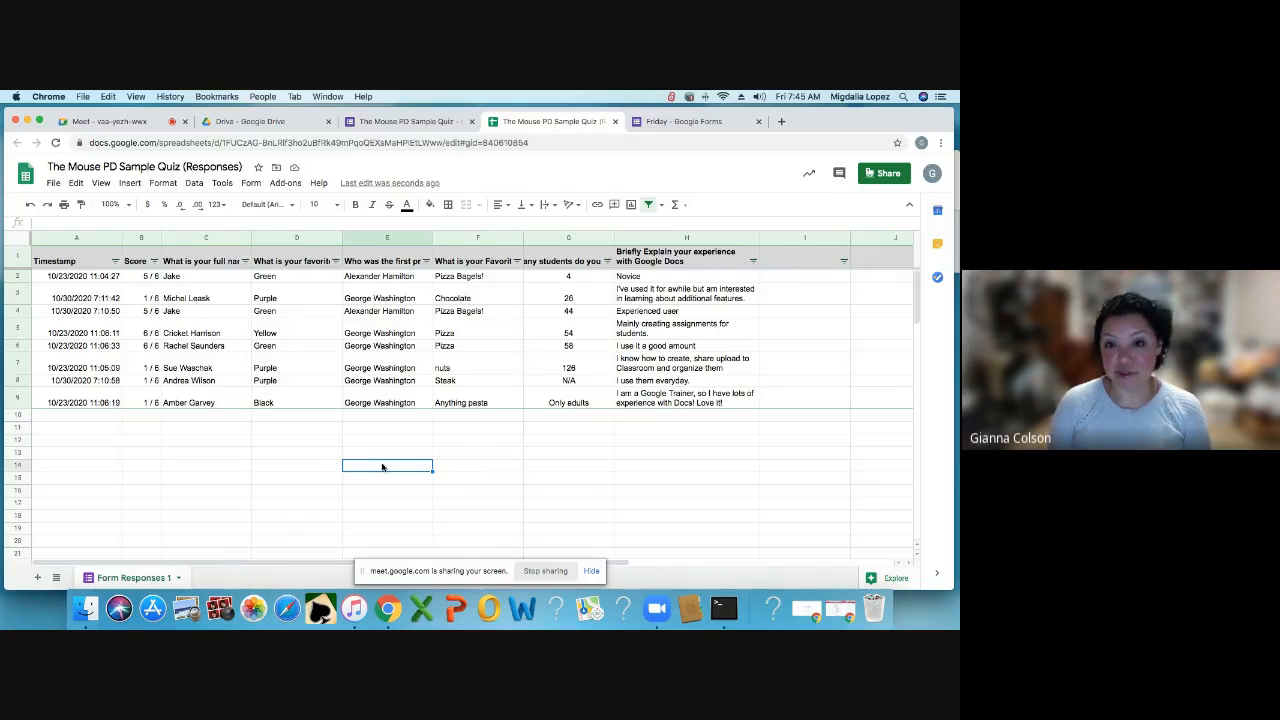
{"action": "left_click", "coordinate": [685, 206]}
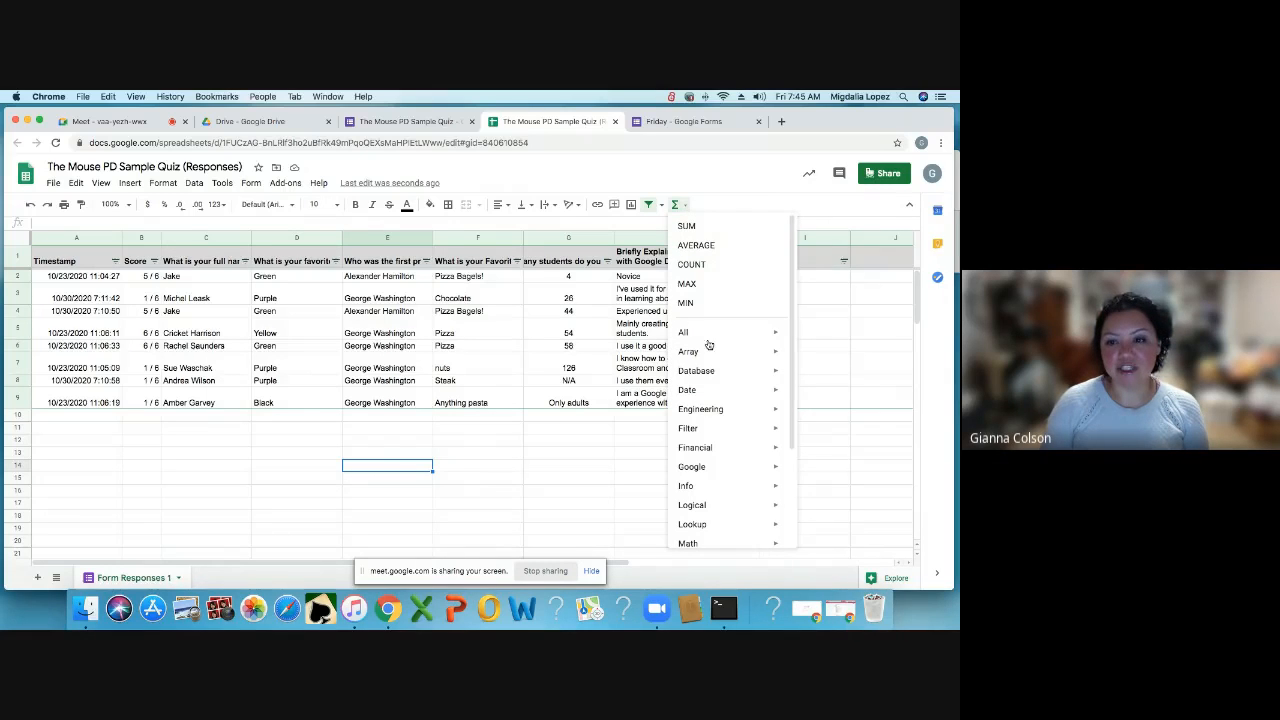
{"action": "scroll", "coordinate": [697, 389], "scroll_direction": "down", "scroll_amount": 3}
{"action": "mouse_move", "coordinate": [697, 388]}
{"action": "scroll", "coordinate": [697, 388], "scroll_direction": "up", "scroll_amount": 3}
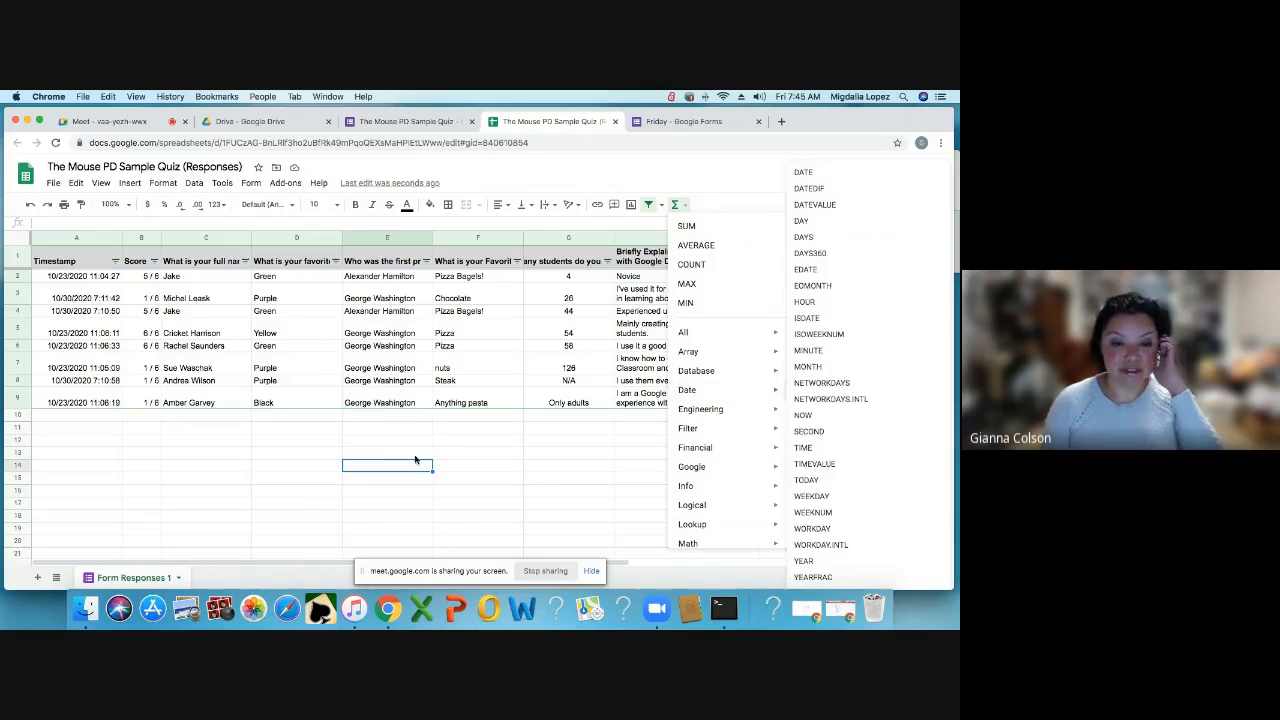
{"action": "left_click", "coordinate": [418, 473]}
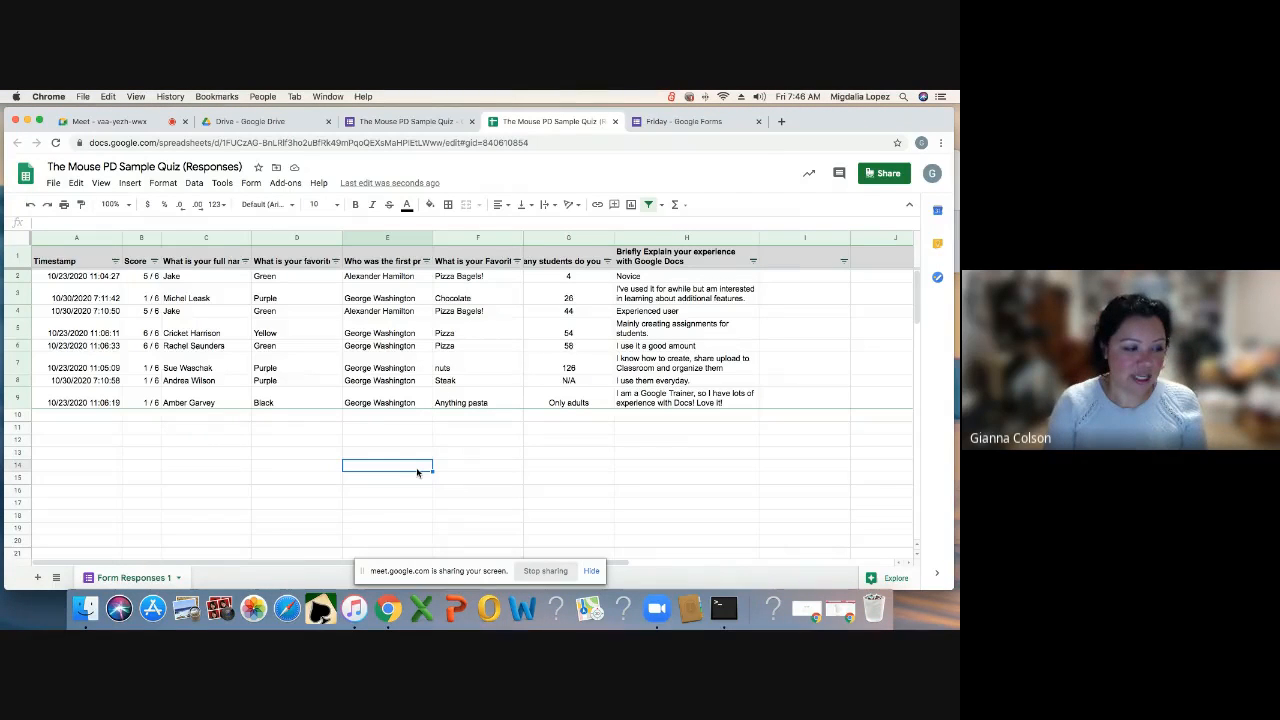
{"action": "type", "text": "="}
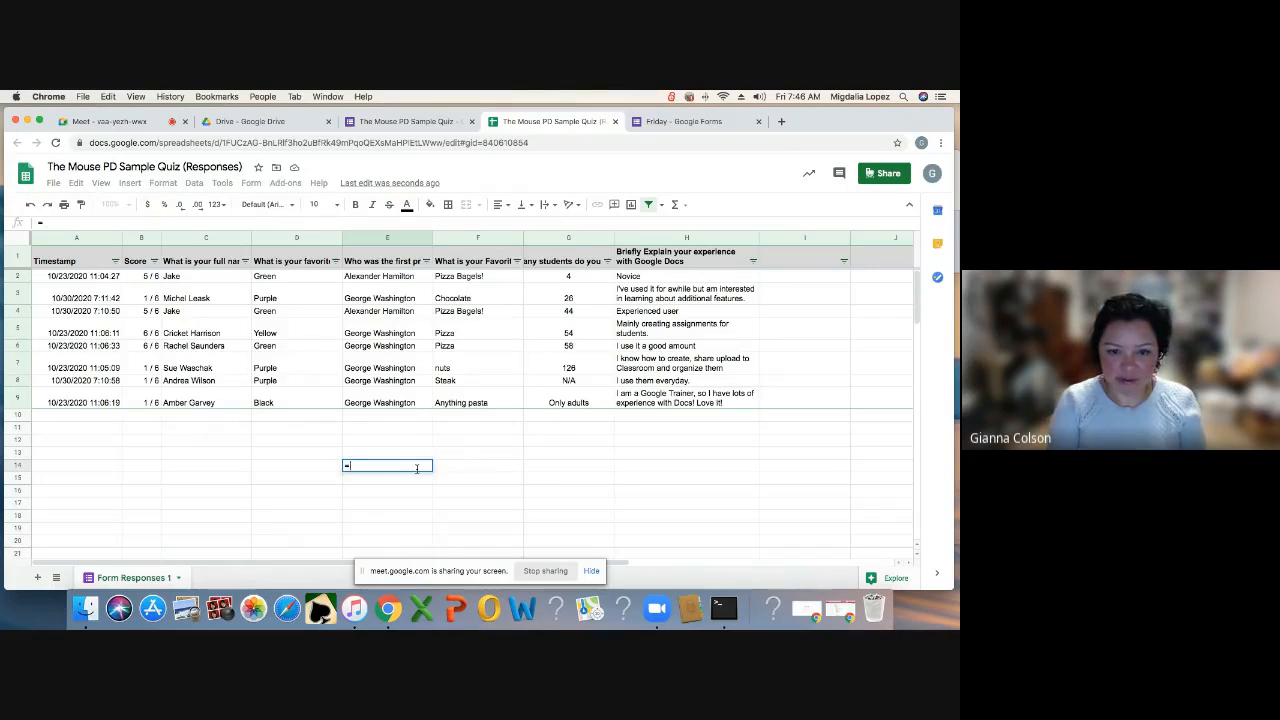
{"action": "type", "text": "C"}
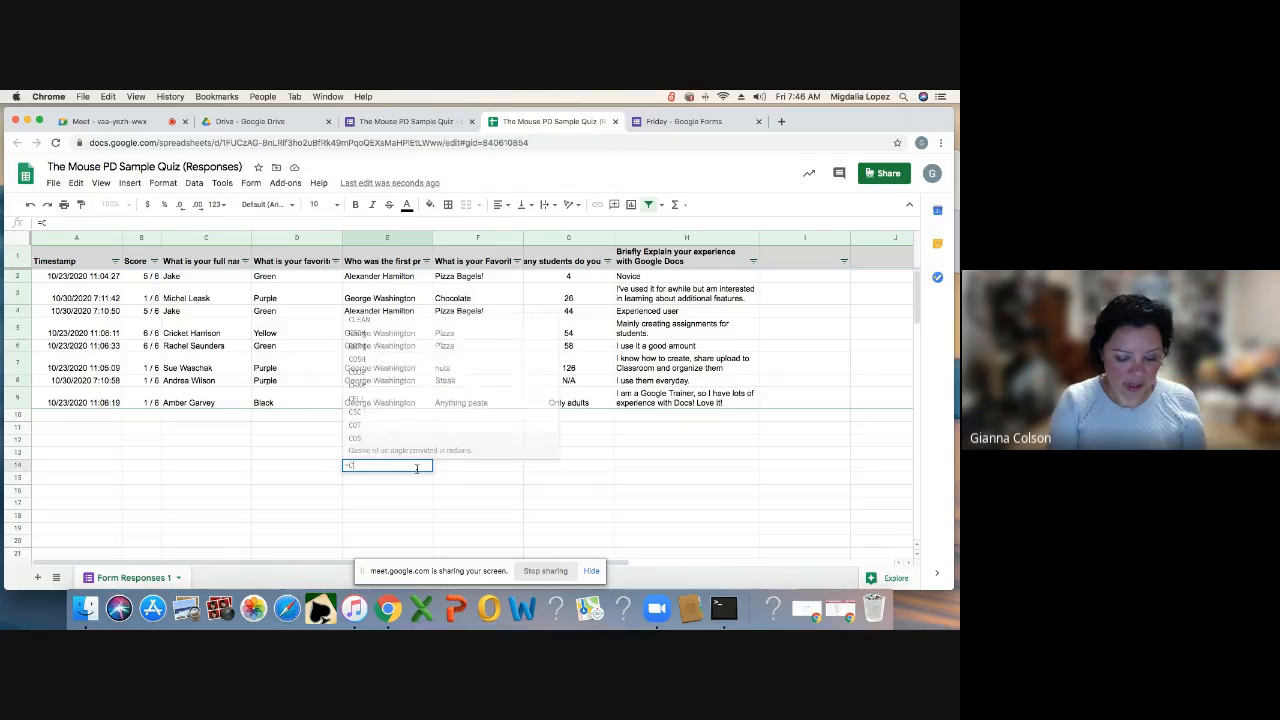
{"action": "type", "text": "OUNTIF"}
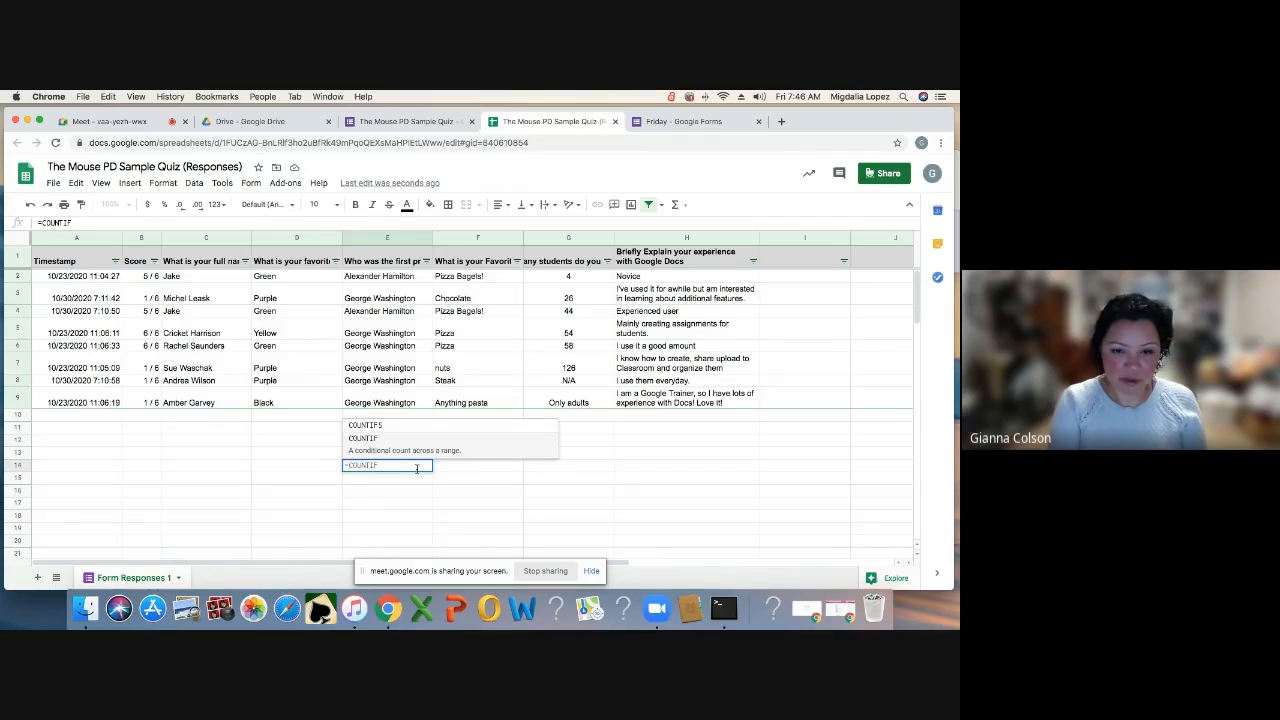
{"action": "type", "text": "("}
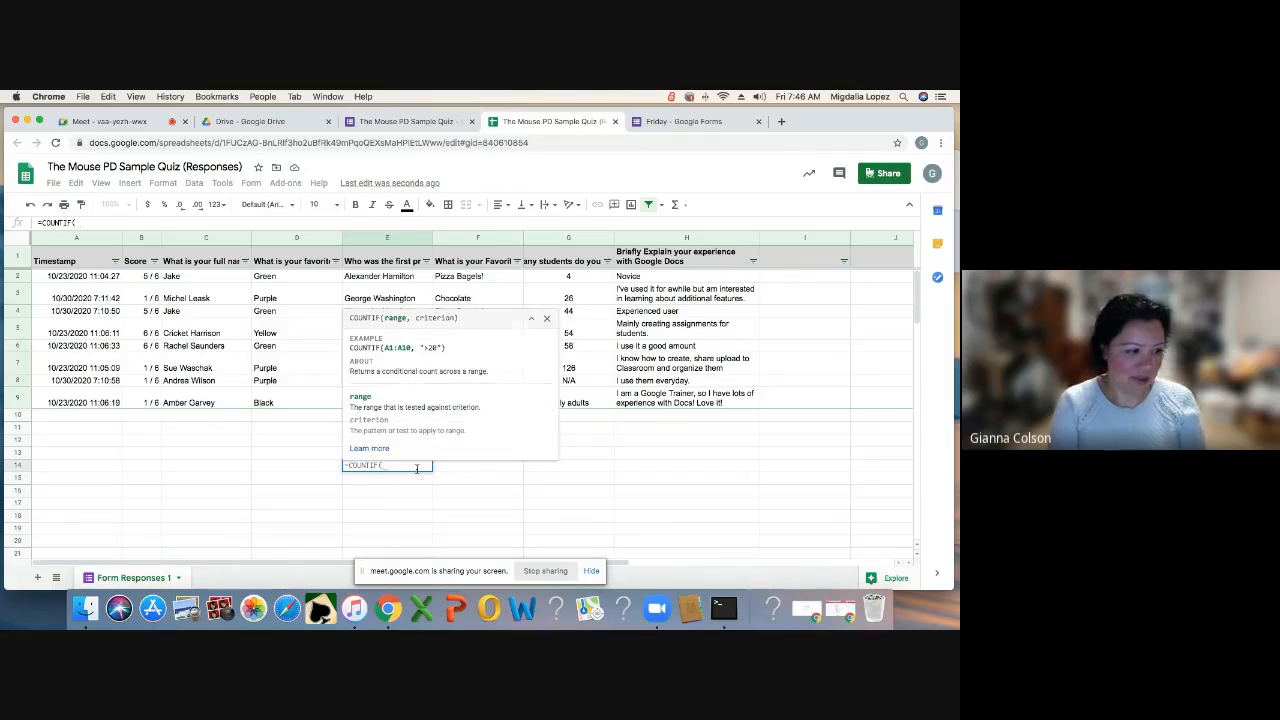
{"action": "left_click", "coordinate": [547, 320]}
{"action": "left_click", "coordinate": [449, 464]}
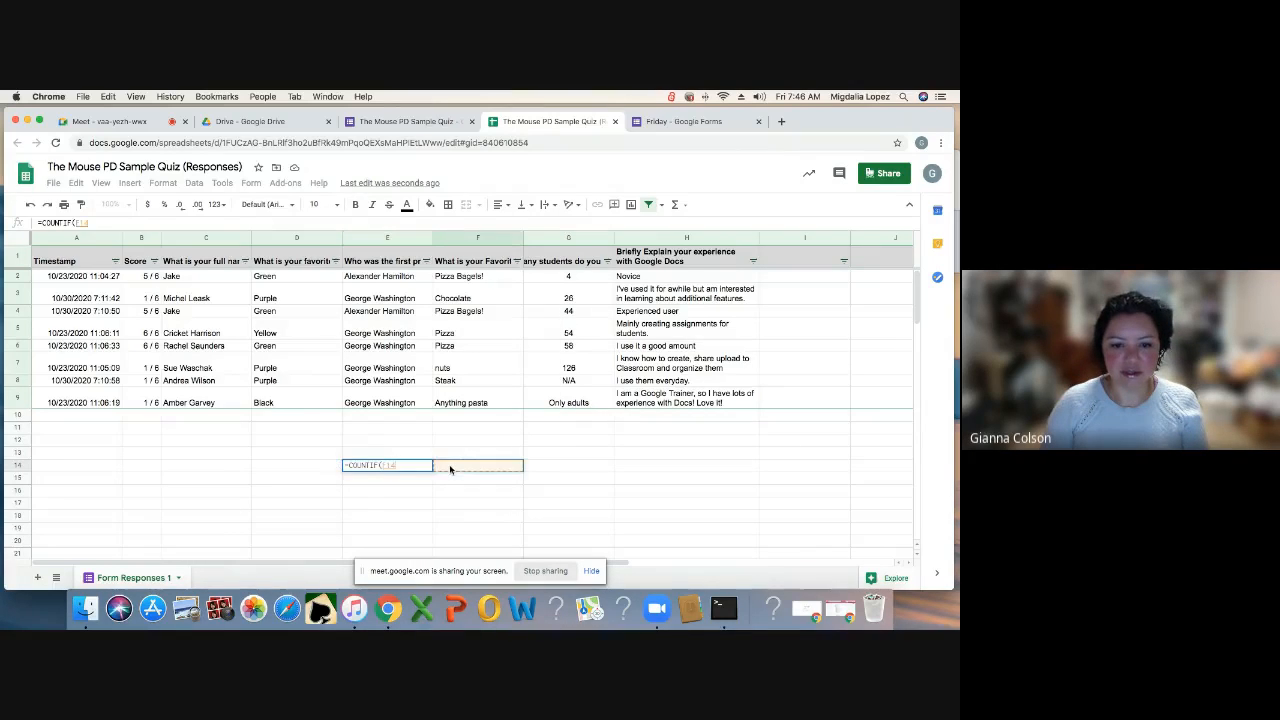
{"action": "key", "text": "Return"}
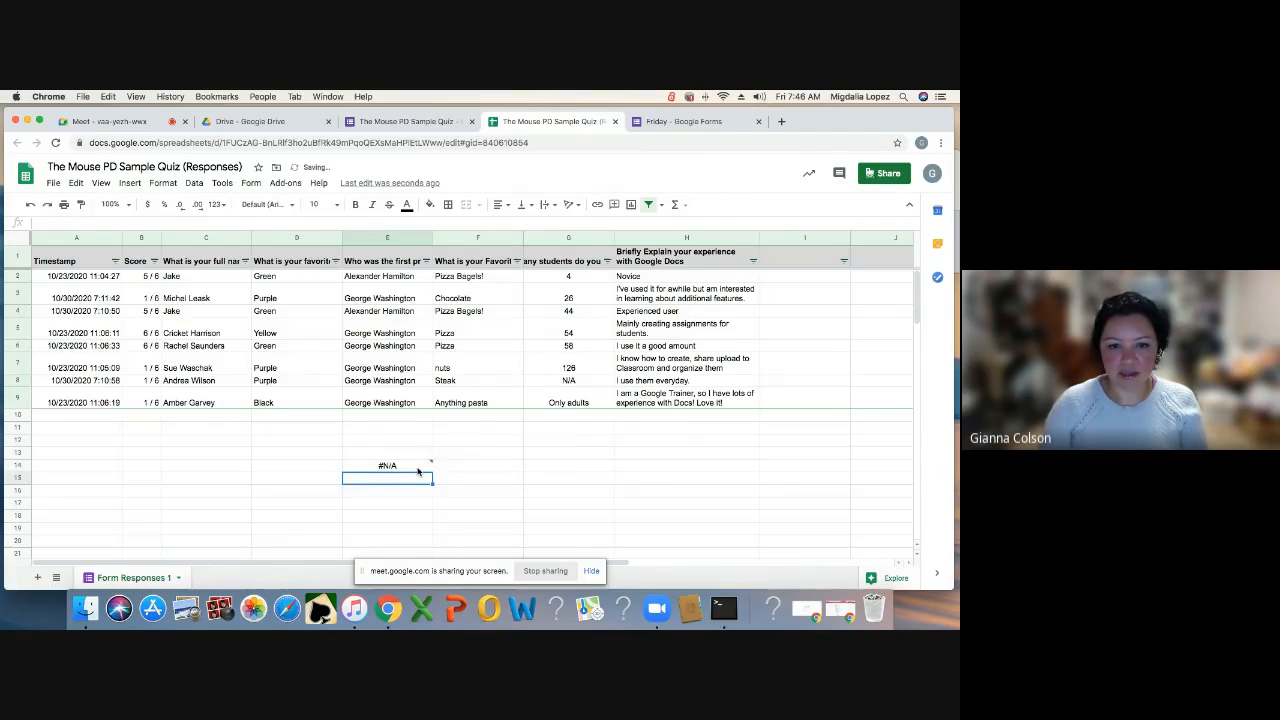
{"action": "left_click", "coordinate": [418, 471]}
{"action": "key", "text": "Delete"}
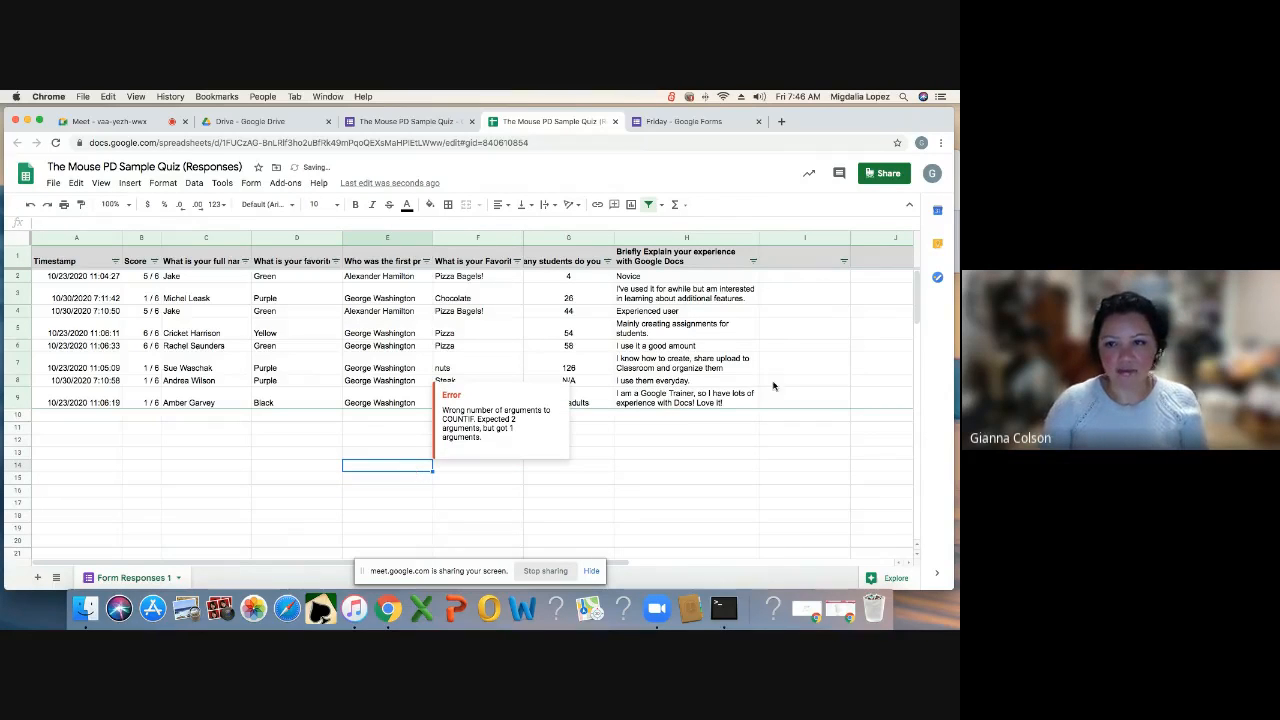
{"action": "left_click", "coordinate": [686, 453]}
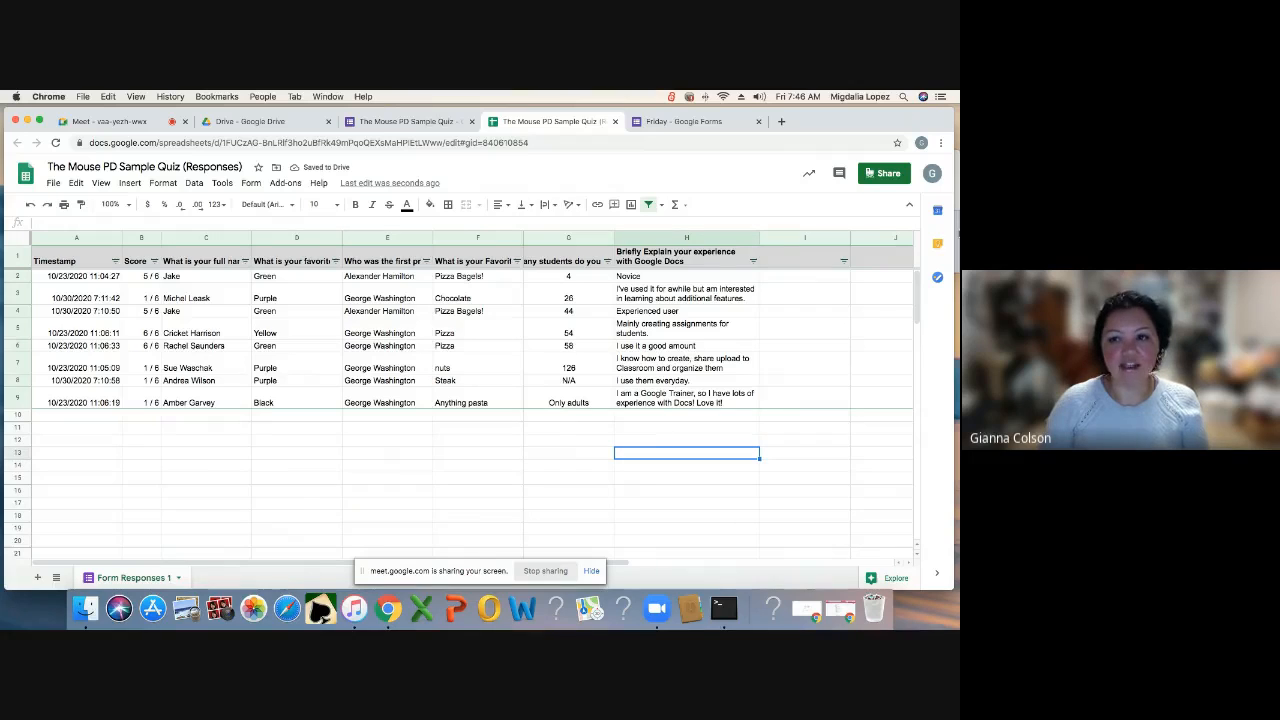
- Count the "Alexander Hamilton" answers in cell G13 with the formula =COUNTIF(E:E,"Alexander Hamilton")
{"action": "left_click", "coordinate": [586, 460]}
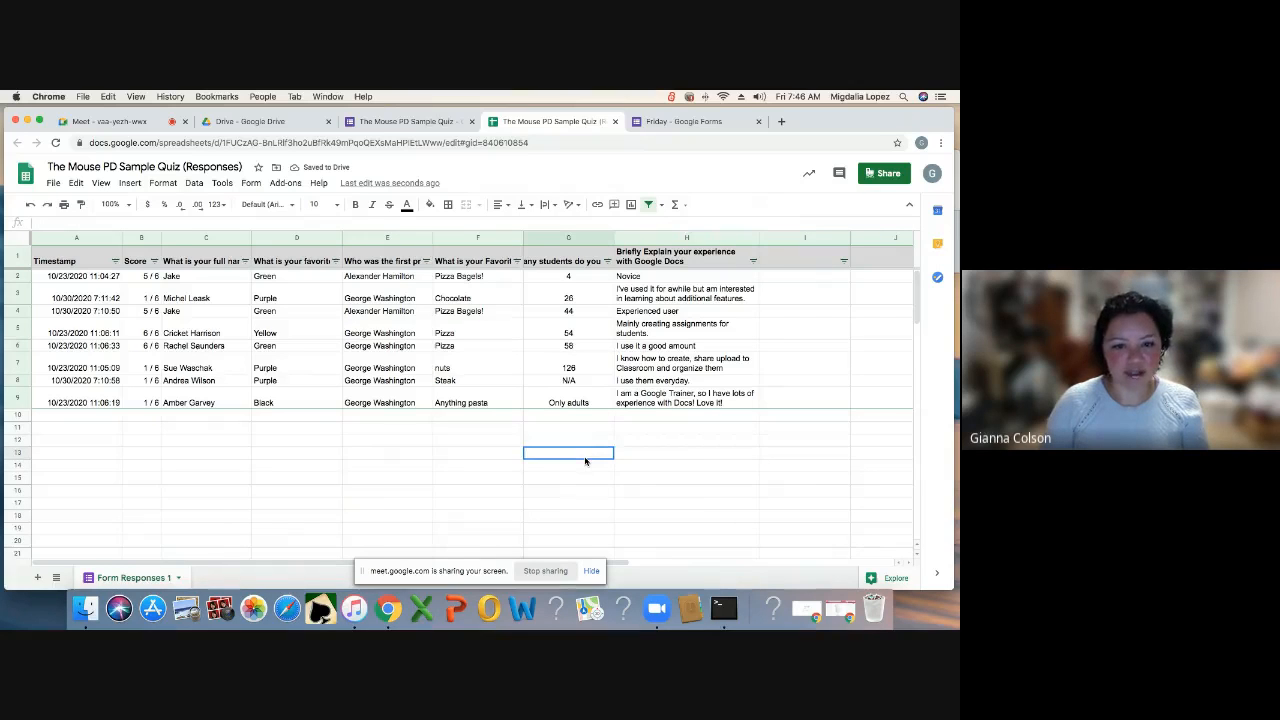
{"action": "type", "text": "="}
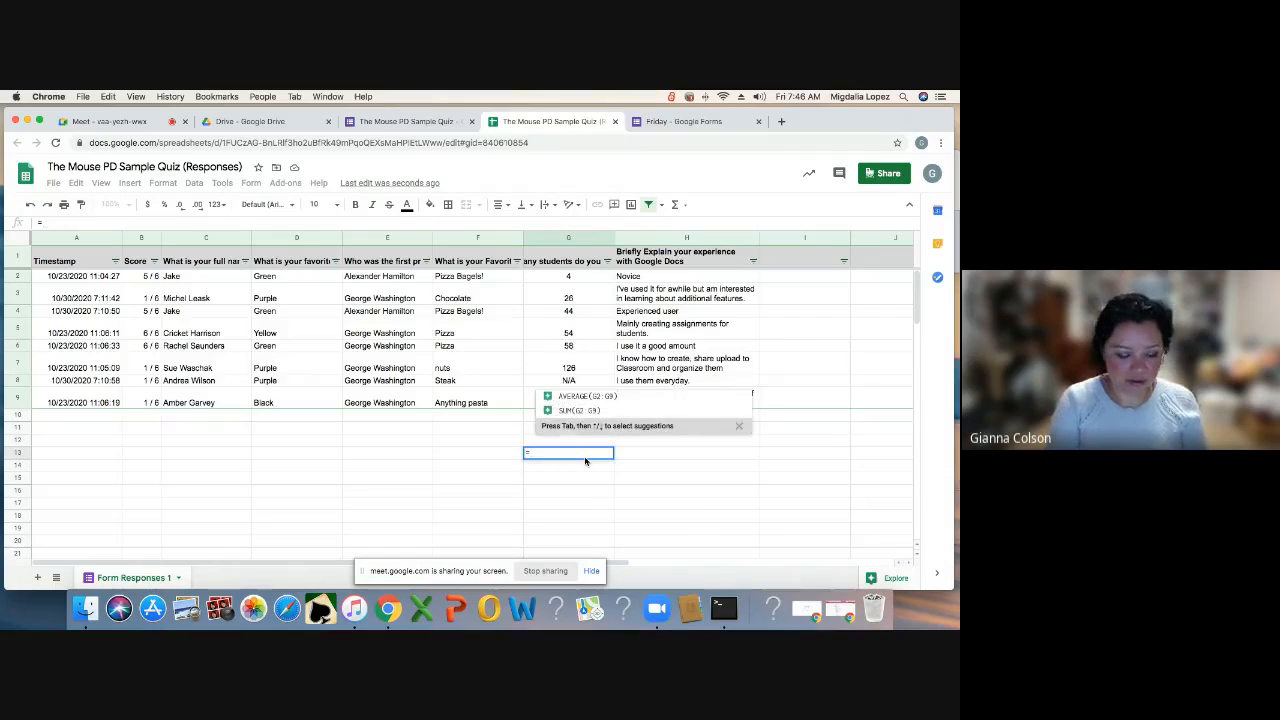
{"action": "type", "text": "COUNTIF"}
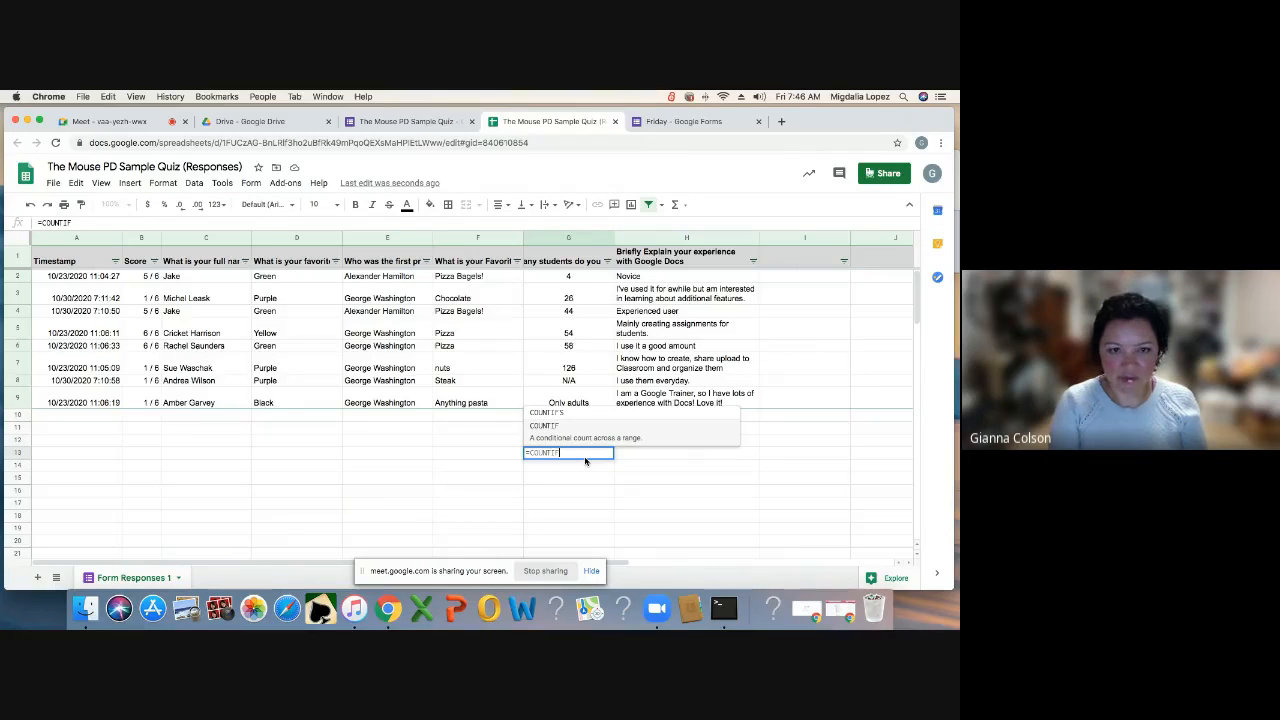
{"action": "type", "text": "("}
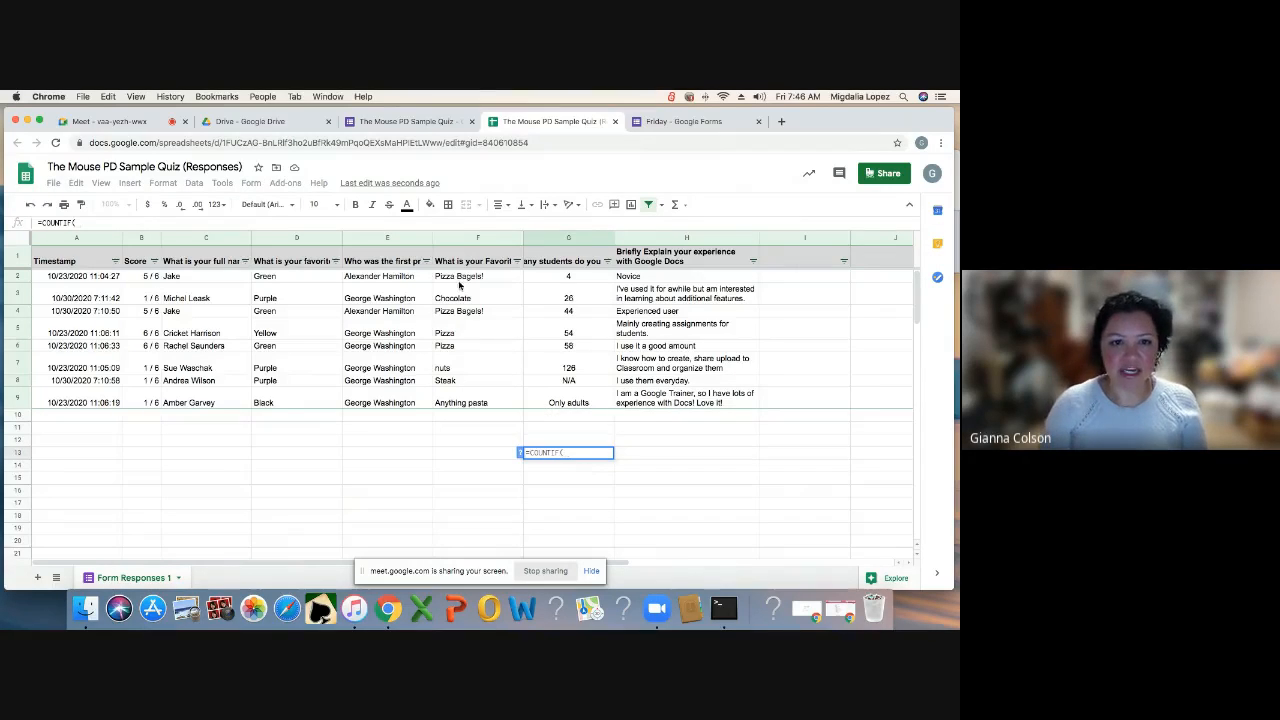
{"action": "left_click", "coordinate": [406, 240]}
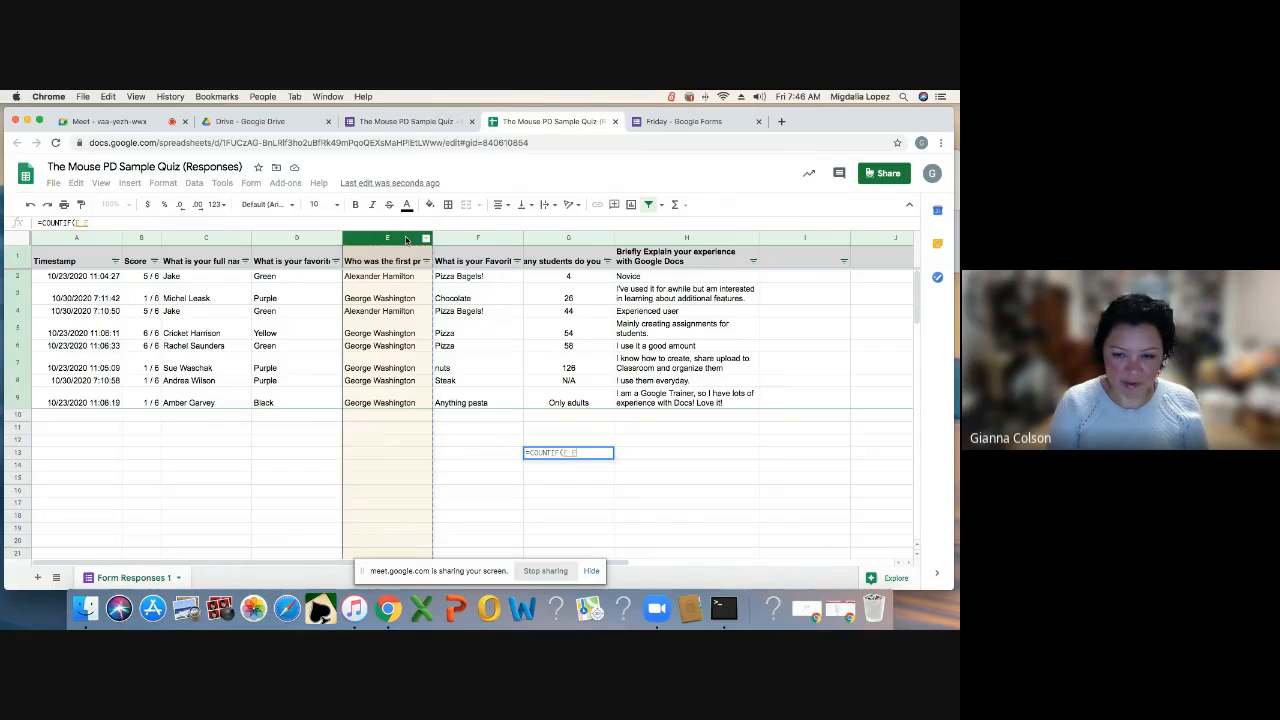
{"action": "type", "text": ","}
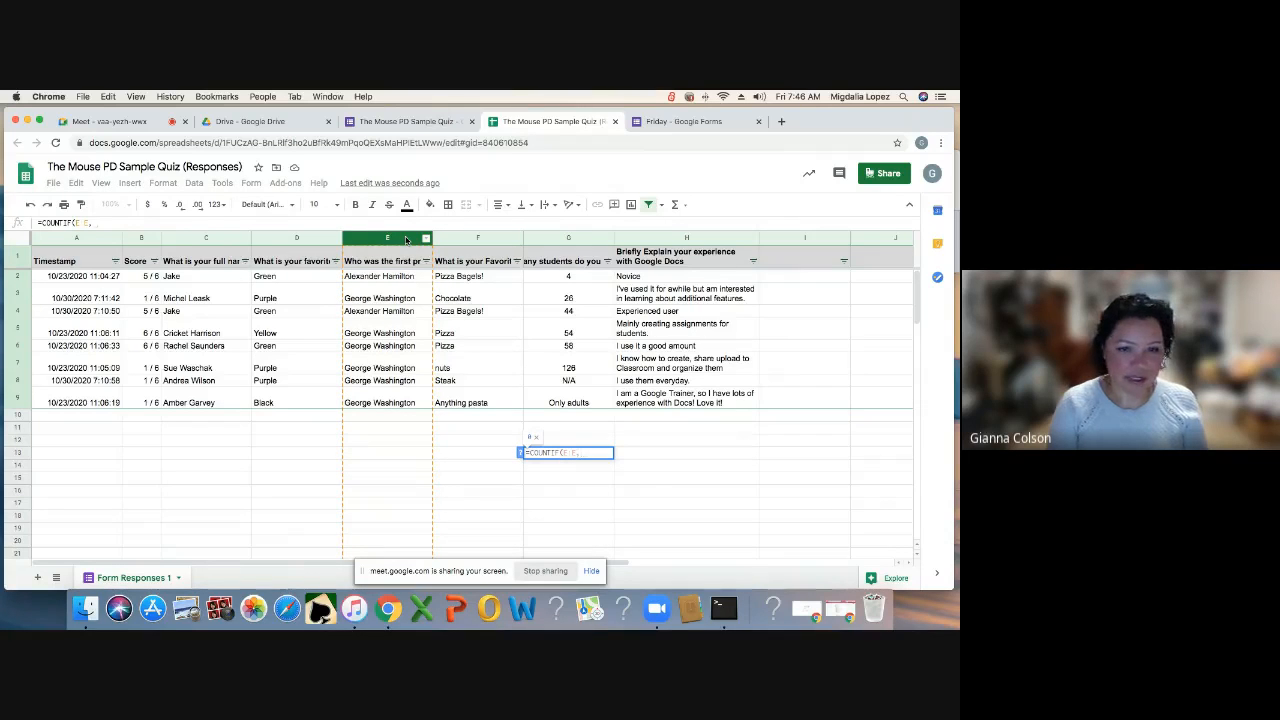
{"action": "type", "text": "\""}
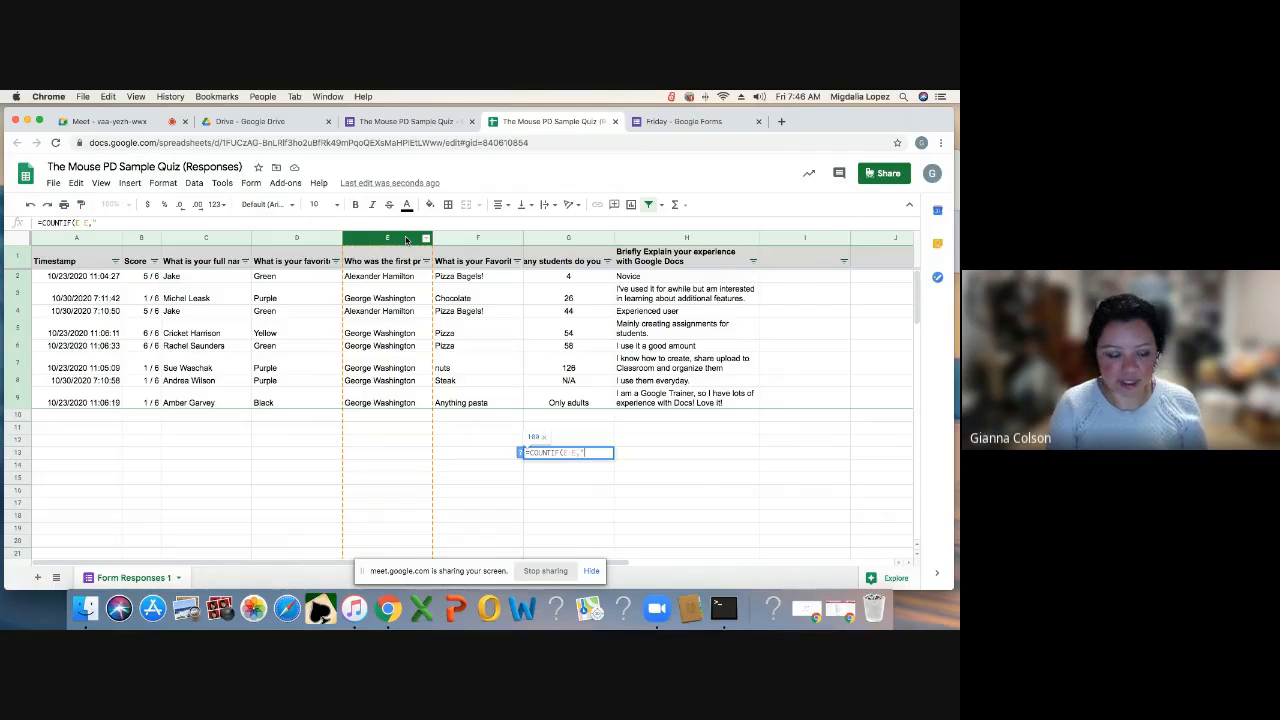
{"action": "type", "text": "ALE"}
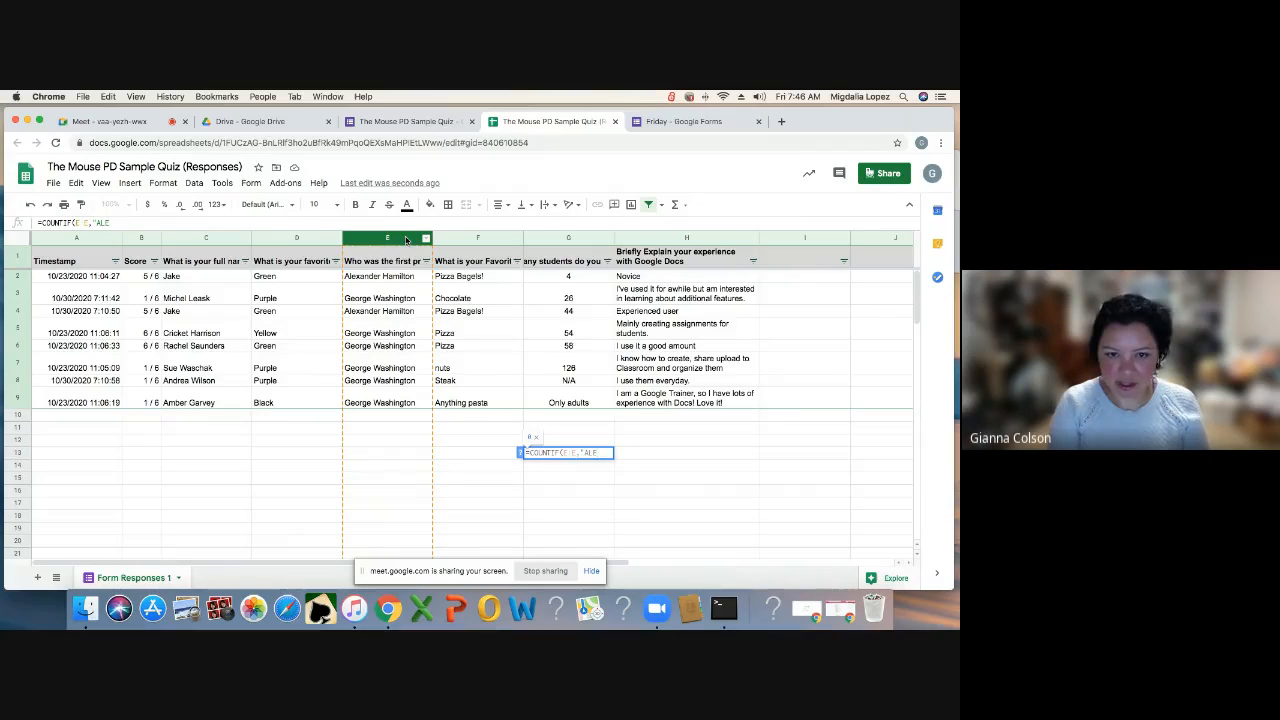
{"action": "key", "text": "BackSpace"}
{"action": "key", "text": "BackSpace"}
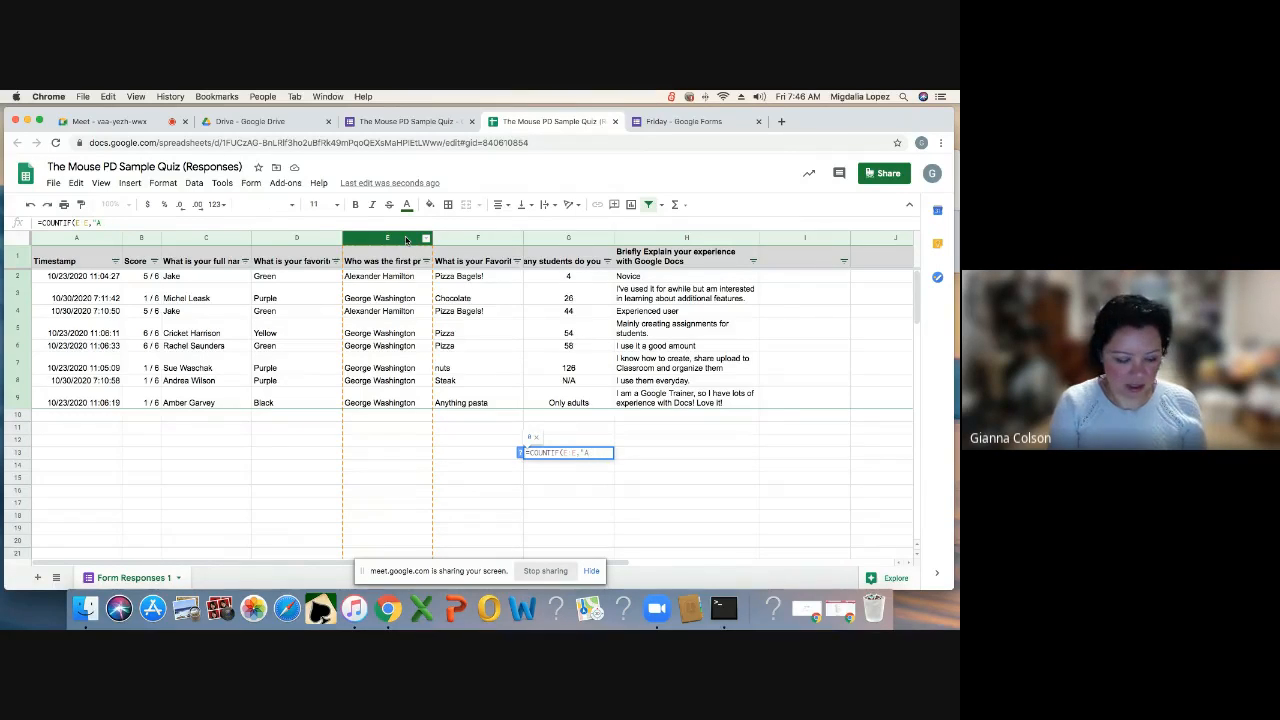
{"action": "type", "text": "lexander"}
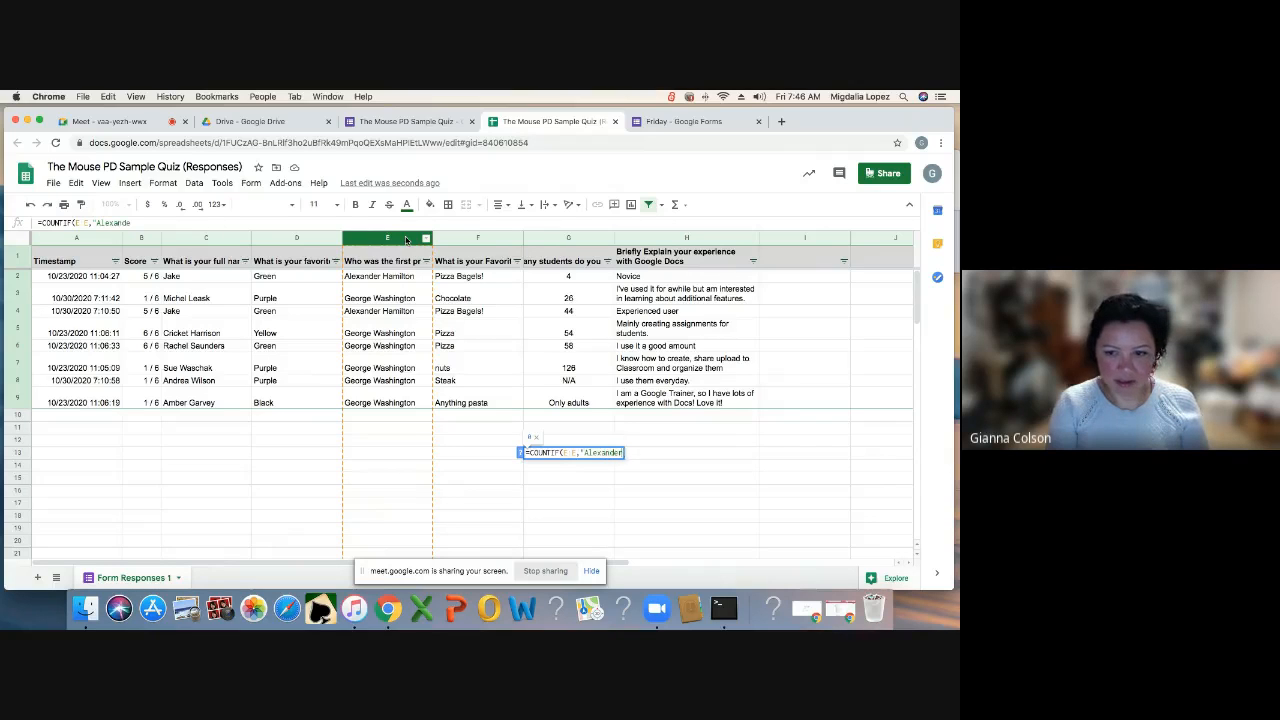
{"action": "type", "text": " Hamil"}
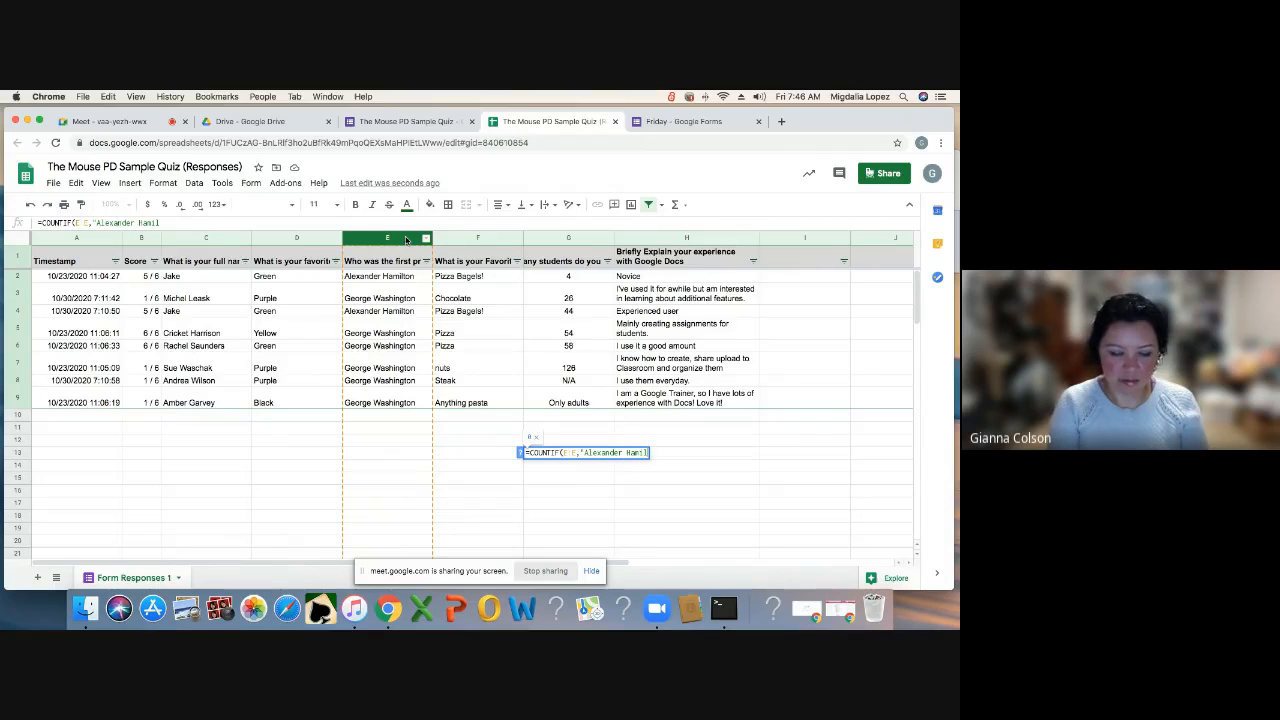
{"action": "type", "text": "ton\")"}
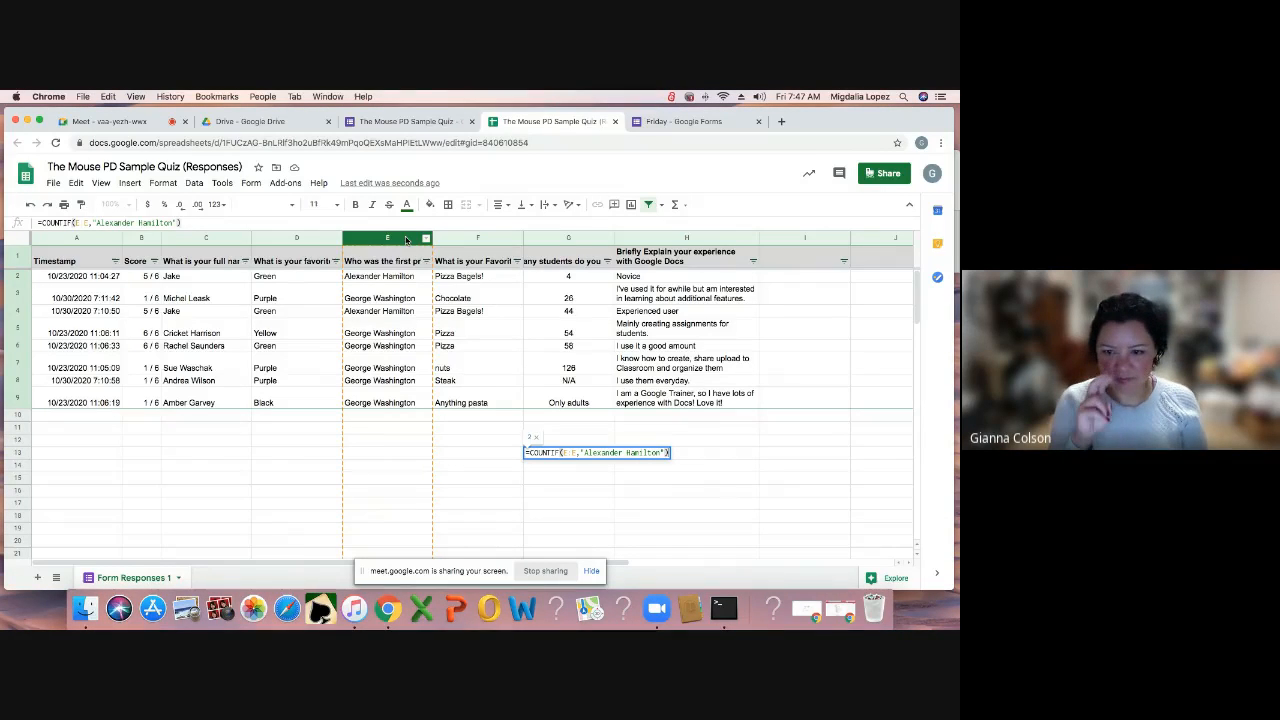
{"action": "key", "text": "Return"}
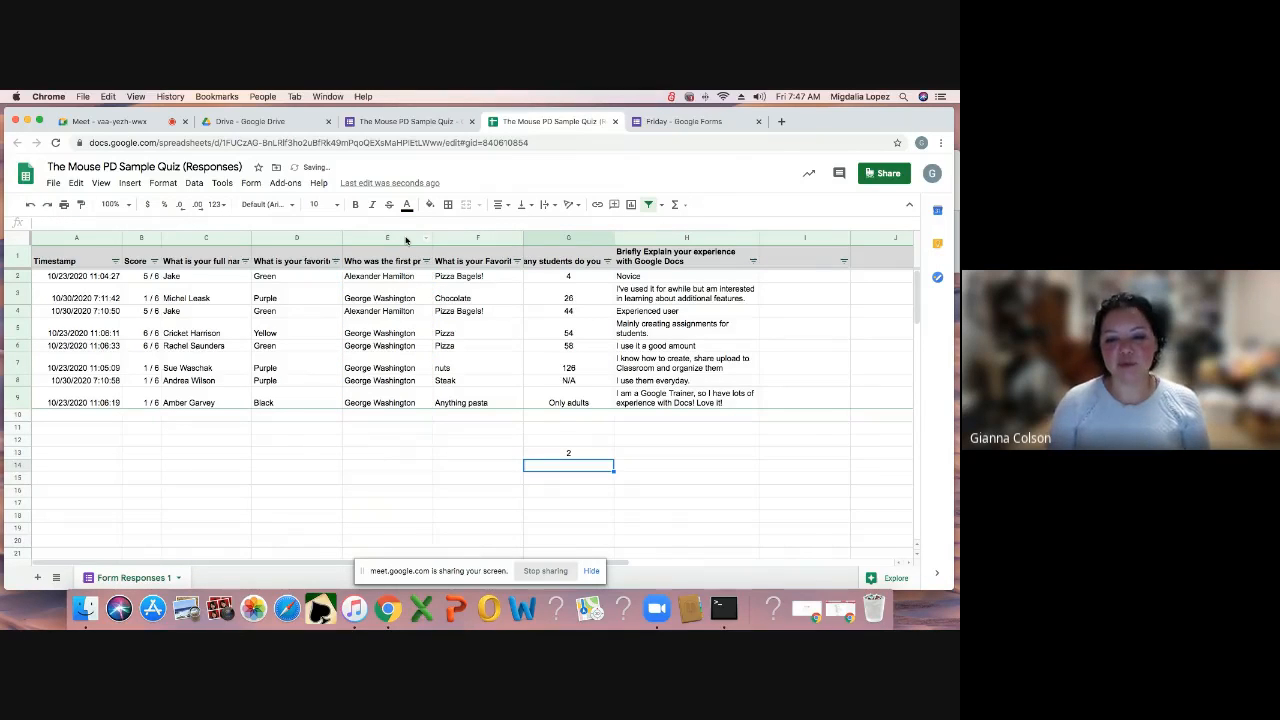
- Label the count in G13 by entering "Alex" in cell F13, and enter "George" in F14 below it
{"action": "scroll", "coordinate": [404, 241], "scroll_direction": "right", "scroll_amount": 4}
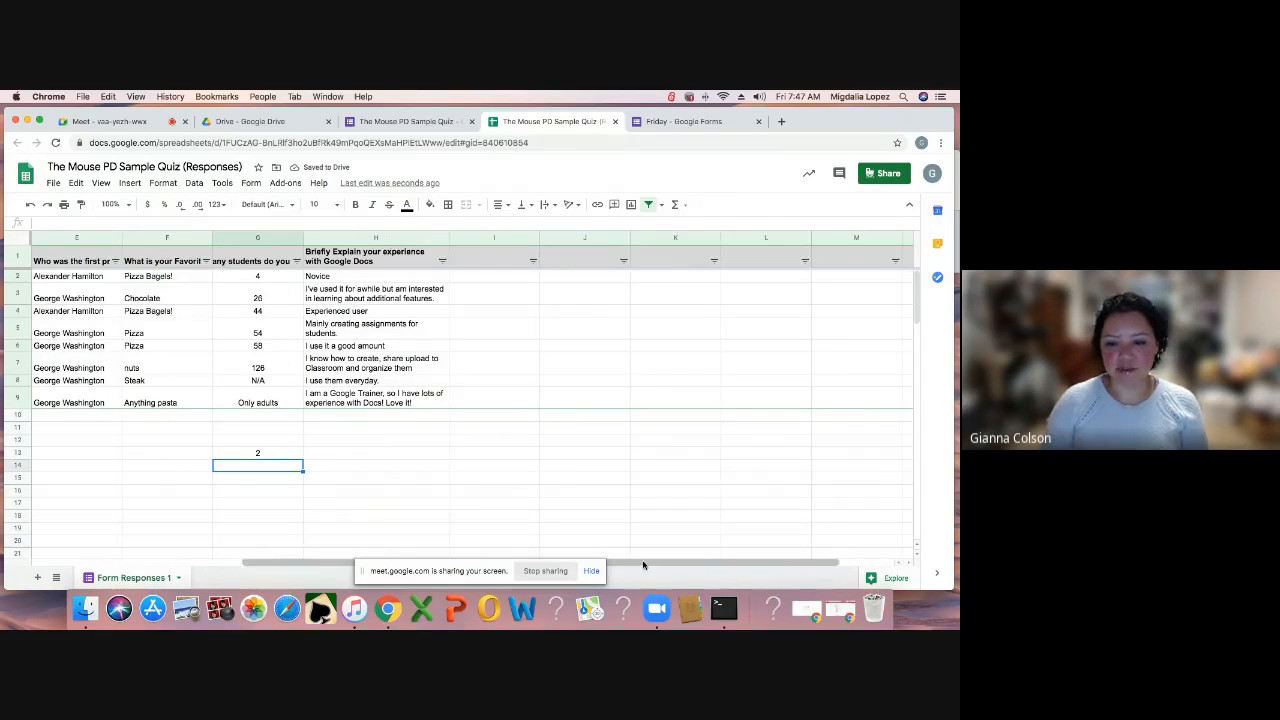
{"action": "scroll", "coordinate": [533, 507], "scroll_direction": "left", "scroll_amount": 4}
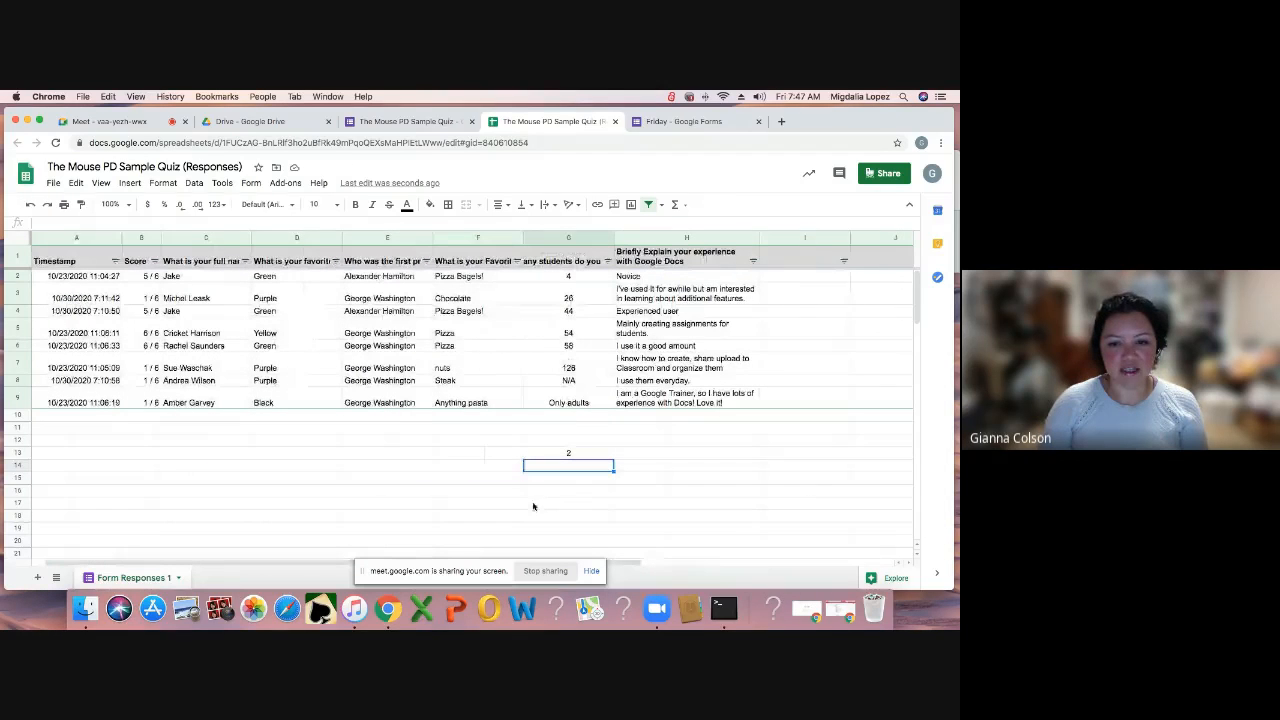
{"action": "left_click", "coordinate": [504, 458]}
{"action": "type", "text": "Alex"}
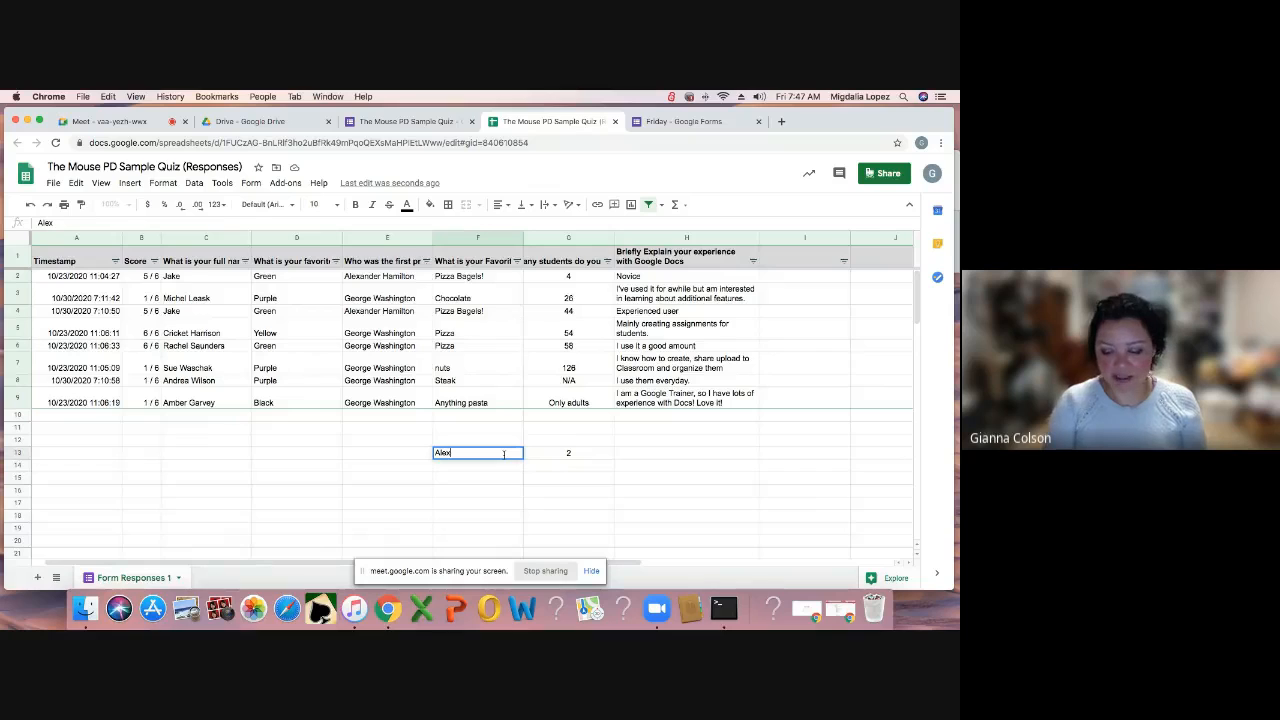
{"action": "key", "text": "Return"}
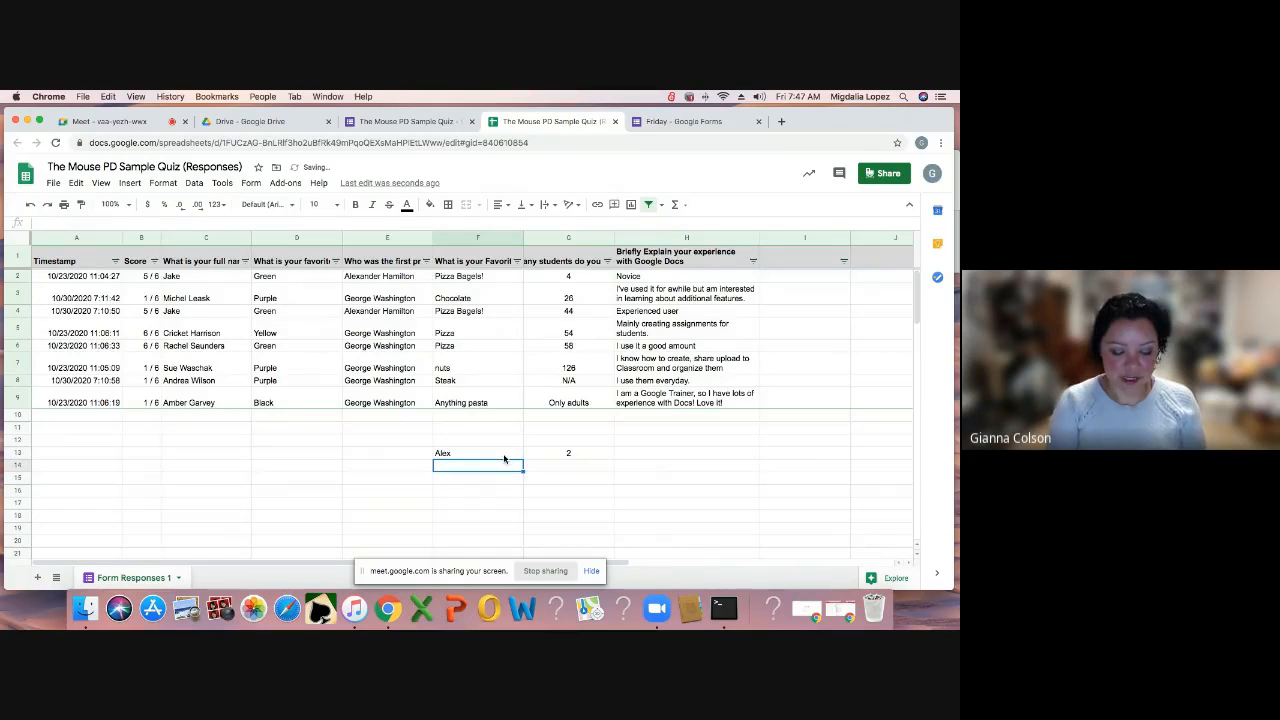
{"action": "type", "text": "George"}
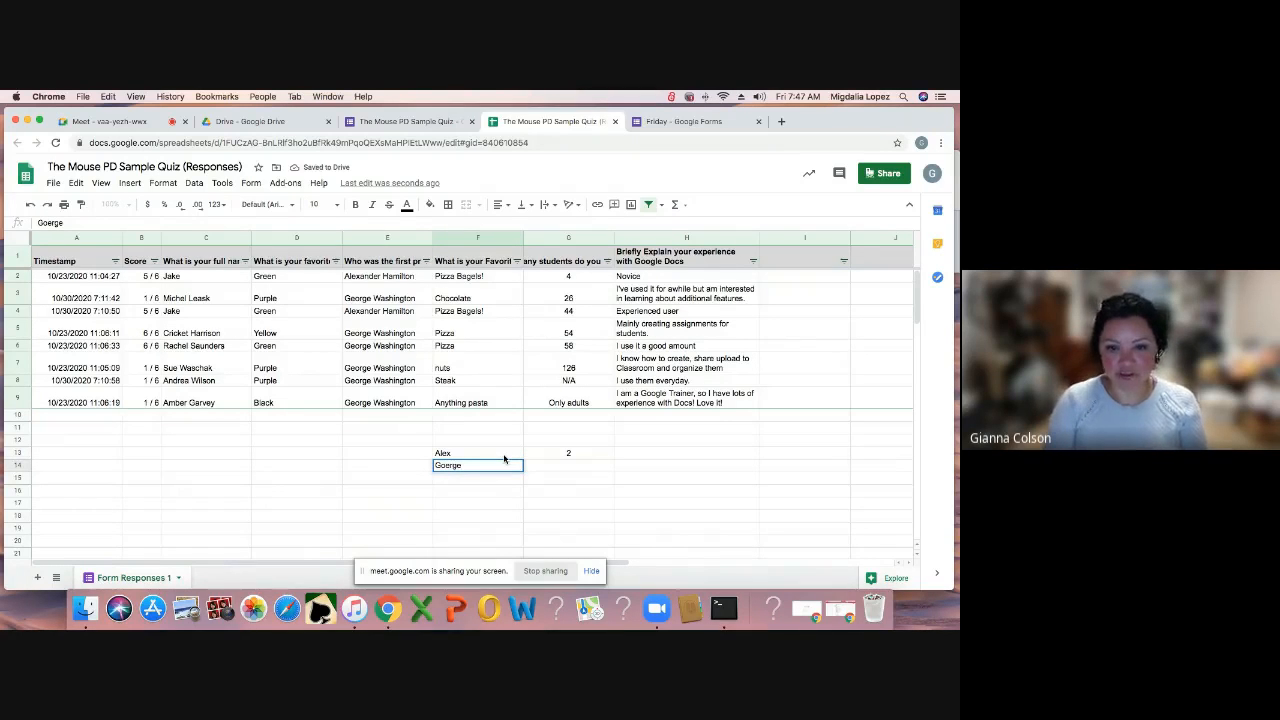
{"action": "key", "text": "BackSpace"}
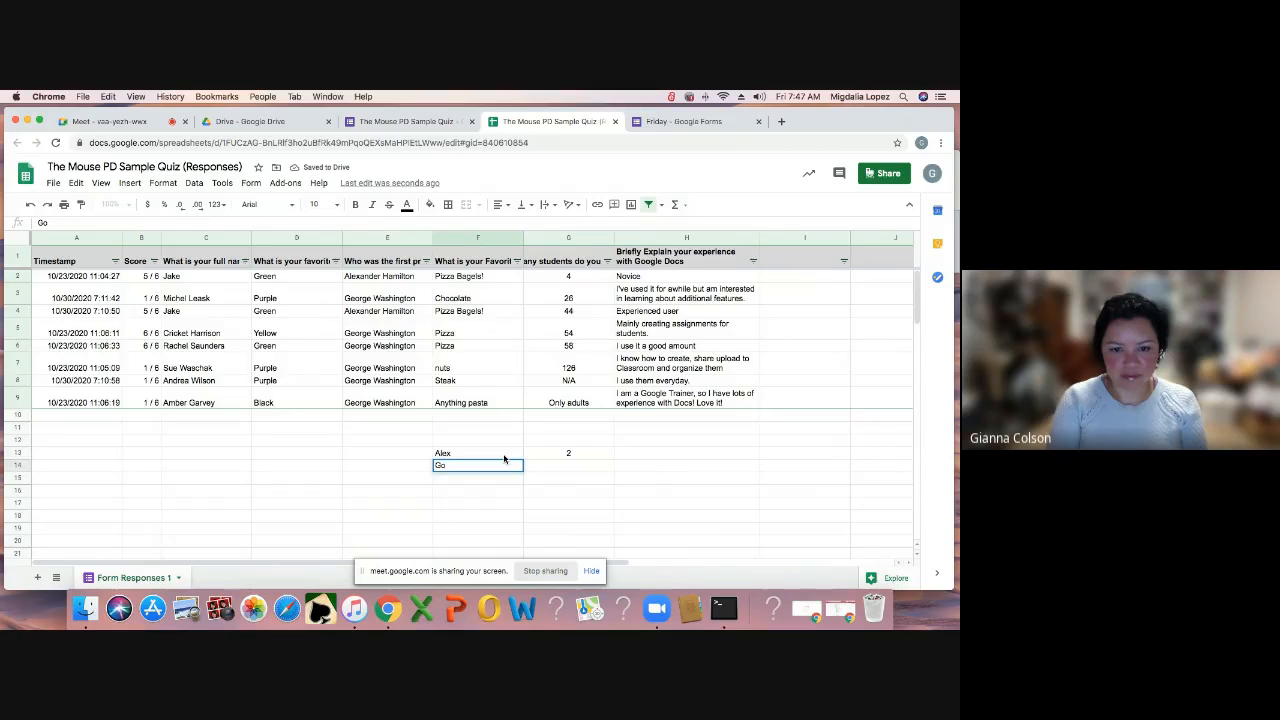
{"action": "key", "text": "BackSpace"}
{"action": "key", "text": "BackSpace"}
{"action": "type", "text": "orge"}
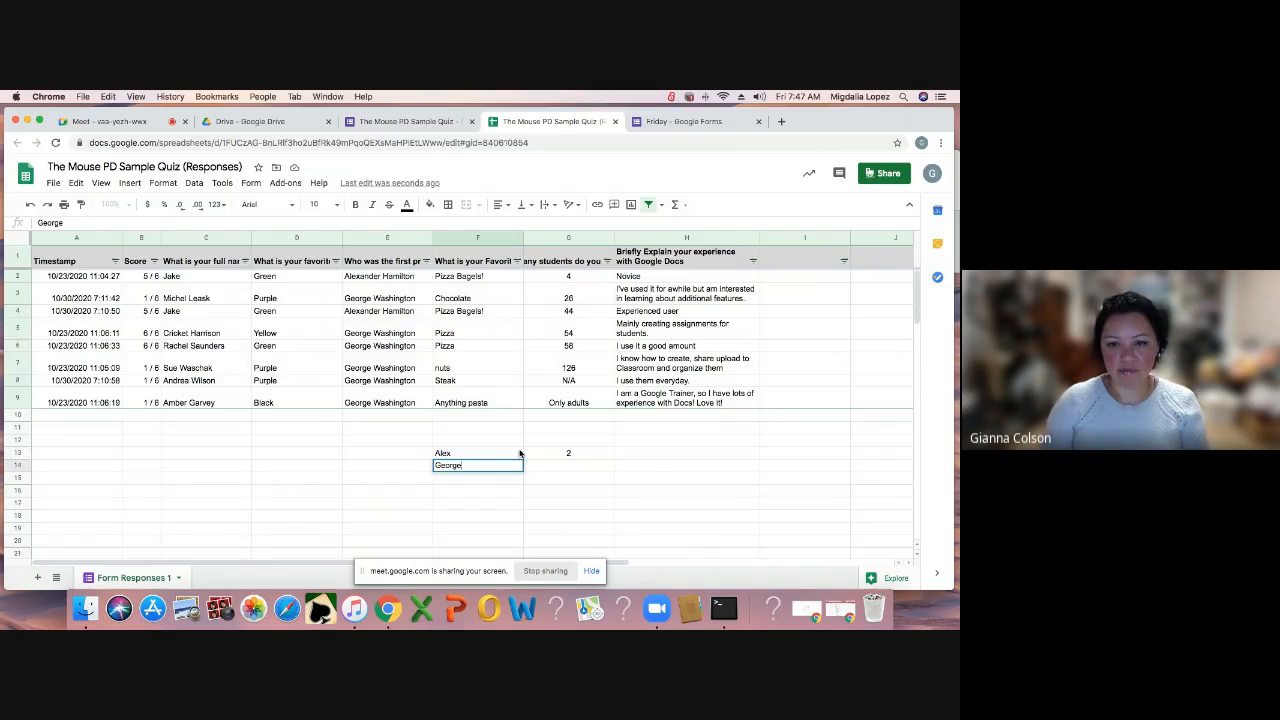
{"action": "left_click", "coordinate": [607, 457]}
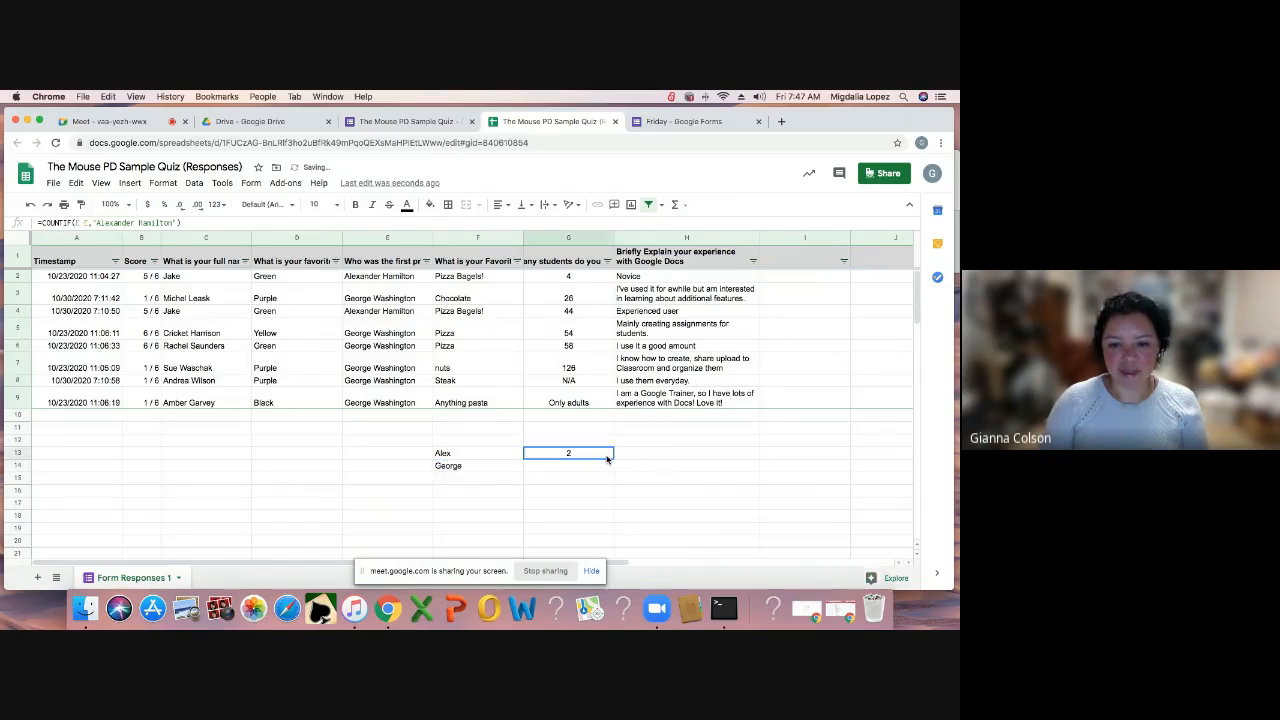
- Start a COUNTIF formula in cell G14, beside the George label, with the whole column E as its range
{"action": "left_click", "coordinate": [605, 466]}
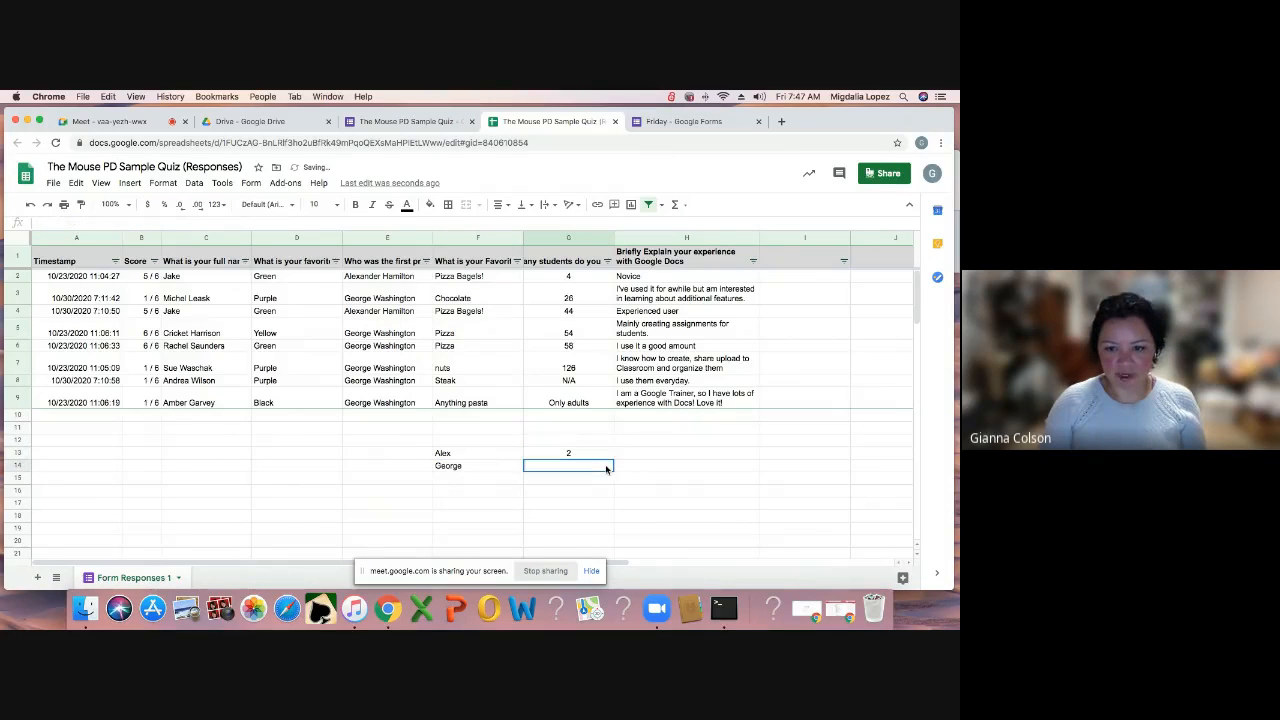
{"action": "type", "text": "="}
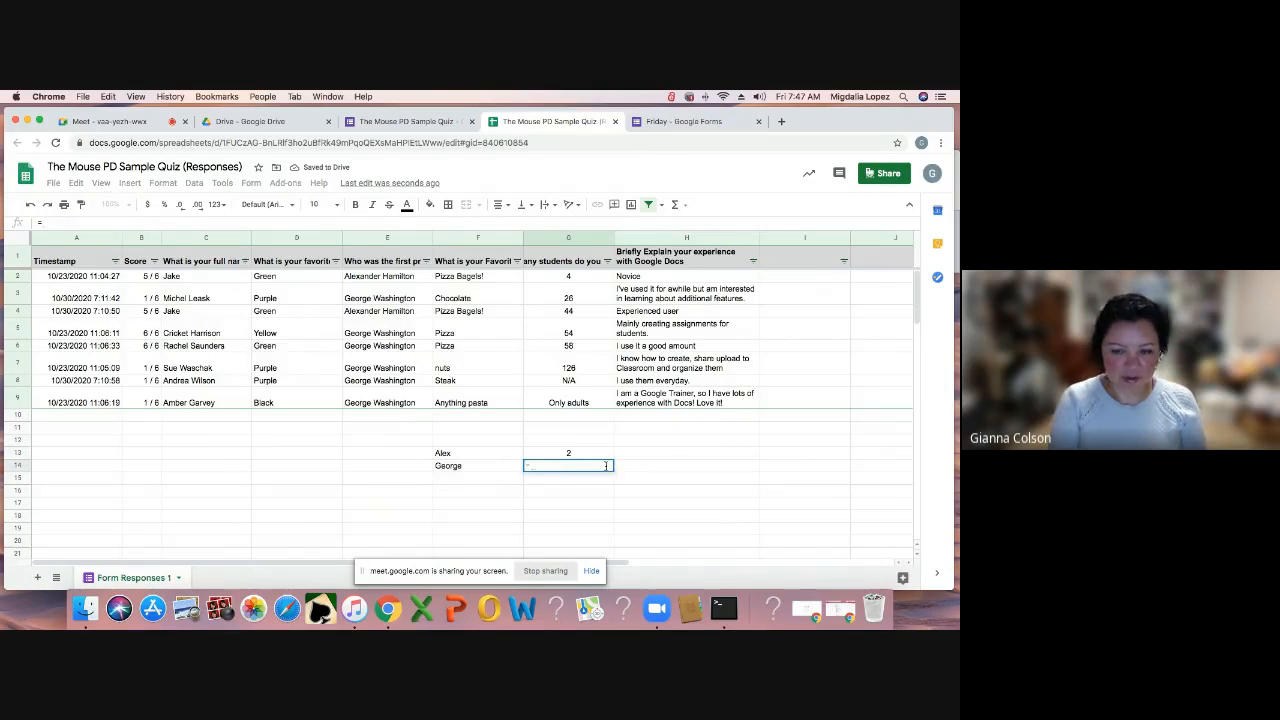
{"action": "type", "text": "coun"}
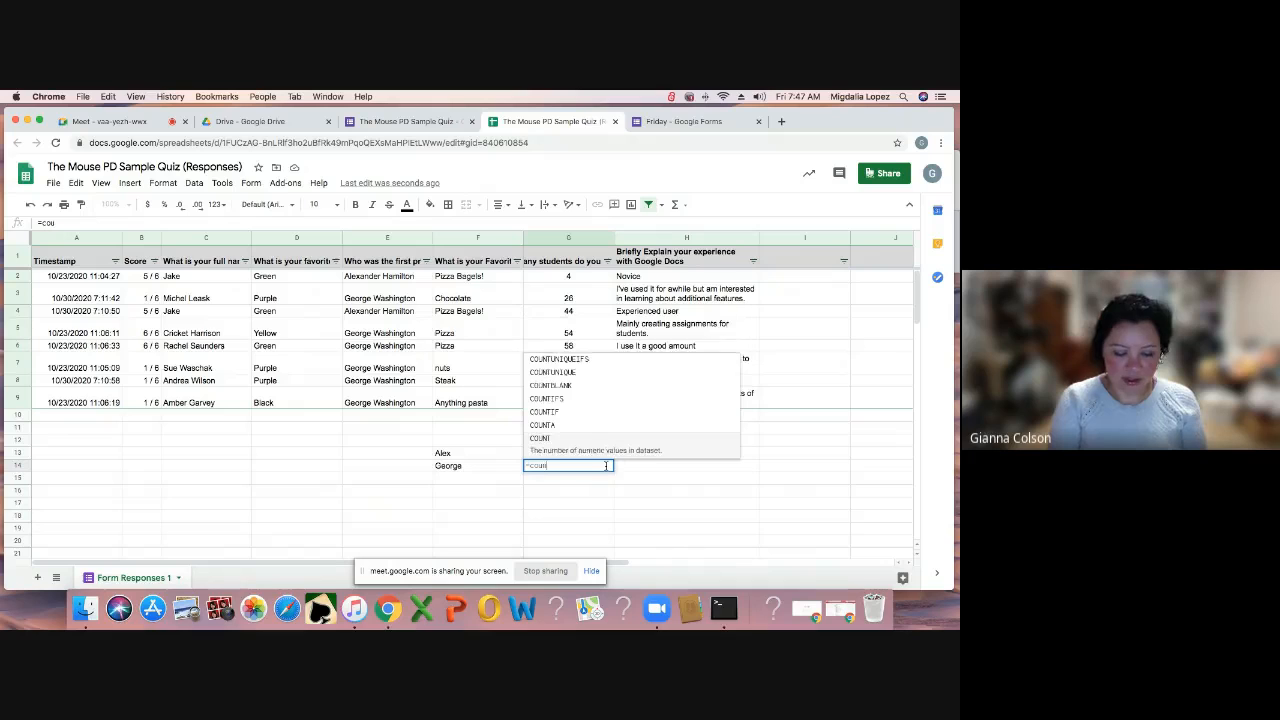
{"action": "type", "text": "tif("}
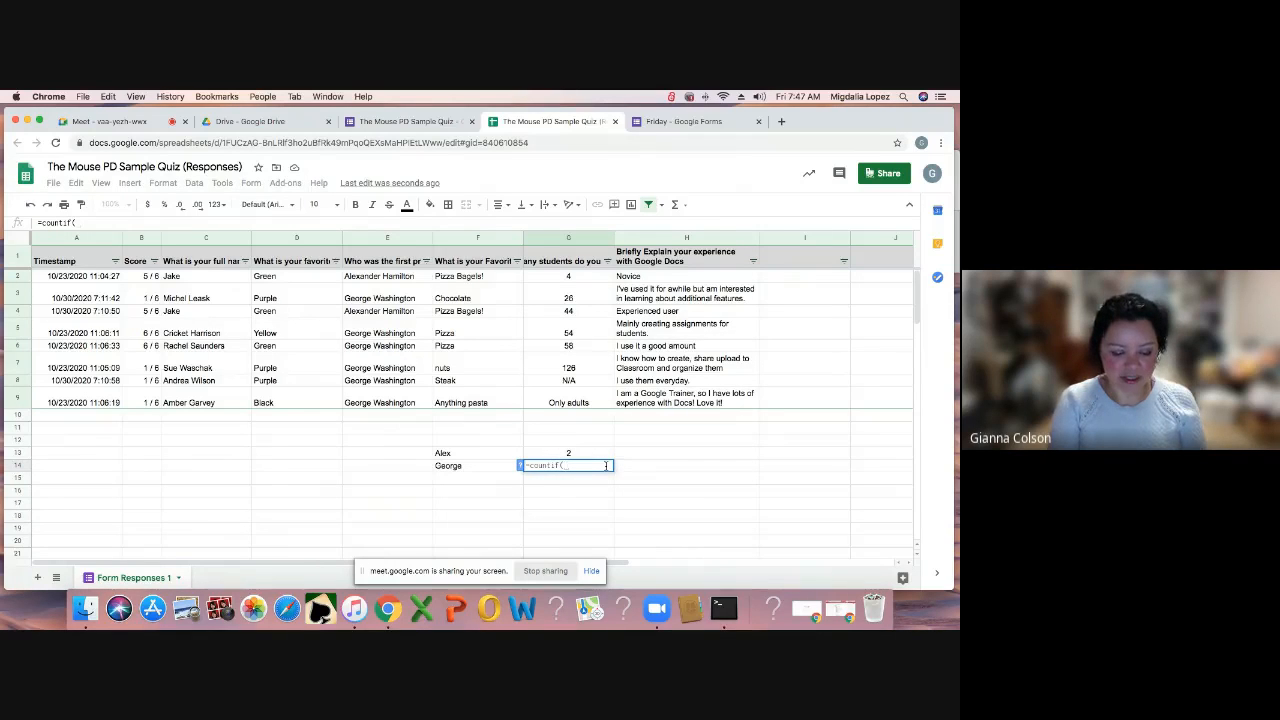
{"action": "type", "text": "G"}
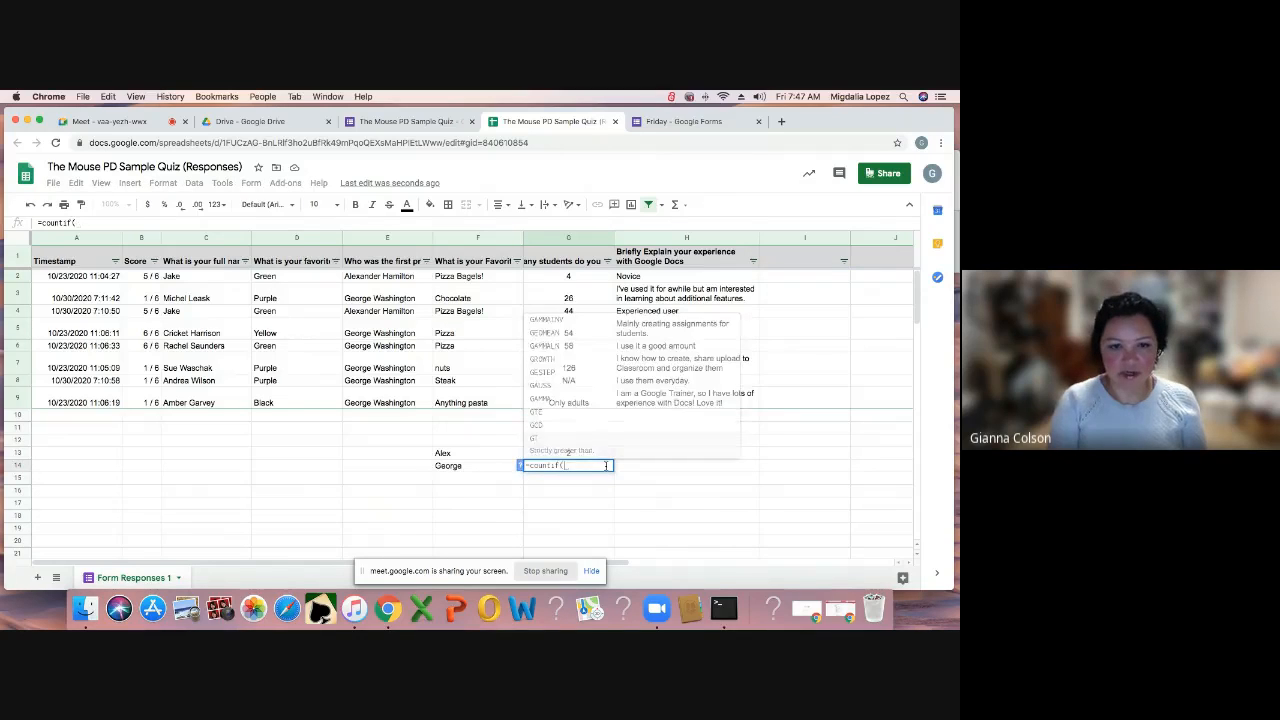
{"action": "key", "text": "BackSpace"}
{"action": "left_click", "coordinate": [395, 240]}
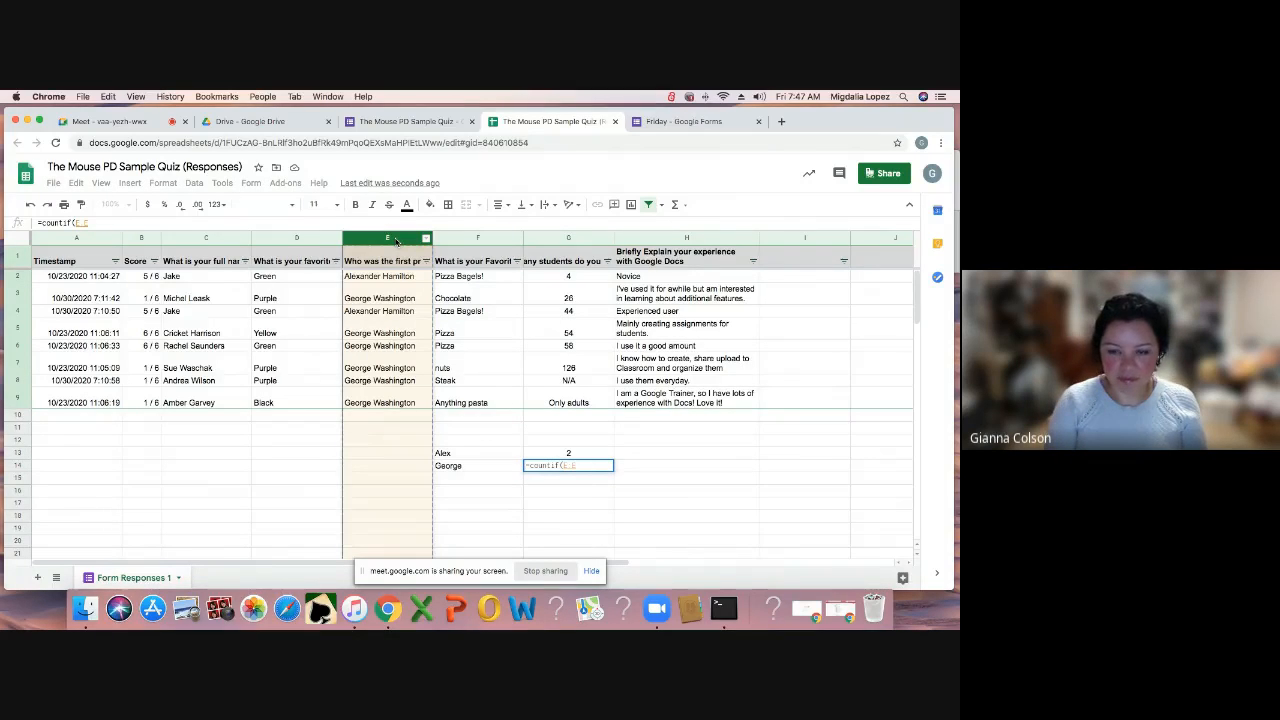
{"action": "type", "text": ","}
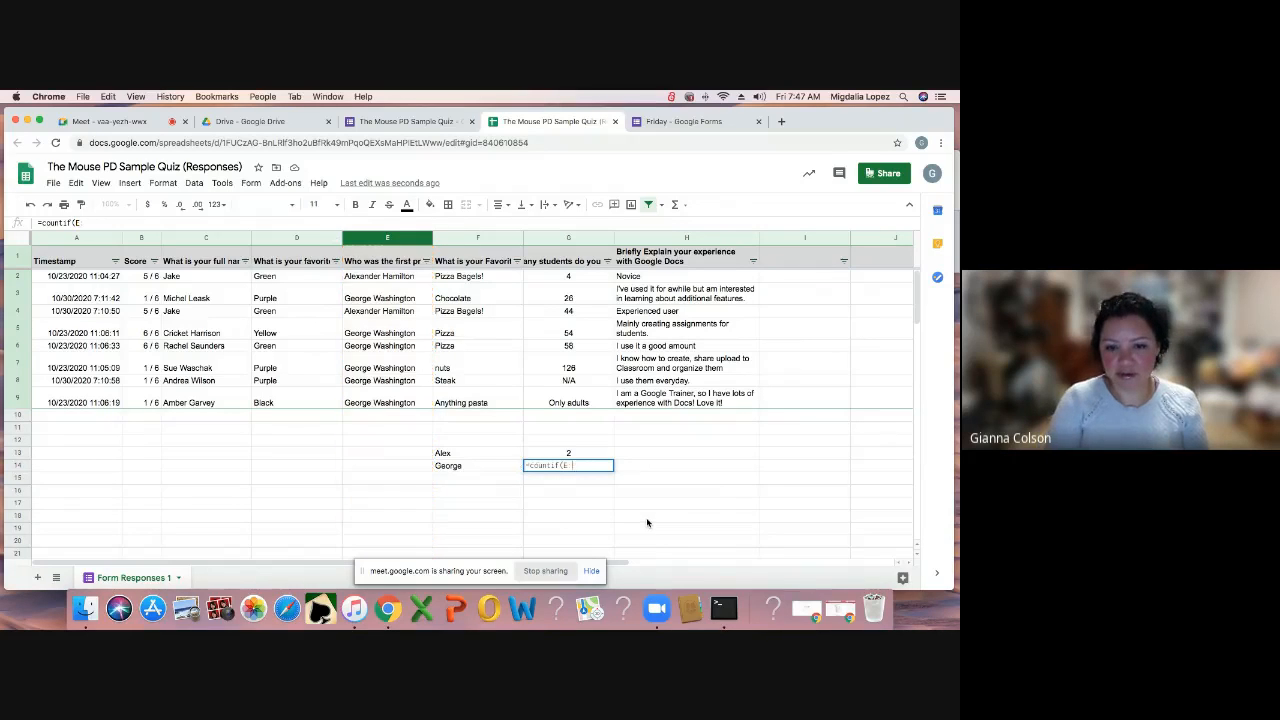
- Try replacing the COUNTIF range in G14 with the response cells C3:H9 and C2:H9
{"action": "key", "text": "BackSpace"}
{"action": "key", "text": "BackSpace"}
{"action": "key", "text": "BackSpace"}
{"action": "key", "text": "BackSpace"}
{"action": "left_click_drag", "start_coordinate": [190, 298], "coordinate": [663, 397]}
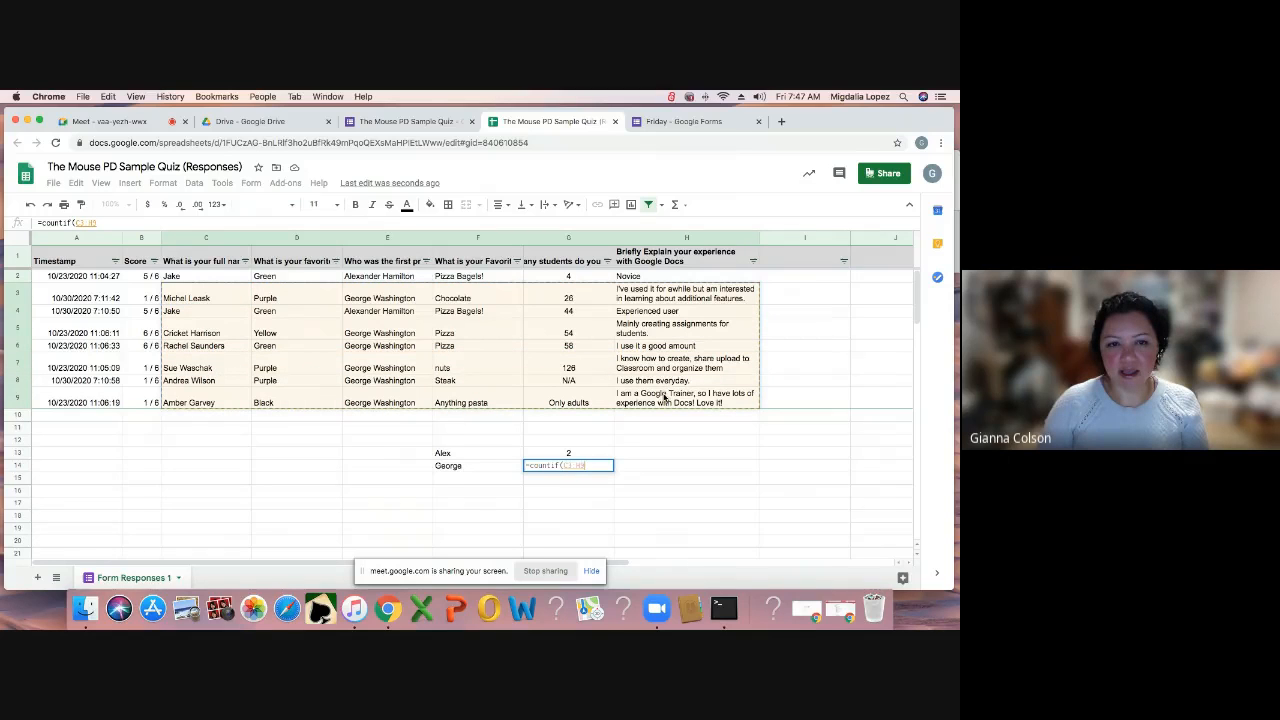
{"action": "left_click", "coordinate": [240, 278]}
{"action": "left_click_drag", "start_coordinate": [240, 278], "coordinate": [679, 397]}
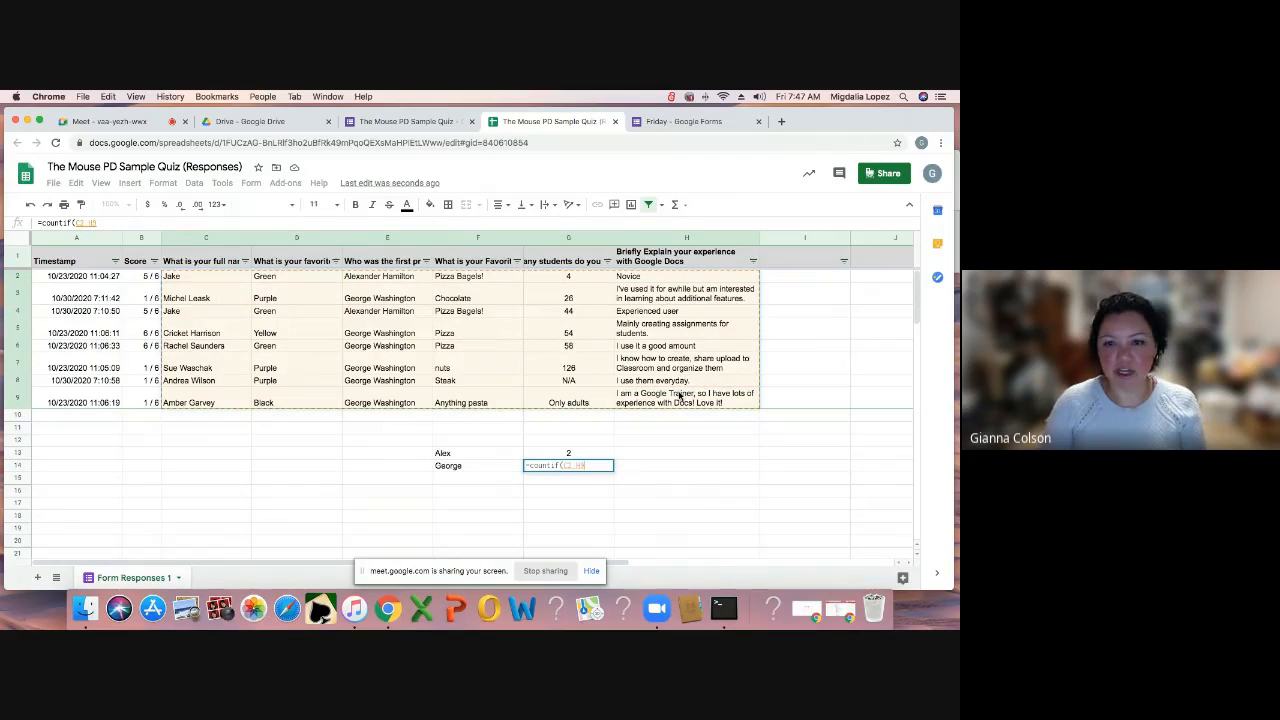
- Count the "George Washington" answers in cell G14 with a COUNTIF formula over the whole column E
{"action": "left_click", "coordinate": [403, 241]}
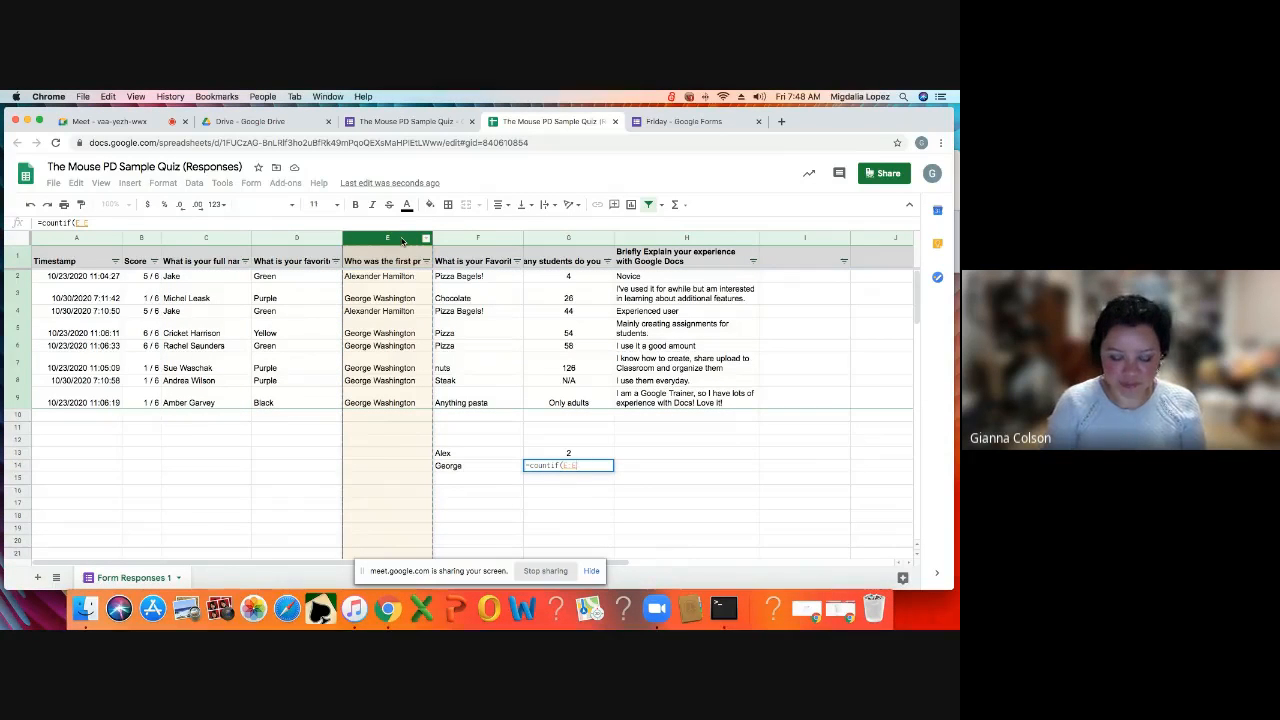
{"action": "type", "text": ", "}
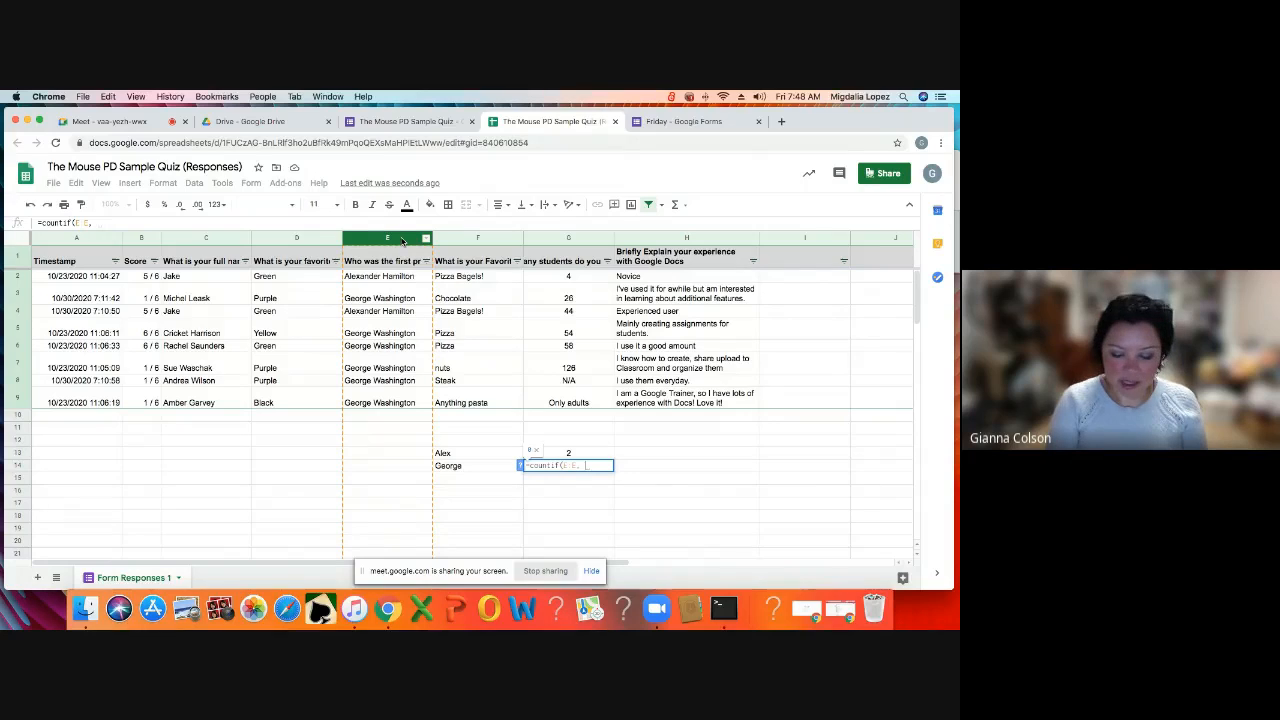
{"action": "type", "text": "\"G"}
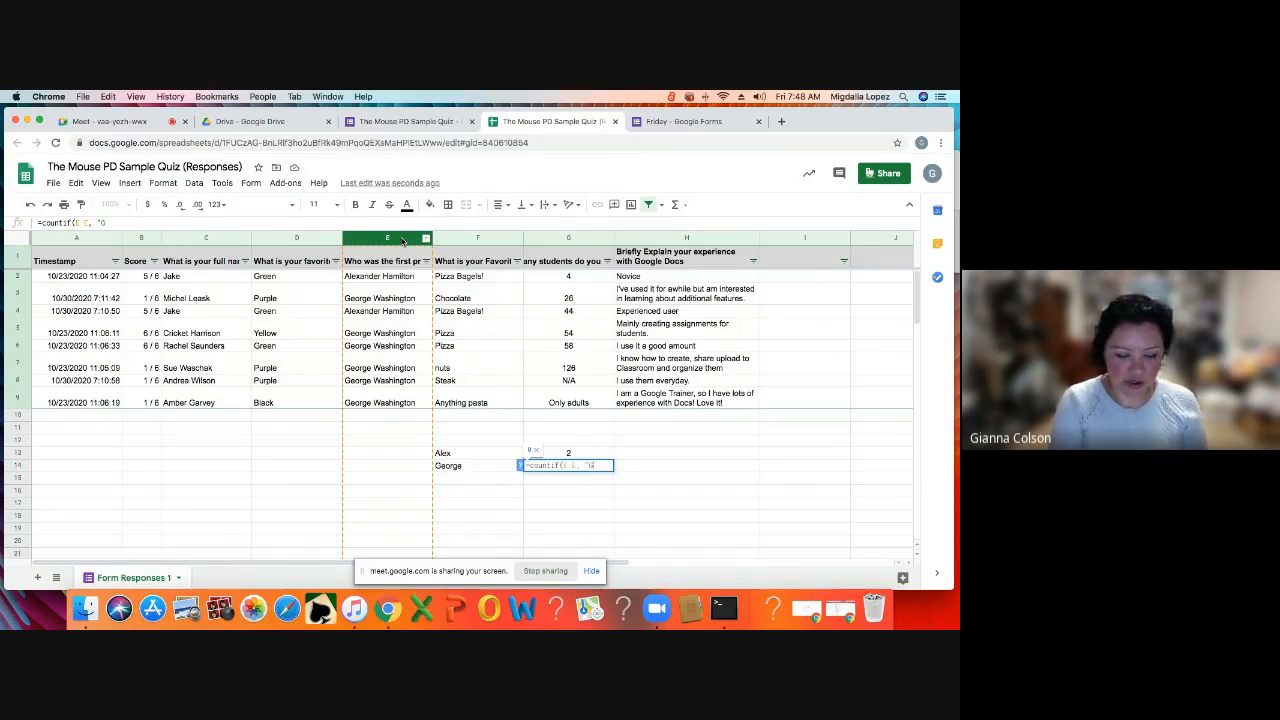
{"action": "type", "text": "eorge"}
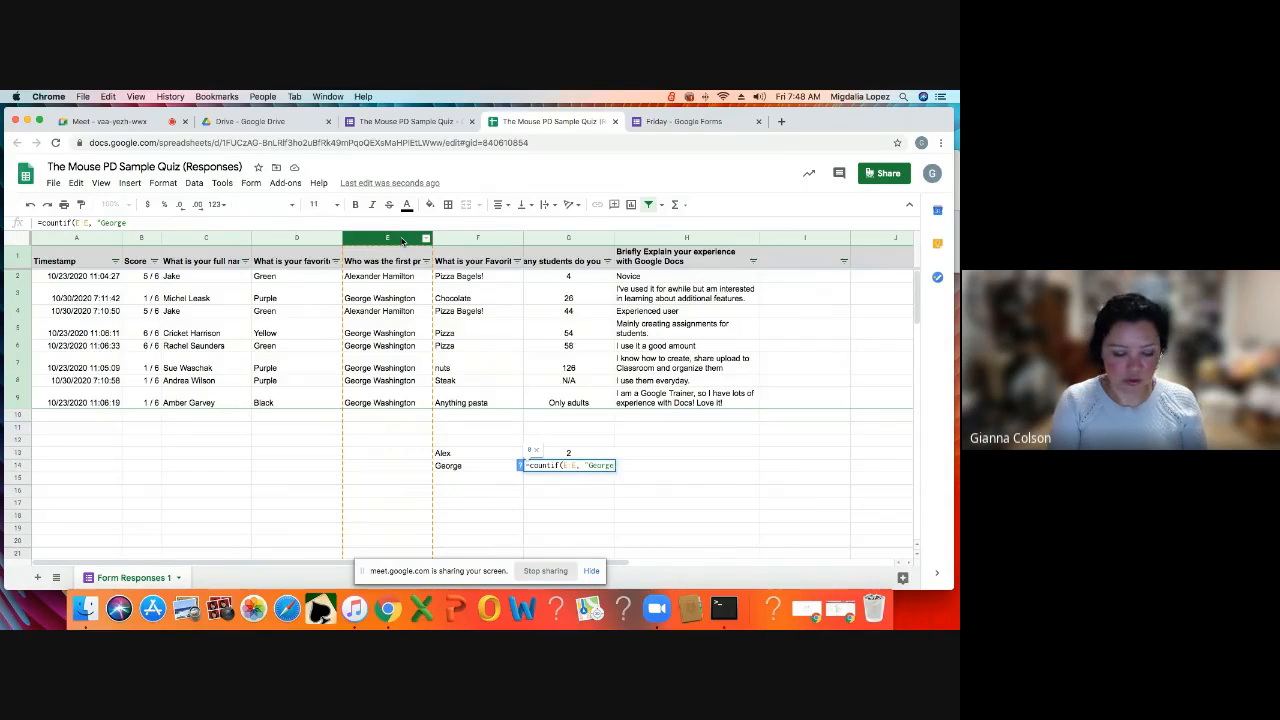
{"action": "type", "text": " Washing"}
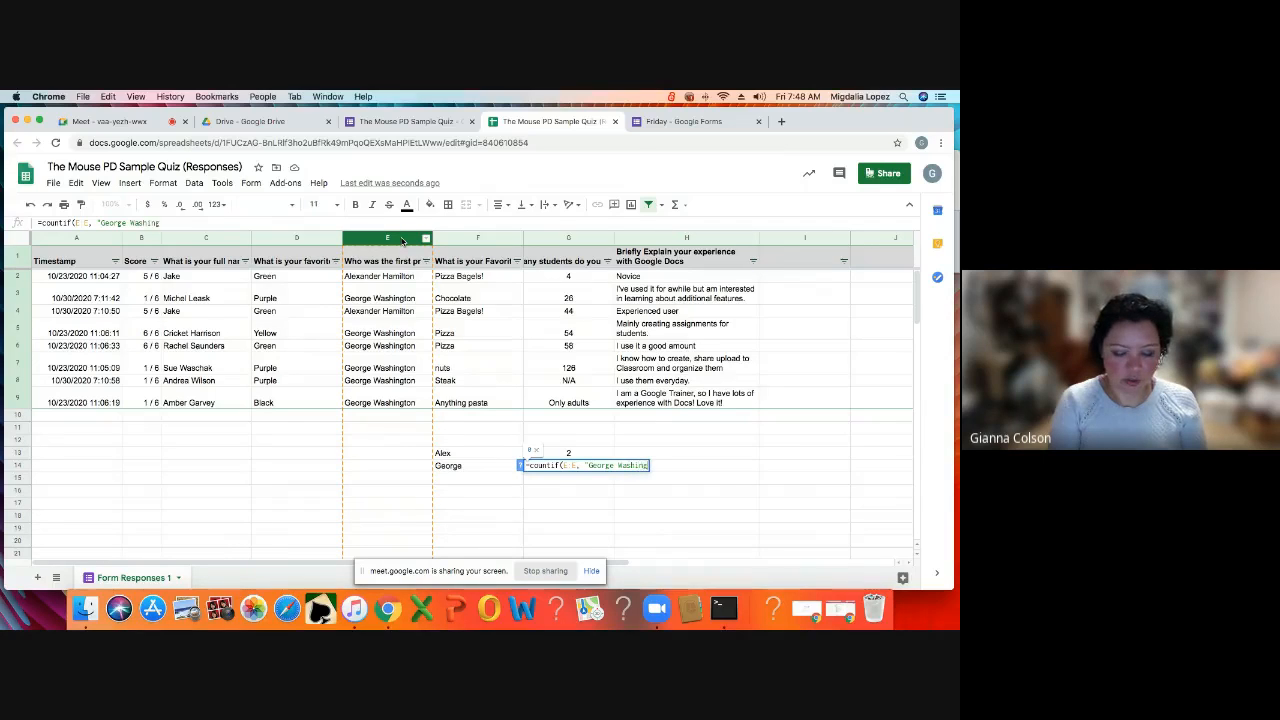
{"action": "type", "text": "ton"}
{"action": "type", "text": "\")"}
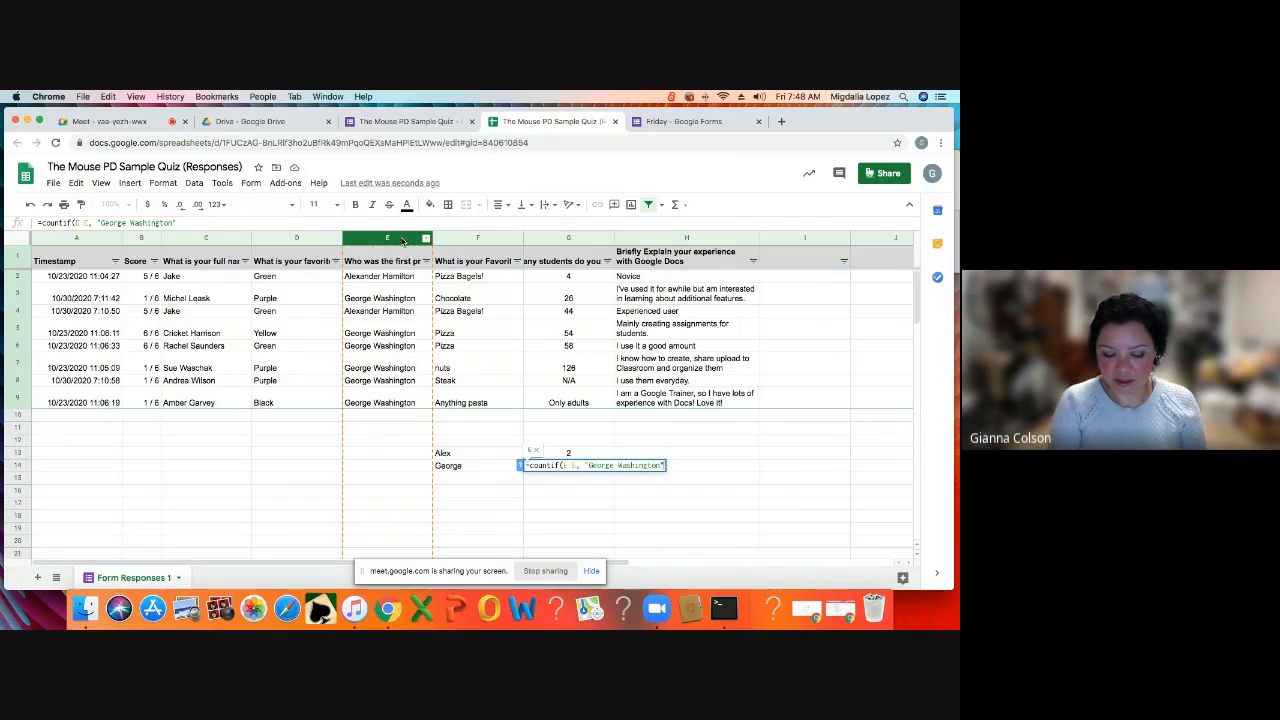
{"action": "key", "text": "Return"}
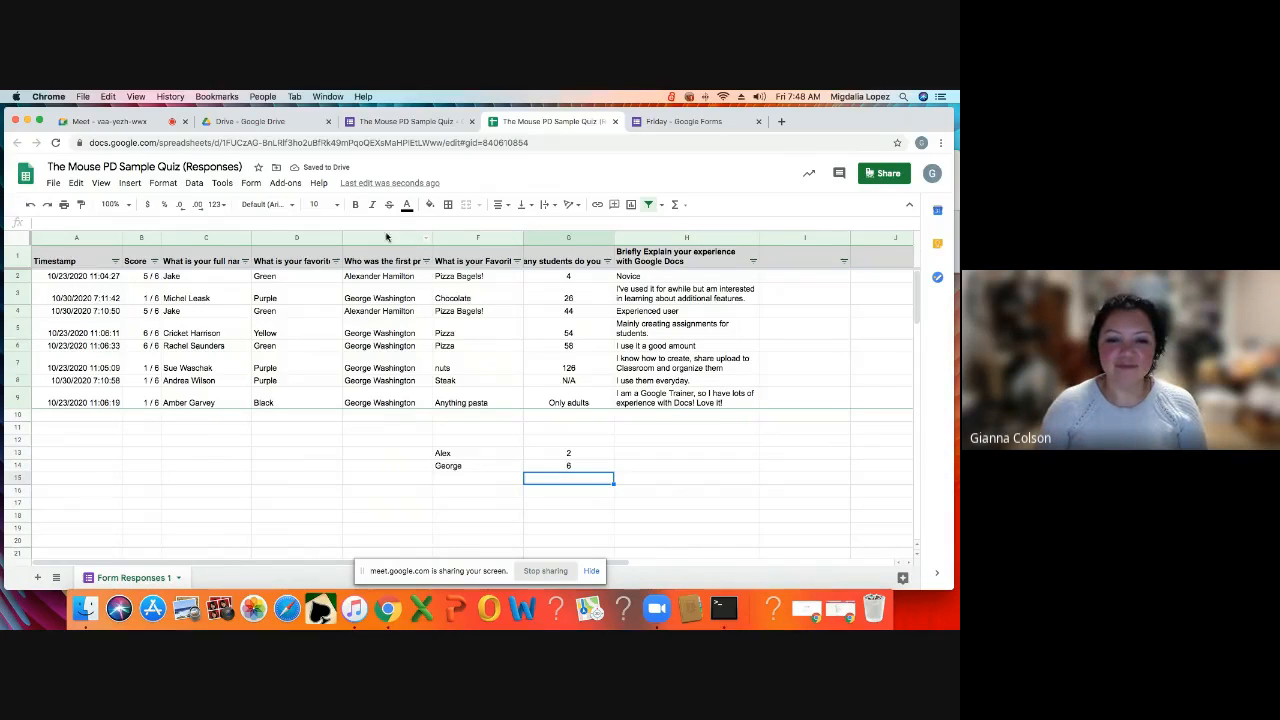
- Add the headers "Pres" in cell F12 and "#" in cell G12 above the president counts
{"action": "left_click", "coordinate": [497, 442]}
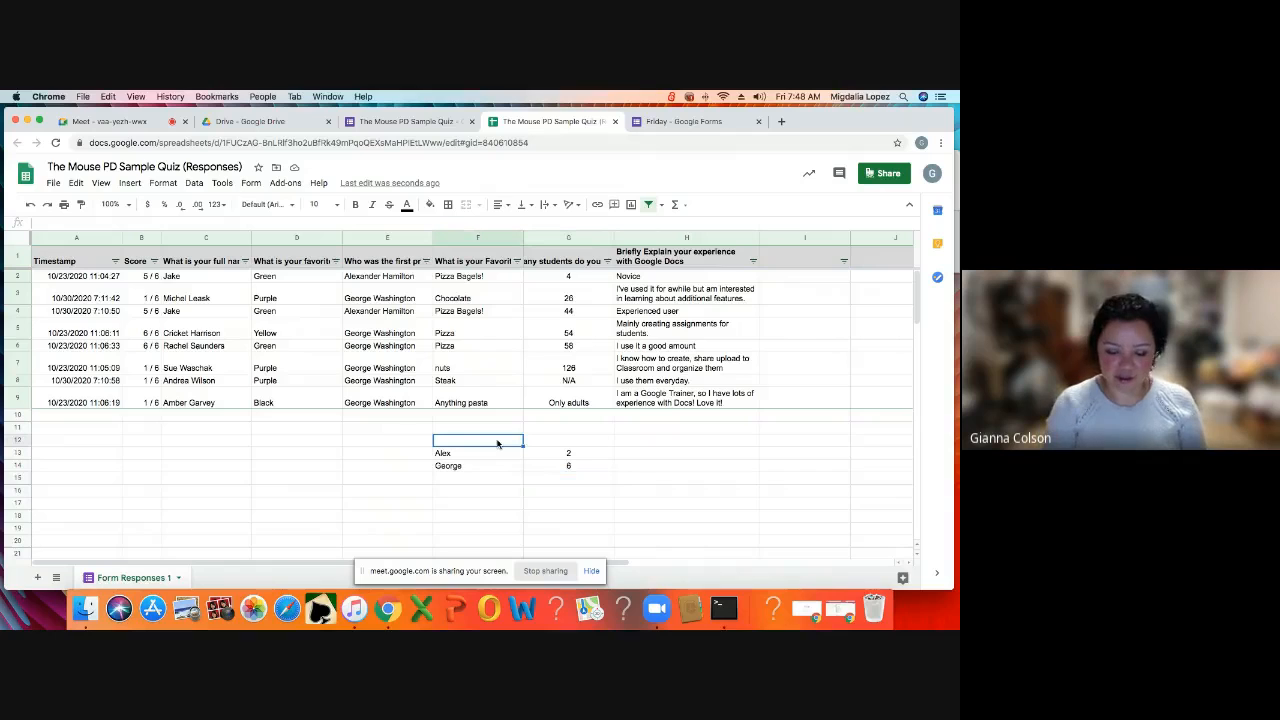
{"action": "type", "text": "Pres"}
{"action": "left_click", "coordinate": [589, 444]}
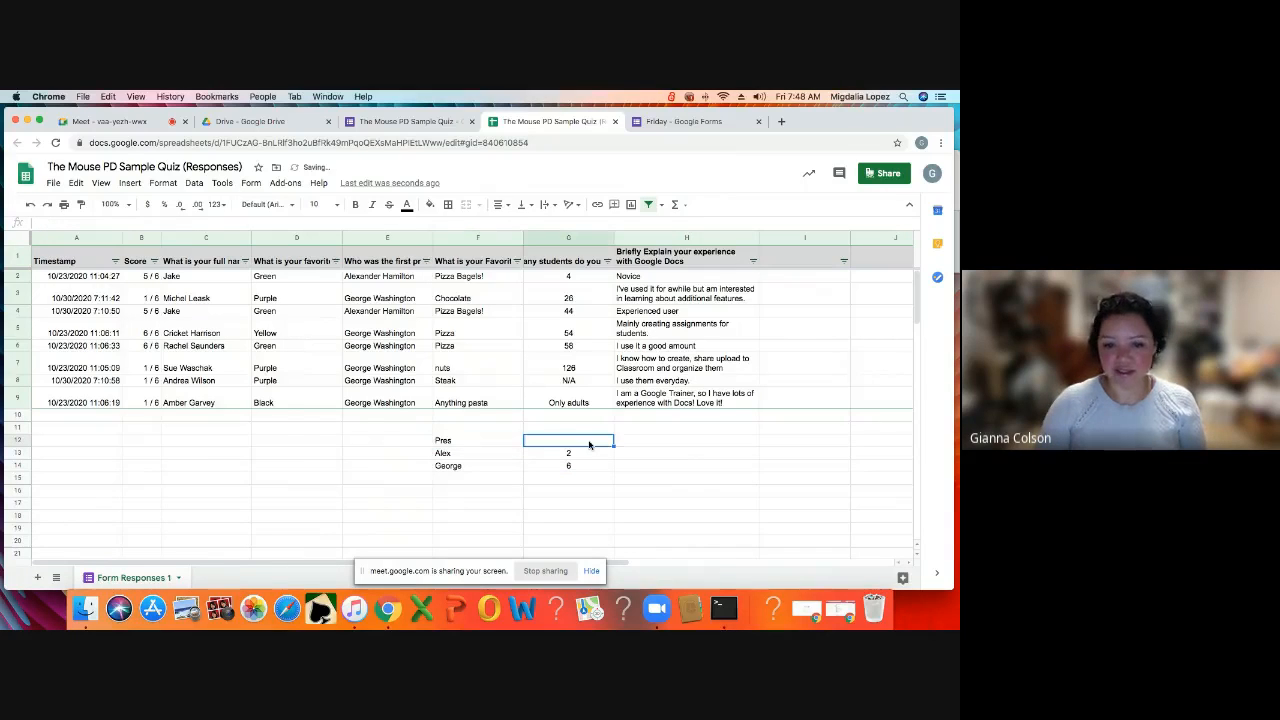
{"action": "type", "text": "#"}
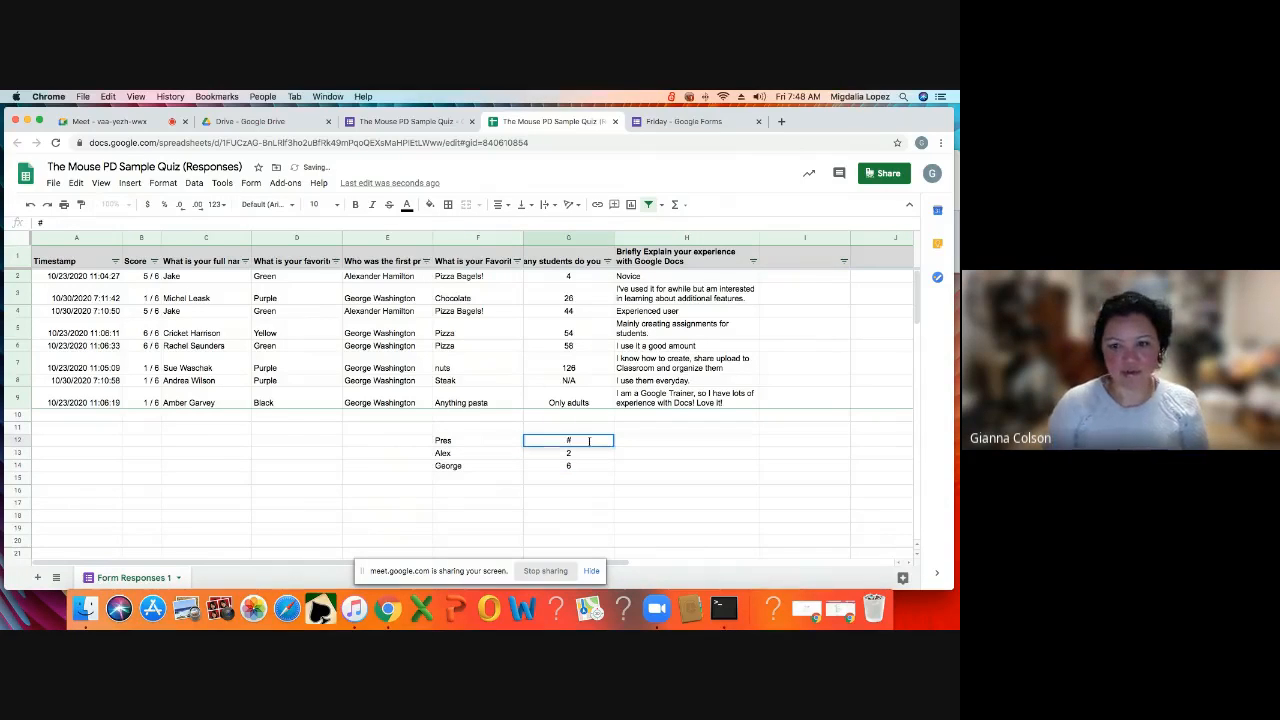
{"action": "left_click", "coordinate": [726, 492]}
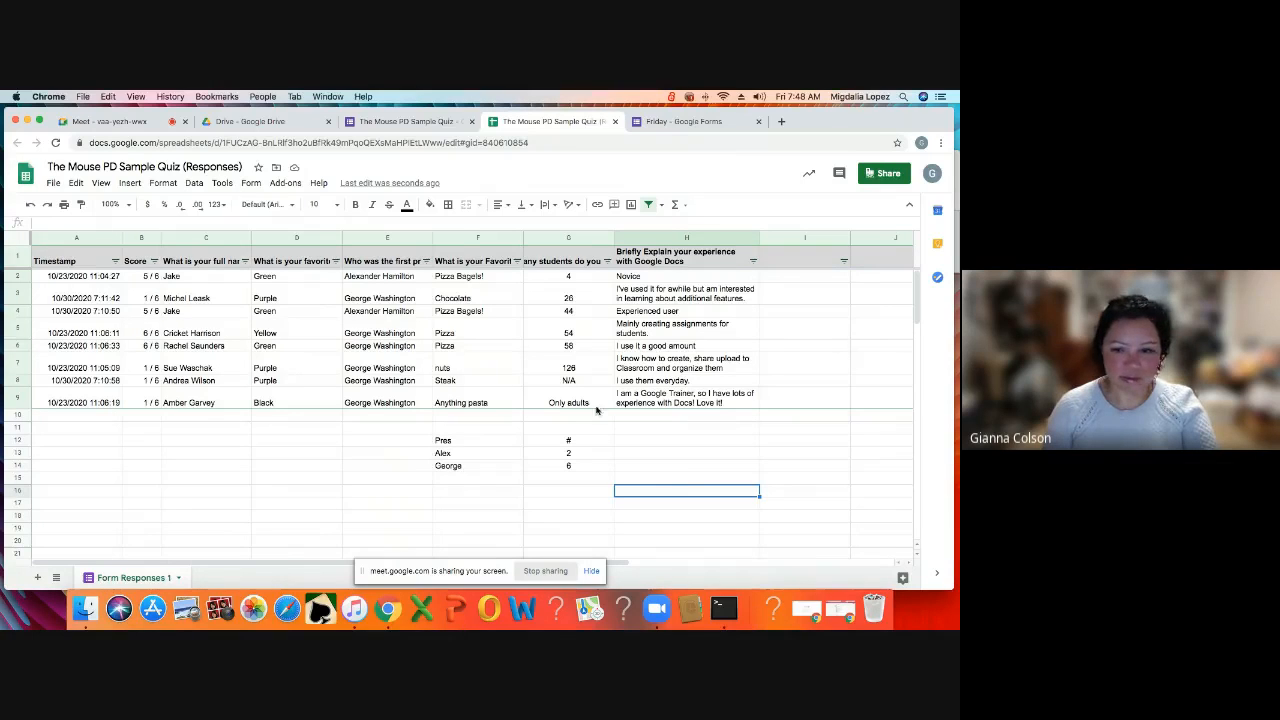
- Insert a chart from the president count table in F12:G14
{"action": "left_click_drag", "start_coordinate": [518, 442], "coordinate": [544, 466]}
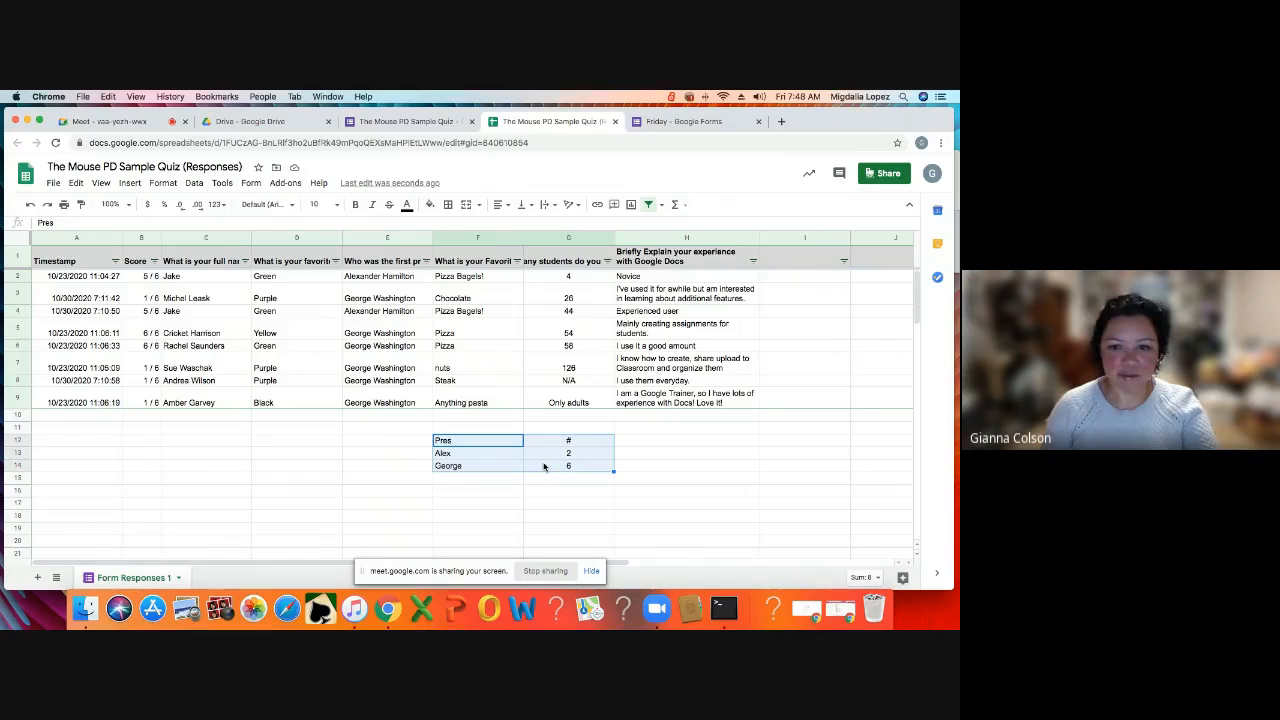
{"action": "left_click", "coordinate": [131, 184]}
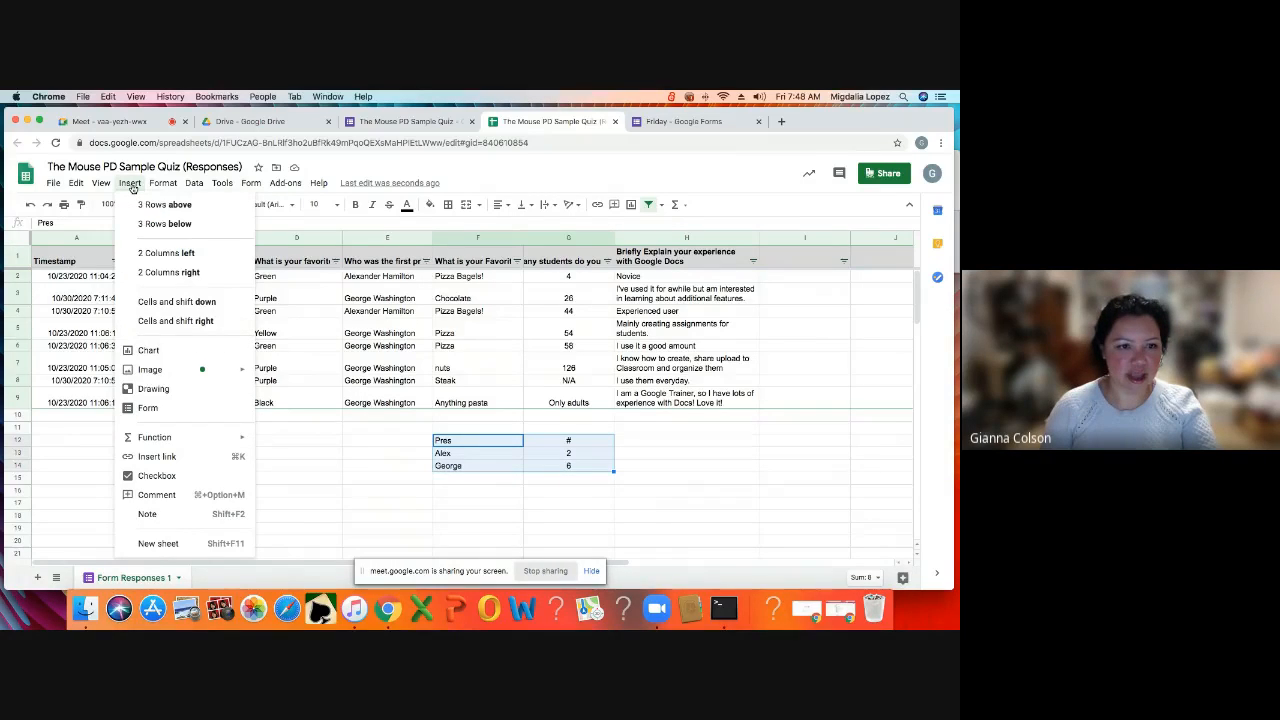
{"action": "left_click", "coordinate": [172, 358]}
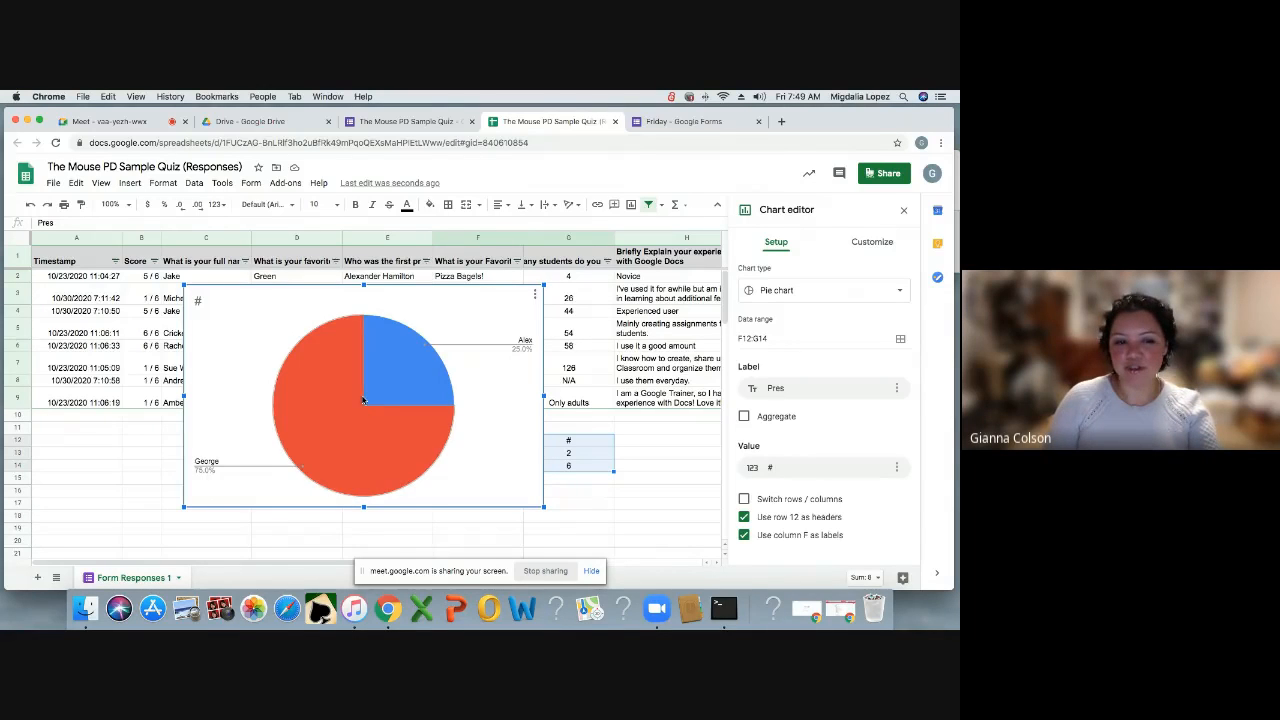
- Shrink the pie chart and place it below the responses, beside the Pres count table
{"action": "left_click_drag", "start_coordinate": [209, 478], "coordinate": [80, 518]}
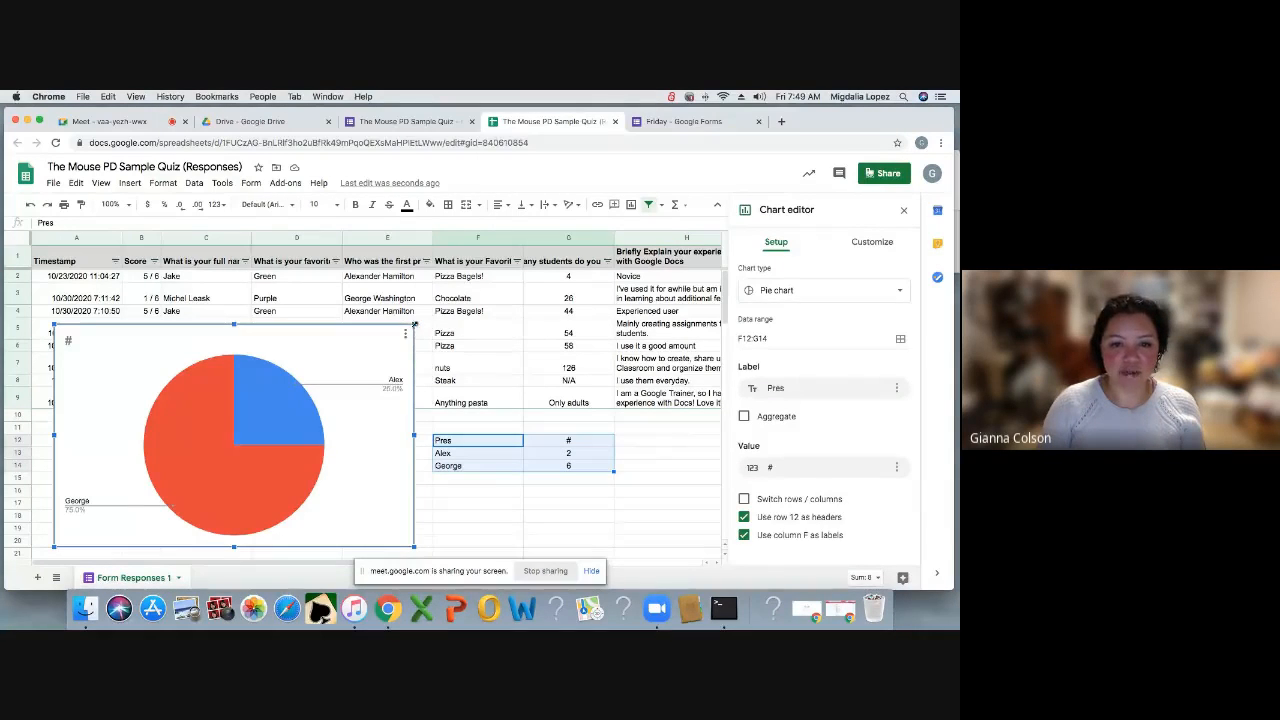
{"action": "left_click_drag", "start_coordinate": [413, 325], "coordinate": [253, 425]}
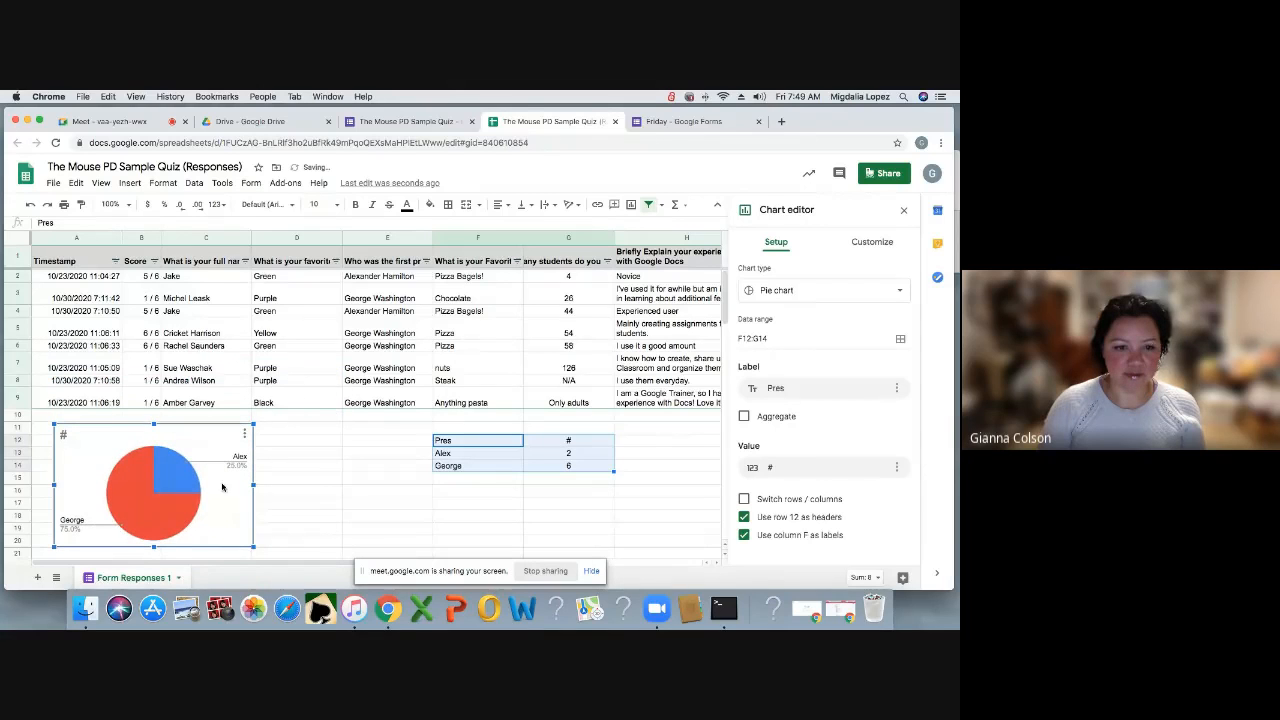
{"action": "left_click_drag", "start_coordinate": [222, 487], "coordinate": [340, 487]}
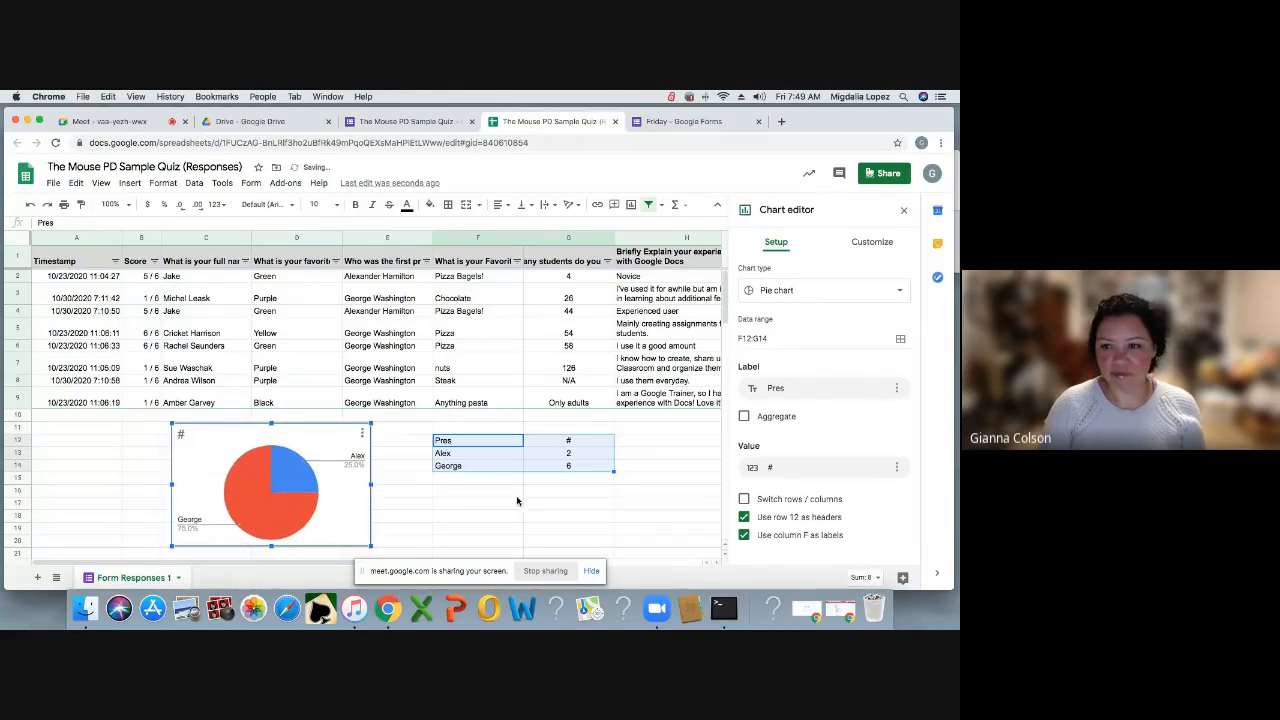
- Try the column and bar chart types on the president counts and return to the pie chart
{"action": "left_click", "coordinate": [902, 292]}
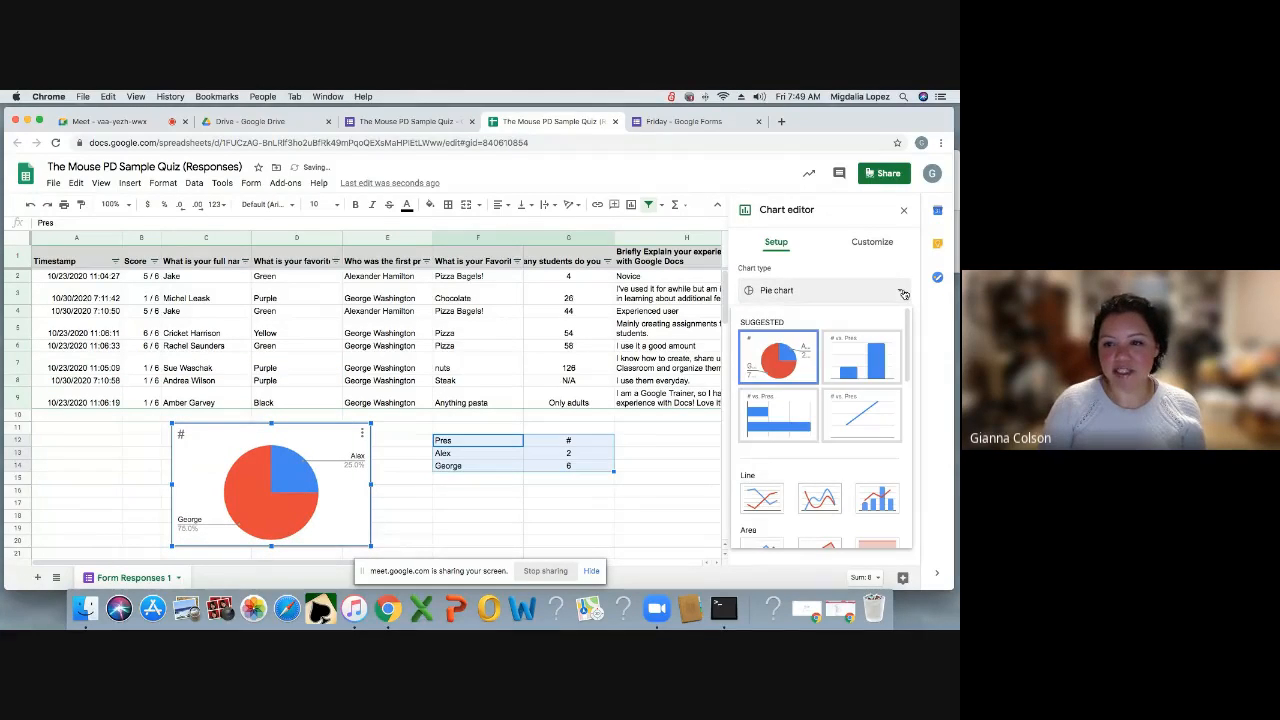
{"action": "left_click", "coordinate": [882, 357]}
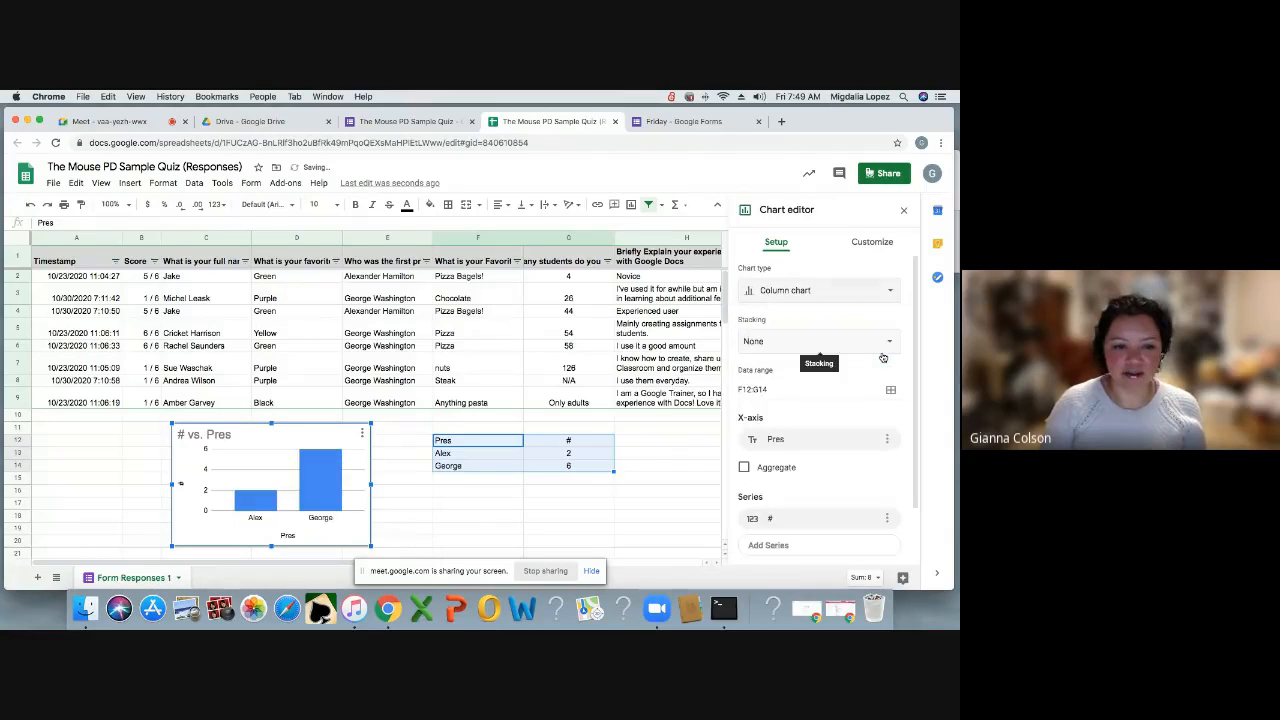
{"action": "left_click", "coordinate": [889, 294]}
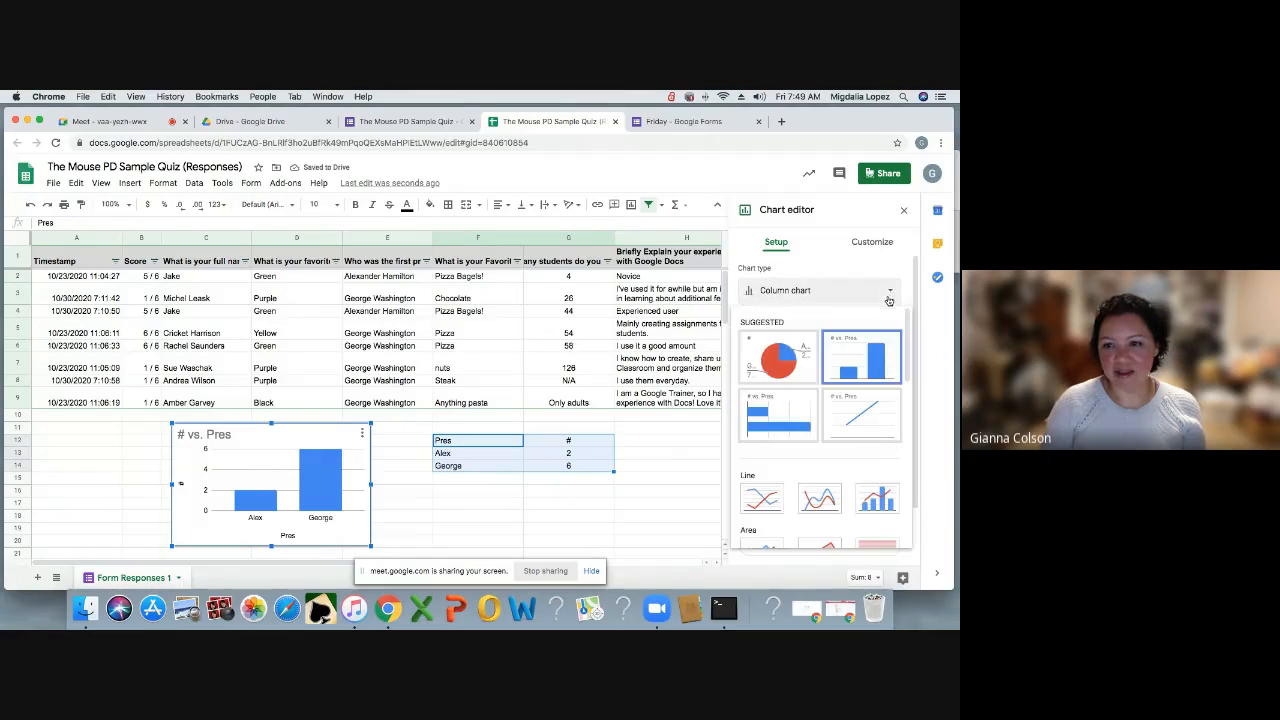
{"action": "left_click", "coordinate": [778, 415]}
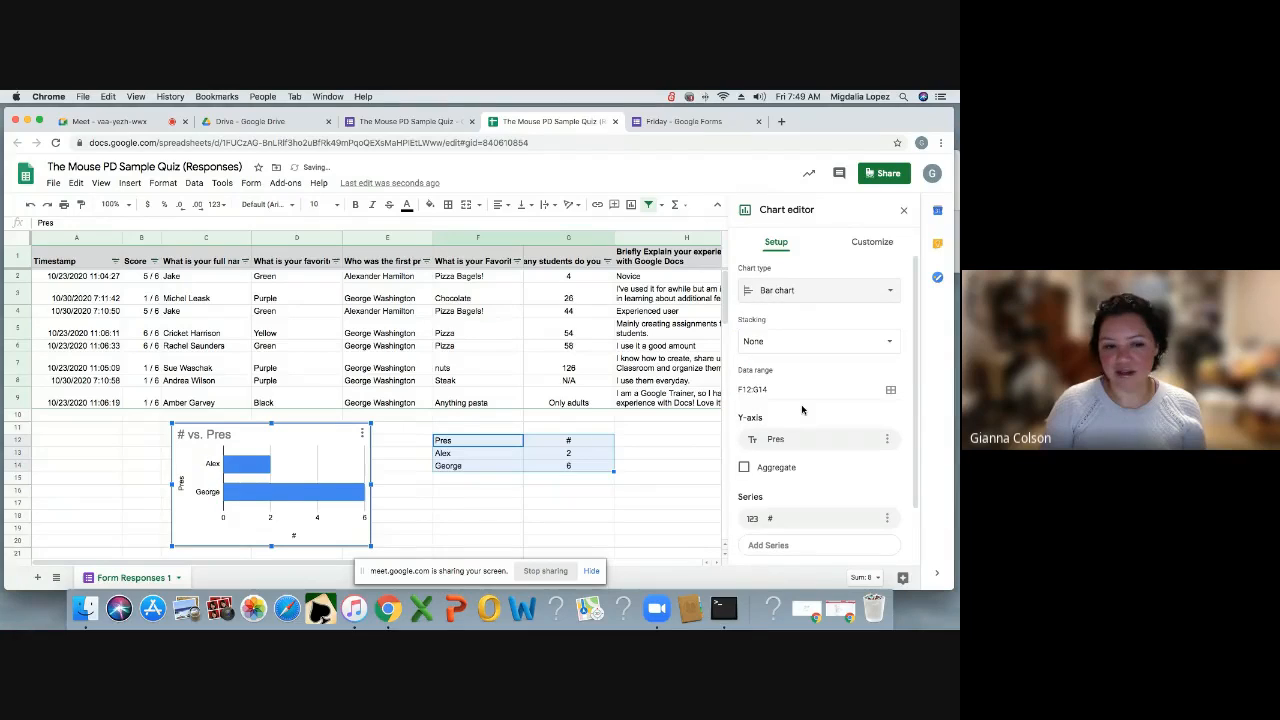
{"action": "left_click", "coordinate": [799, 292]}
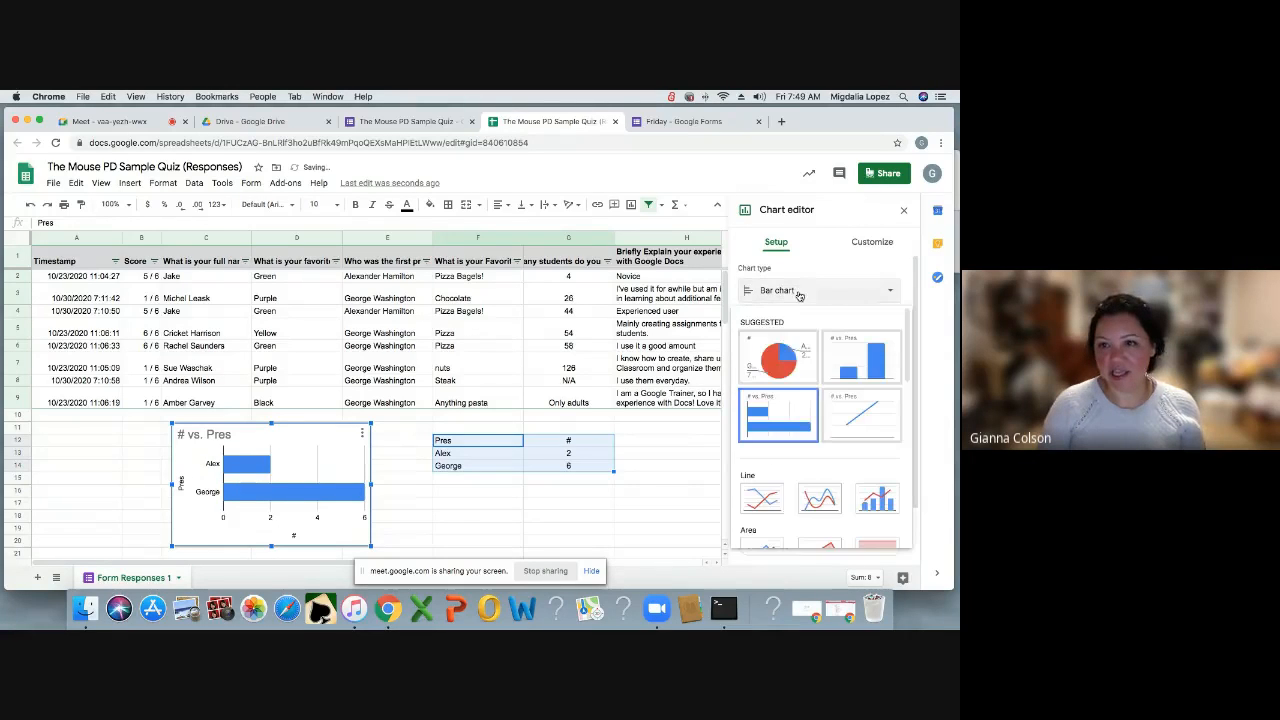
{"action": "left_click", "coordinate": [782, 350]}
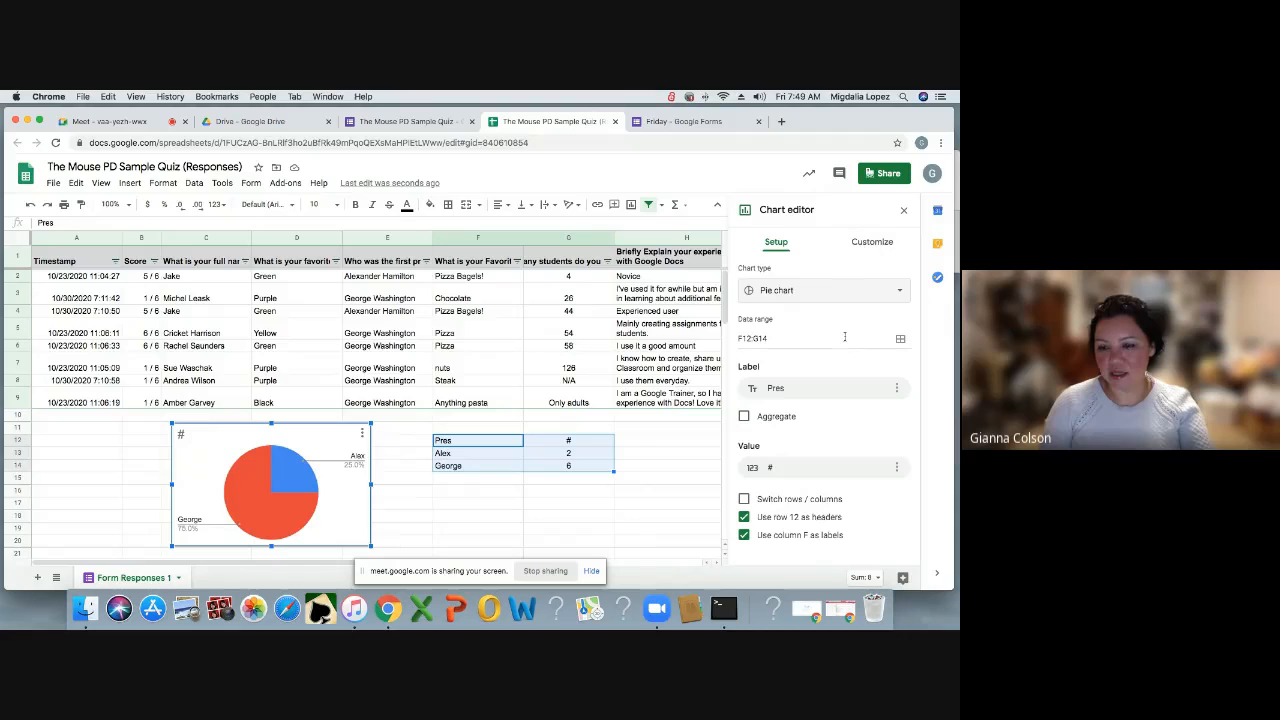
- Examine the pie chart's customization sections, label field choices and chart editing options
{"action": "left_click", "coordinate": [872, 244]}
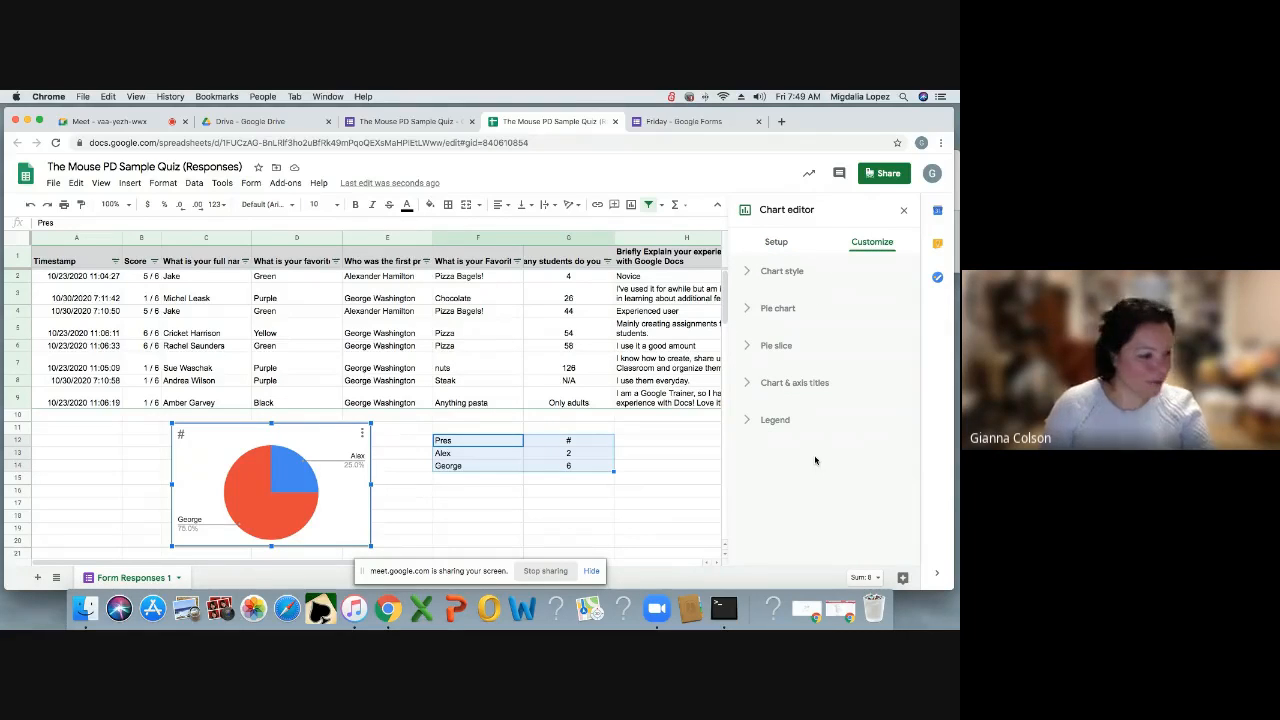
{"action": "left_click", "coordinate": [774, 246]}
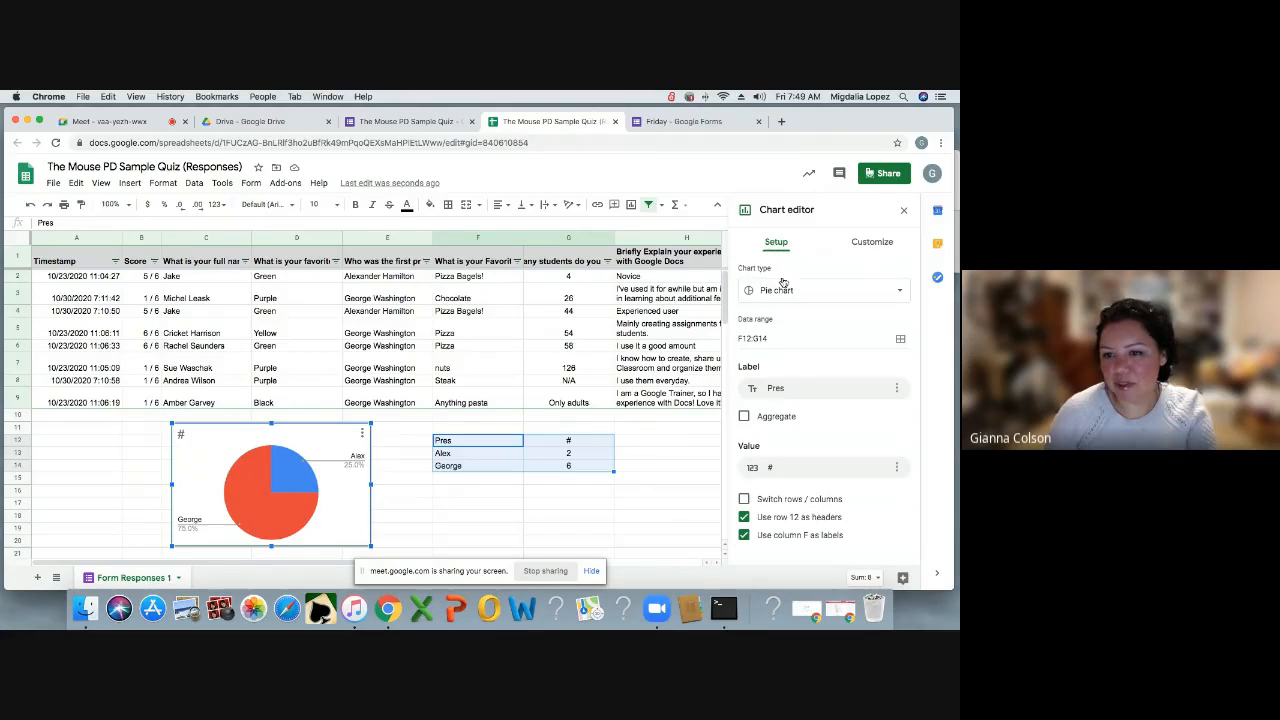
{"action": "left_click", "coordinate": [796, 392]}
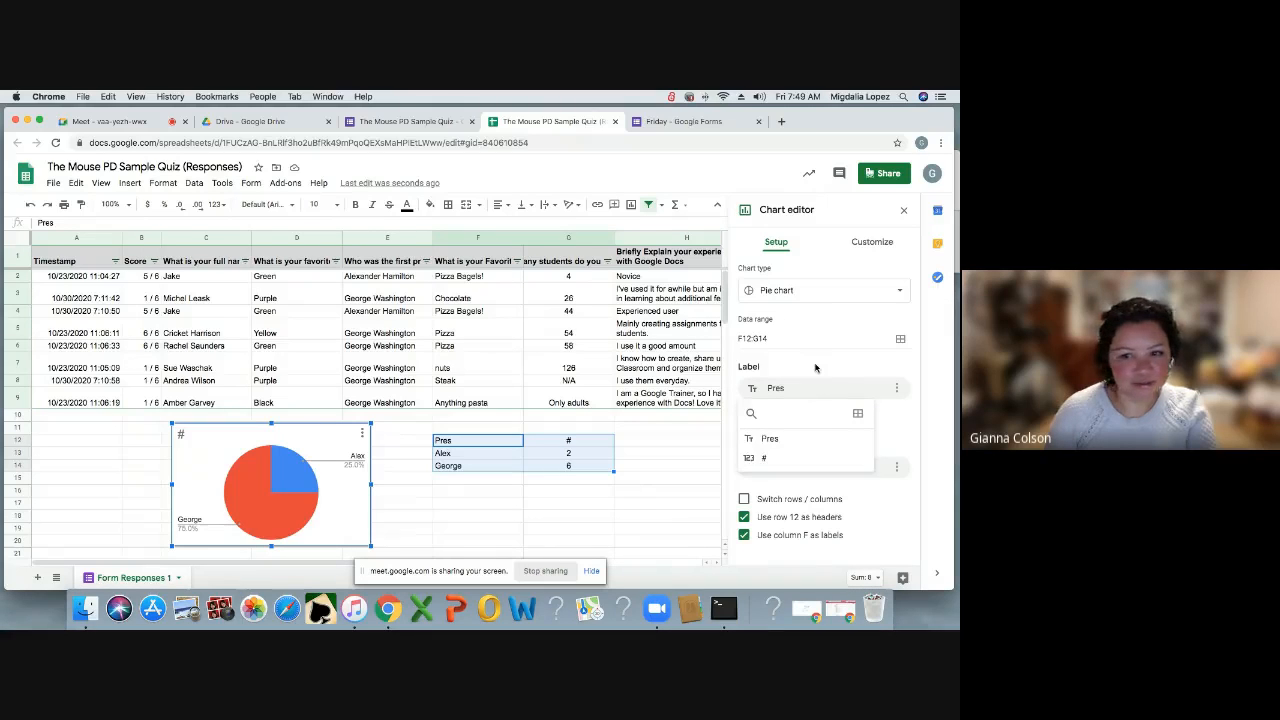
{"action": "left_click", "coordinate": [815, 368]}
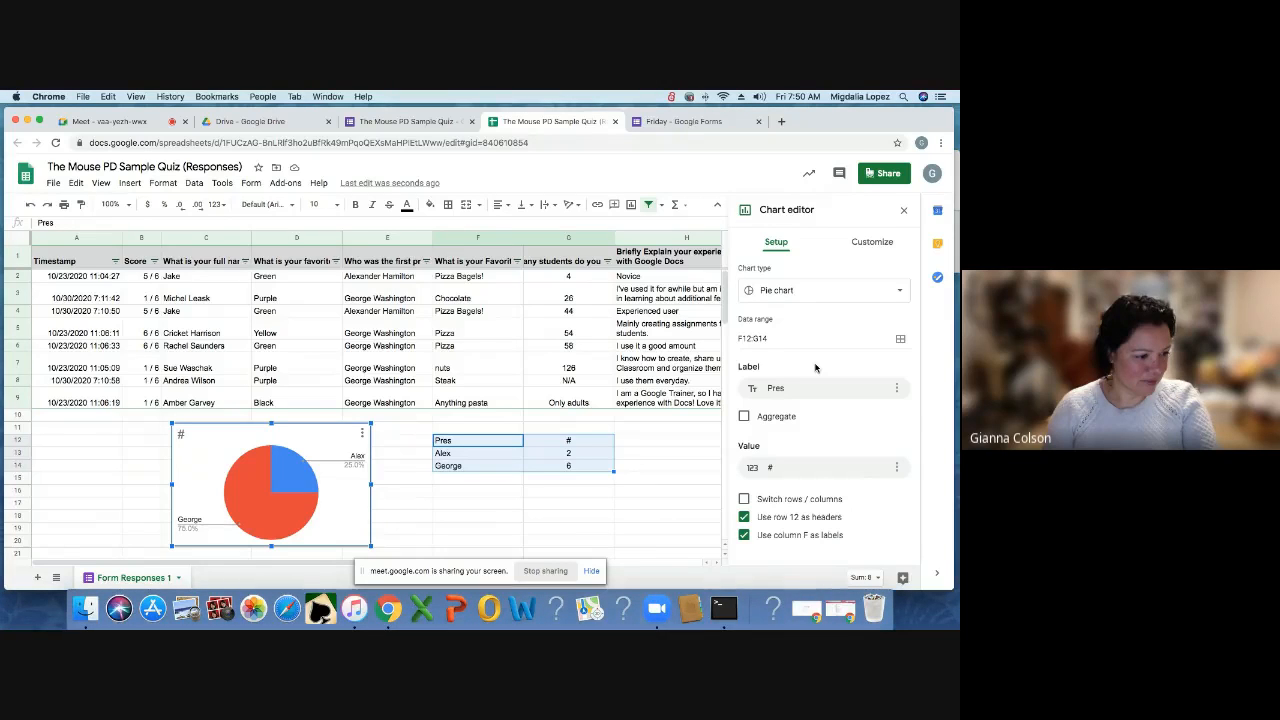
{"action": "right_click", "coordinate": [324, 537]}
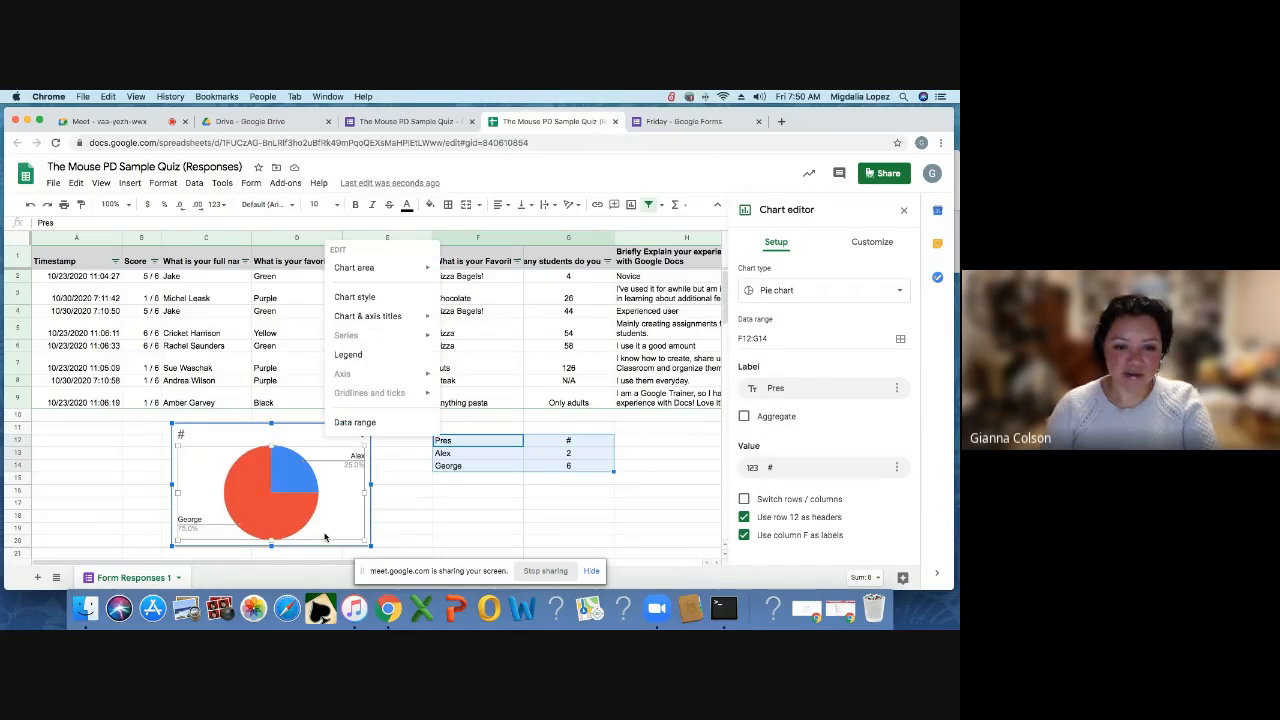
{"action": "left_click", "coordinate": [413, 516]}
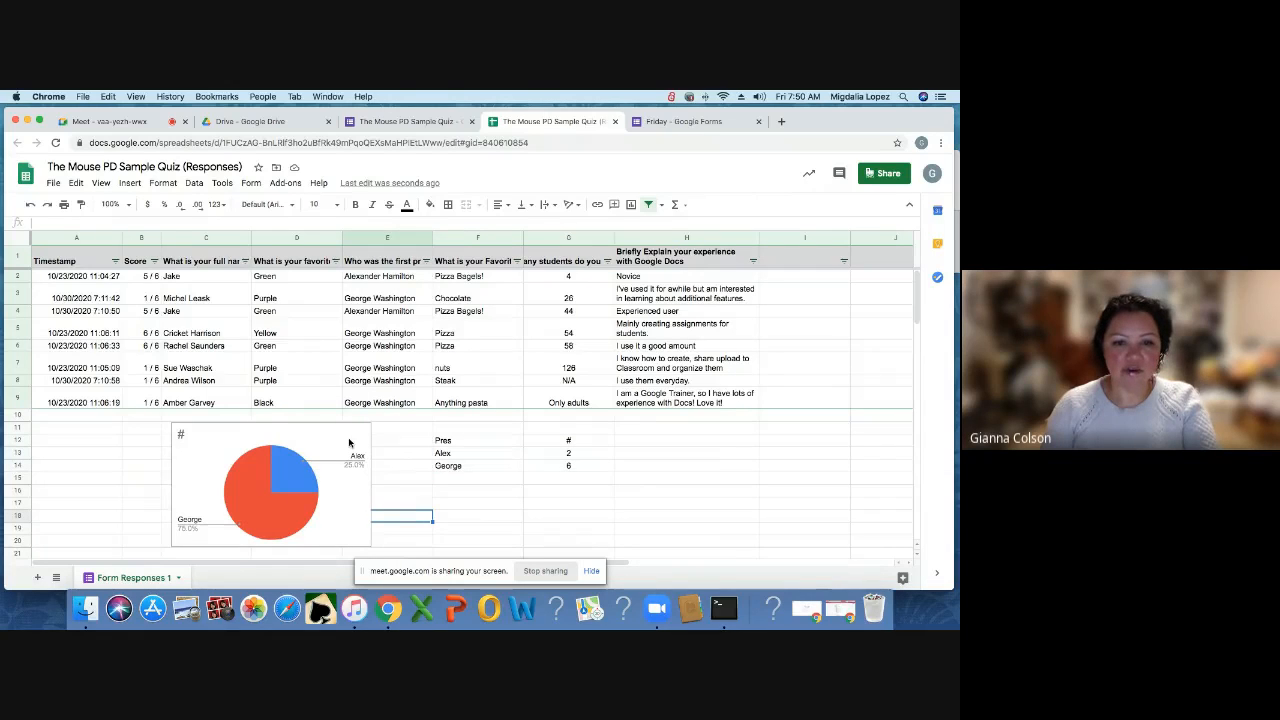
{"action": "left_click", "coordinate": [349, 442]}
{"action": "right_click", "coordinate": [349, 442]}
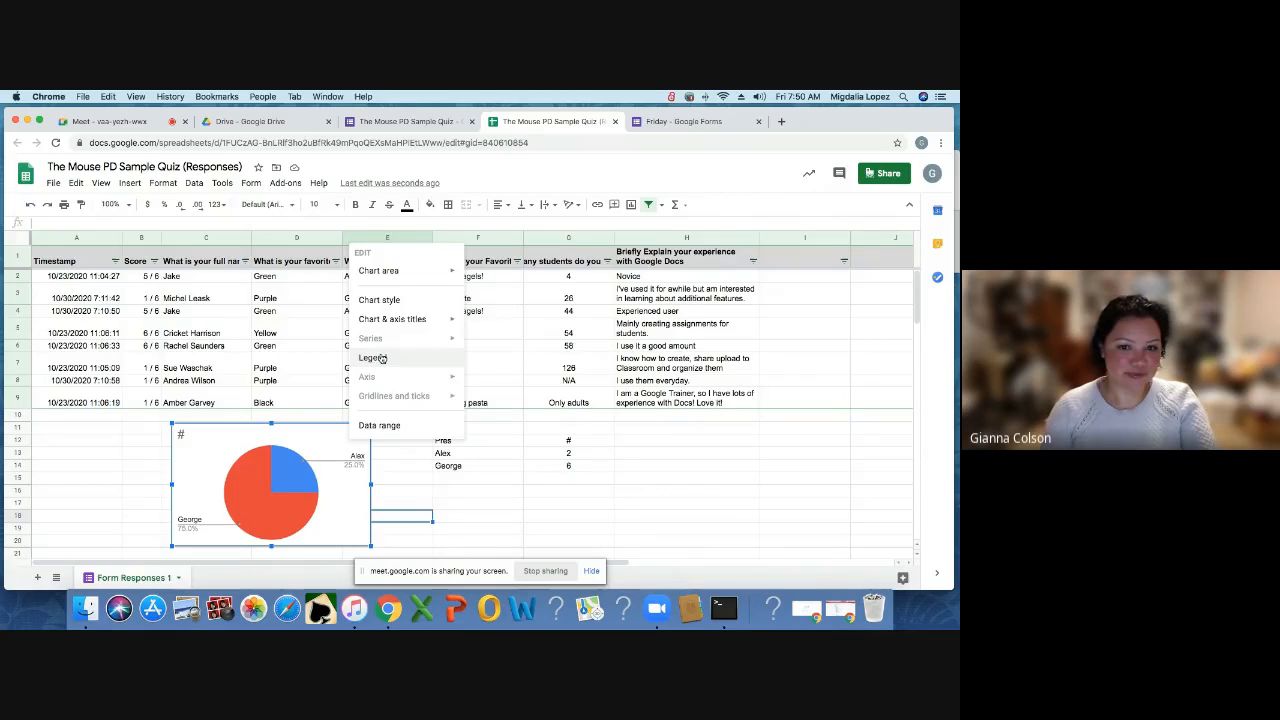
{"action": "mouse_move", "coordinate": [381, 325]}
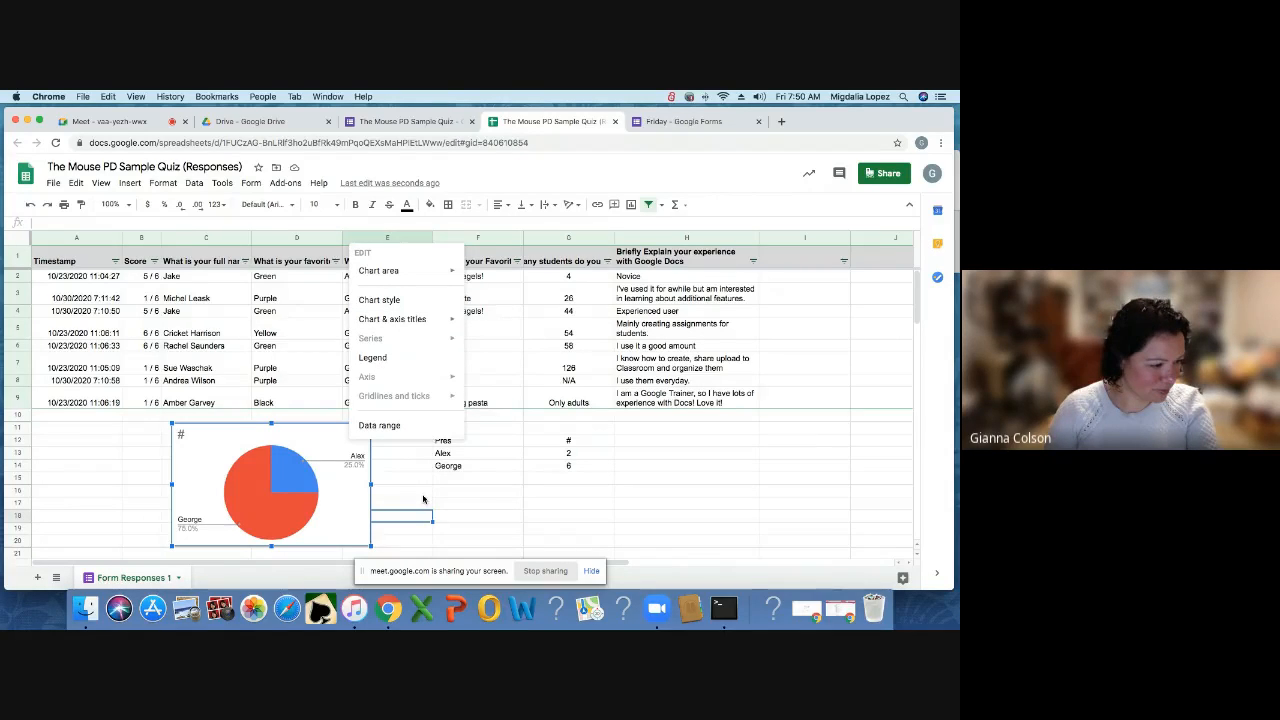
- Set the pie chart's title to "Who was the 1st President of the USA?" and leave the chart editor
{"action": "left_click", "coordinate": [272, 437]}
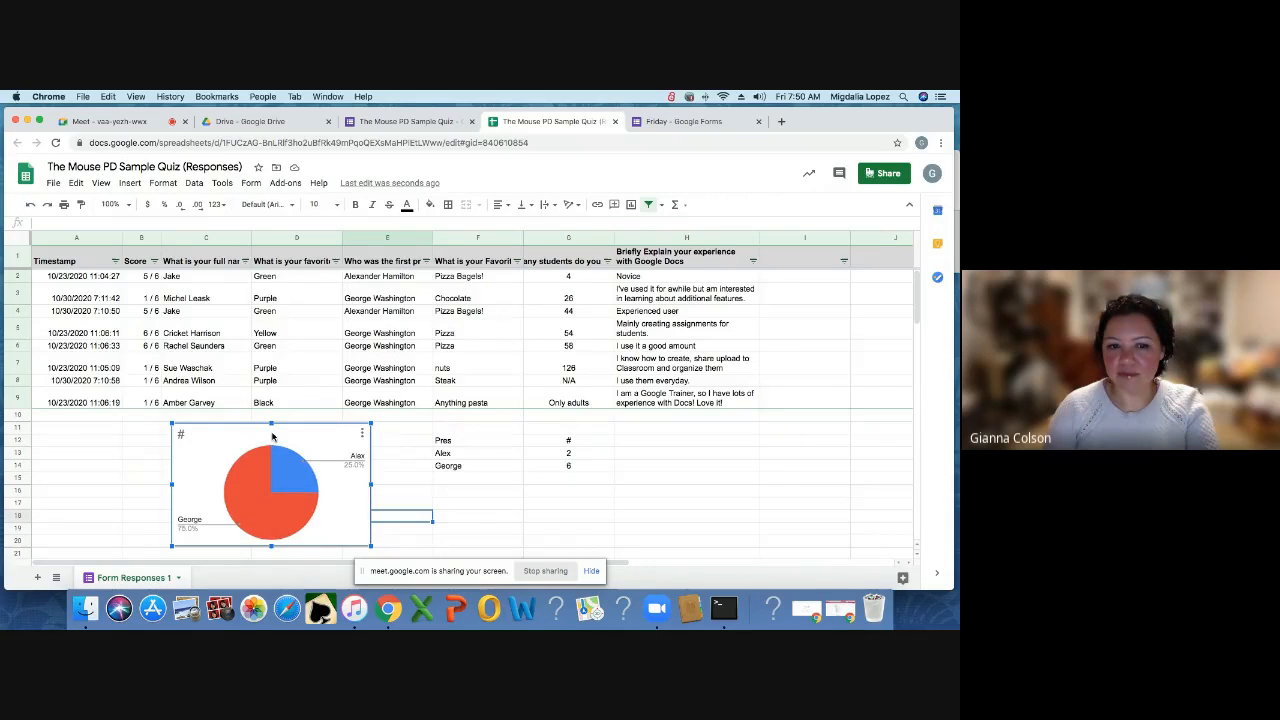
{"action": "double_click", "coordinate": [272, 436]}
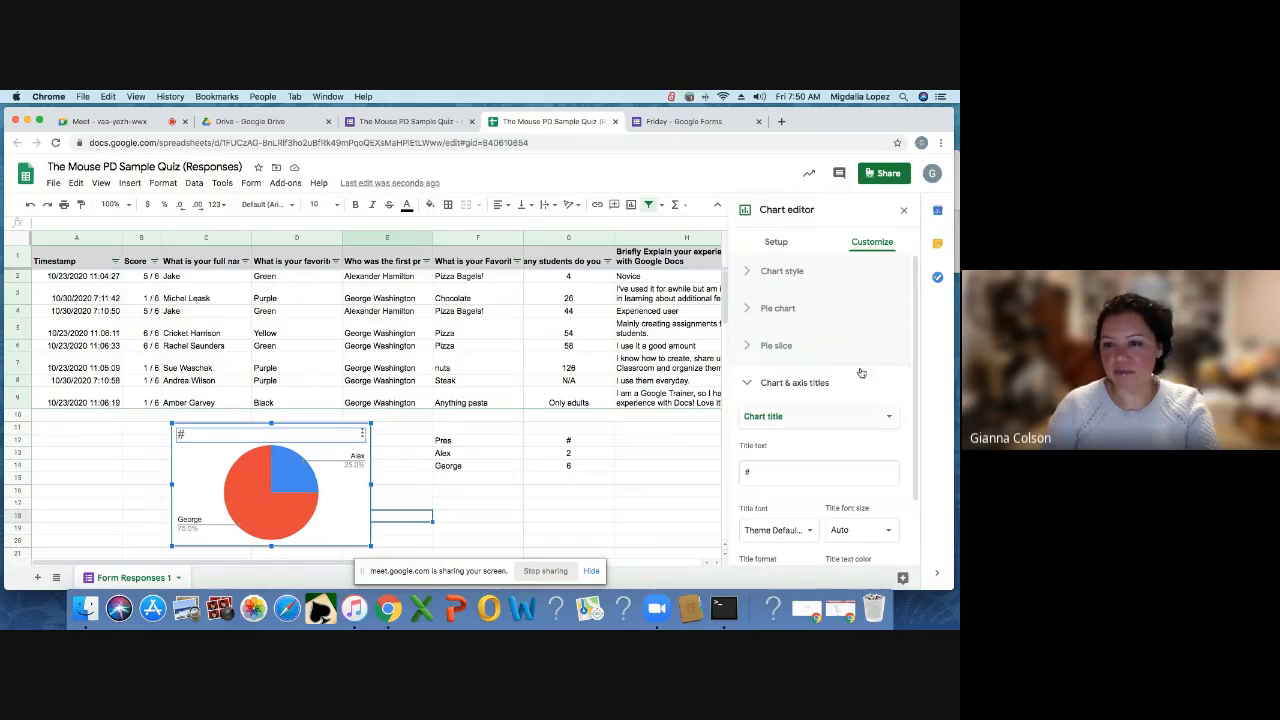
{"action": "left_click", "coordinate": [790, 241]}
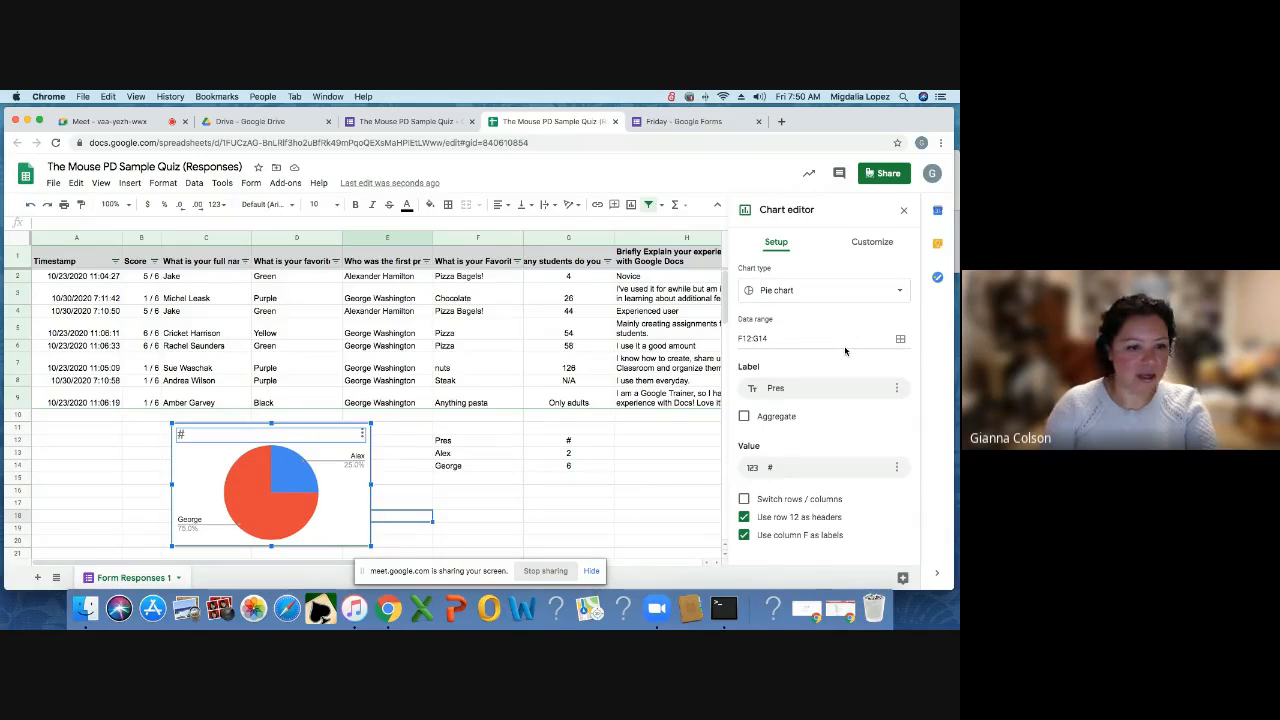
{"action": "left_click", "coordinate": [190, 436]}
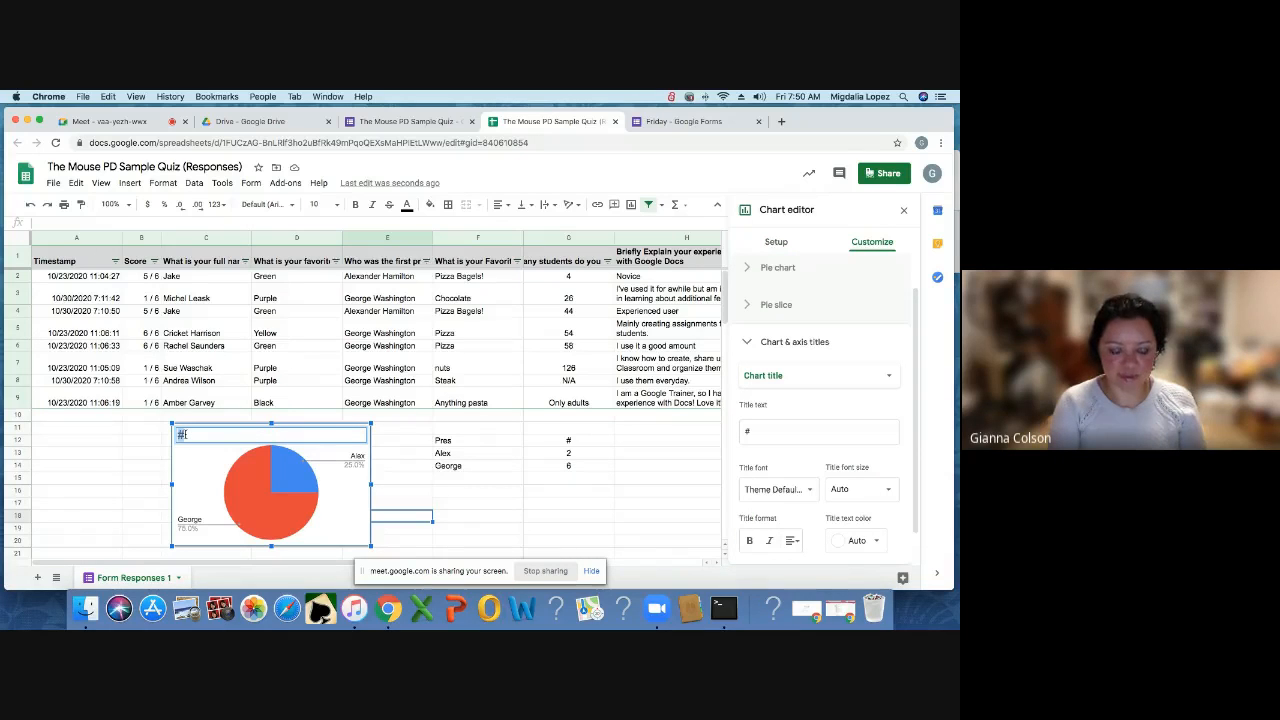
{"action": "type", "text": "Pres"}
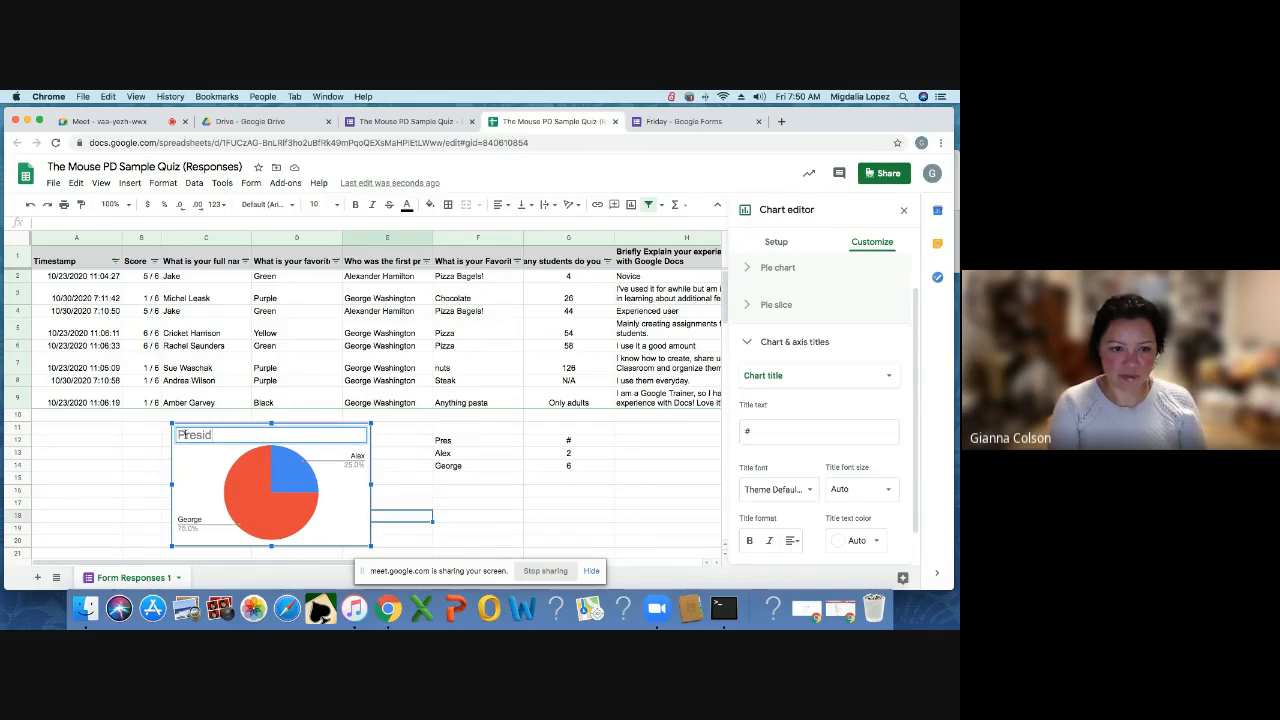
{"action": "key", "text": "BackSpace"}
{"action": "key", "text": "BackSpace"}
{"action": "key", "text": "BackSpace"}
{"action": "key", "text": "BackSpace"}
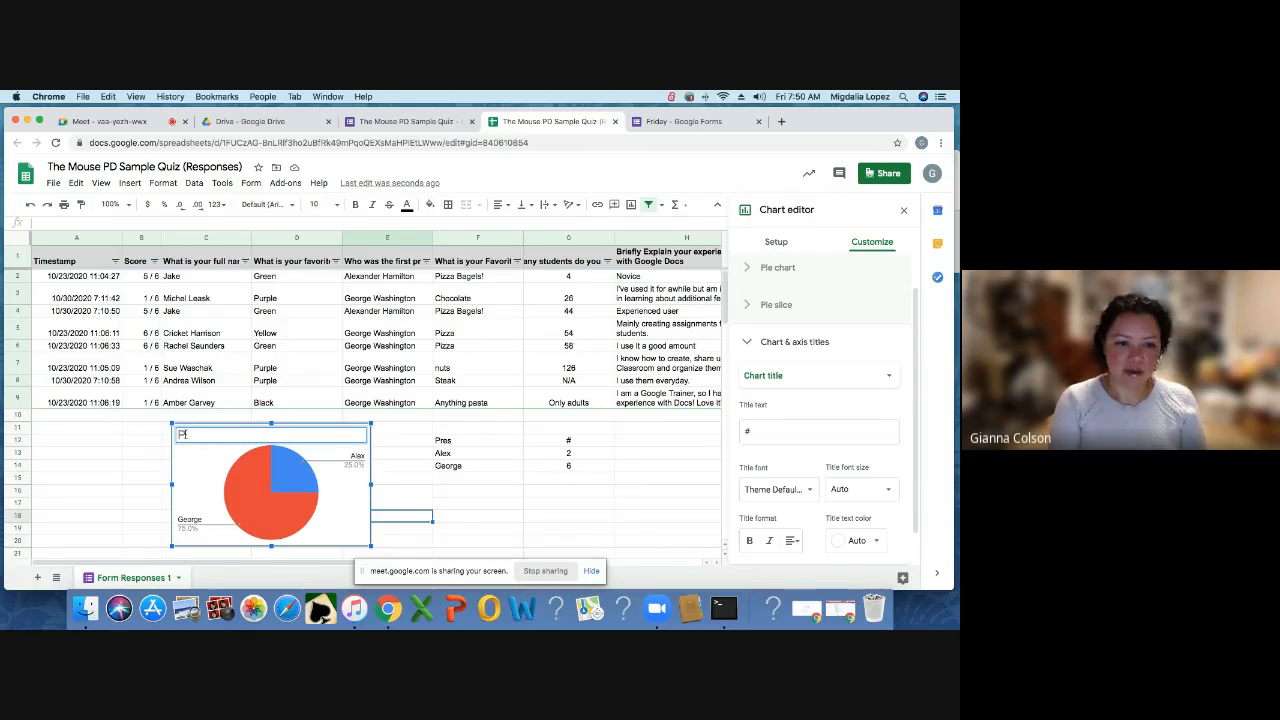
{"action": "type", "text": "Who was"}
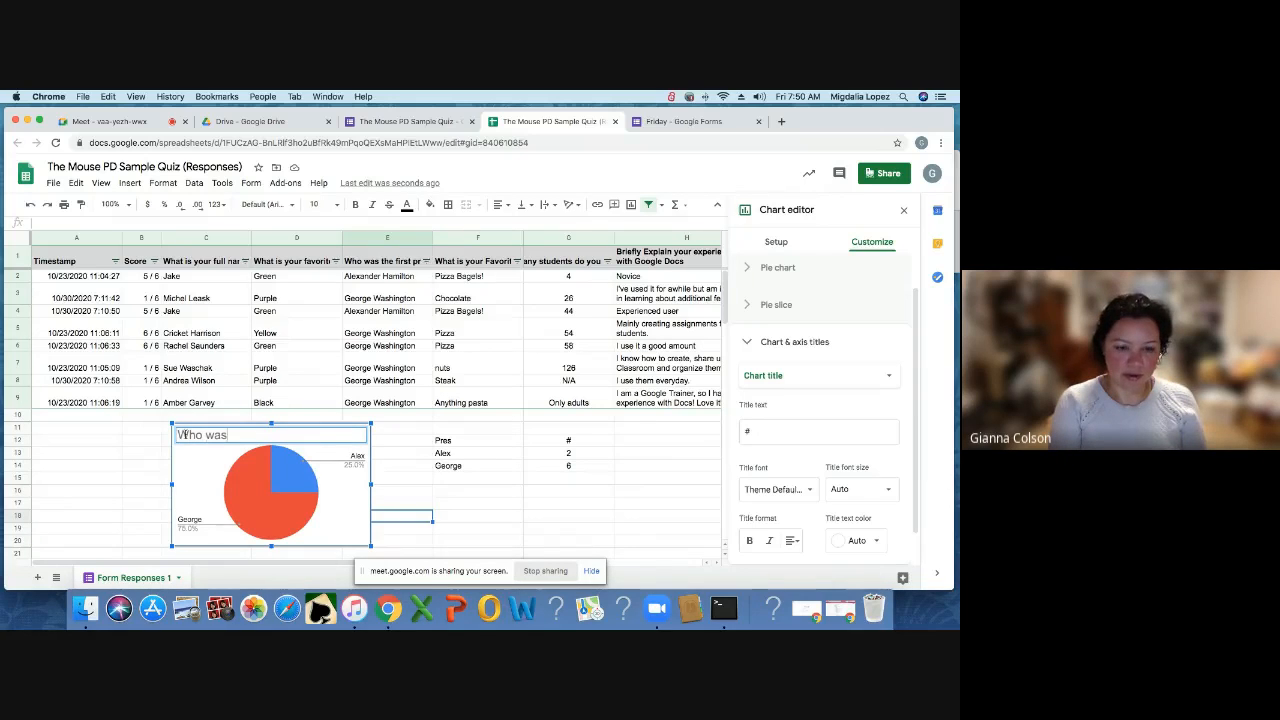
{"action": "type", "text": " the"}
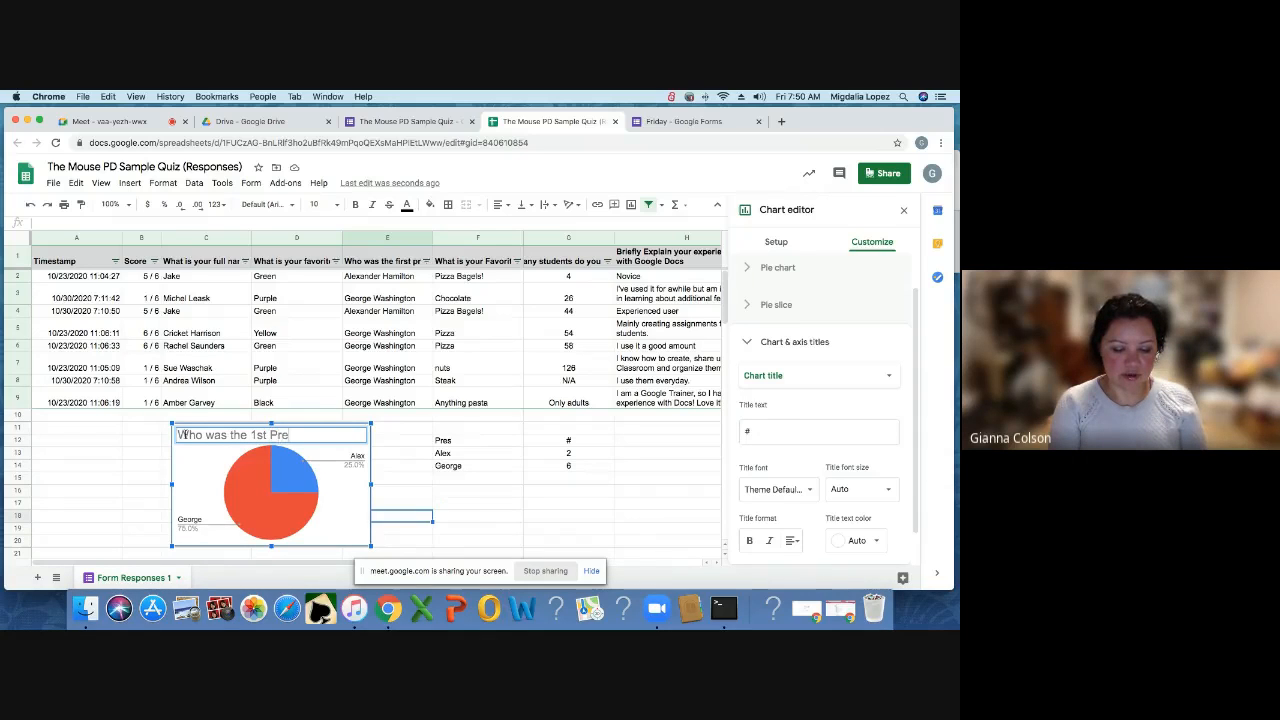
{"action": "type", "text": "ude"}
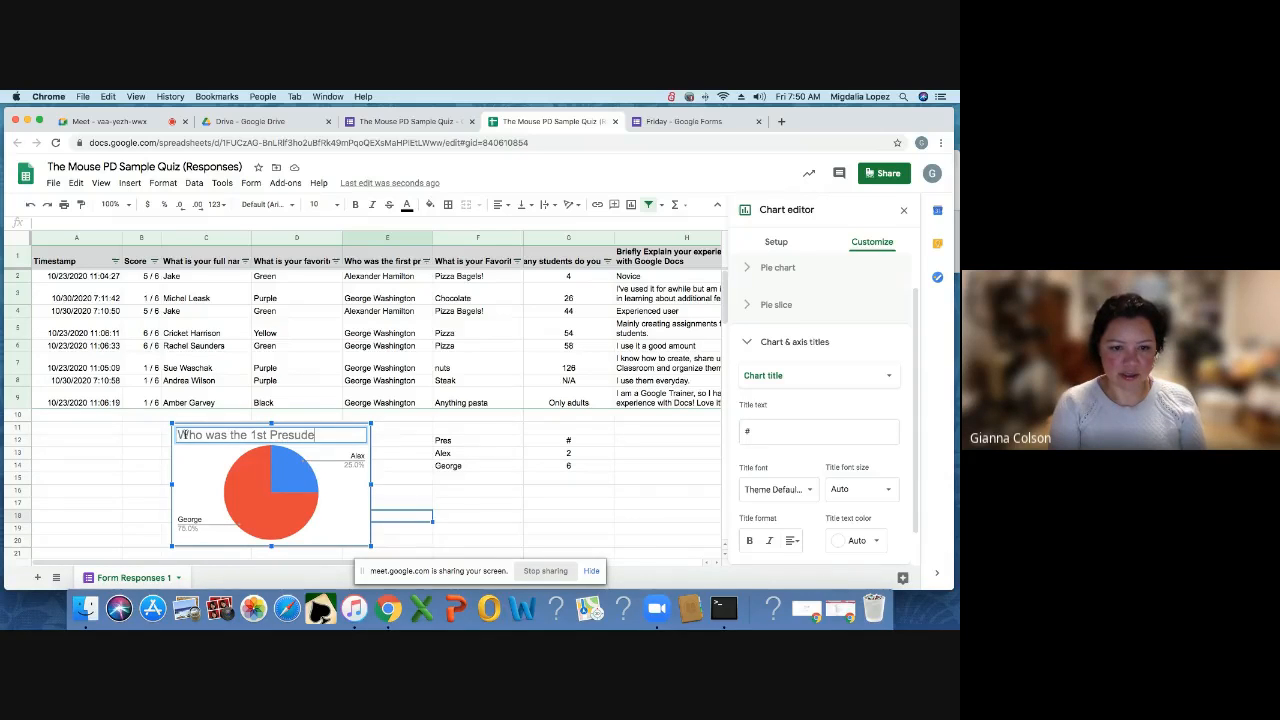
{"action": "key", "text": "BackSpace"}
{"action": "key", "text": "BackSpace"}
{"action": "key", "text": "BackSpace"}
{"action": "type", "text": "iden"}
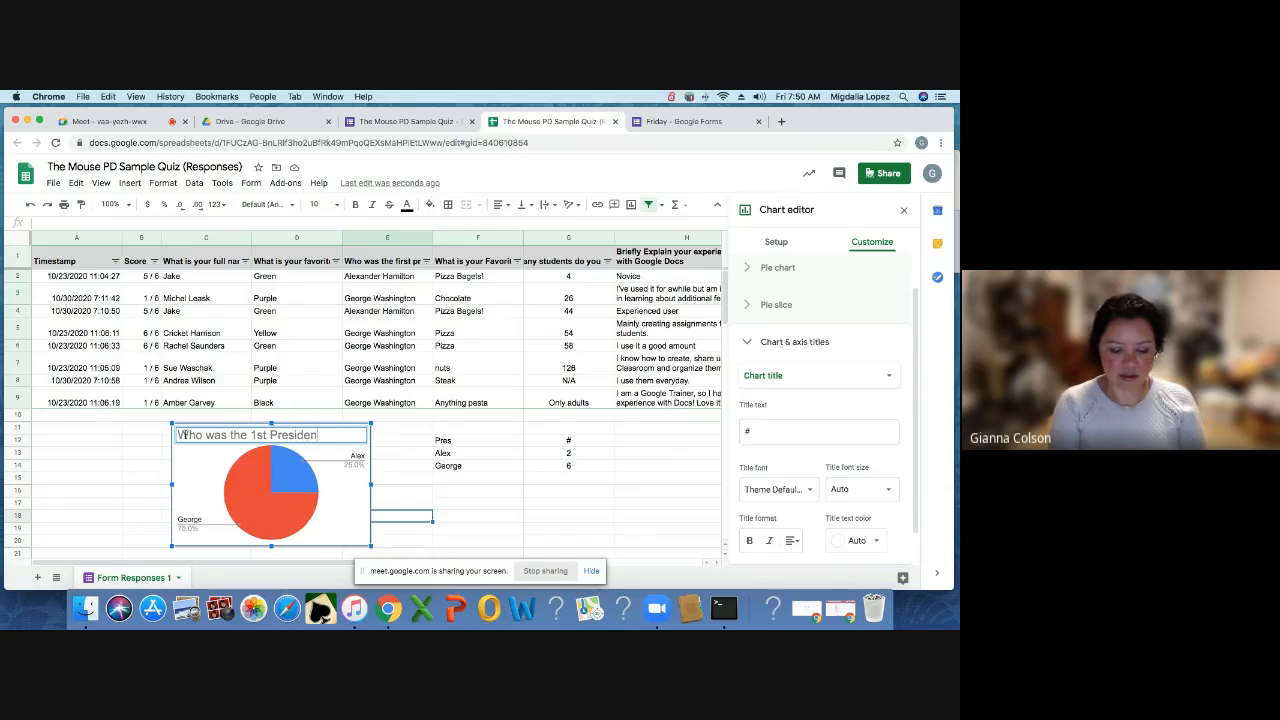
{"action": "type", "text": "t of th"}
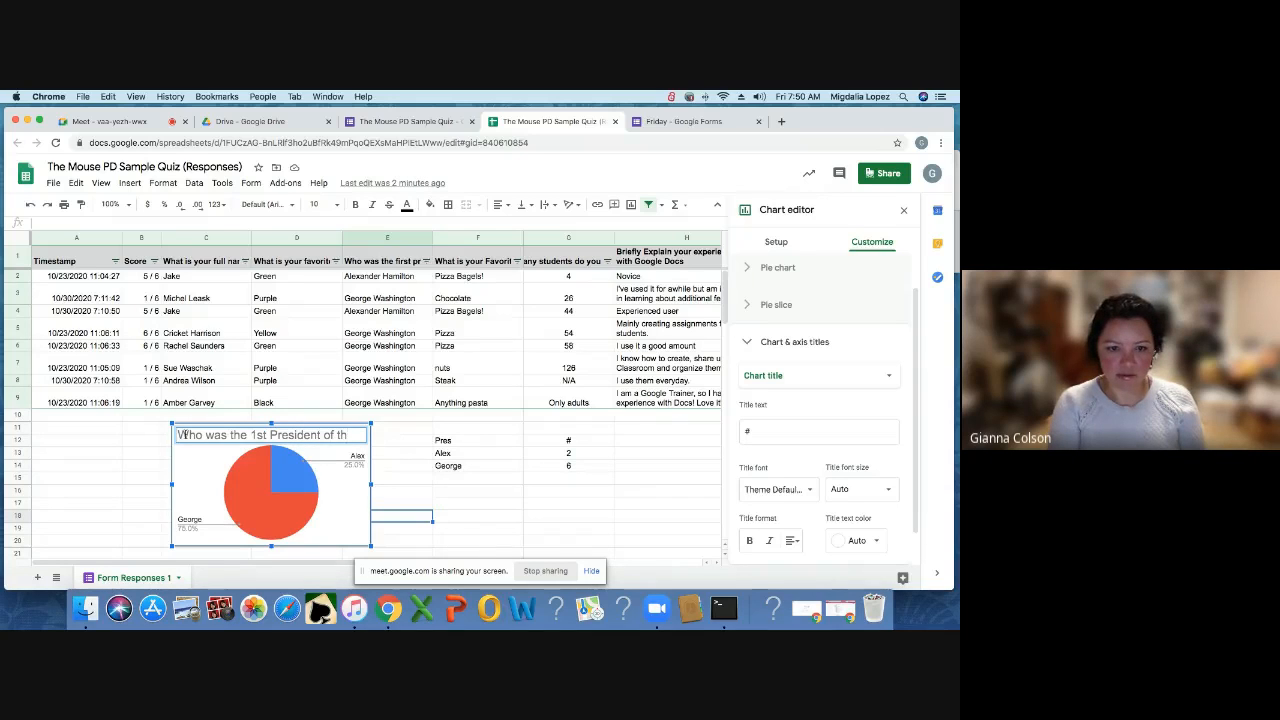
{"action": "type", "text": "e US"}
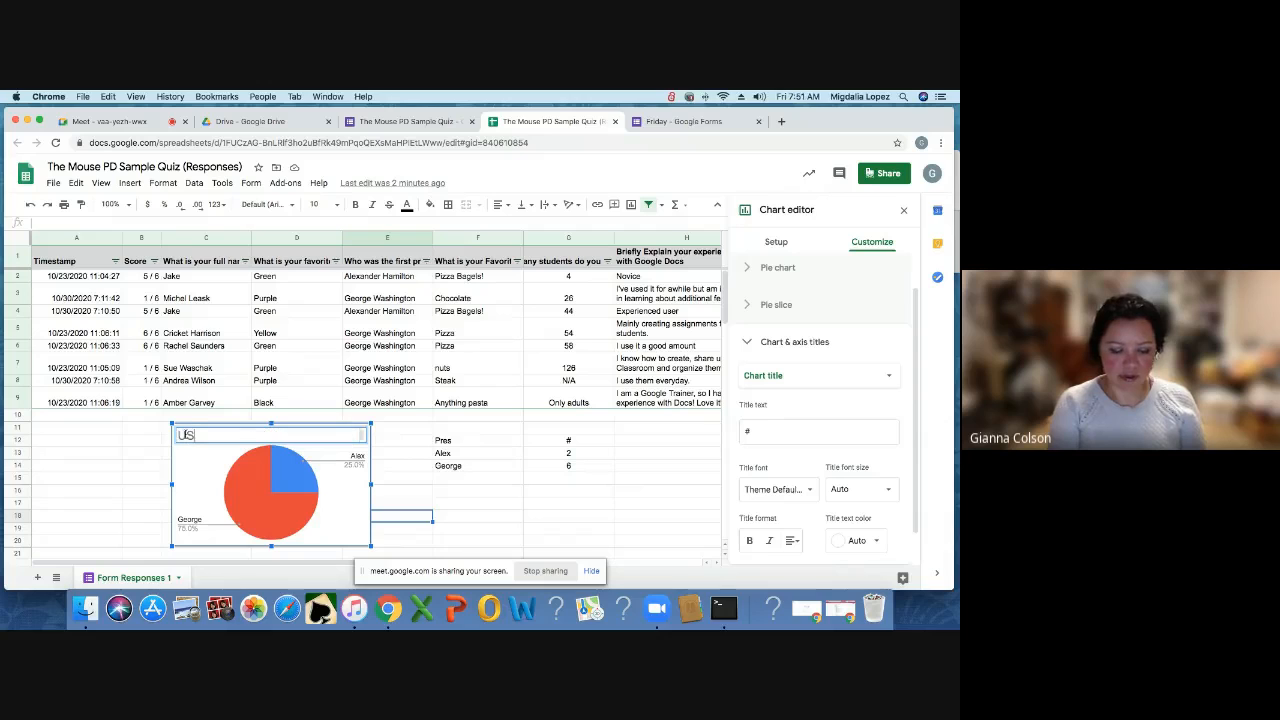
{"action": "type", "text": "A?"}
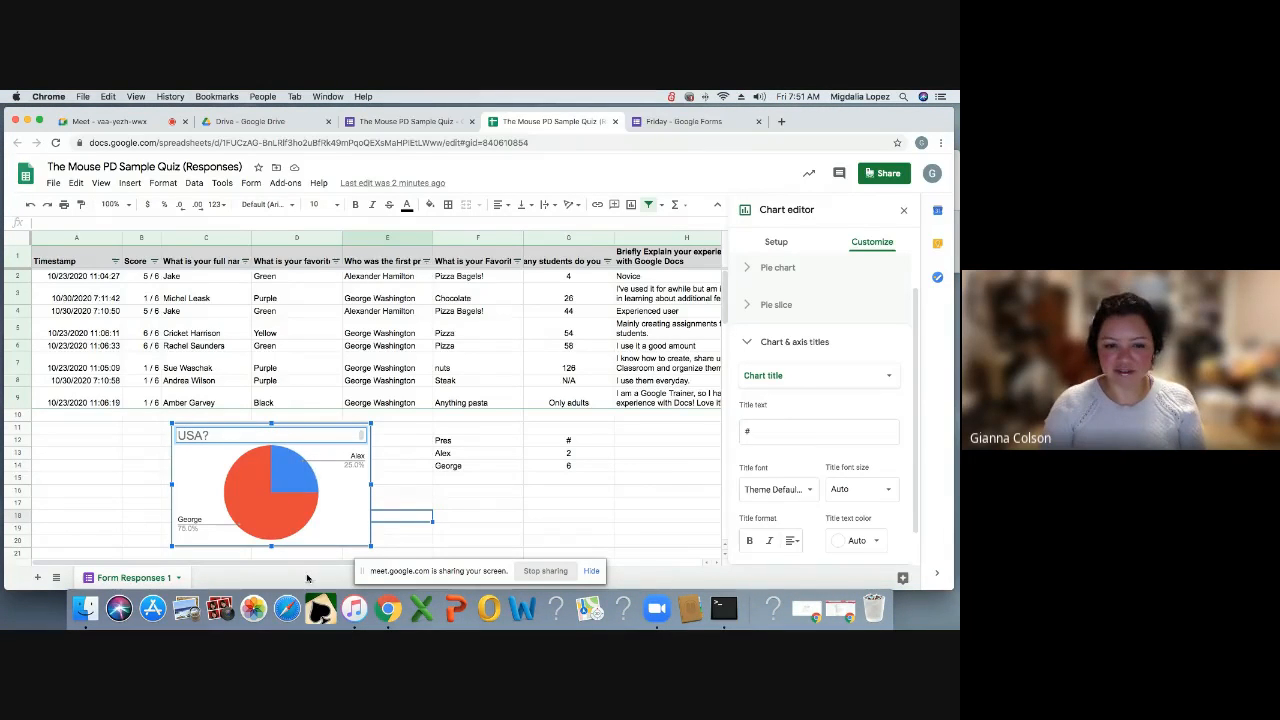
{"action": "left_click", "coordinate": [472, 504]}
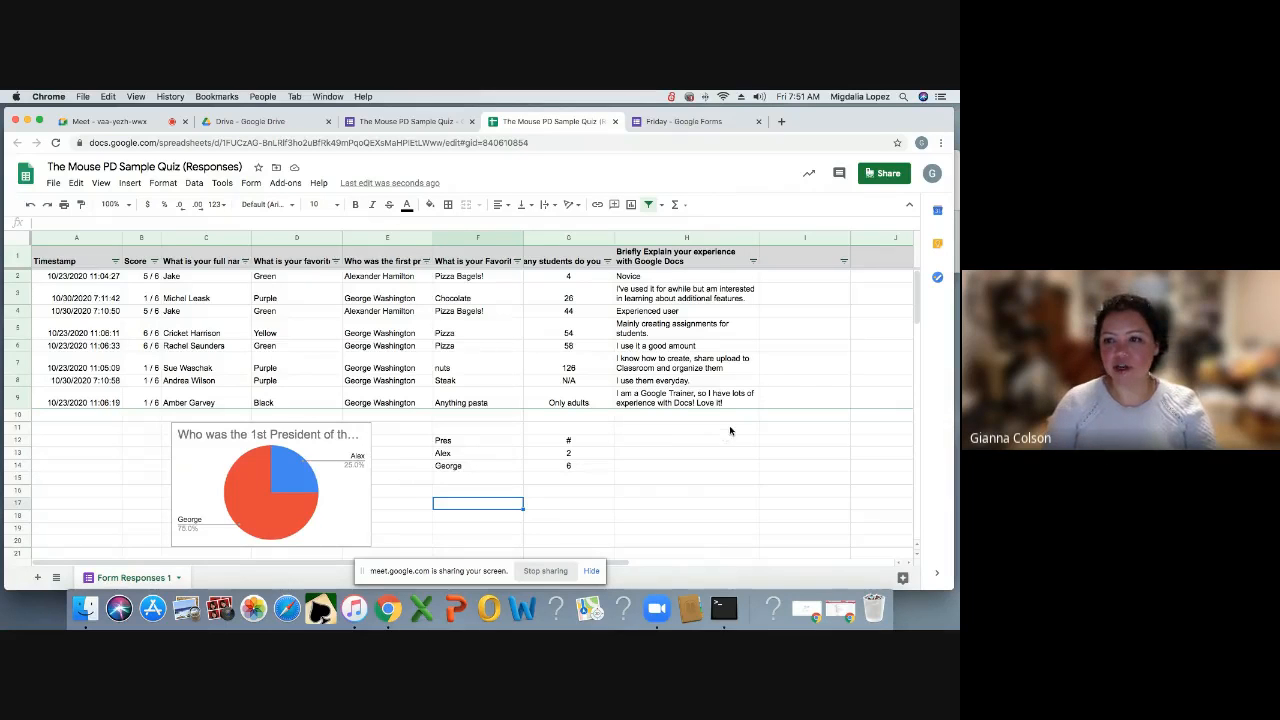
- Copy the responses spreadsheet's share link and open its link access settings
{"action": "left_click", "coordinate": [881, 176]}
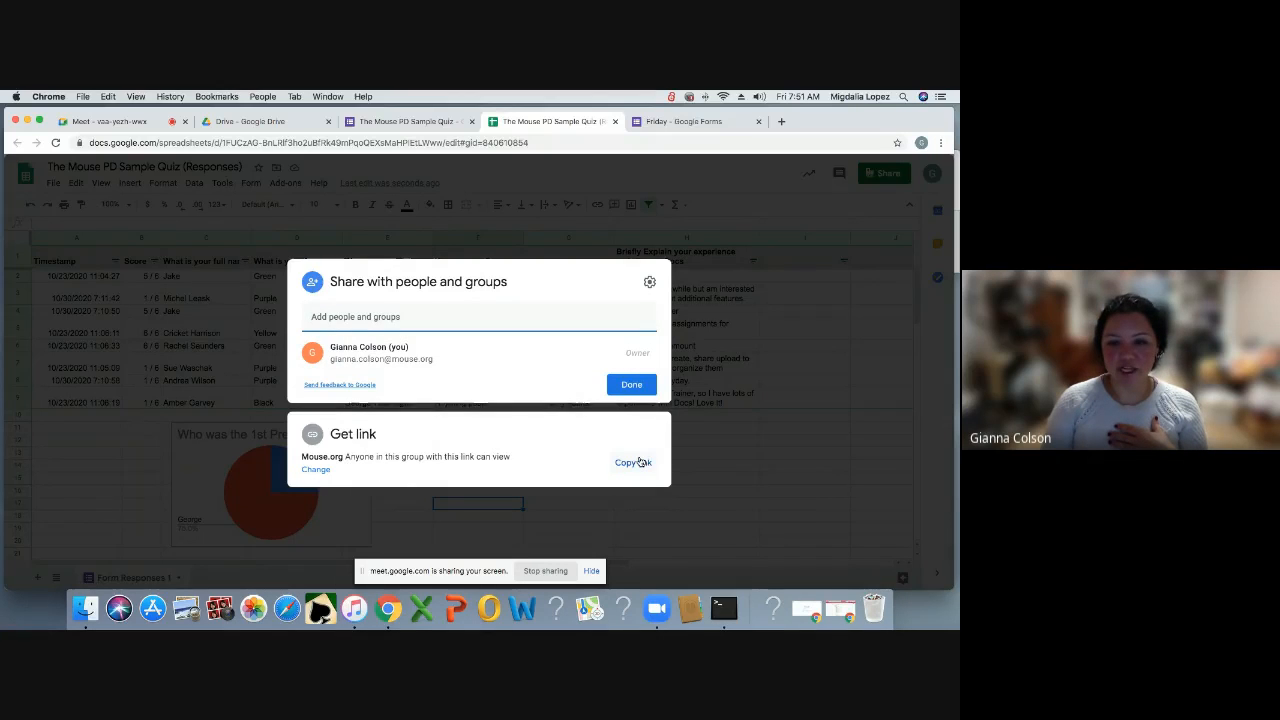
{"action": "left_click", "coordinate": [643, 464]}
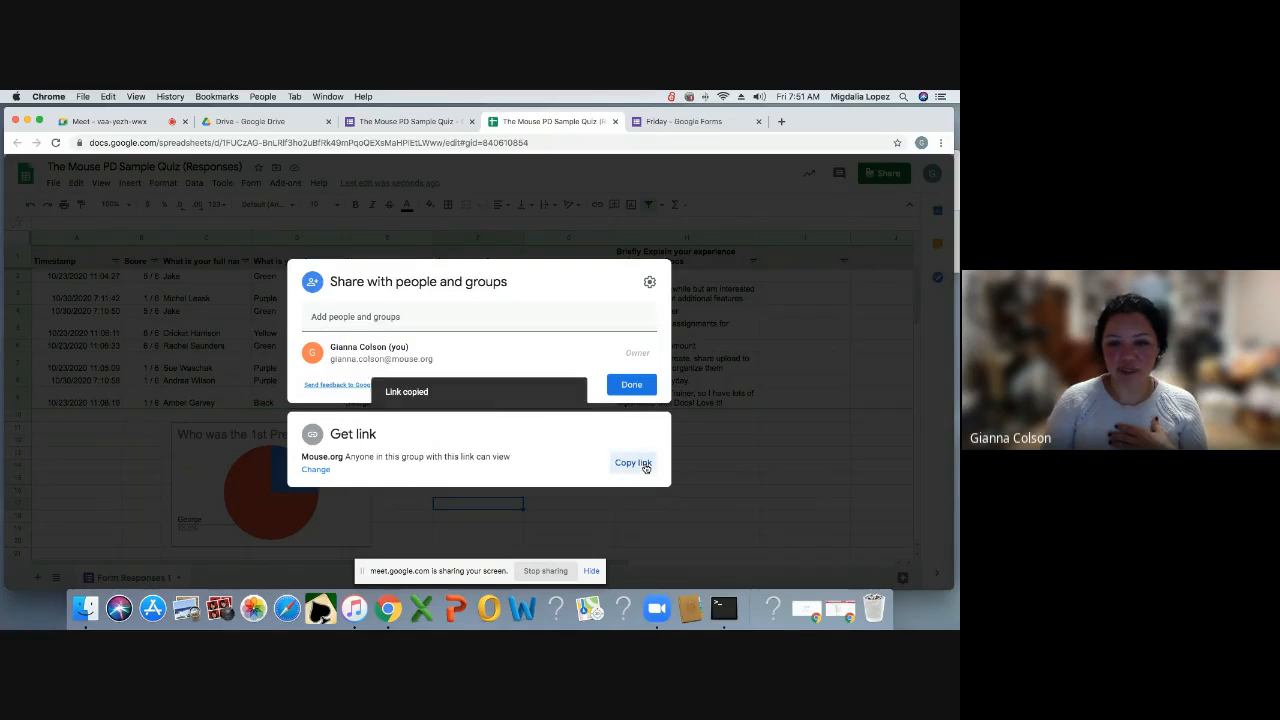
{"action": "left_click", "coordinate": [315, 469]}
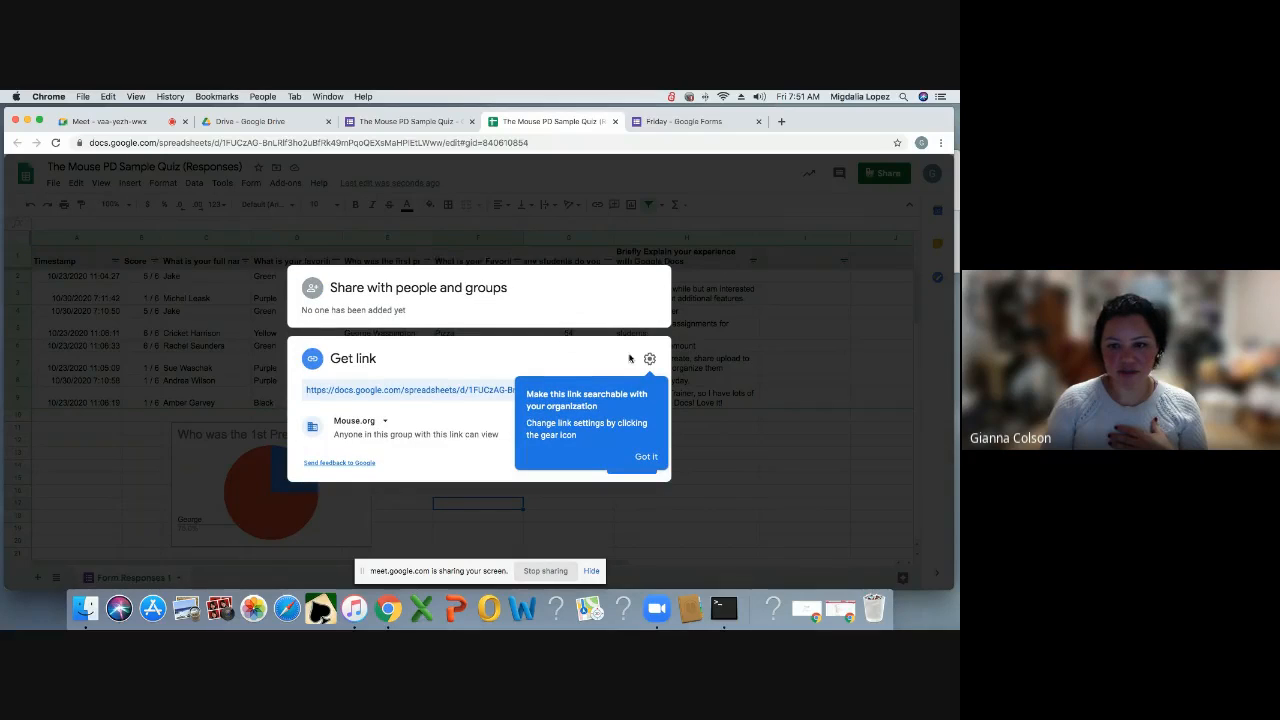
{"action": "left_click", "coordinate": [646, 457]}
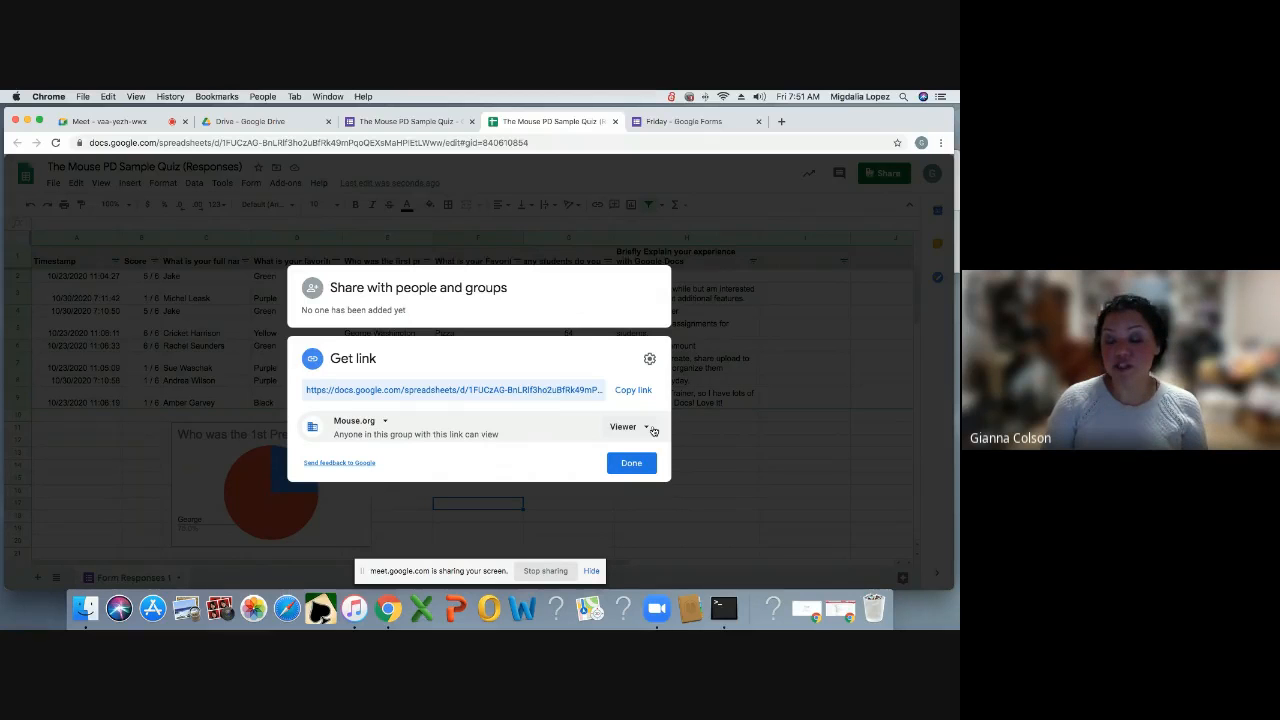
- Try Editor access for the Mouse.org link, restore Viewer, look at the audience choices and close the sharing settings
{"action": "left_click", "coordinate": [650, 428]}
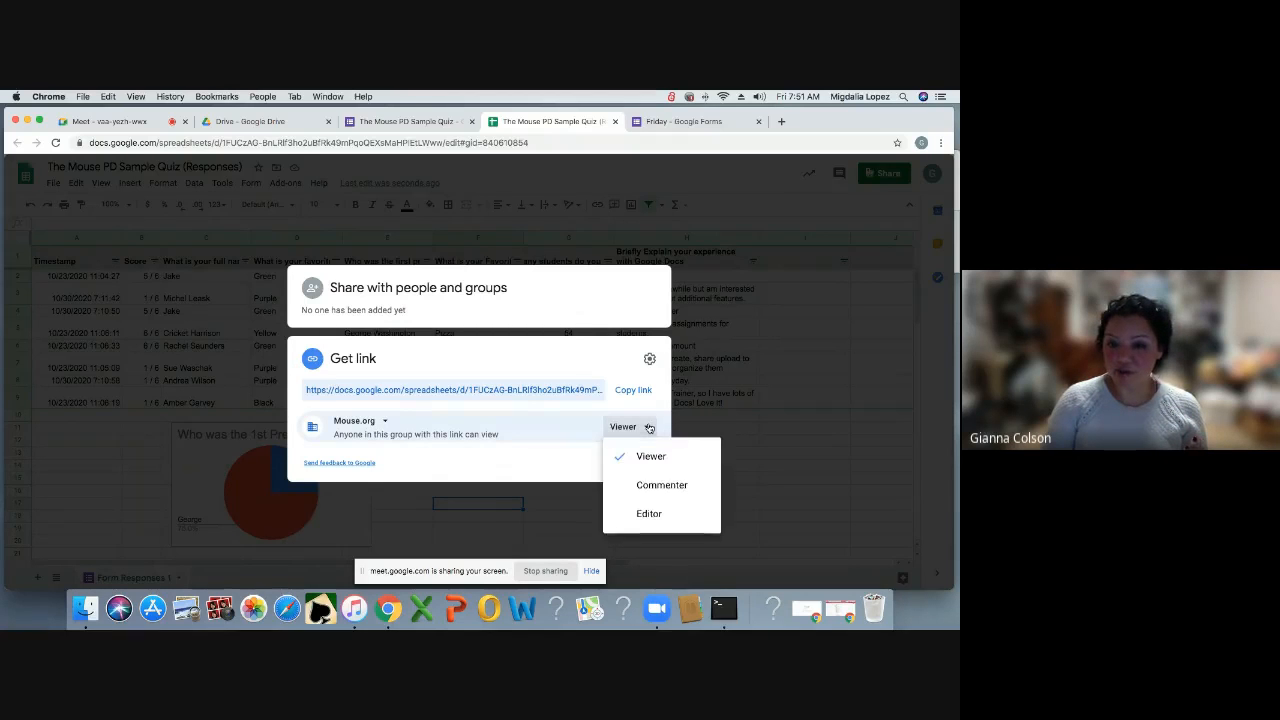
{"action": "left_click", "coordinate": [649, 514]}
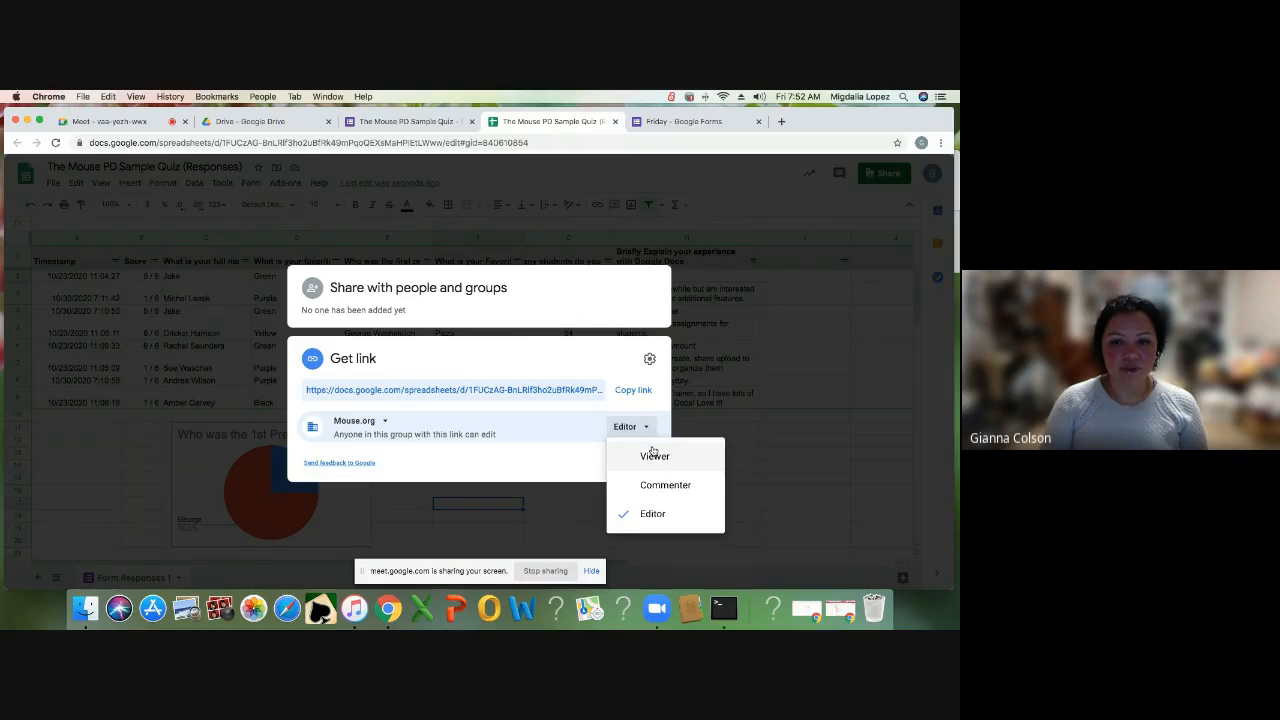
{"action": "left_click", "coordinate": [652, 455]}
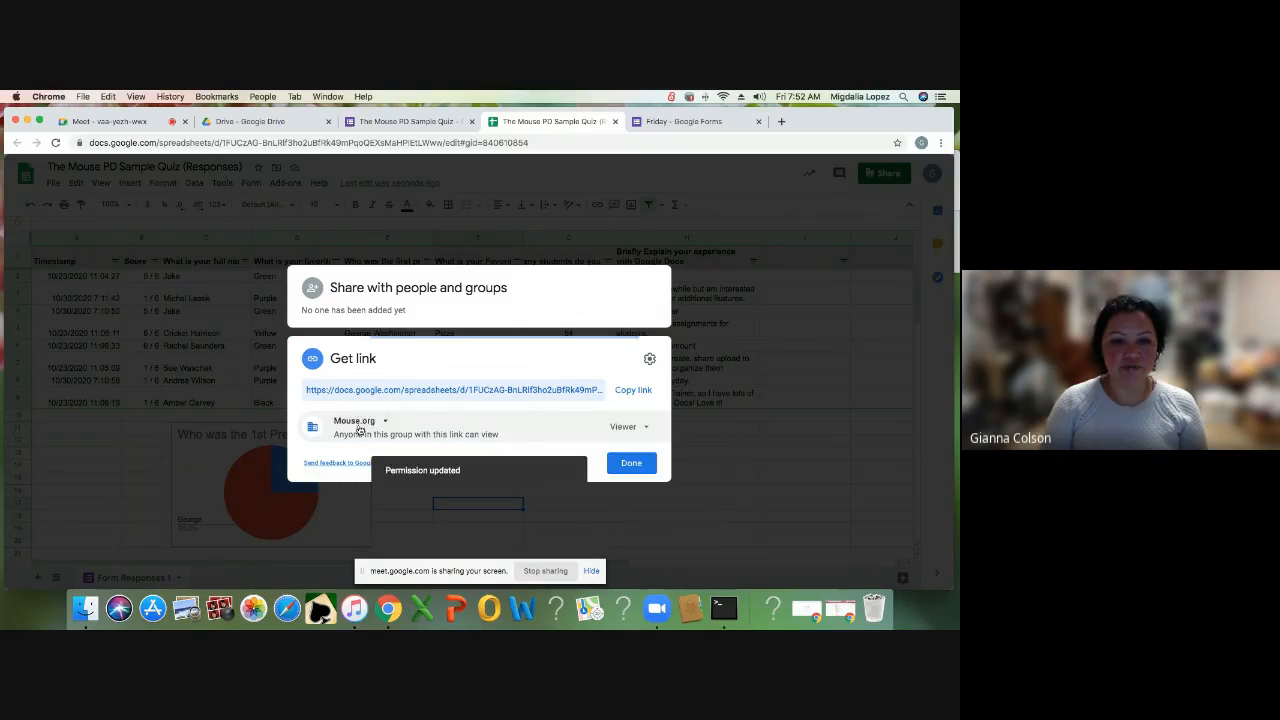
{"action": "left_click", "coordinate": [385, 423]}
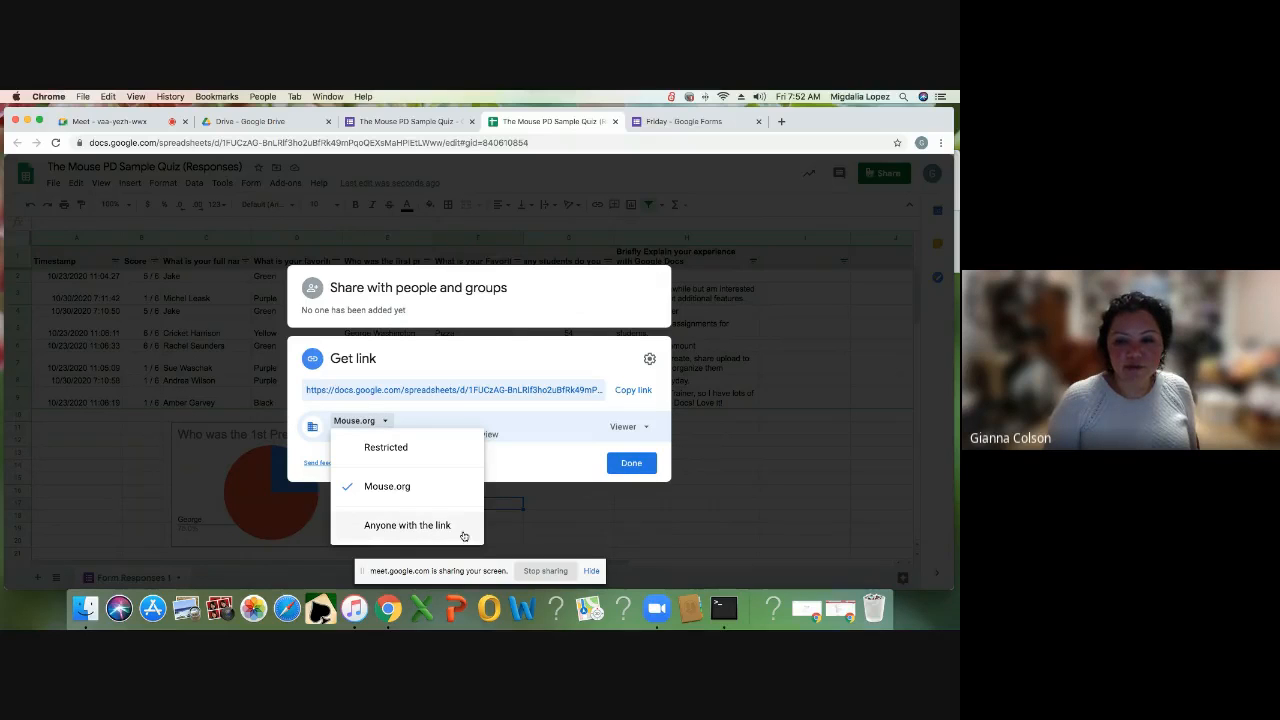
{"action": "left_click", "coordinate": [631, 464]}
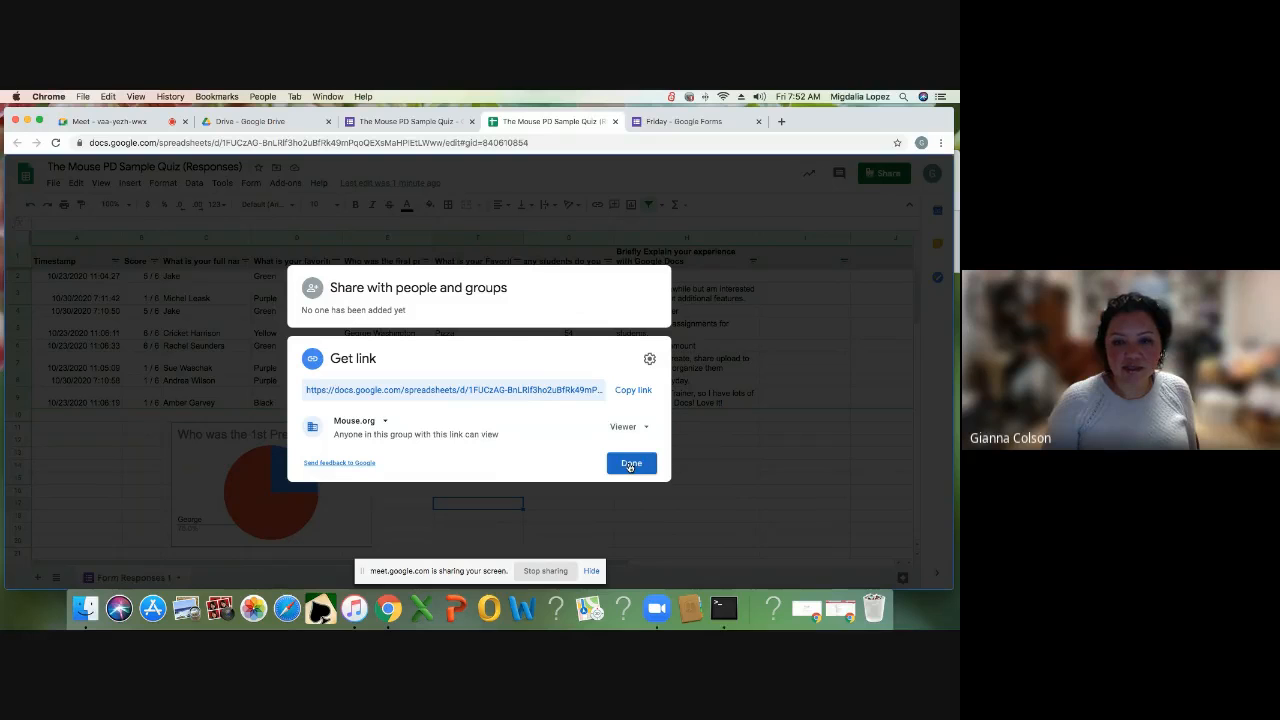
{"action": "left_click", "coordinate": [640, 463]}
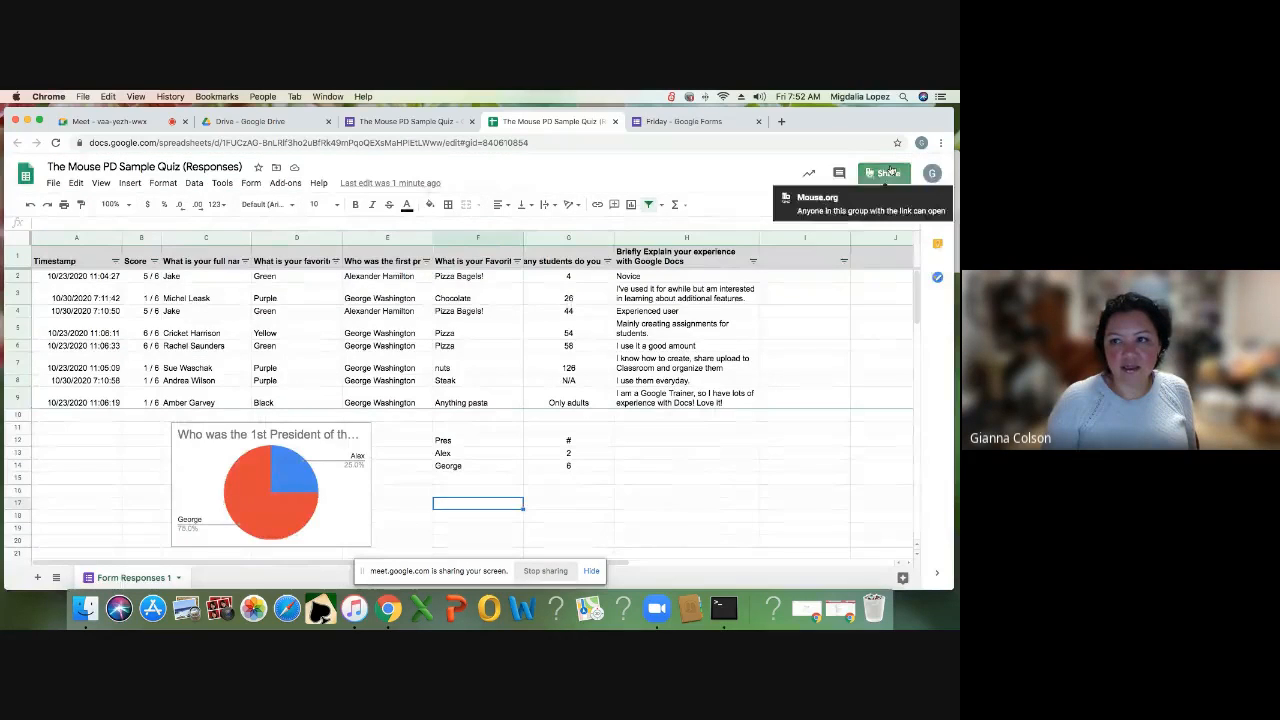
- Reopen the spreadsheet's sharing settings, copy the Mouse.org link again and dismiss the link options tip
{"action": "left_click", "coordinate": [888, 172]}
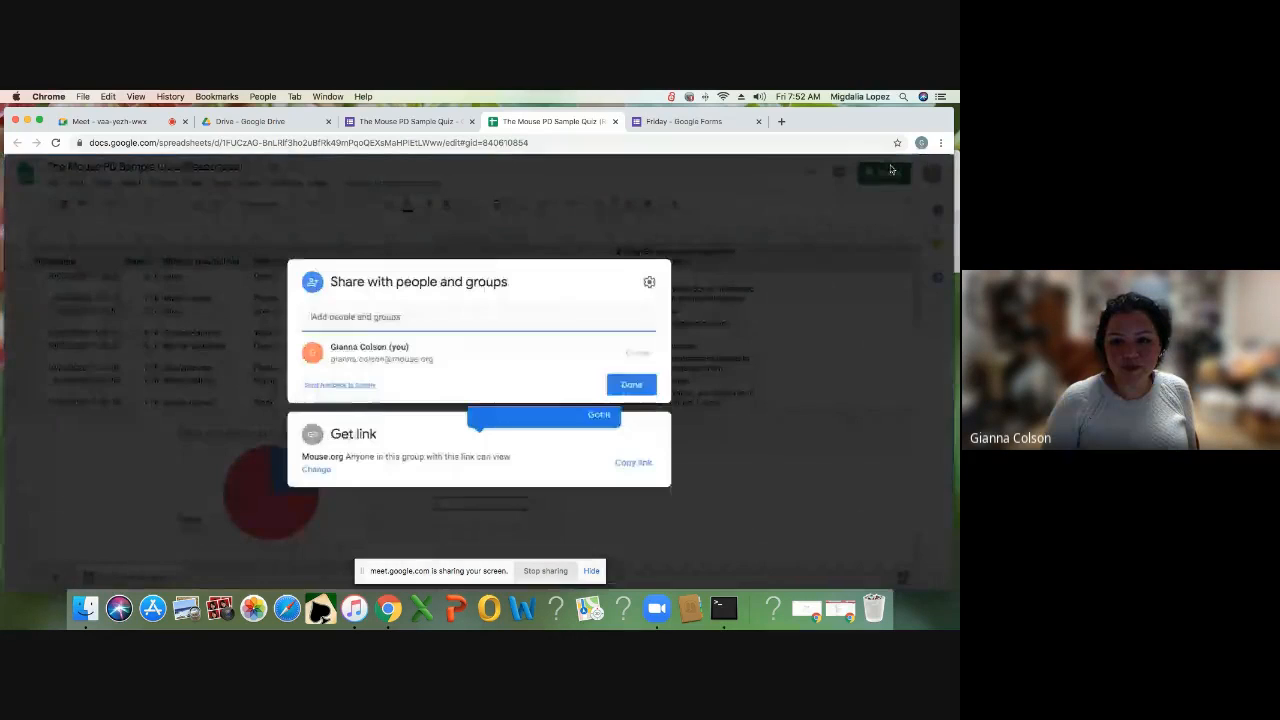
{"action": "left_click", "coordinate": [633, 462]}
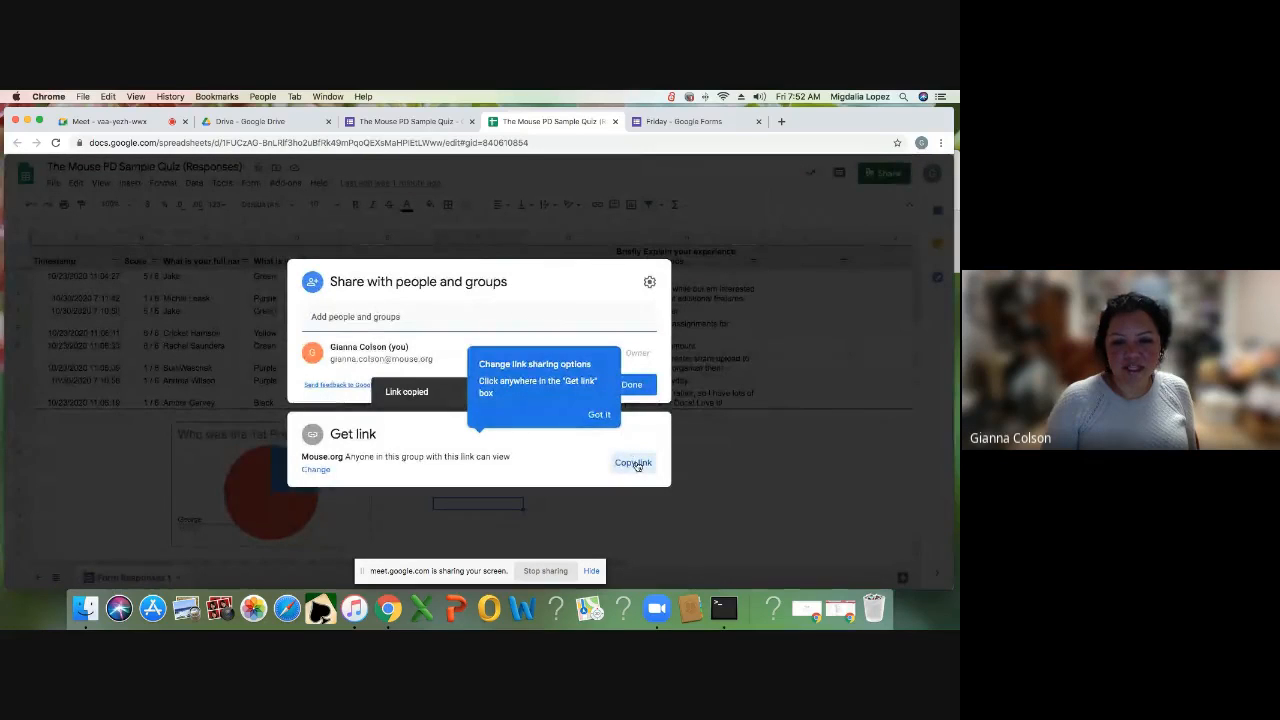
{"action": "left_click", "coordinate": [599, 415]}
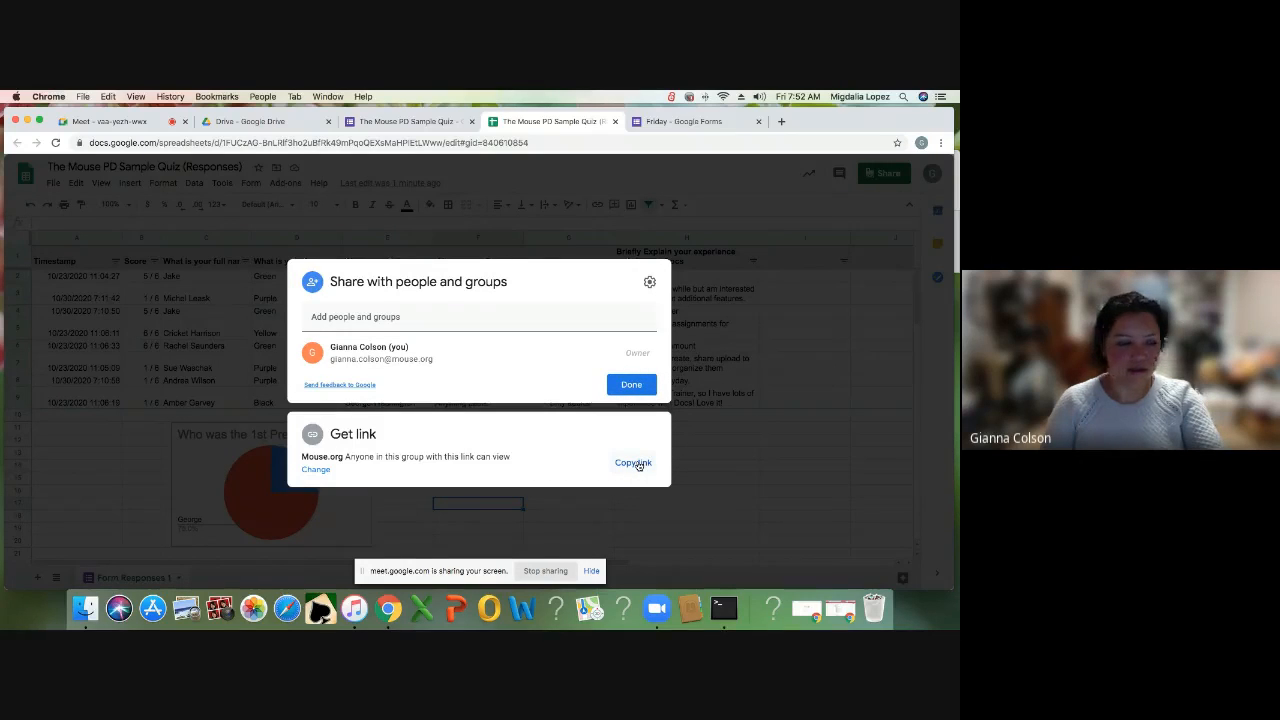
- Try adding a suggested colleague as Editor, look at the role choices and leave sharing without sending the invitation
{"action": "left_click", "coordinate": [553, 325]}
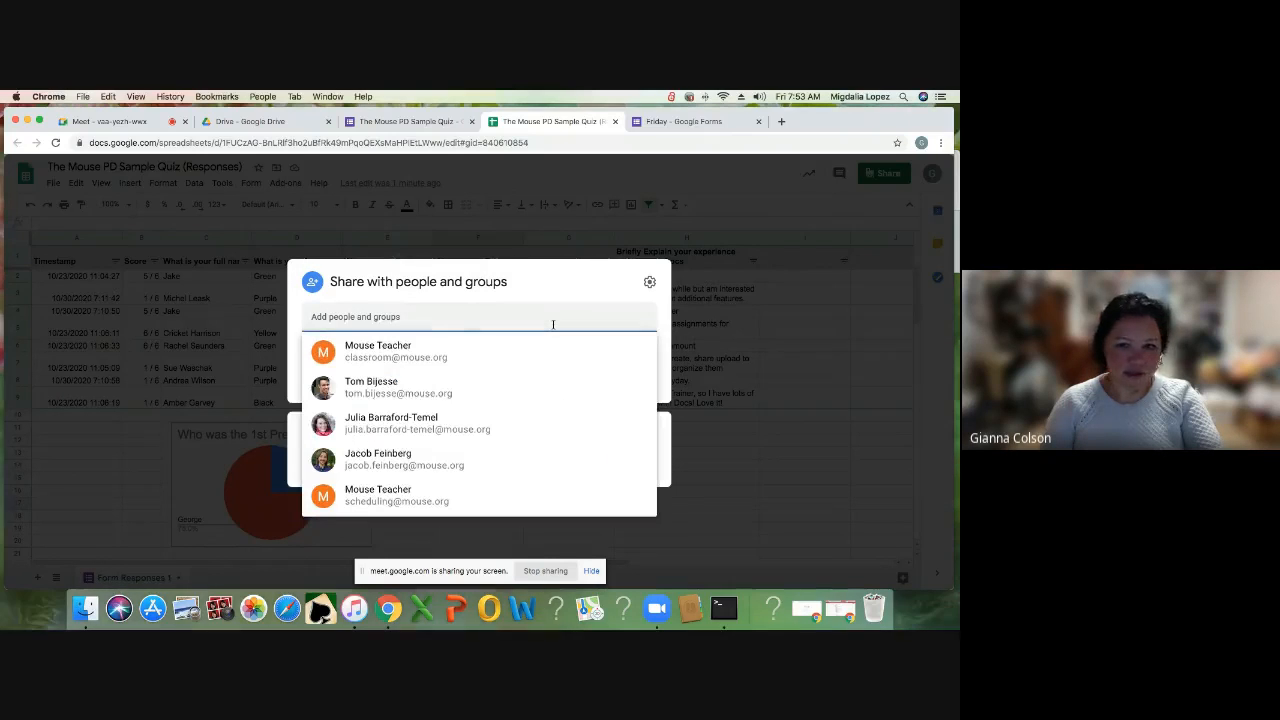
{"action": "left_click", "coordinate": [557, 390]}
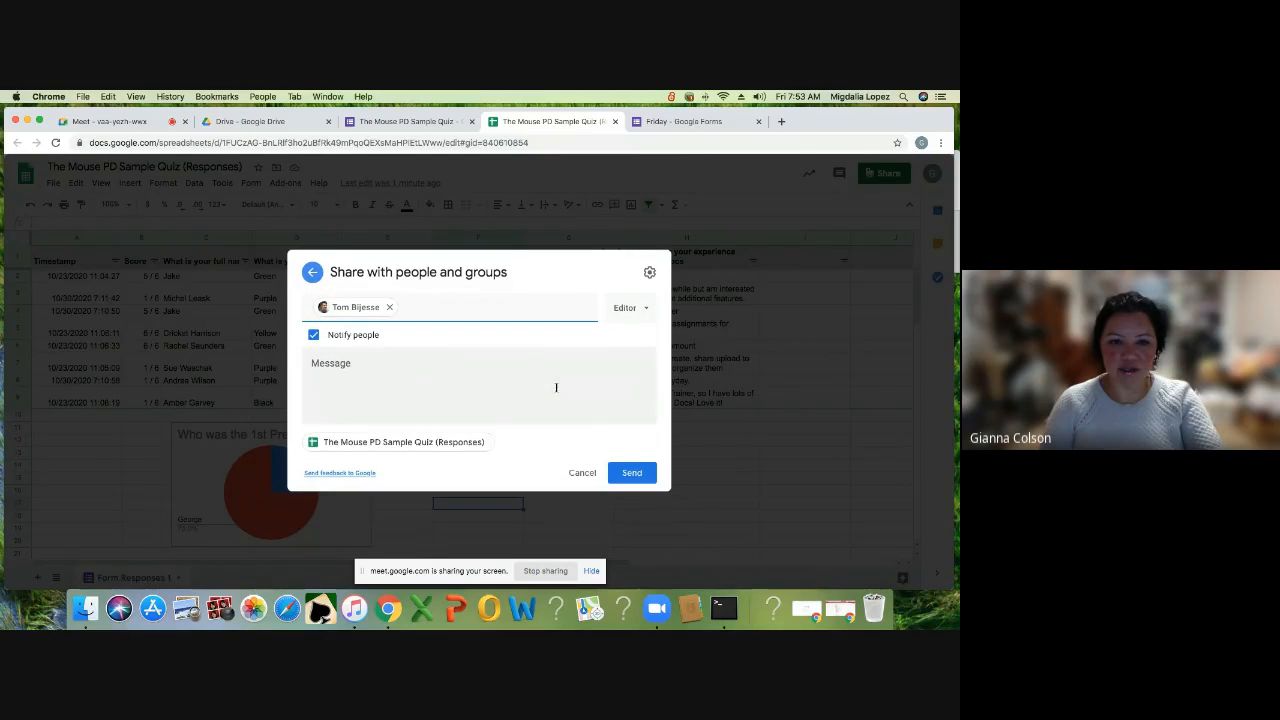
{"action": "left_click", "coordinate": [629, 308]}
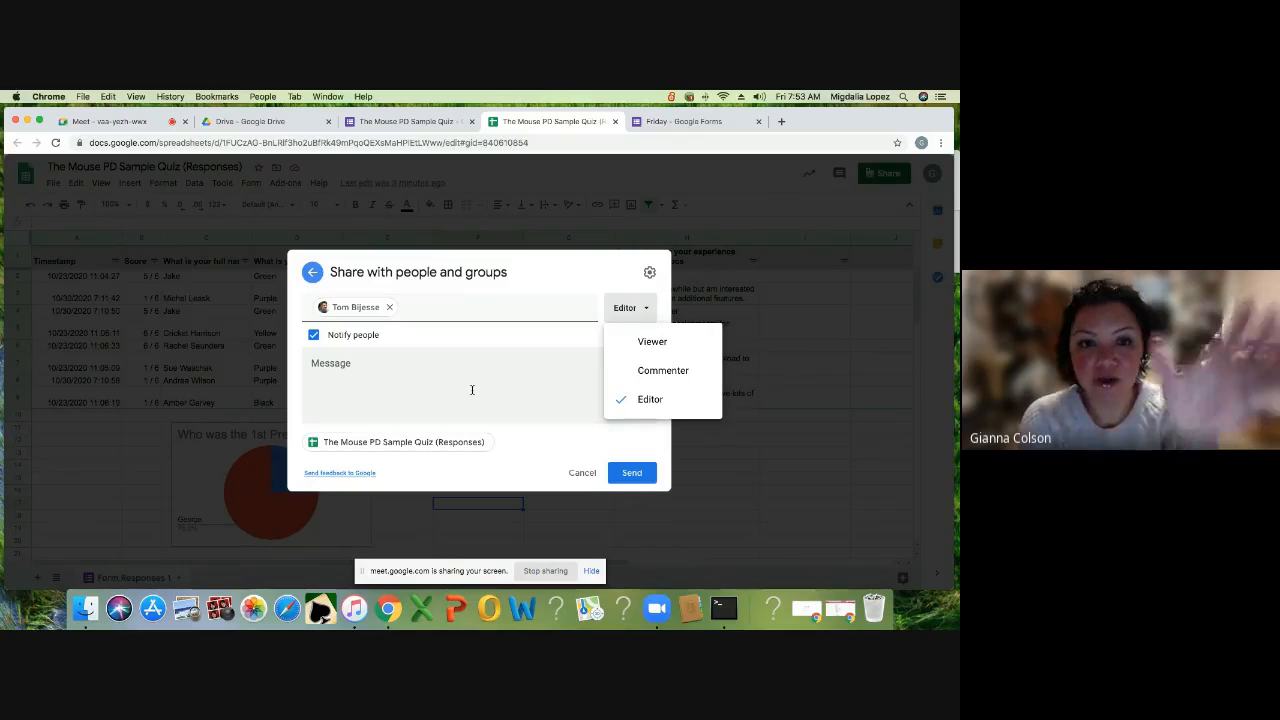
{"action": "left_click", "coordinate": [312, 272]}
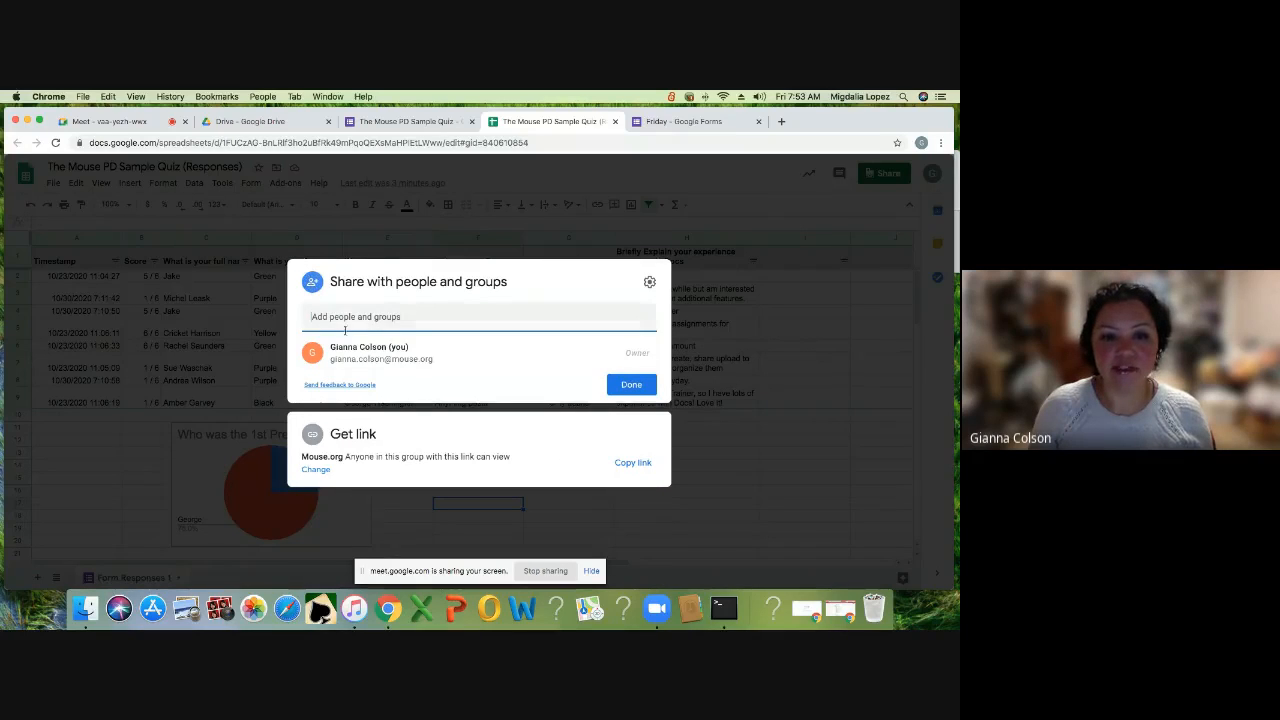
{"action": "left_click", "coordinate": [648, 396]}
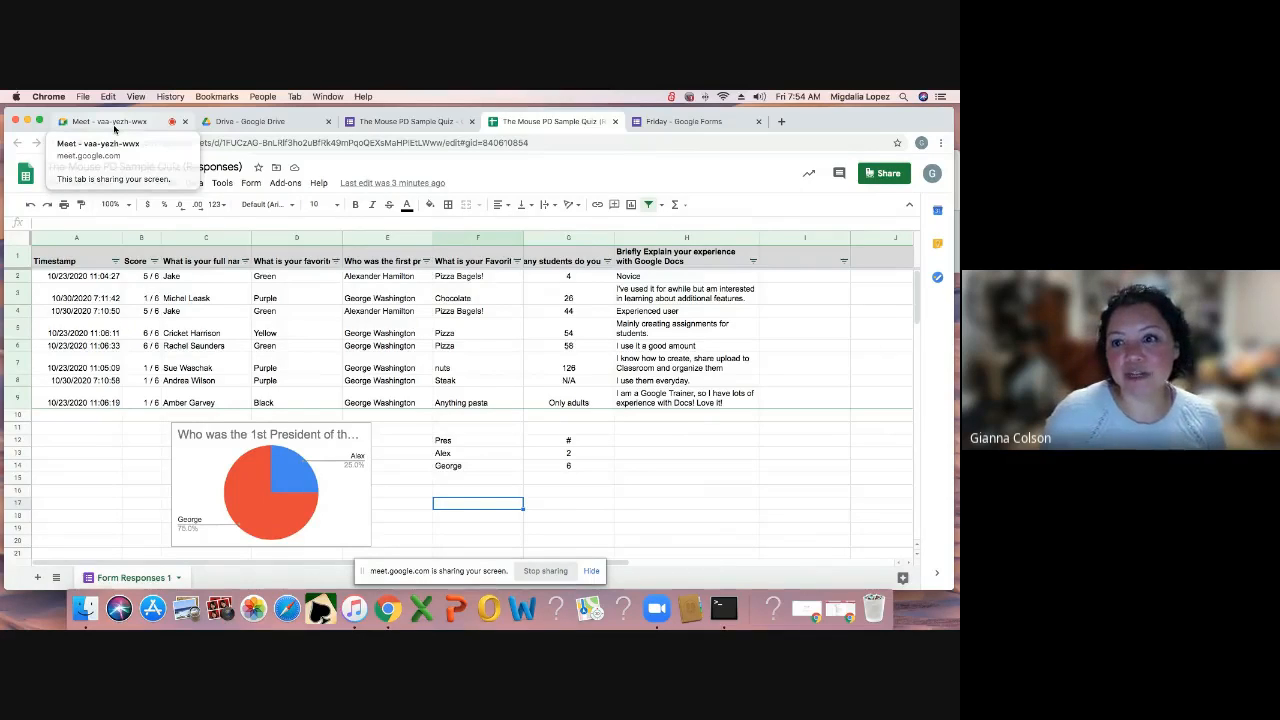
- Switch to Google Meet to read the chat questions and return to the quiz responses spreadsheet
{"action": "left_click", "coordinate": [114, 124]}
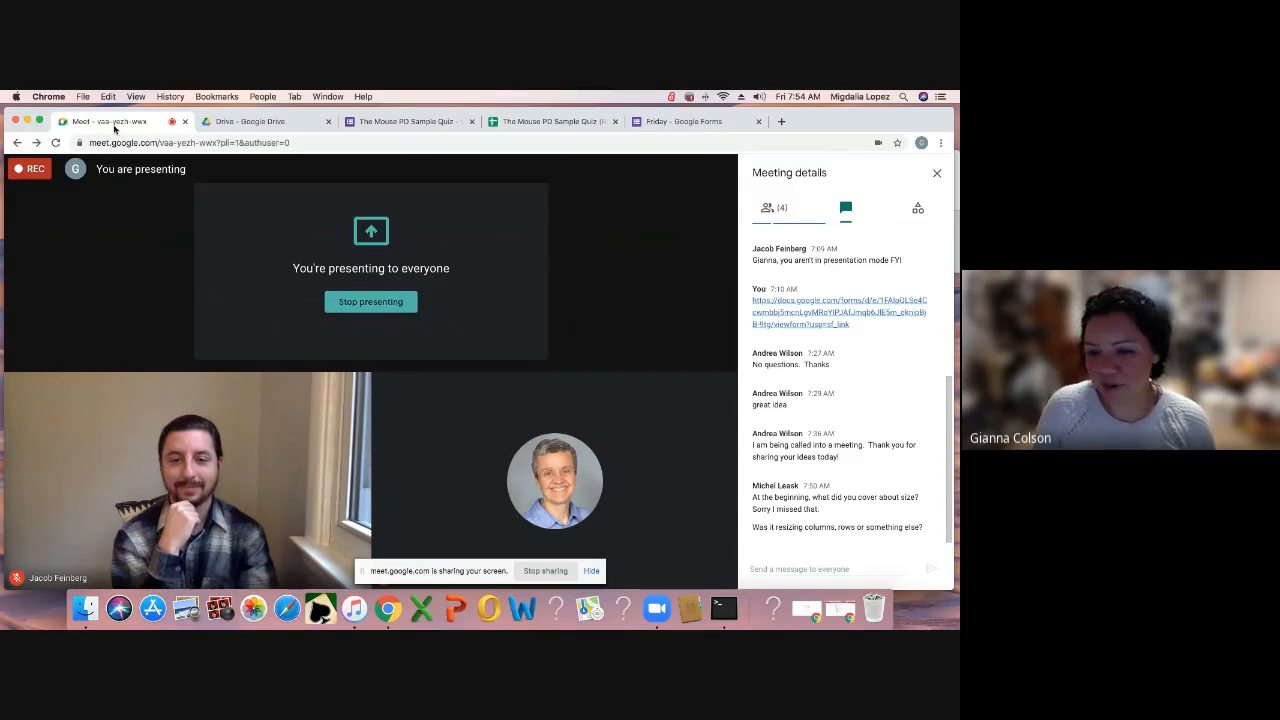
{"action": "left_click", "coordinate": [577, 124]}
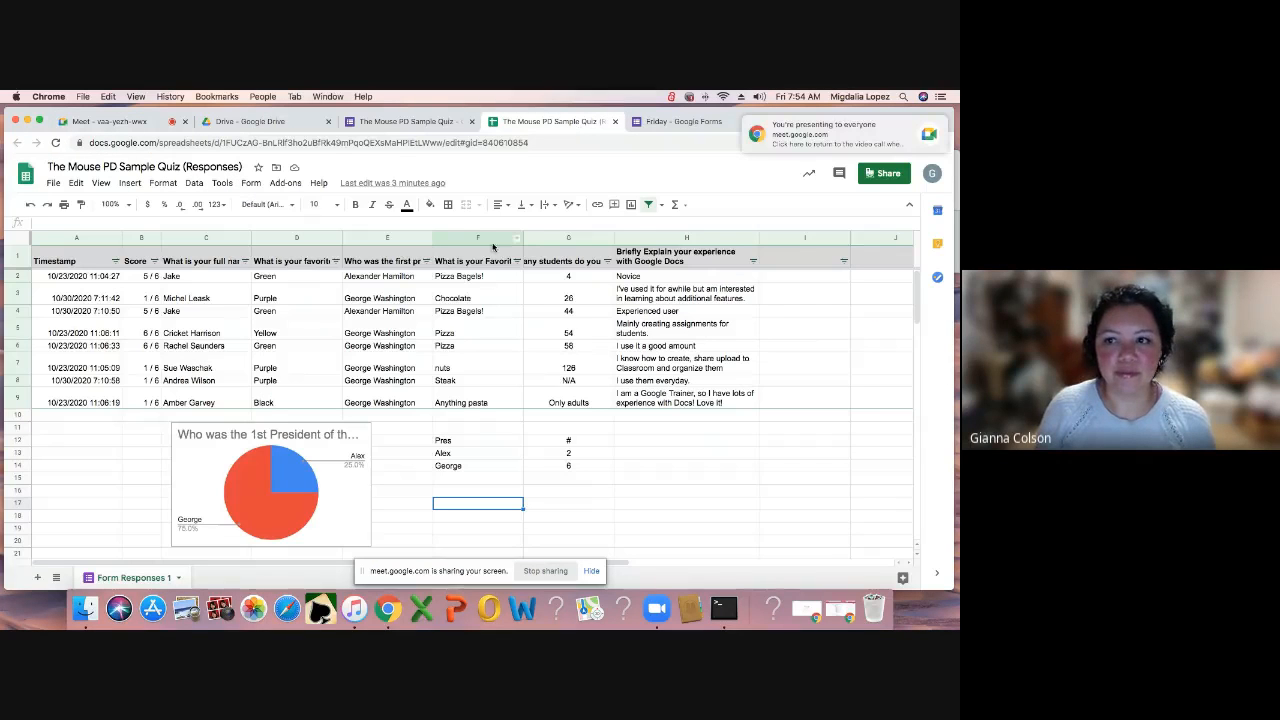
- Narrow the "How many students do you teach?" column slightly and deselect it
{"action": "left_click", "coordinate": [589, 239]}
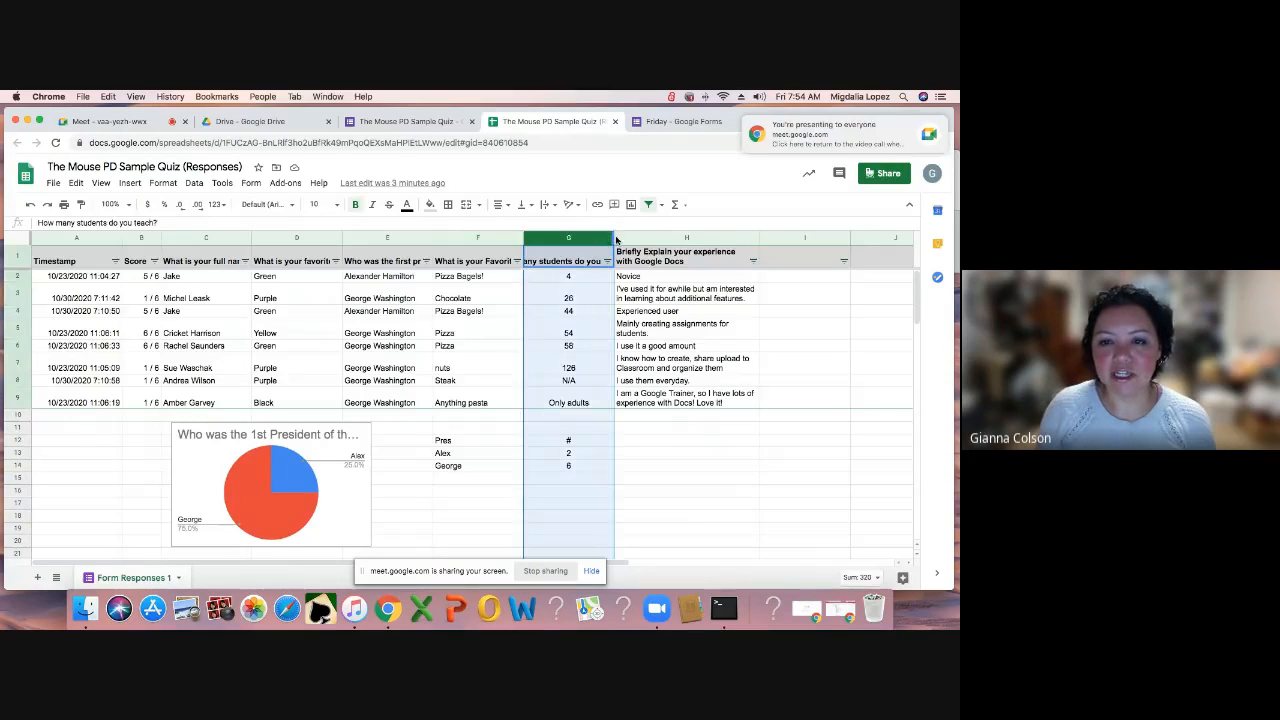
{"action": "mouse_move", "coordinate": [614, 238]}
{"action": "left_mouse_down"}
{"action": "mouse_move", "coordinate": [588, 238]}
{"action": "mouse_move", "coordinate": [607, 238]}
{"action": "left_mouse_up"}
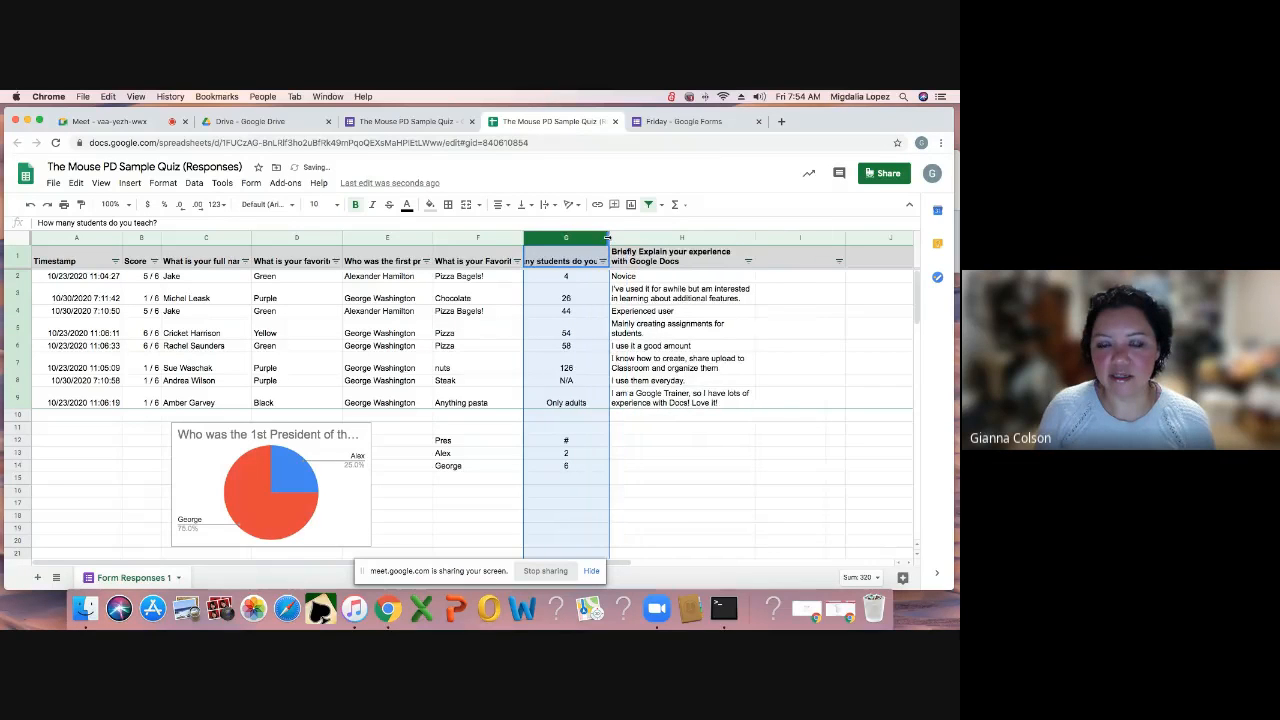
{"action": "left_click", "coordinate": [702, 455]}
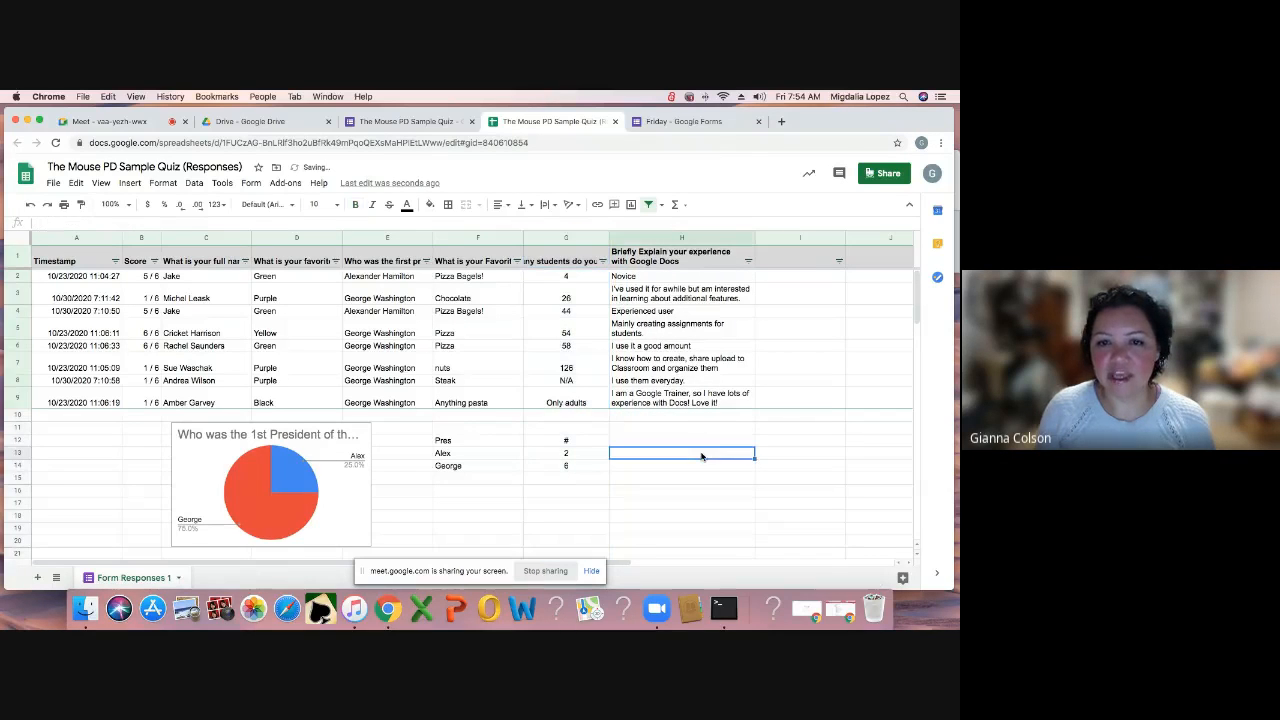
- Try moving the "How many students do you teach?" column beyond the Google Docs experience column, undo the move and look at the column's options
{"action": "left_click", "coordinate": [561, 237]}
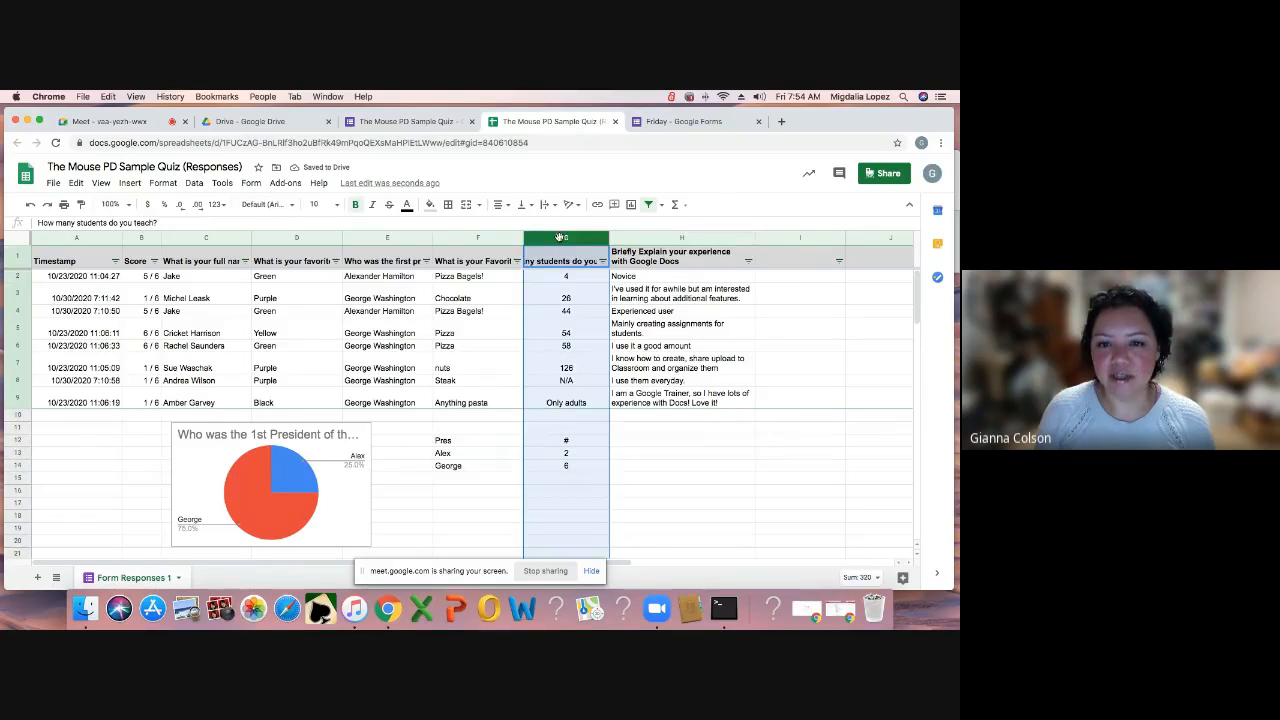
{"action": "left_click_drag", "start_coordinate": [561, 237], "coordinate": [665, 425]}
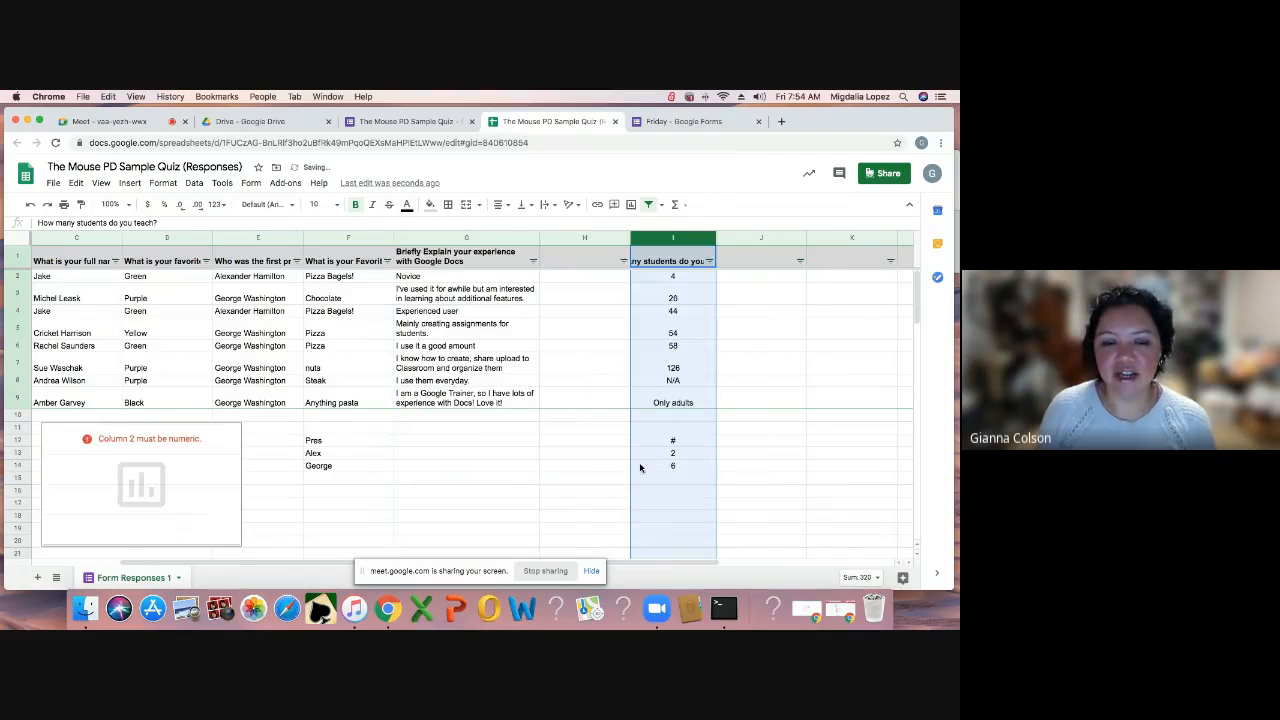
{"action": "left_click", "coordinate": [771, 466]}
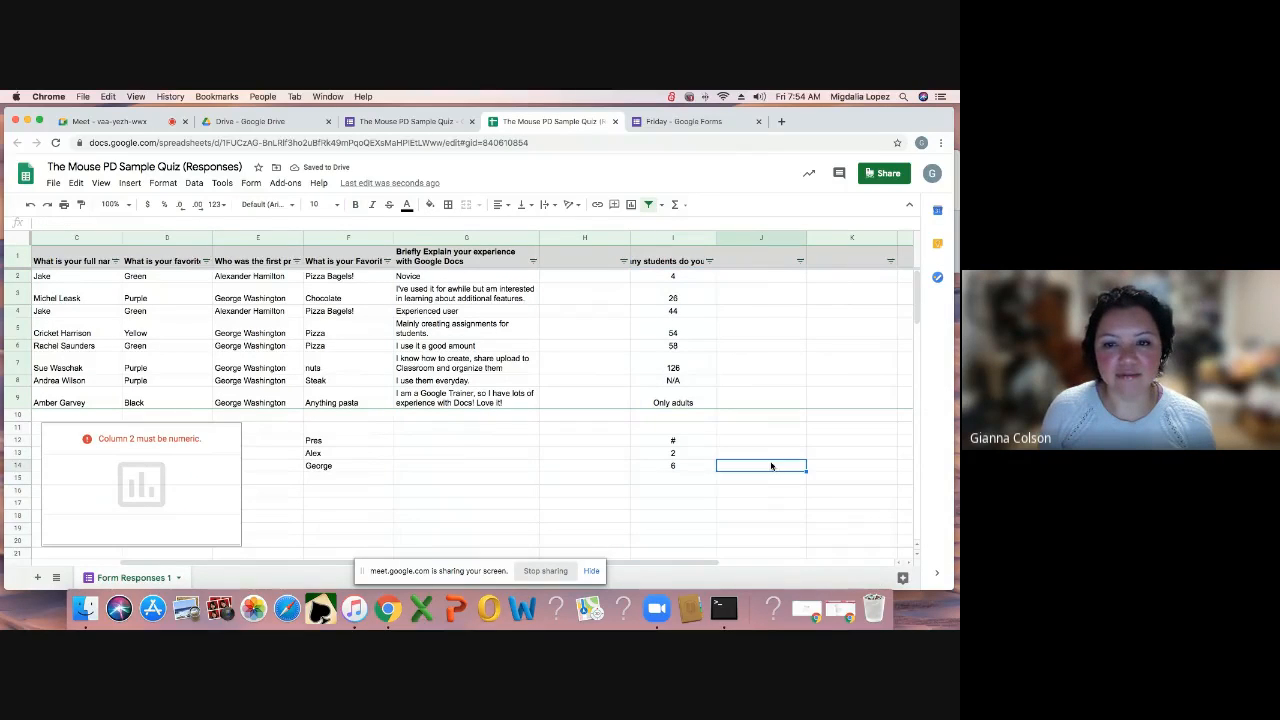
{"action": "left_click", "coordinate": [30, 204]}
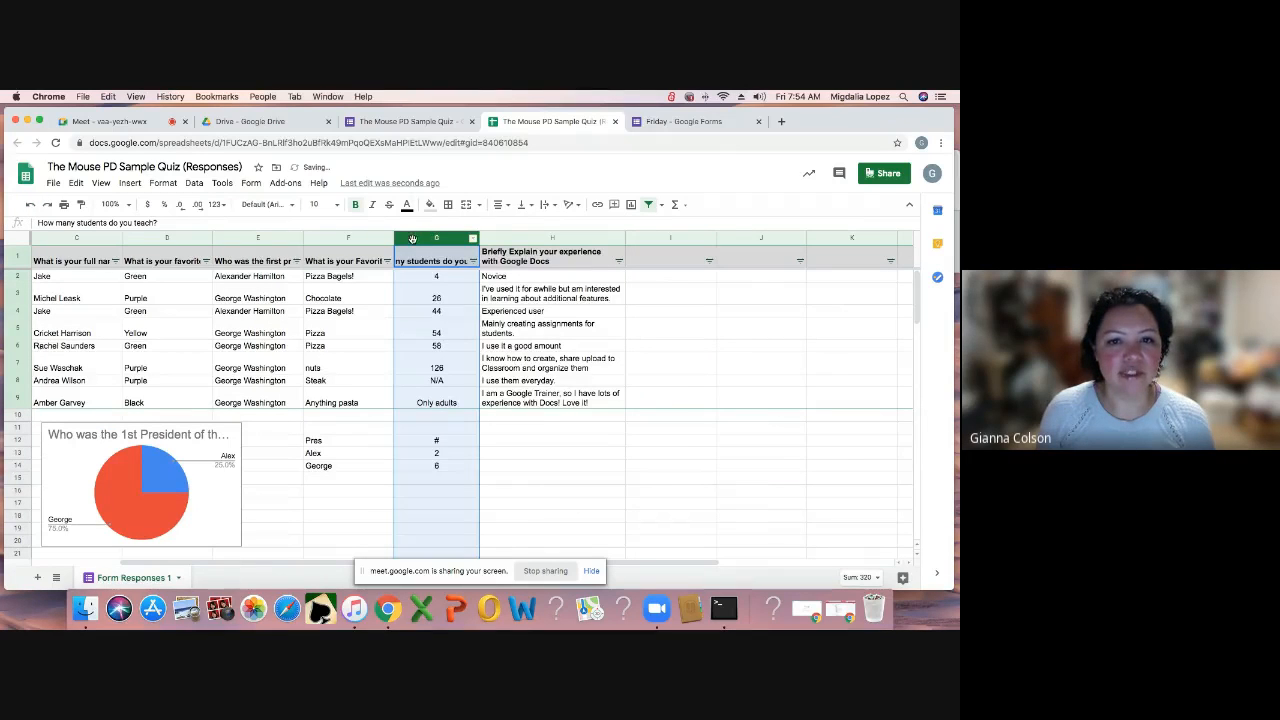
{"action": "right_click", "coordinate": [412, 240]}
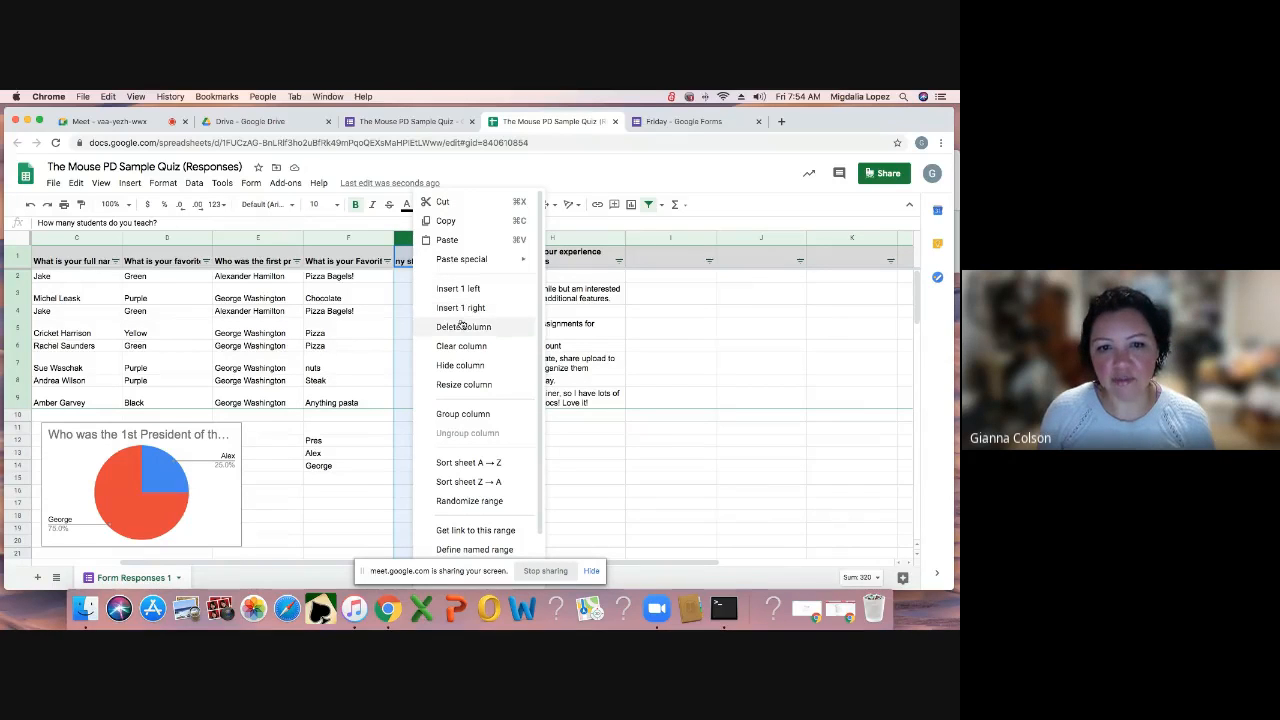
{"action": "left_click", "coordinate": [343, 347]}
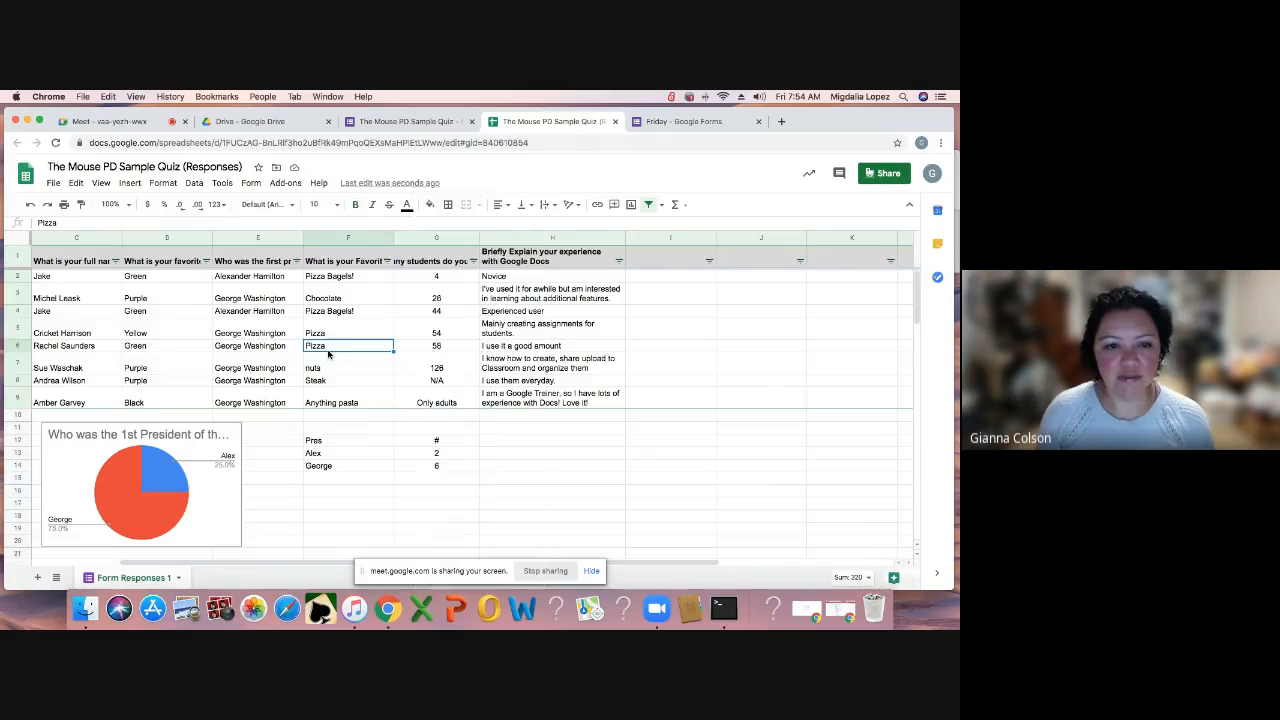
- Try clearing row 5 and moving it up to row 3, undoing each change
{"action": "left_click", "coordinate": [22, 330]}
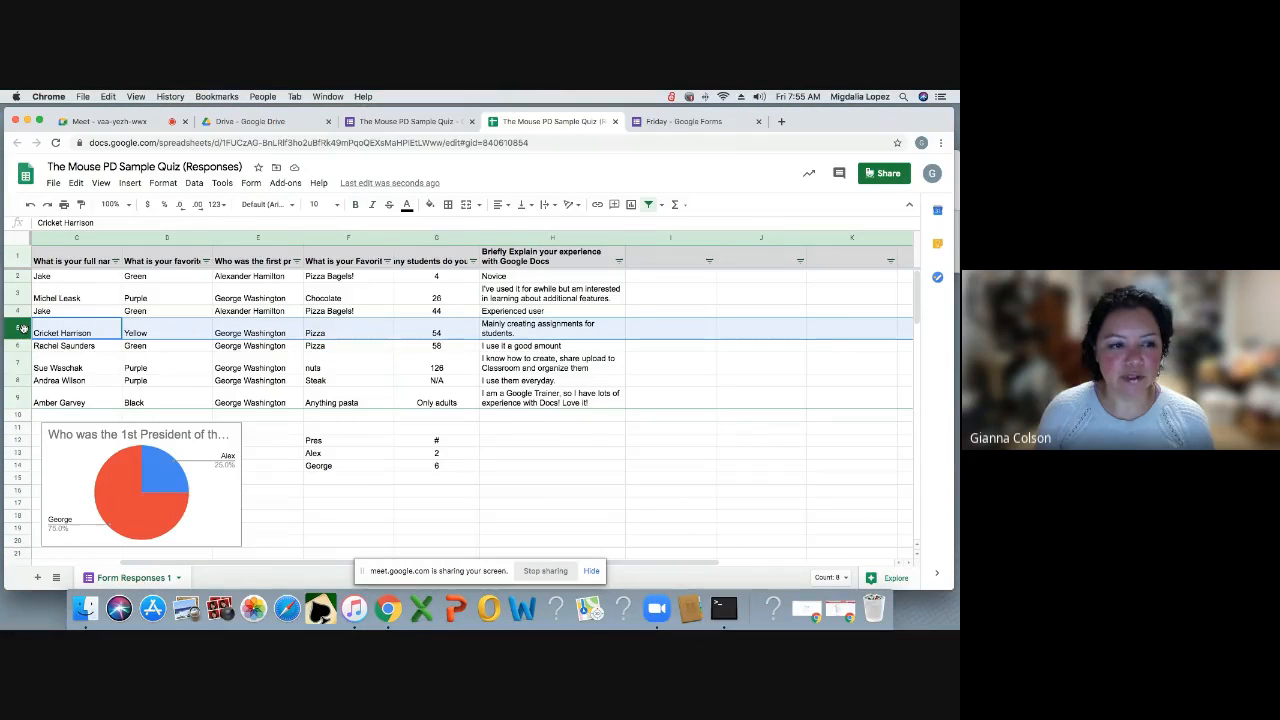
{"action": "right_click", "coordinate": [23, 330]}
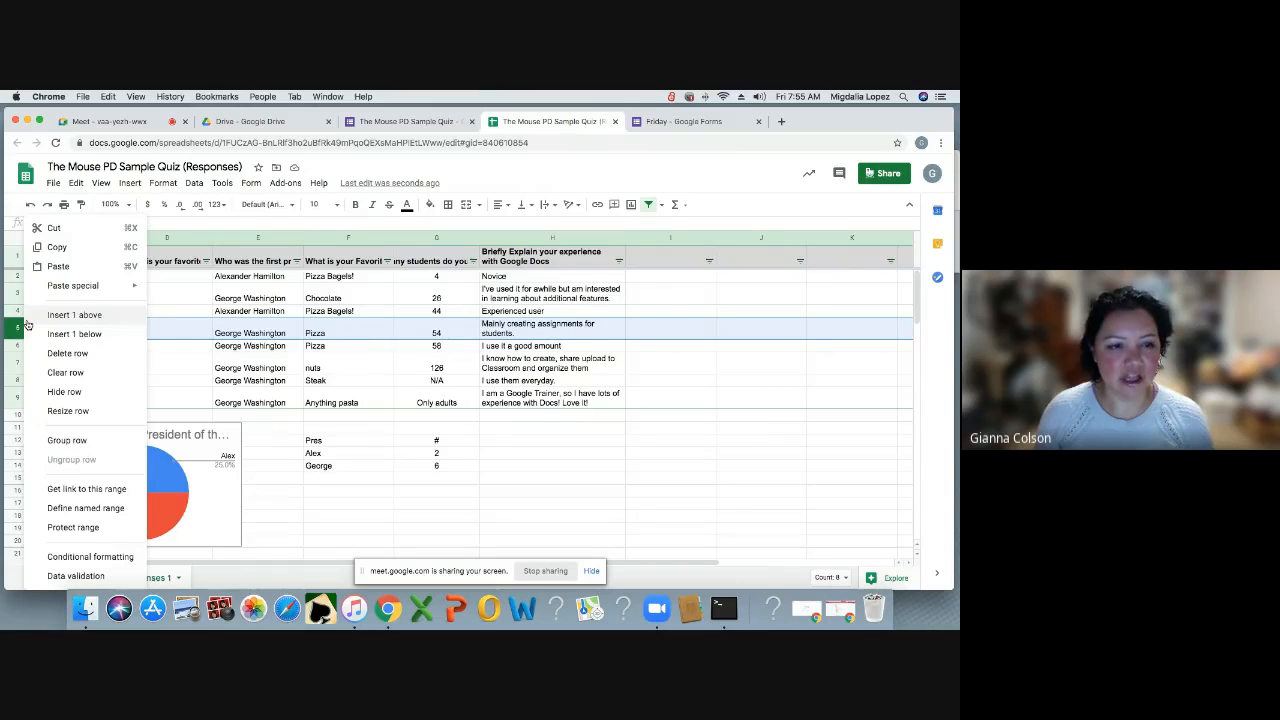
{"action": "left_click", "coordinate": [63, 372]}
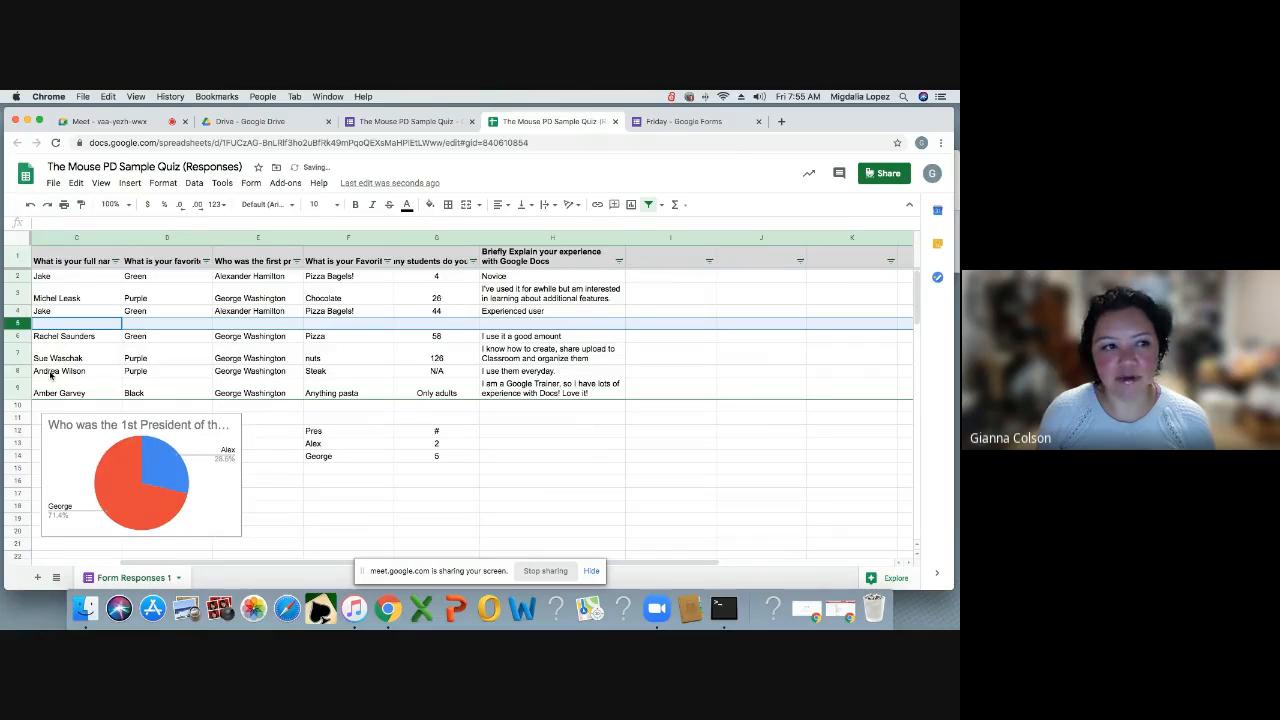
{"action": "left_click", "coordinate": [30, 204]}
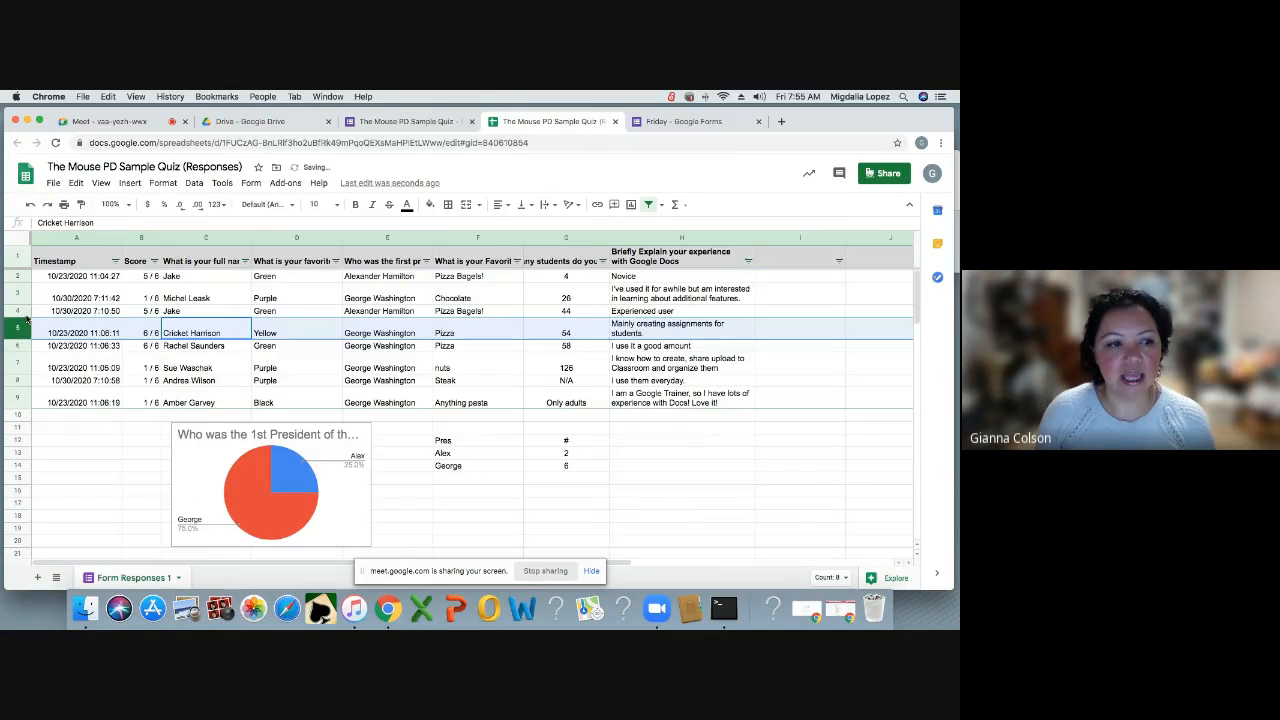
{"action": "left_click_drag", "start_coordinate": [20, 327], "coordinate": [19, 292]}
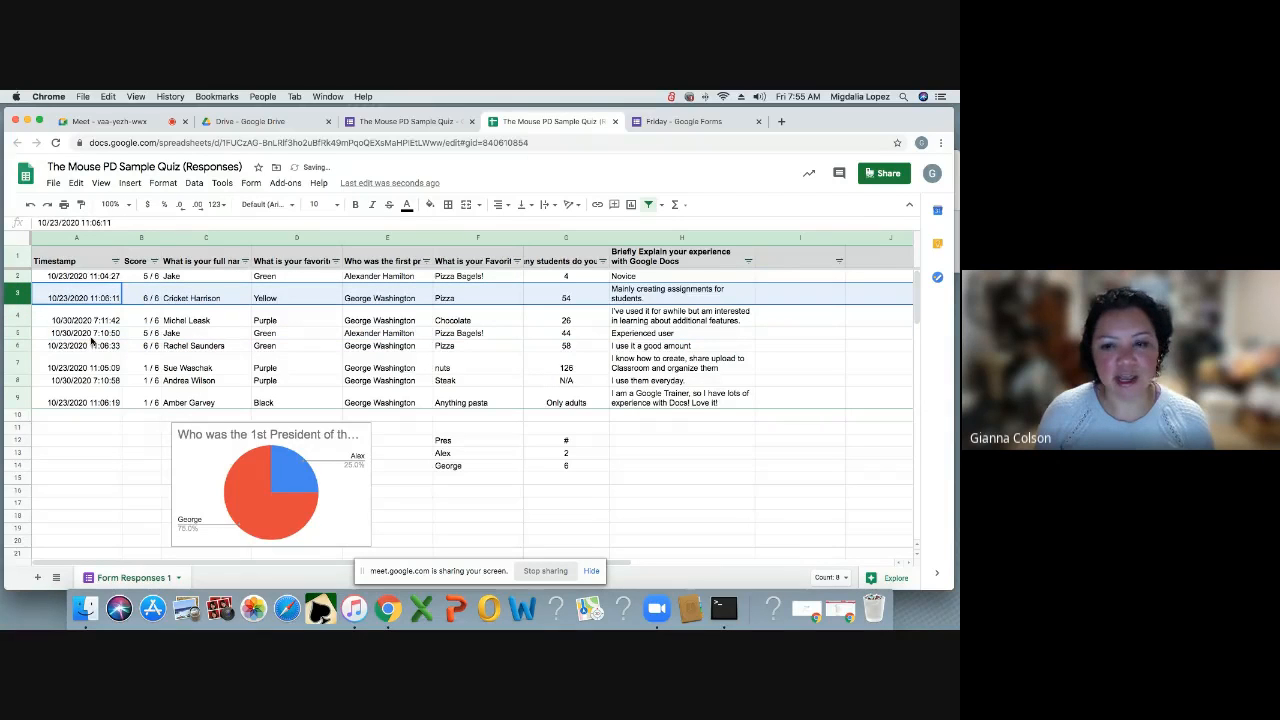
{"action": "left_click", "coordinate": [30, 205]}
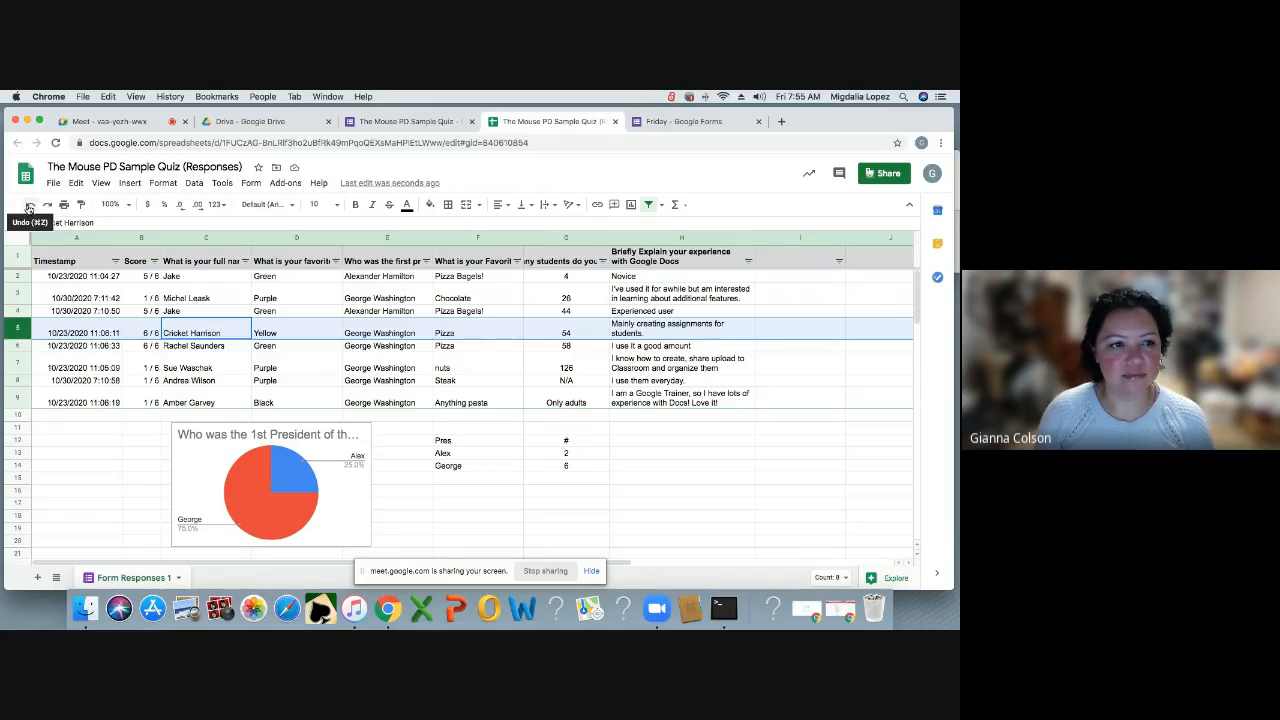
- Check the Google Meet chat, return to the responses spreadsheet and look at the freeze choices for the Timestamp column
{"action": "left_click", "coordinate": [95, 124]}
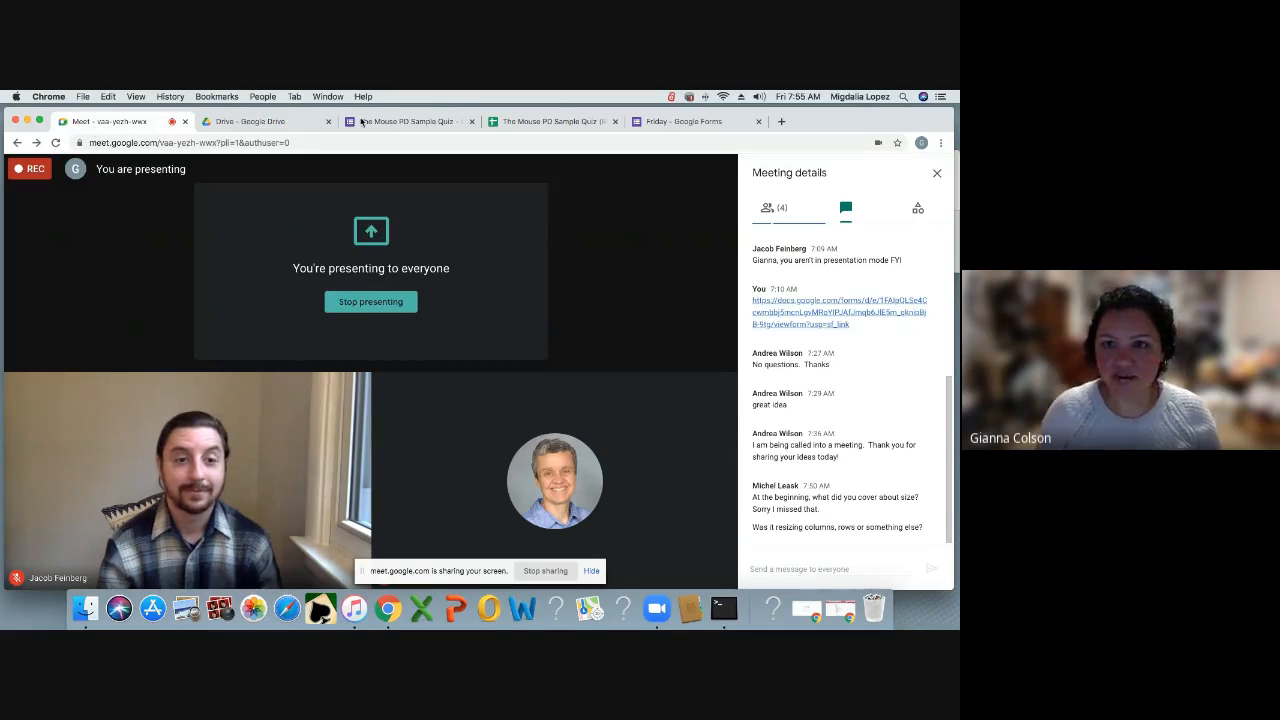
{"action": "left_click", "coordinate": [518, 121]}
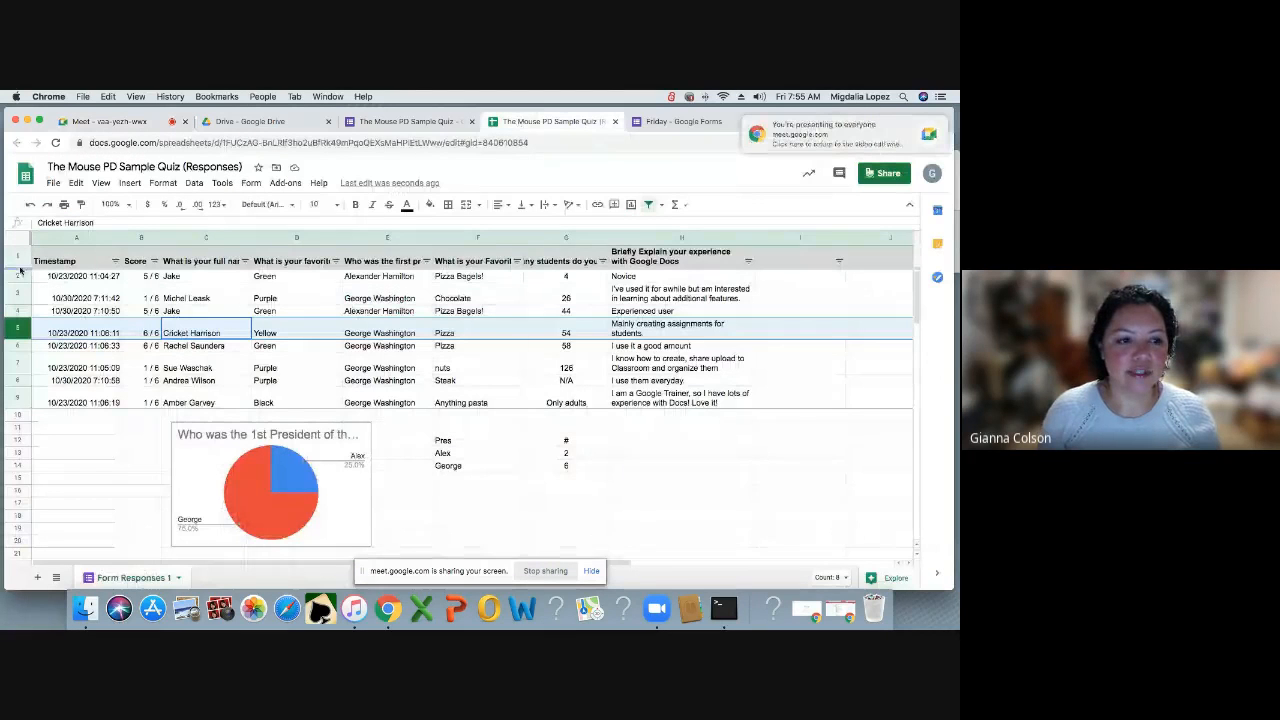
{"action": "left_click", "coordinate": [75, 237]}
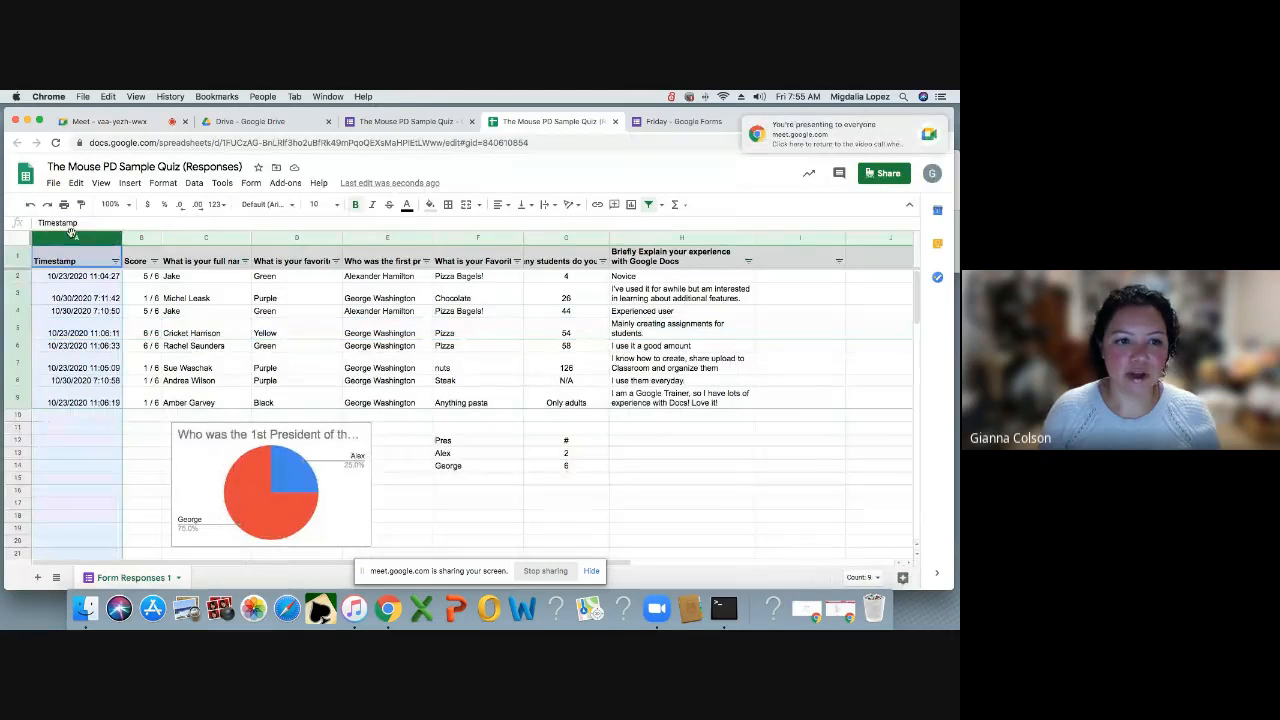
{"action": "left_click", "coordinate": [101, 182]}
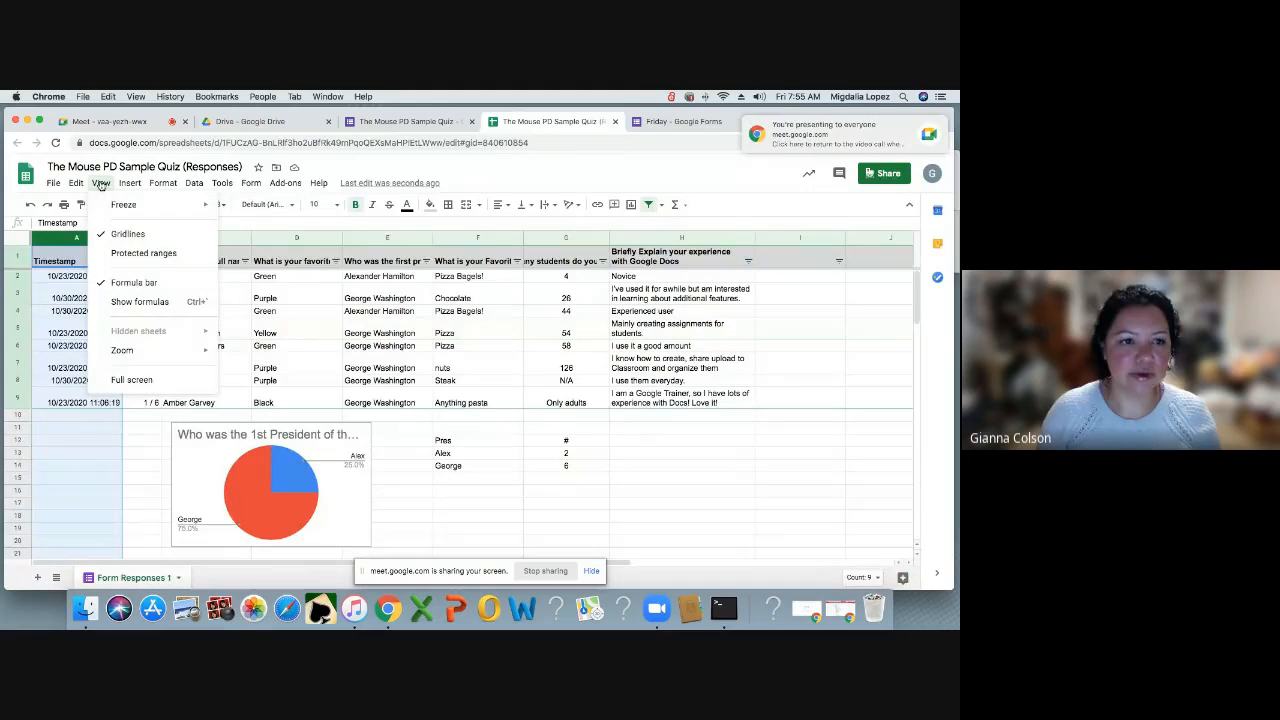
{"action": "mouse_move", "coordinate": [119, 205]}
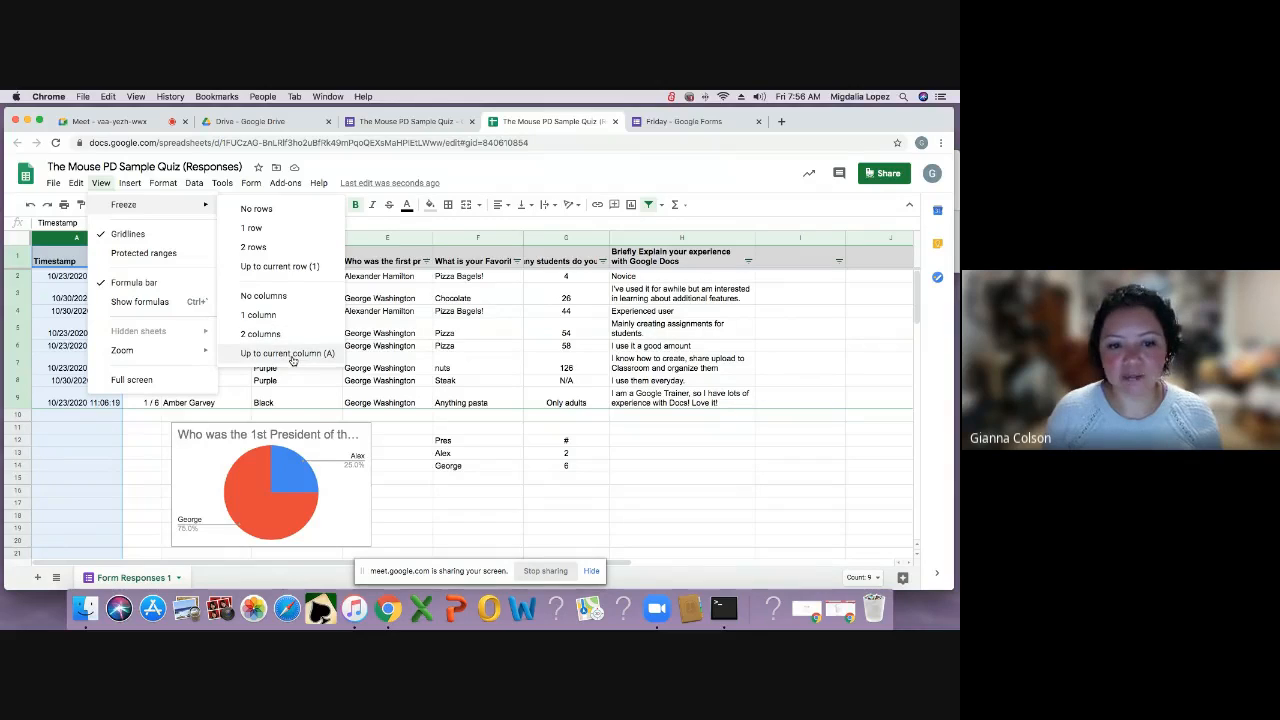
{"action": "left_click", "coordinate": [298, 380]}
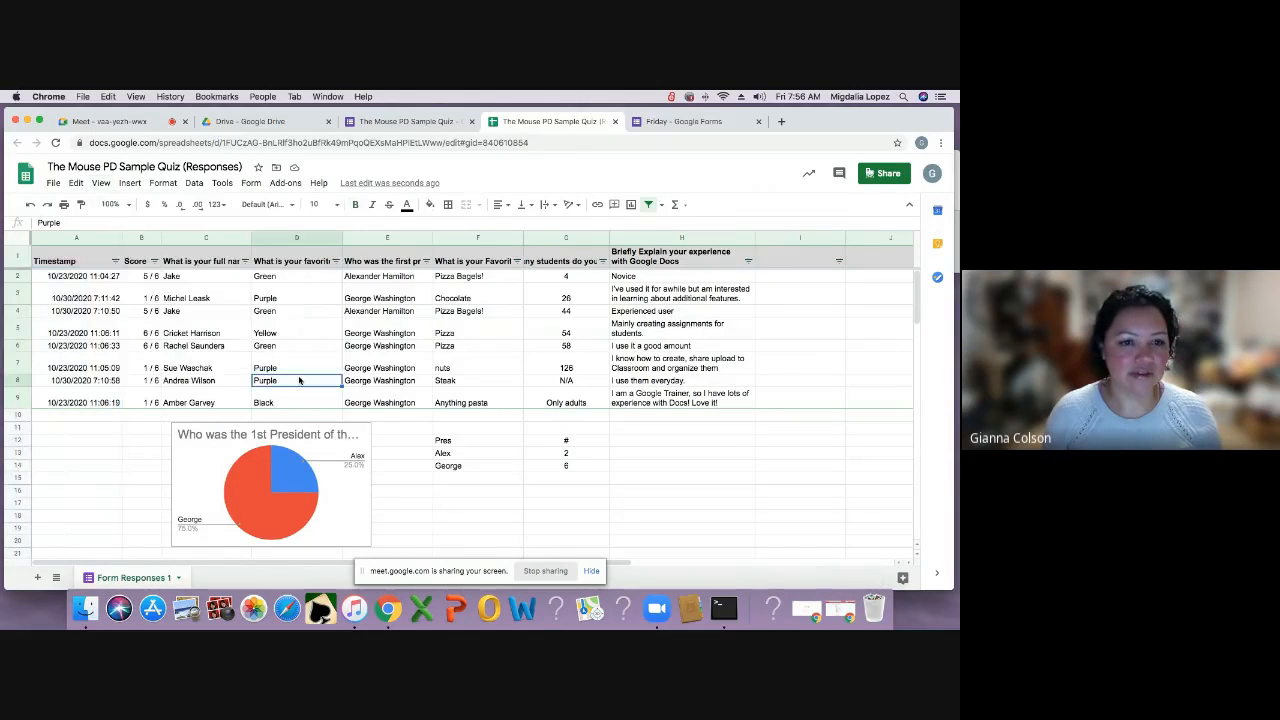
- Examine the frozen header row down and across the responses sheet, dismiss the Dashboard overlay and return to the first column
{"action": "scroll", "coordinate": [270, 371], "scroll_direction": "down", "scroll_amount": 3}
{"action": "scroll", "coordinate": [270, 371], "scroll_direction": "down", "scroll_amount": 10}
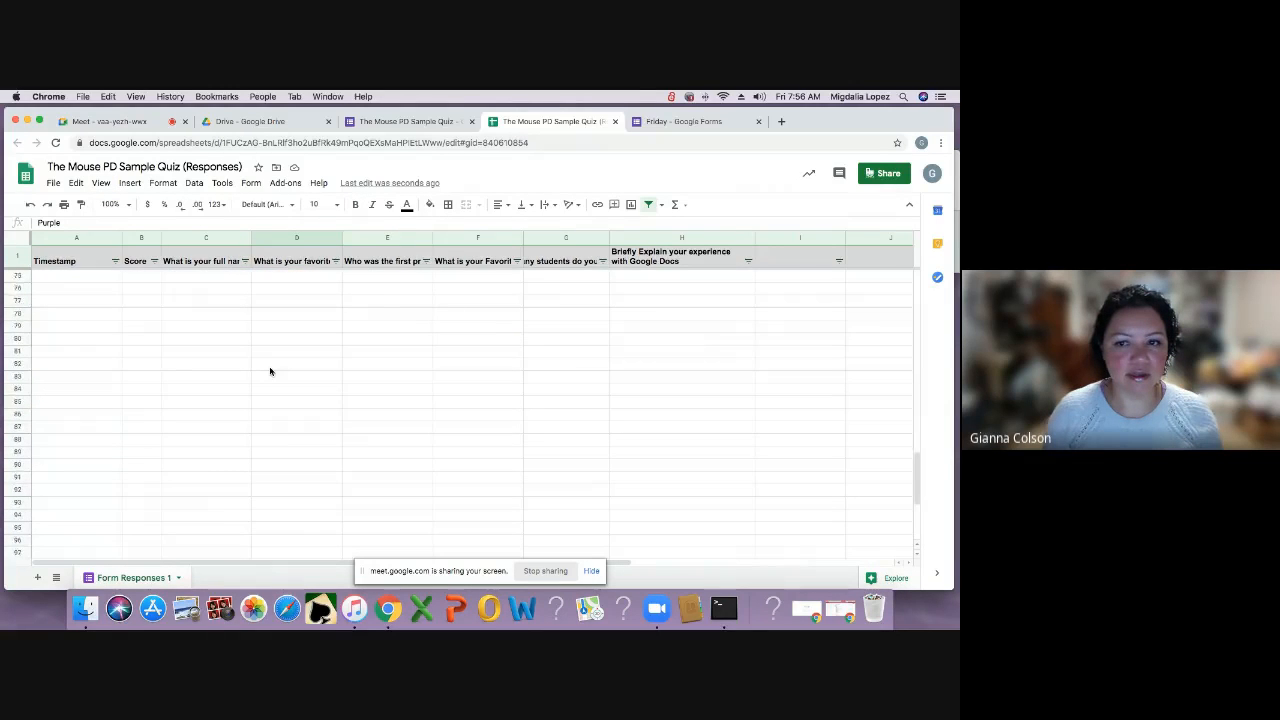
{"action": "scroll", "coordinate": [270, 371], "scroll_direction": "up", "scroll_amount": 10}
{"action": "scroll", "coordinate": [270, 371], "scroll_direction": "right", "scroll_amount": 5}
{"action": "scroll", "coordinate": [270, 371], "scroll_direction": "up", "scroll_amount": 3}
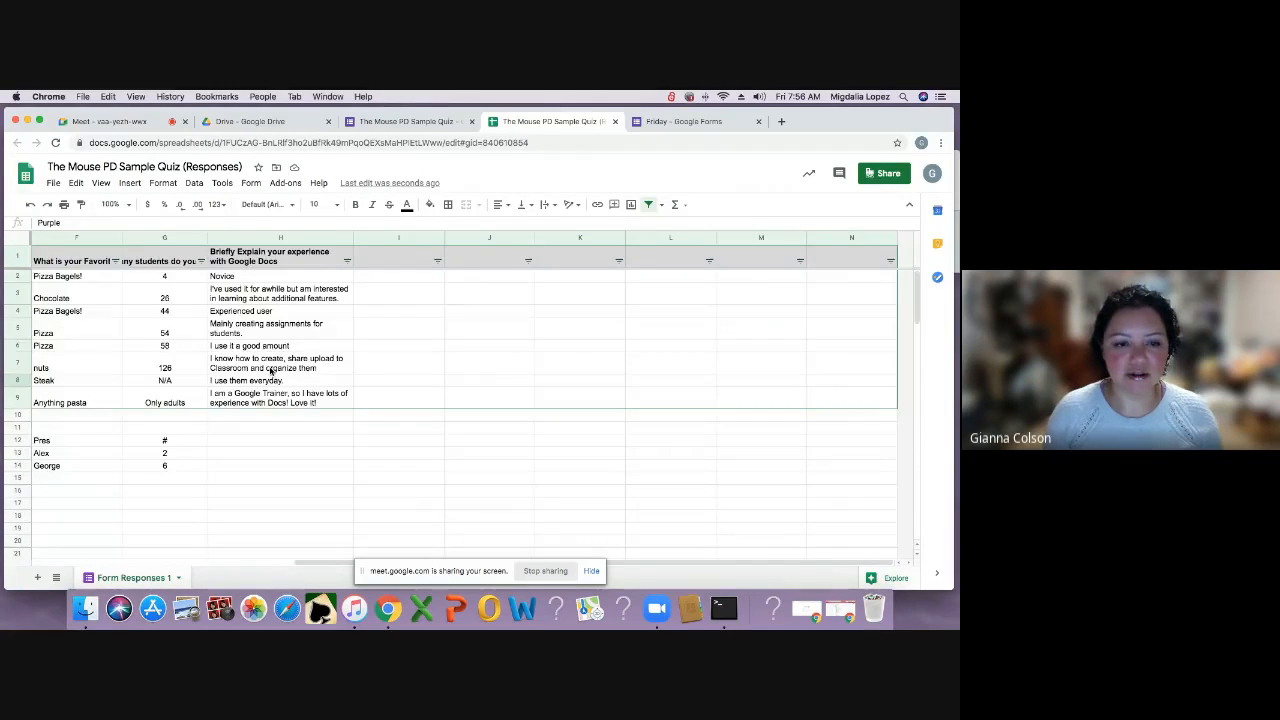
{"action": "key", "text": "F12"}
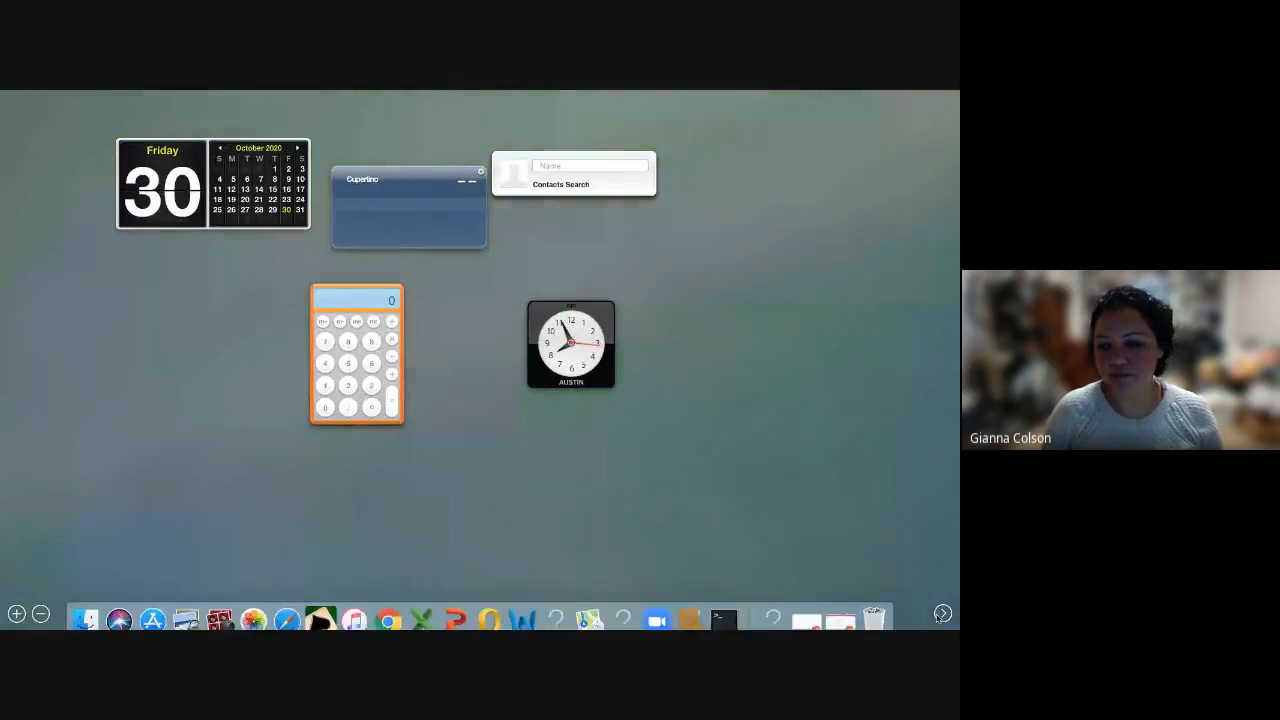
{"action": "left_click", "coordinate": [943, 614]}
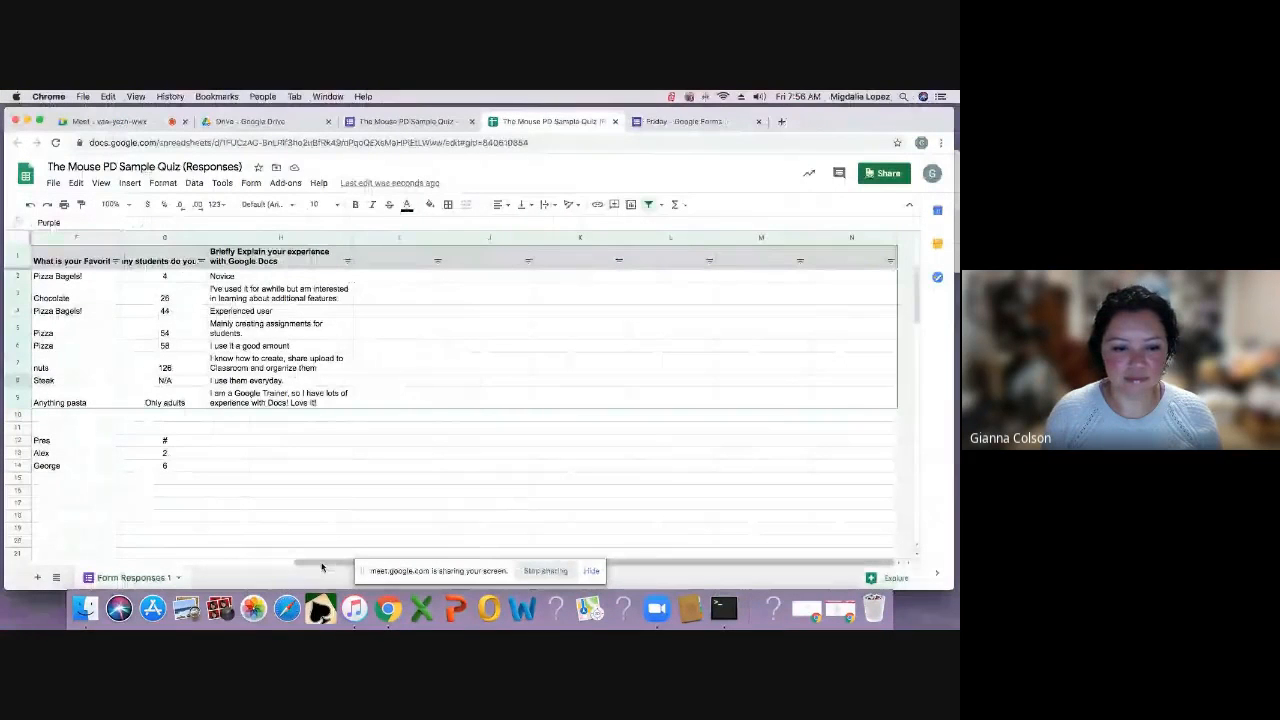
{"action": "left_click_drag", "start_coordinate": [321, 567], "coordinate": [44, 569]}
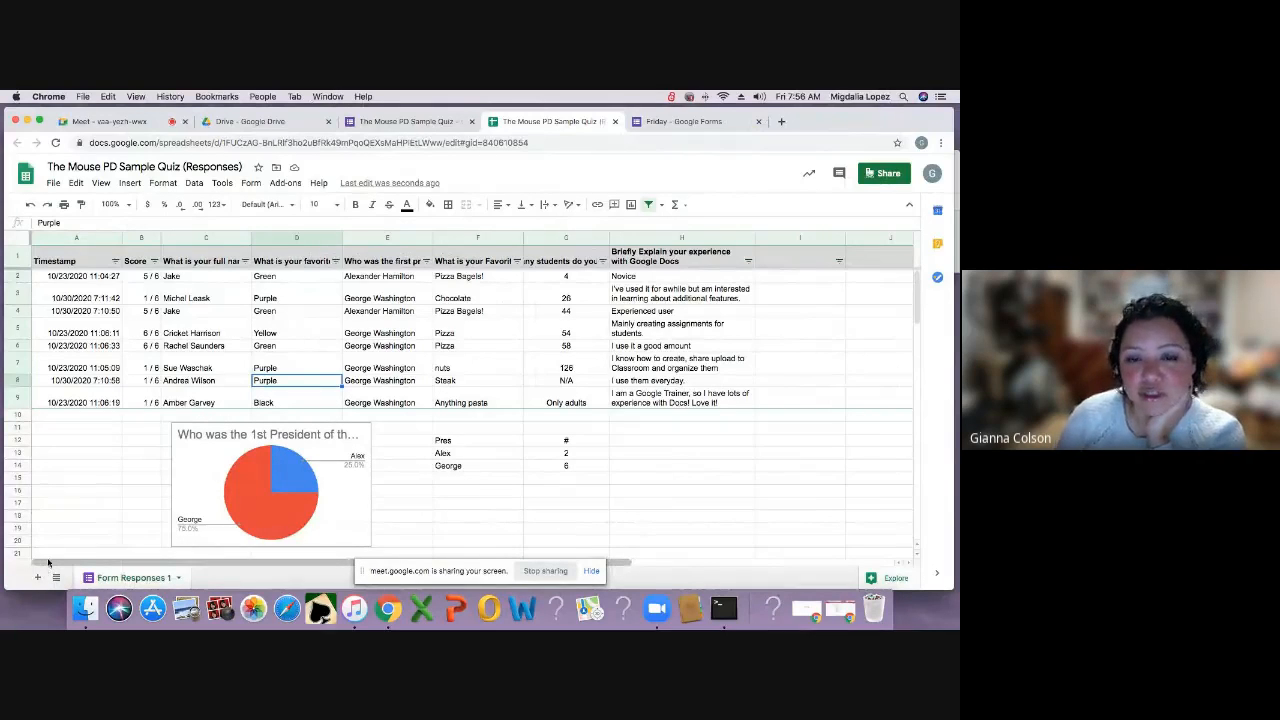
- Turn off the filter on the header row, create it again and deselect the row
{"action": "left_click", "coordinate": [18, 260]}
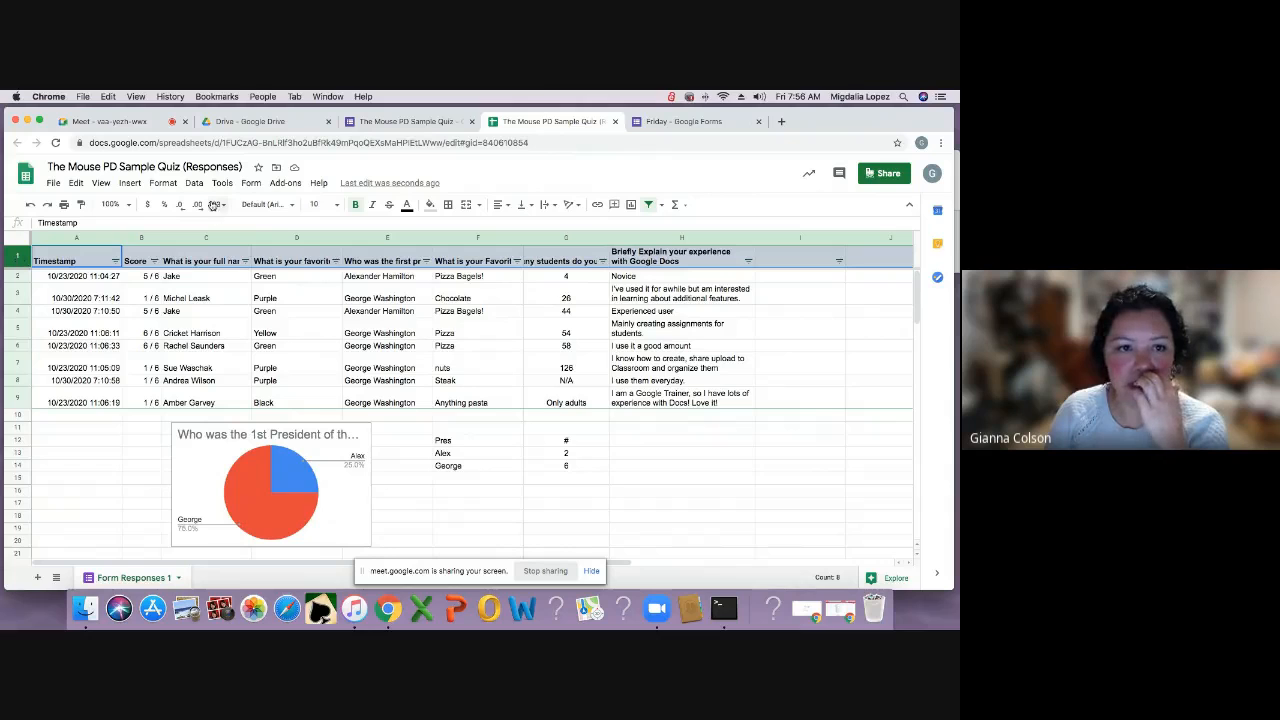
{"action": "left_click", "coordinate": [195, 185]}
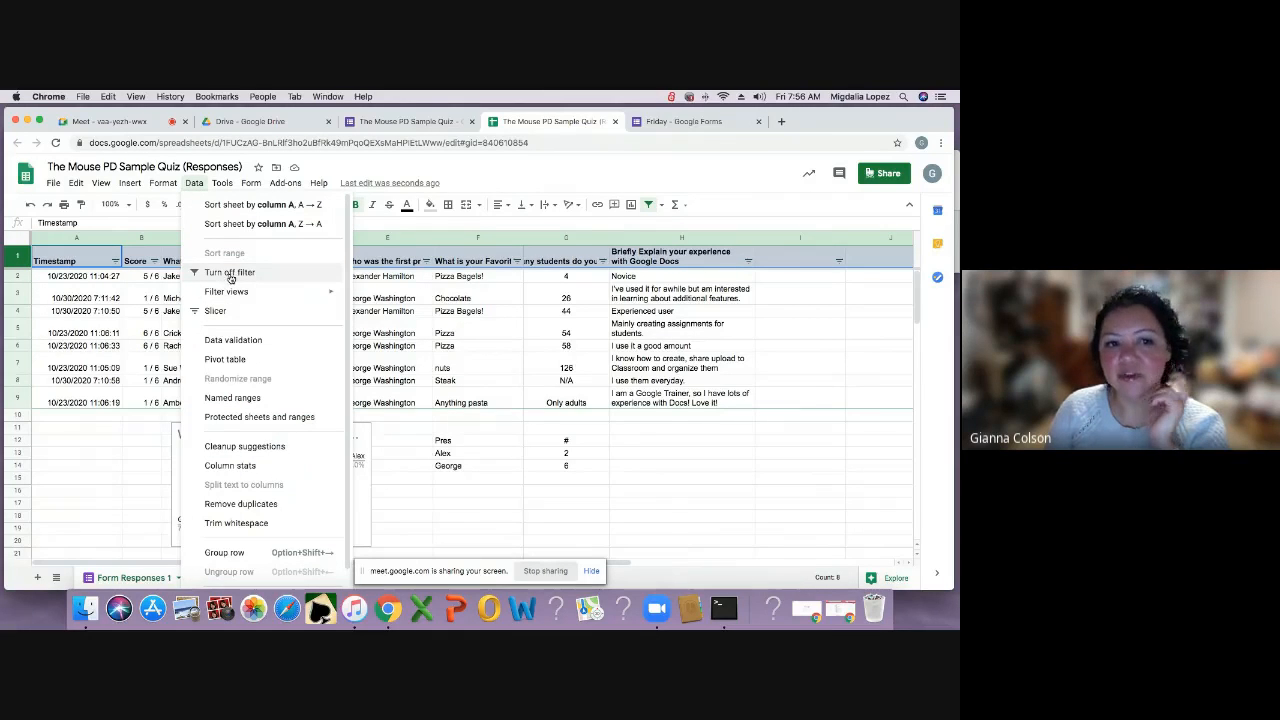
{"action": "left_click", "coordinate": [238, 276]}
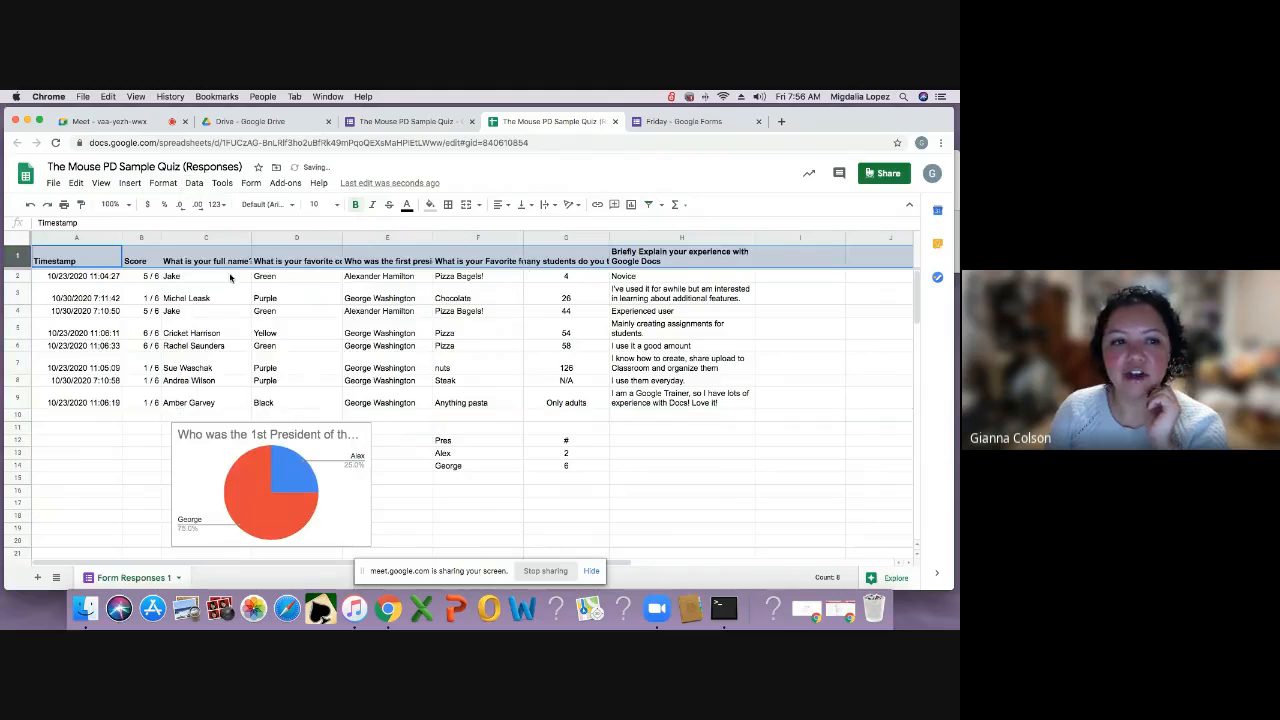
{"action": "left_click", "coordinate": [195, 185]}
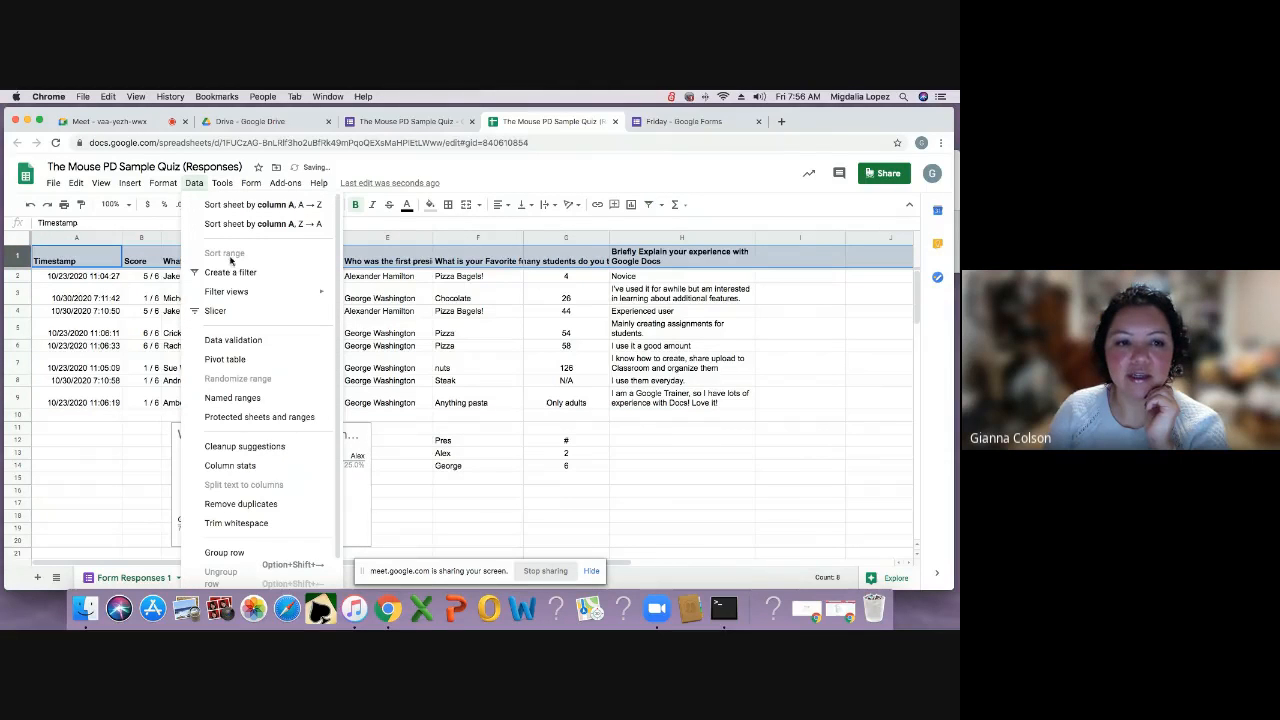
{"action": "left_click", "coordinate": [232, 276]}
{"action": "left_click", "coordinate": [694, 442]}
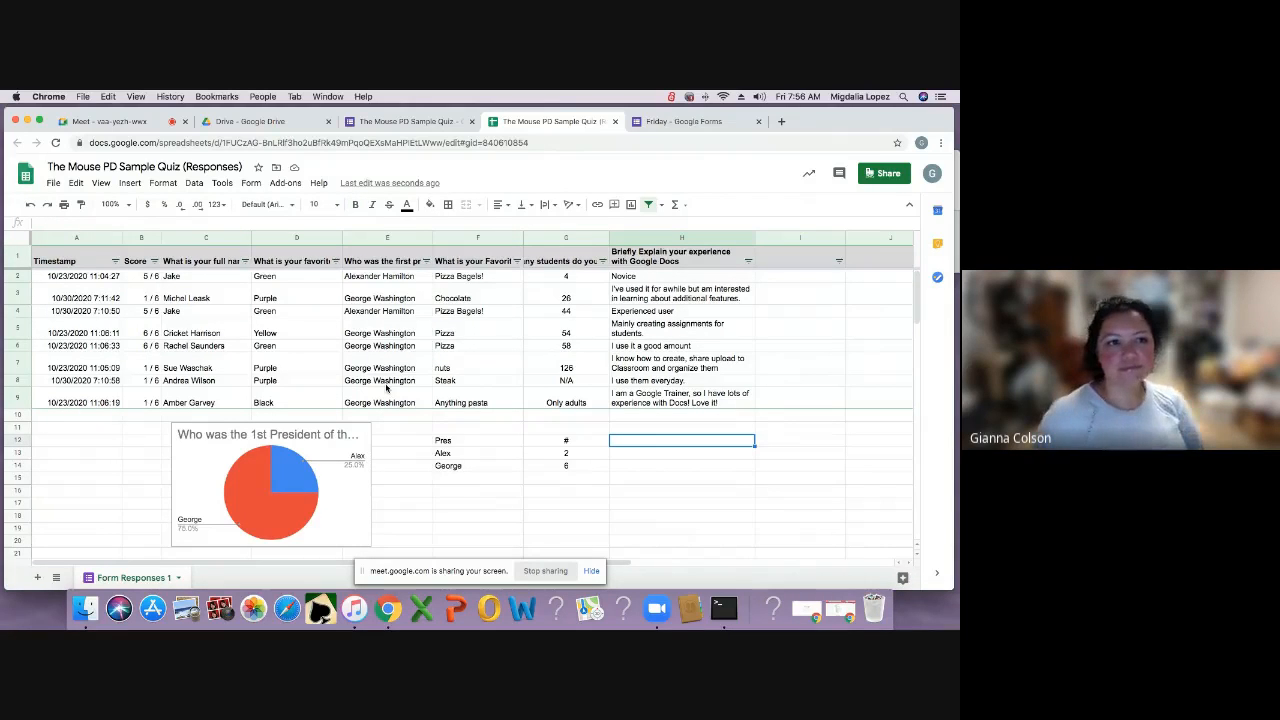
- Check the Google Meet chat, switch to the Friday form and look at the question types available for the emoji mood question
{"action": "left_click", "coordinate": [105, 121]}
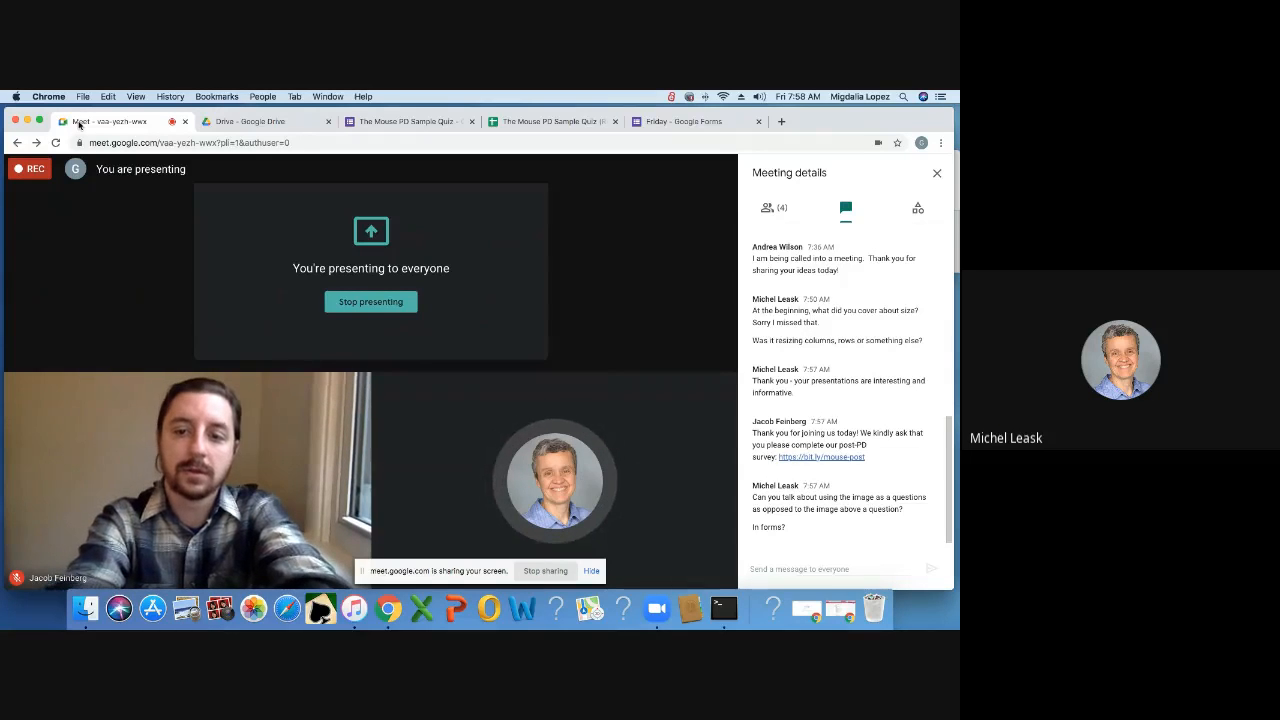
{"action": "left_click", "coordinate": [683, 121]}
{"action": "scroll", "coordinate": [825, 358], "scroll_direction": "up", "scroll_amount": 10}
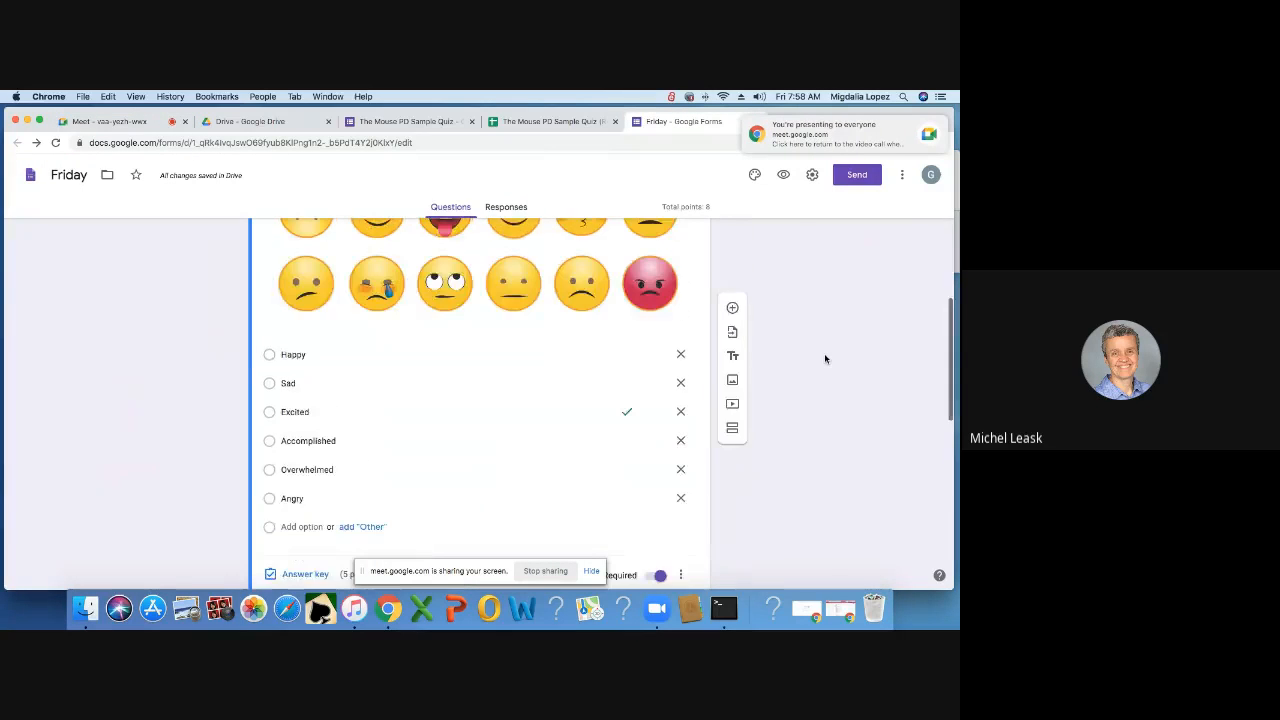
{"action": "scroll", "coordinate": [825, 358], "scroll_direction": "down", "scroll_amount": 5}
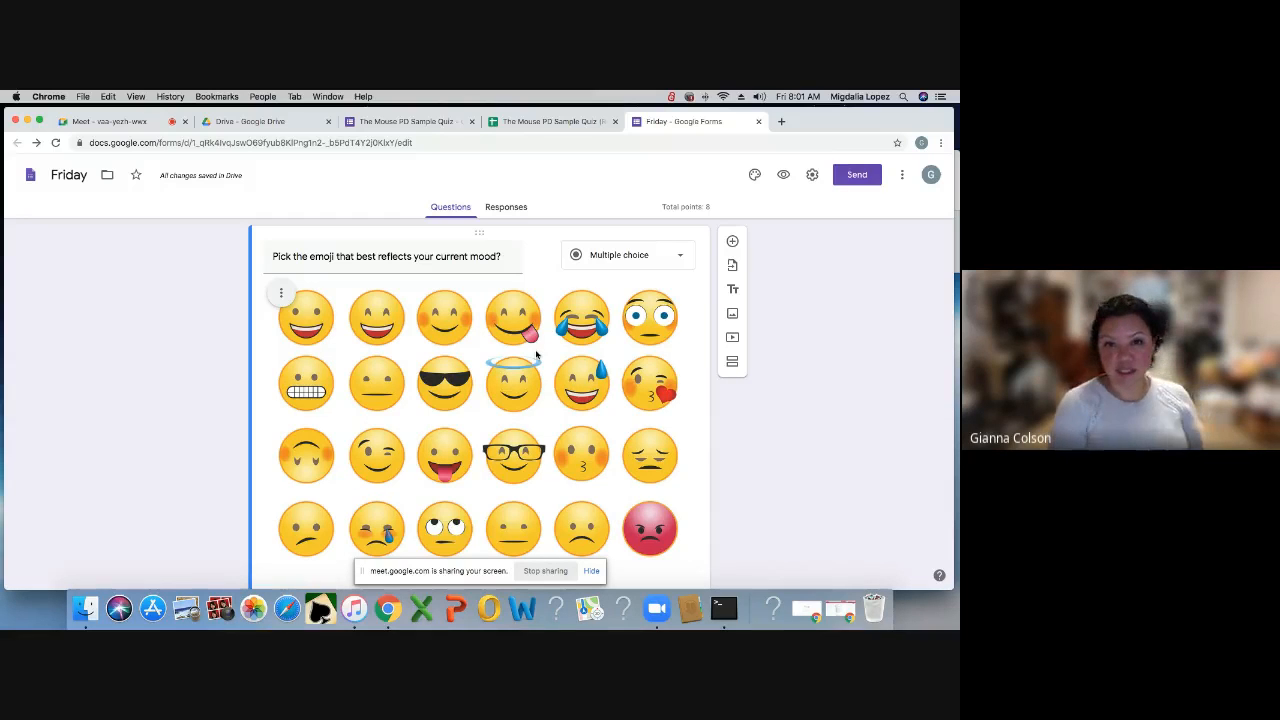
{"action": "left_click", "coordinate": [684, 254]}
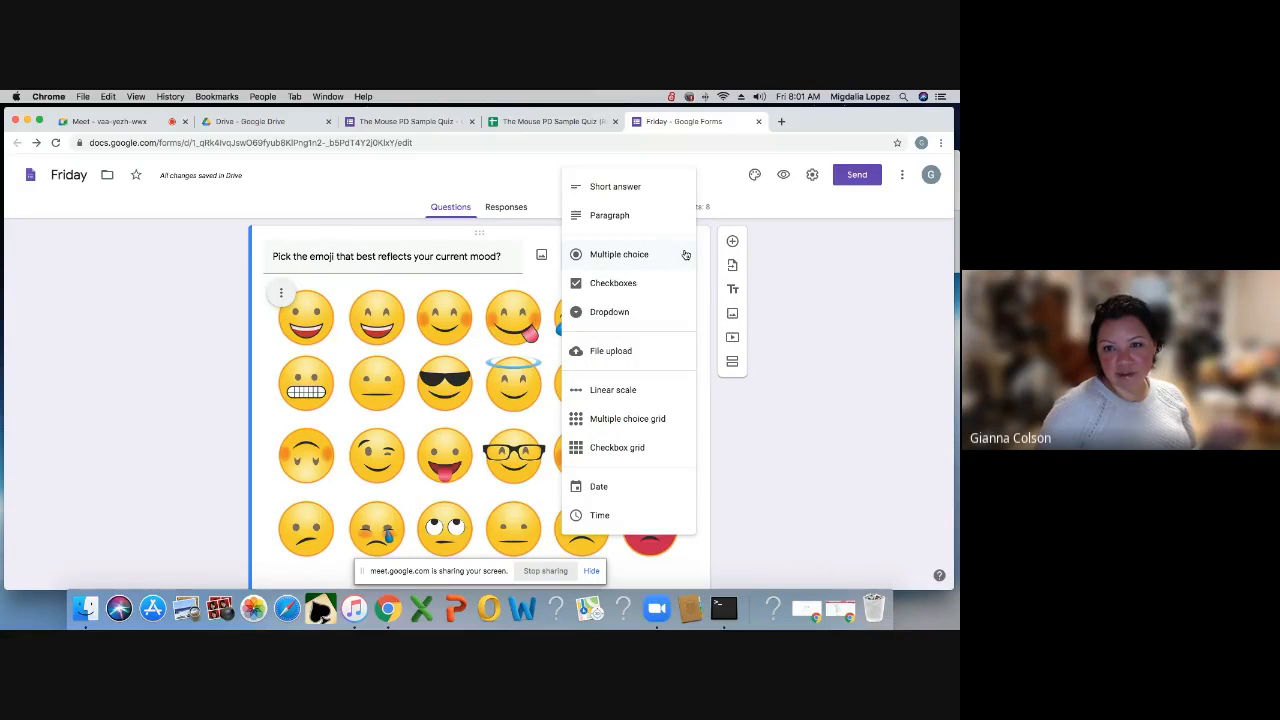
{"action": "left_click", "coordinate": [889, 383]}
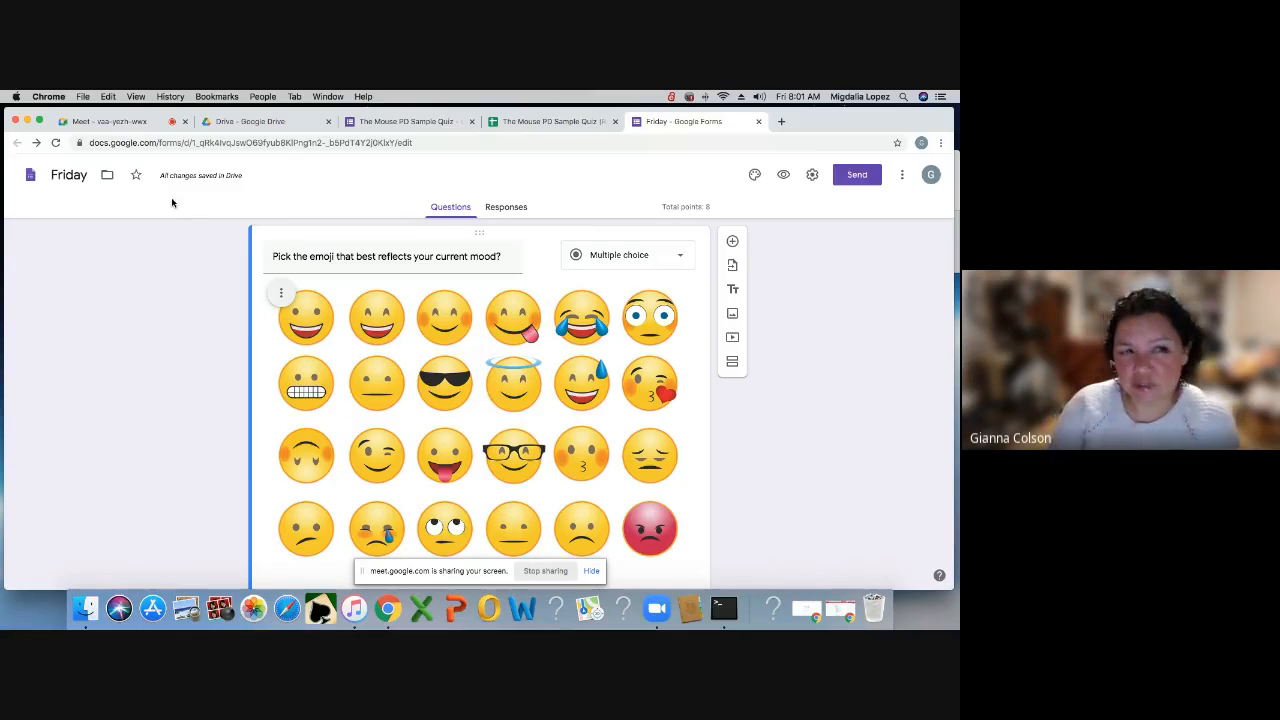
- Check the Meet chat again, examine the emoji question's image options and the Friday form's sections, and return to the chat
{"action": "left_click", "coordinate": [124, 120]}
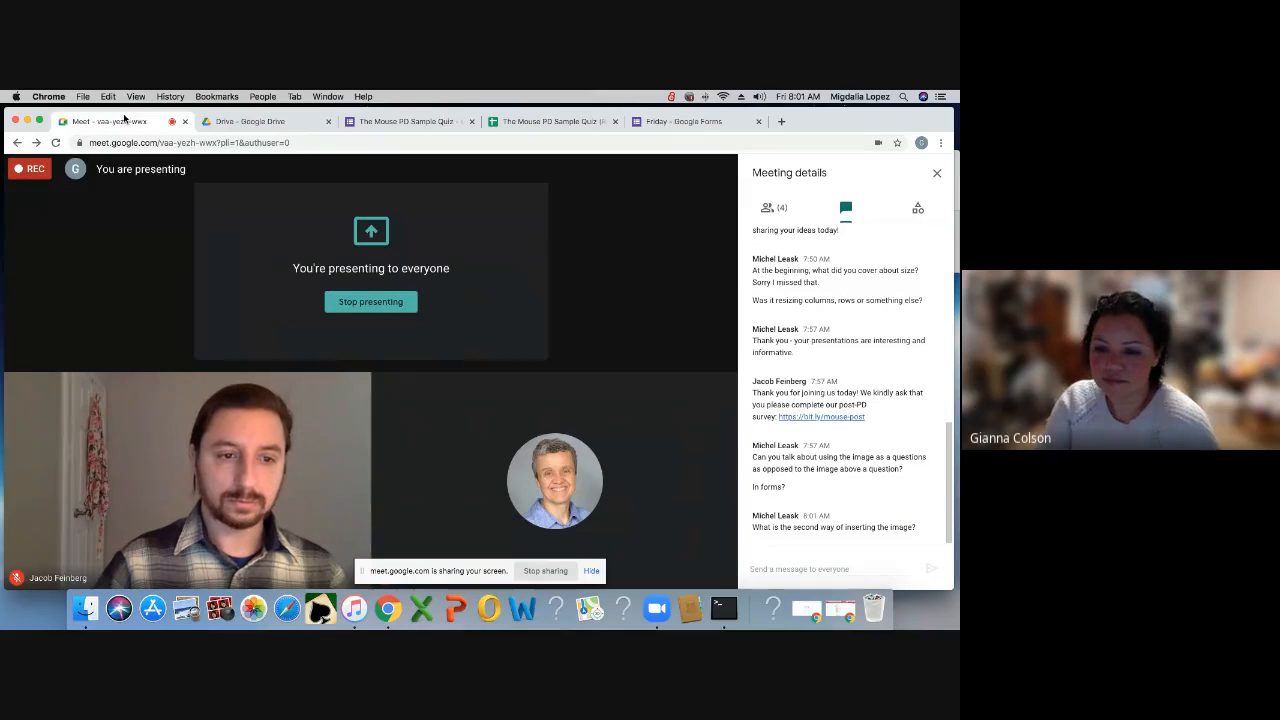
{"action": "left_click", "coordinate": [663, 121]}
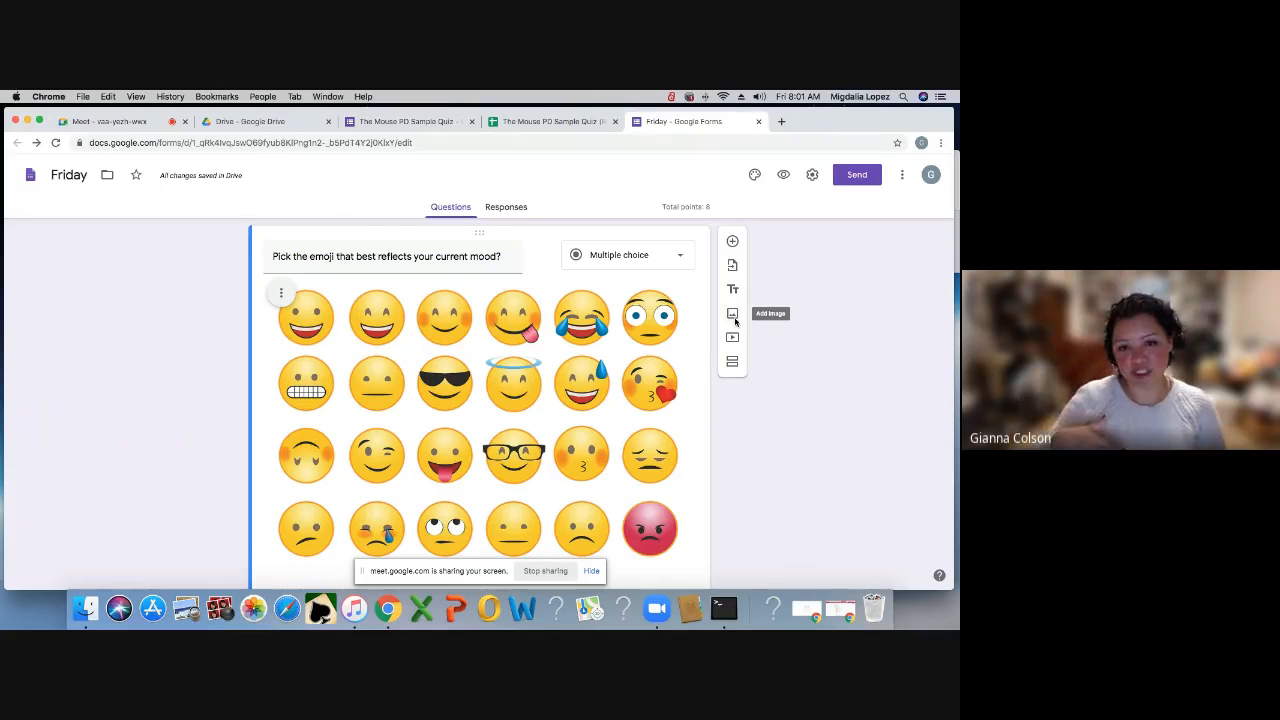
{"action": "mouse_move", "coordinate": [503, 262]}
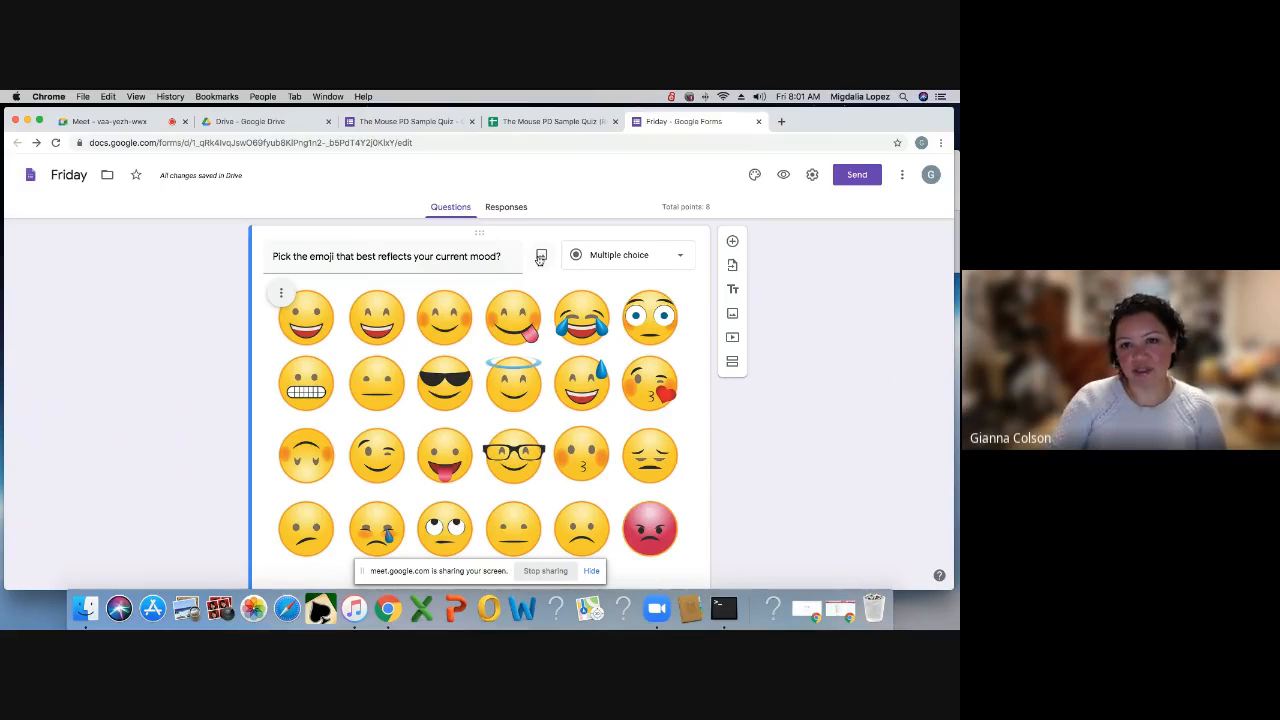
{"action": "scroll", "coordinate": [156, 336], "scroll_direction": "up", "scroll_amount": 5}
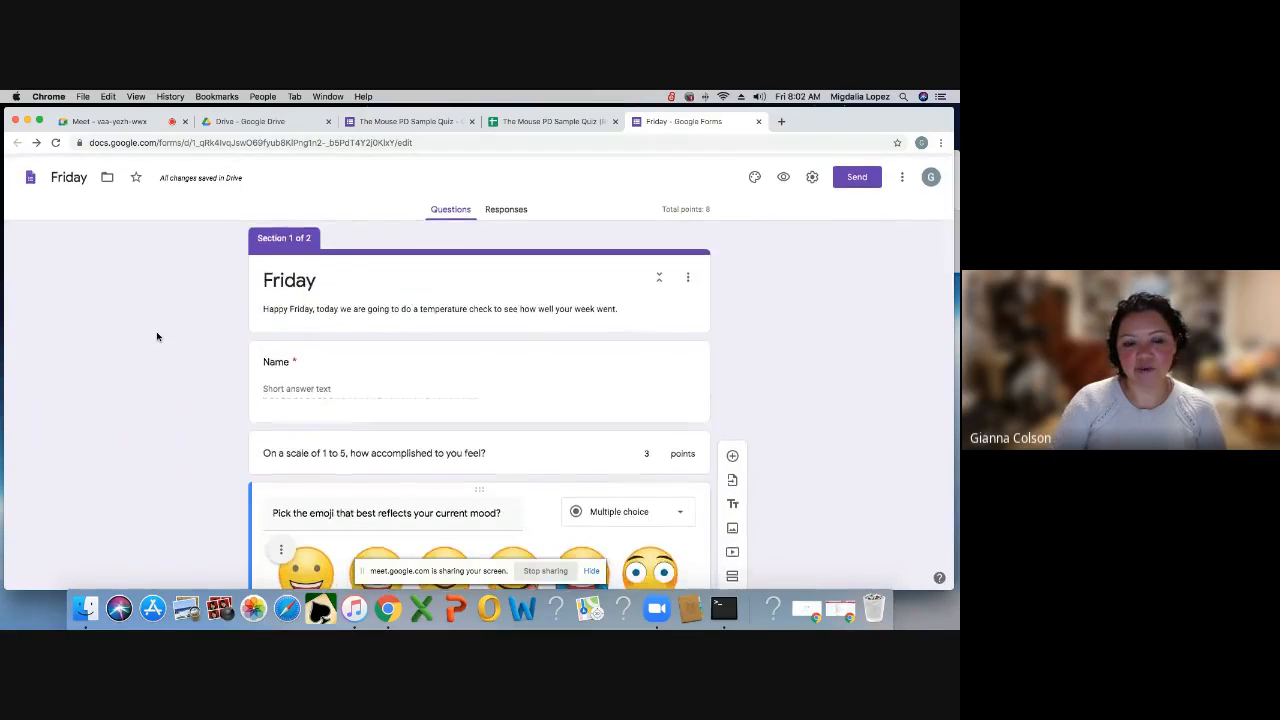
{"action": "scroll", "coordinate": [156, 336], "scroll_direction": "down", "scroll_amount": 20}
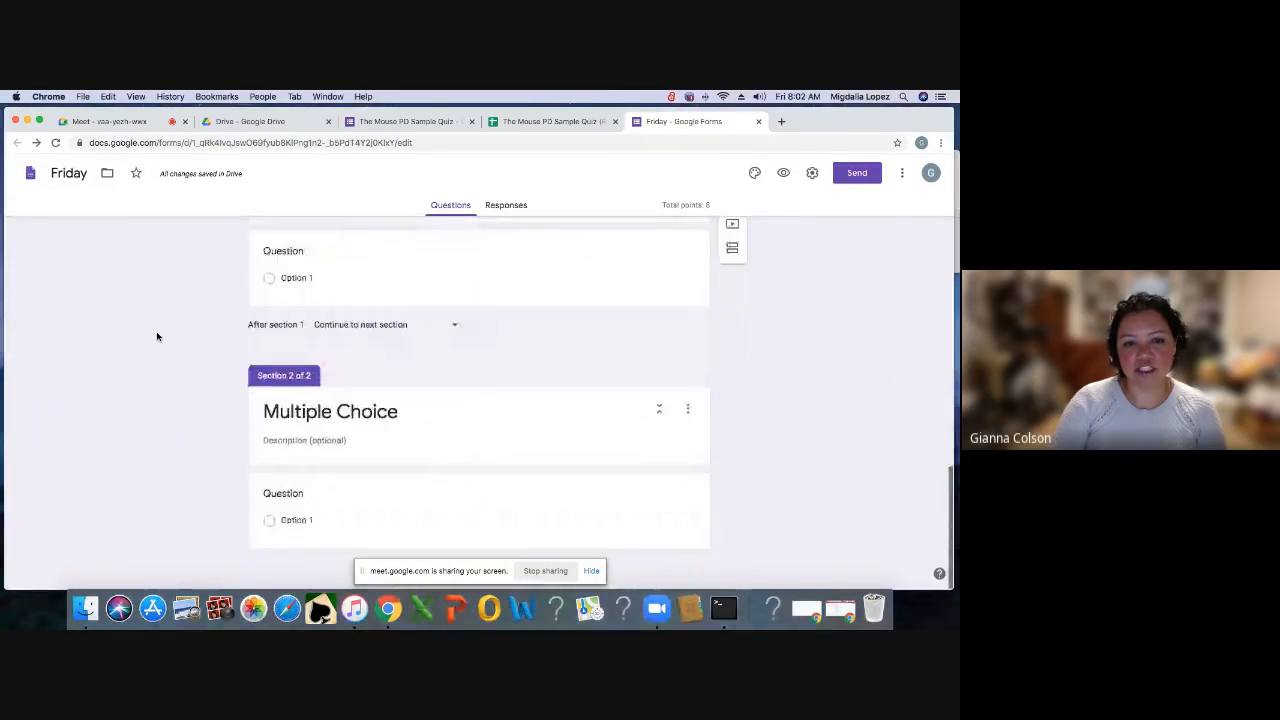
{"action": "scroll", "coordinate": [156, 336], "scroll_direction": "up", "scroll_amount": 3}
{"action": "scroll", "coordinate": [156, 337], "scroll_direction": "up", "scroll_amount": 10}
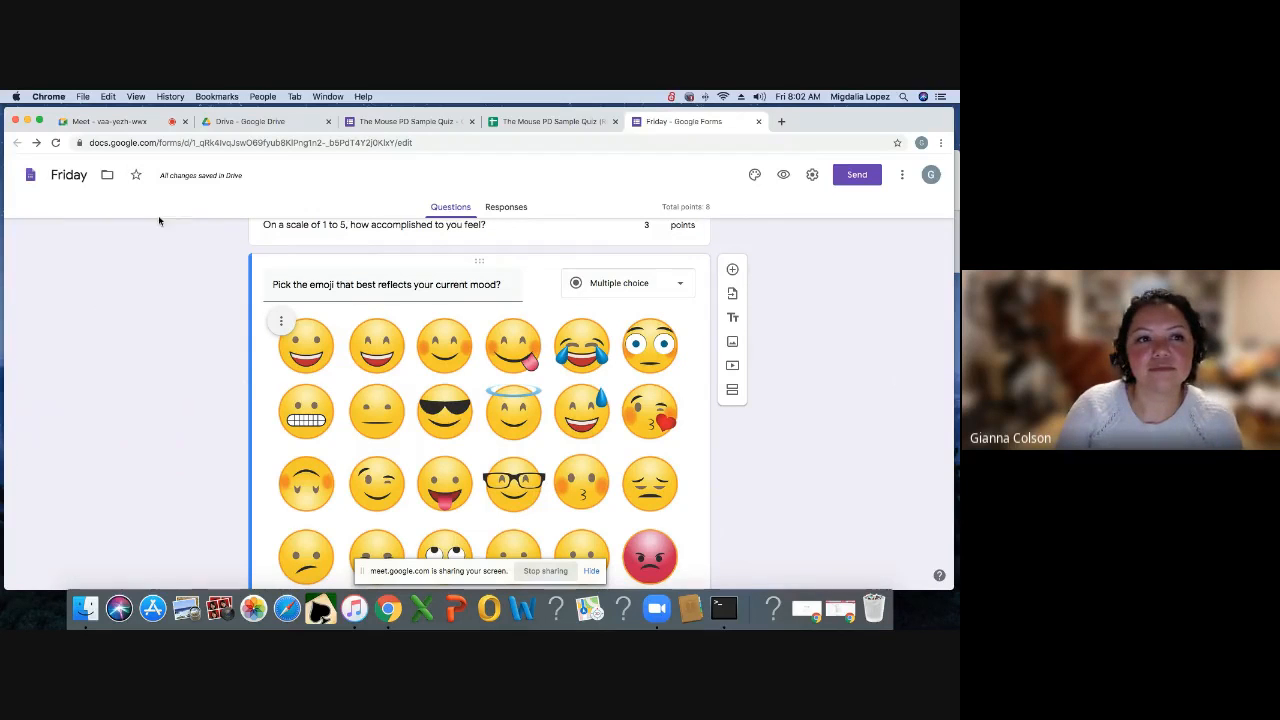
{"action": "left_click", "coordinate": [113, 122]}
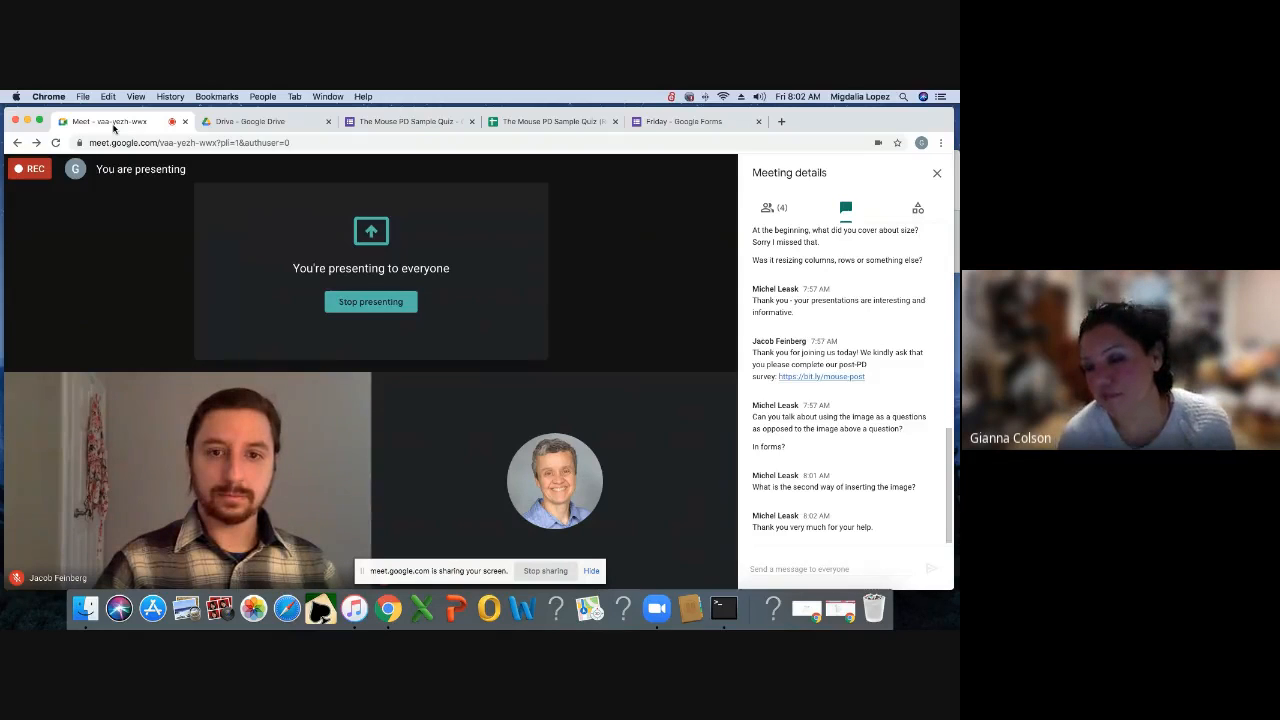